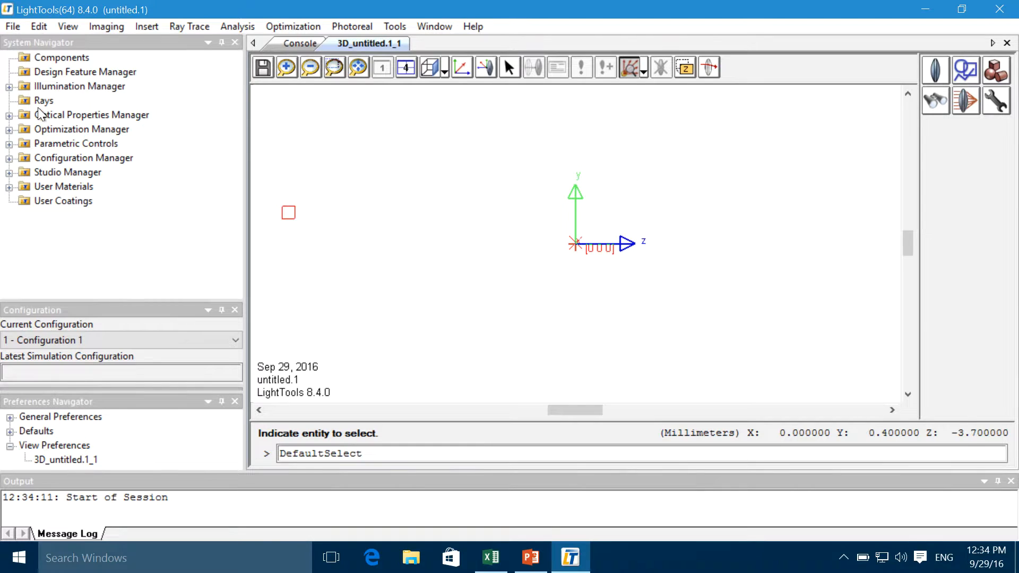
Open the recent model TD_Lpipe_start.1.lts and narrow the System Navigator to enlarge the 3D view.
{"action": "left_click", "coordinate": [15, 29]}
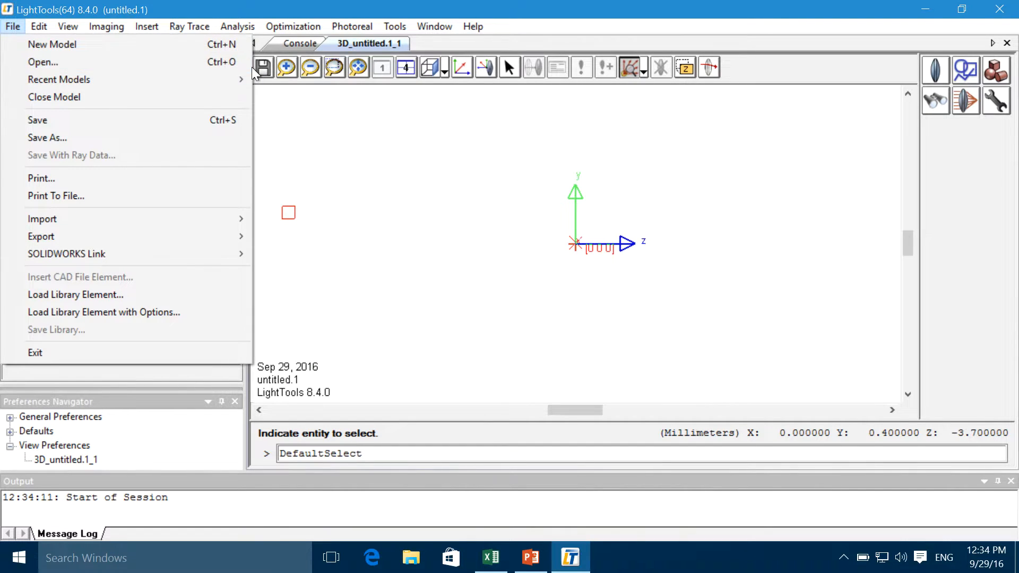
{"action": "mouse_move", "coordinate": [237, 79]}
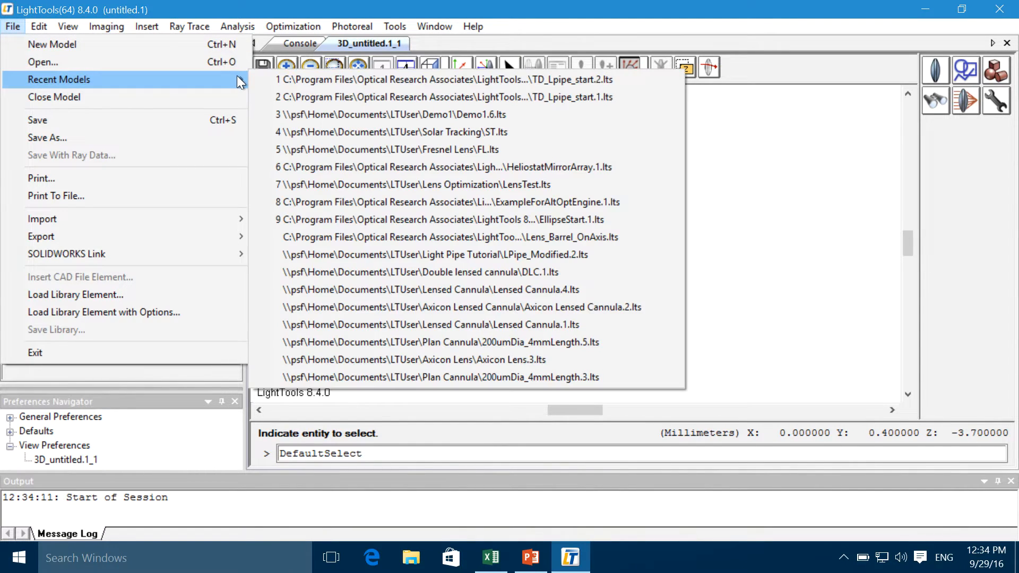
{"action": "left_click", "coordinate": [276, 94]}
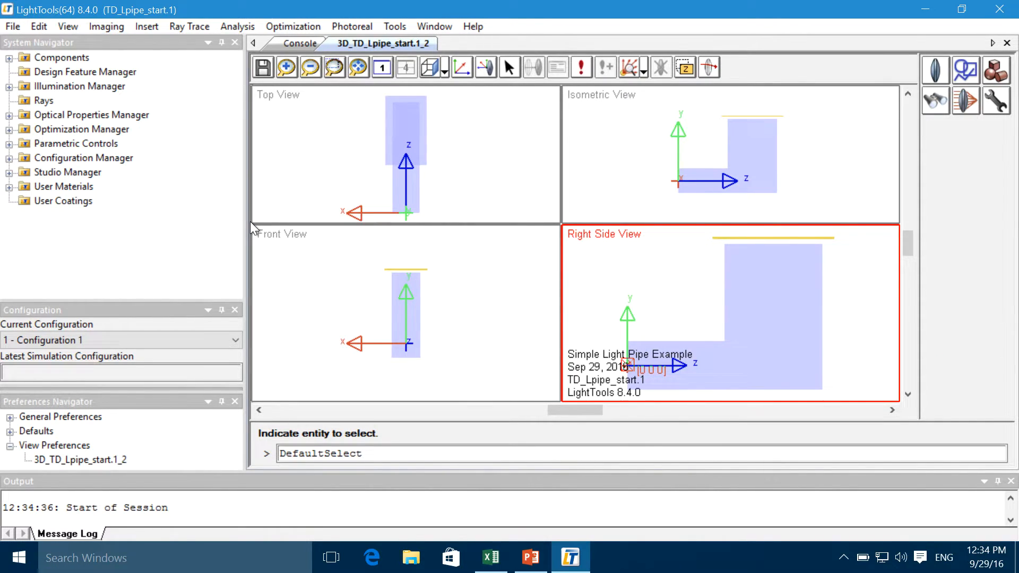
{"action": "left_click_drag", "start_coordinate": [246, 226], "coordinate": [192, 227]}
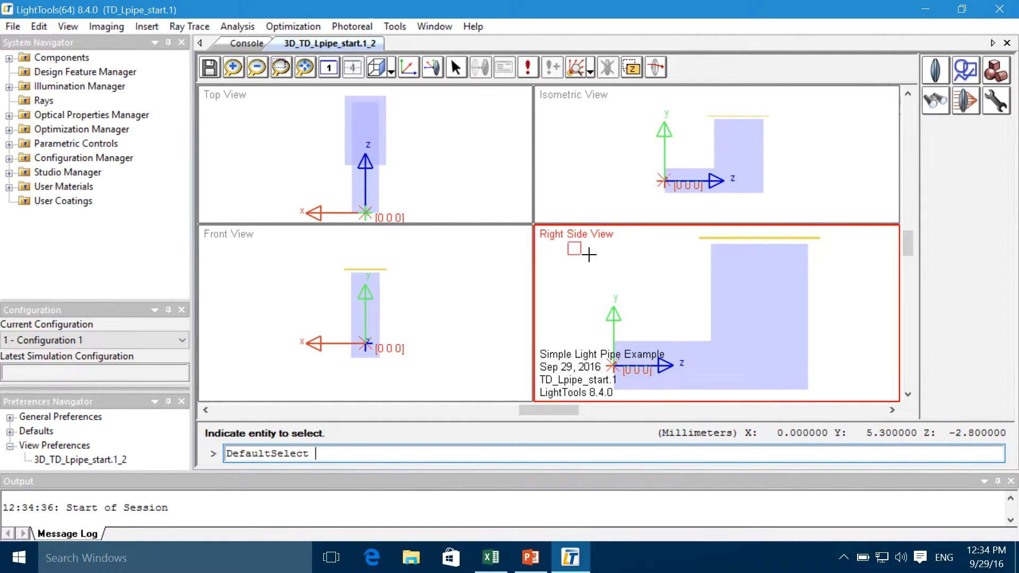
Examine the light pipe in the 3D view and component tree, highlighting its front and top surfaces, EntryCube and the whole Cube_1.
{"action": "middle_click_drag", "start_coordinate": [589, 255], "coordinate": [602, 263]}
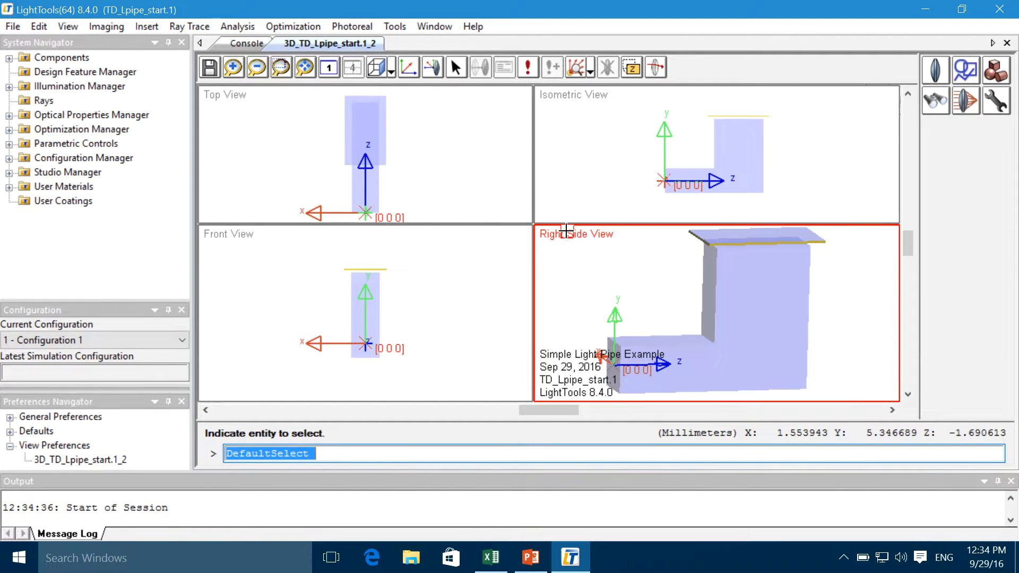
{"action": "left_click", "coordinate": [766, 369]}
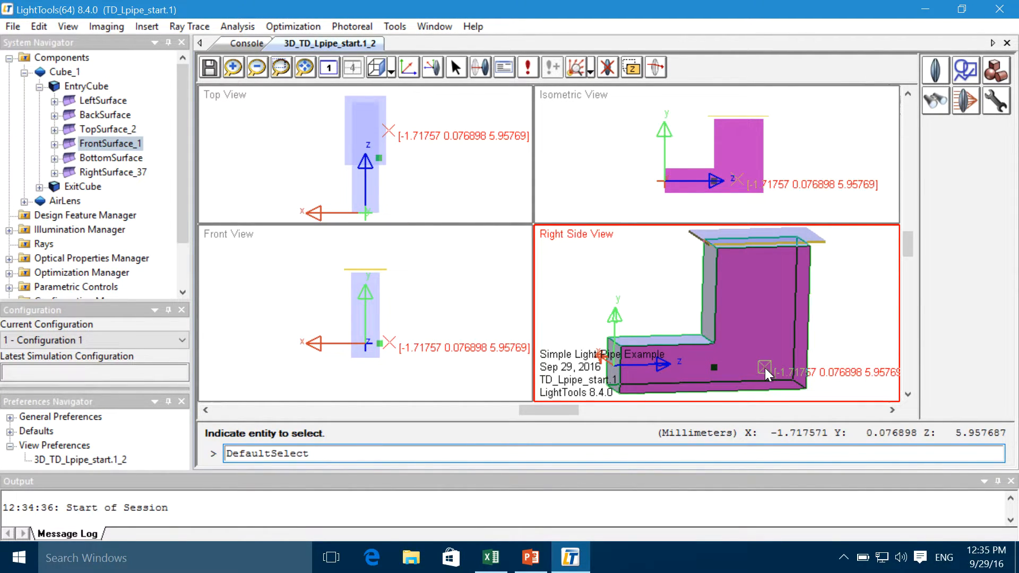
{"action": "left_click", "coordinate": [647, 301]}
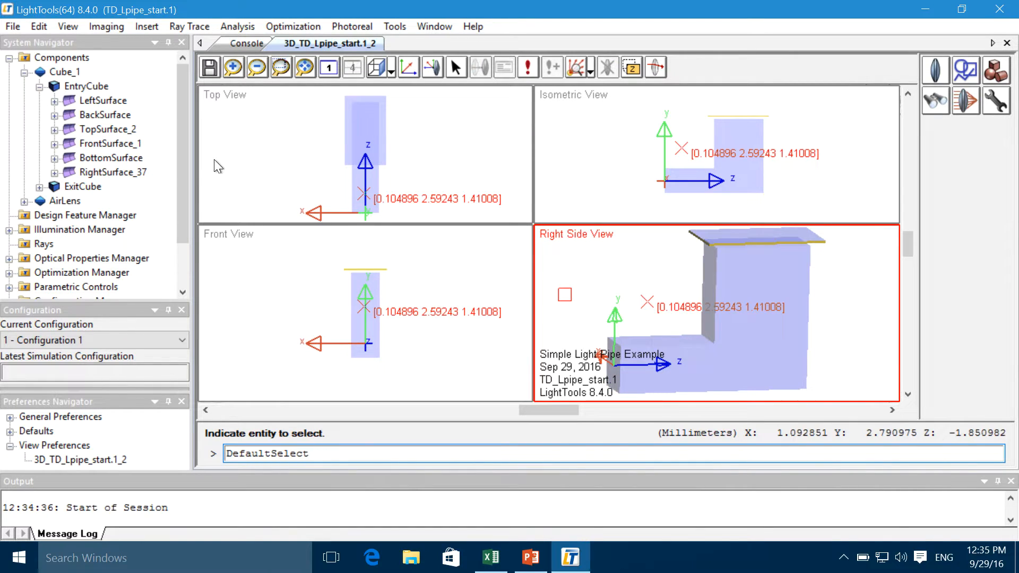
{"action": "left_click", "coordinate": [81, 90]}
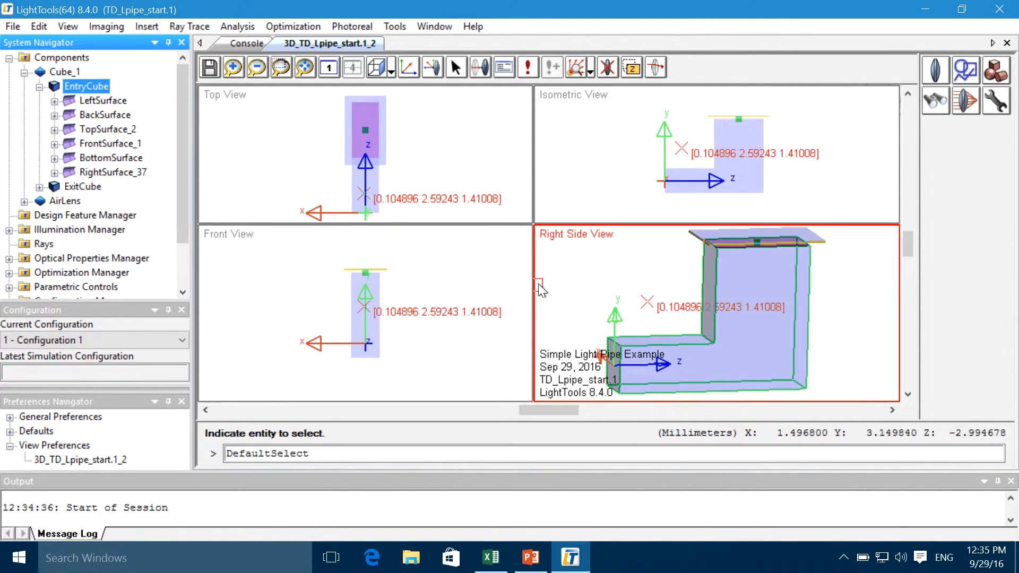
{"action": "left_click", "coordinate": [563, 271]}
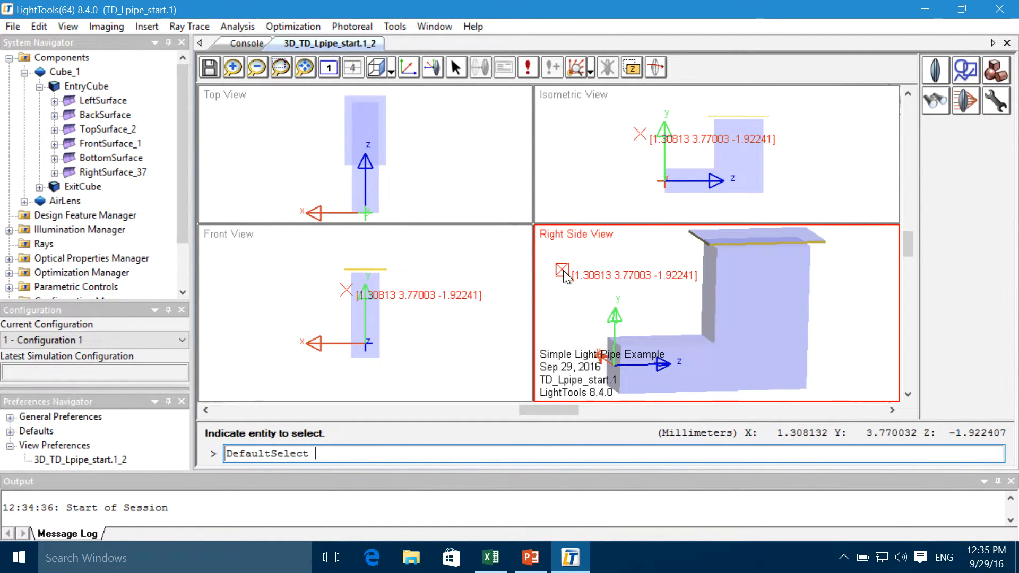
{"action": "left_click", "coordinate": [751, 307]}
{"action": "left_click", "coordinate": [728, 293]}
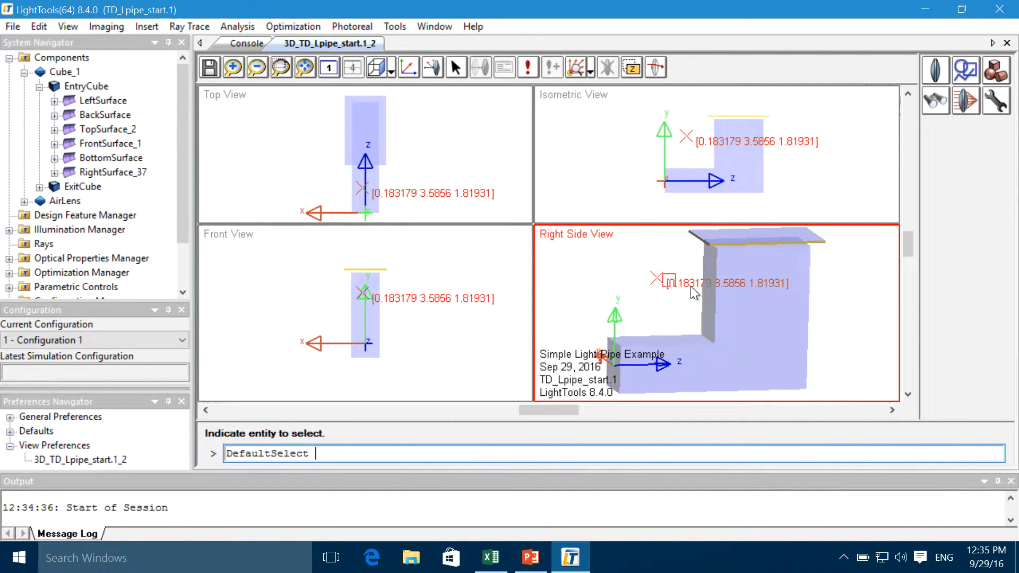
{"action": "left_click", "coordinate": [682, 341]}
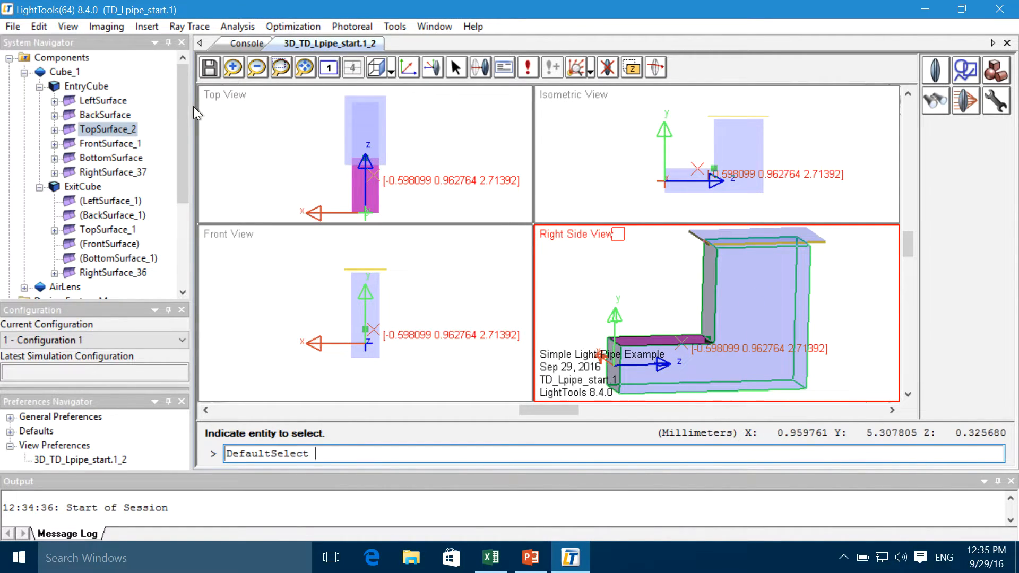
{"action": "left_click", "coordinate": [69, 73]}
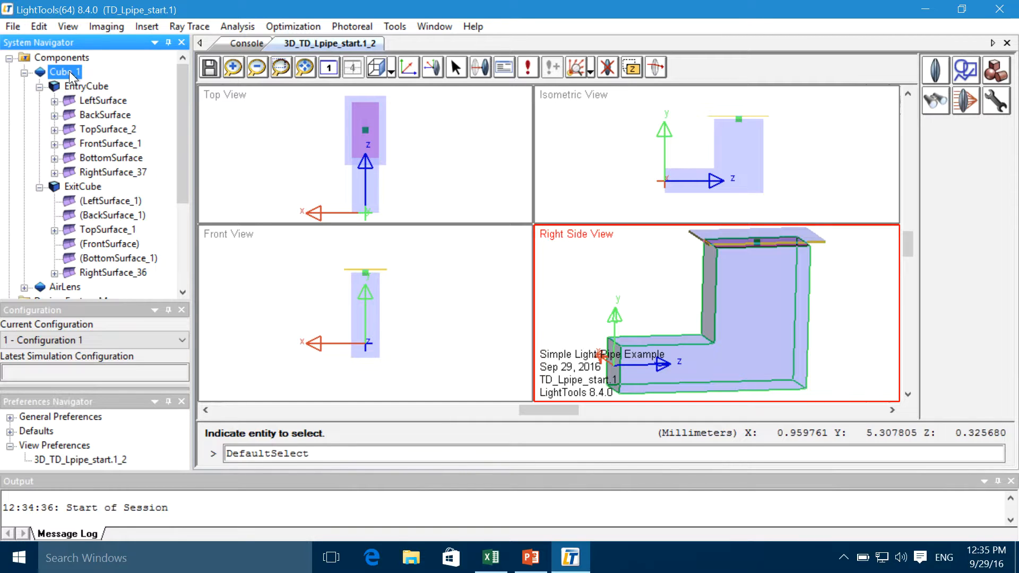
{"action": "left_click", "coordinate": [24, 73]}
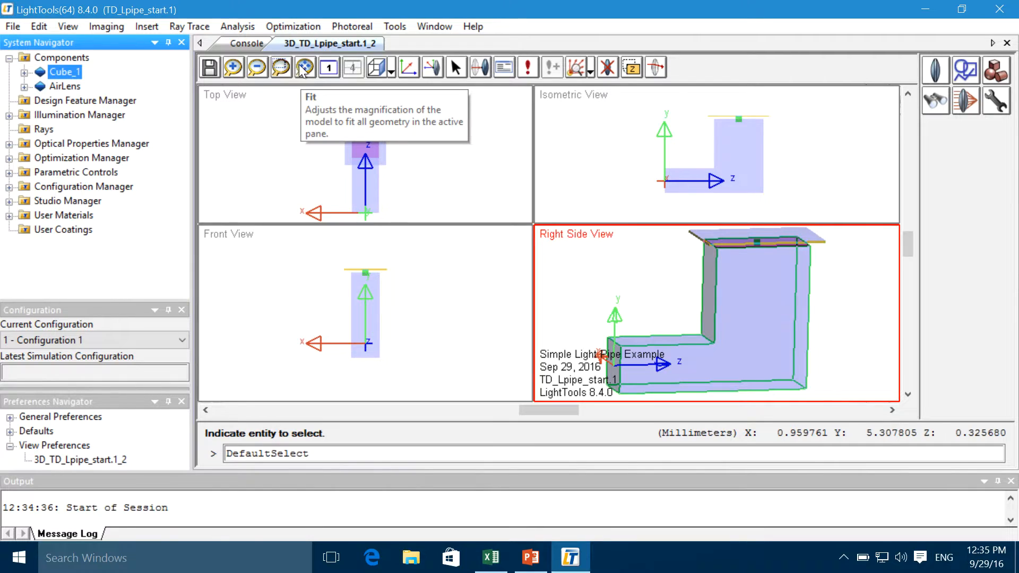
Show the model in a single pane oriented to the Y-Z plane and fit all geometry in it.
{"action": "left_click", "coordinate": [329, 68]}
{"action": "left_click", "coordinate": [352, 68]}
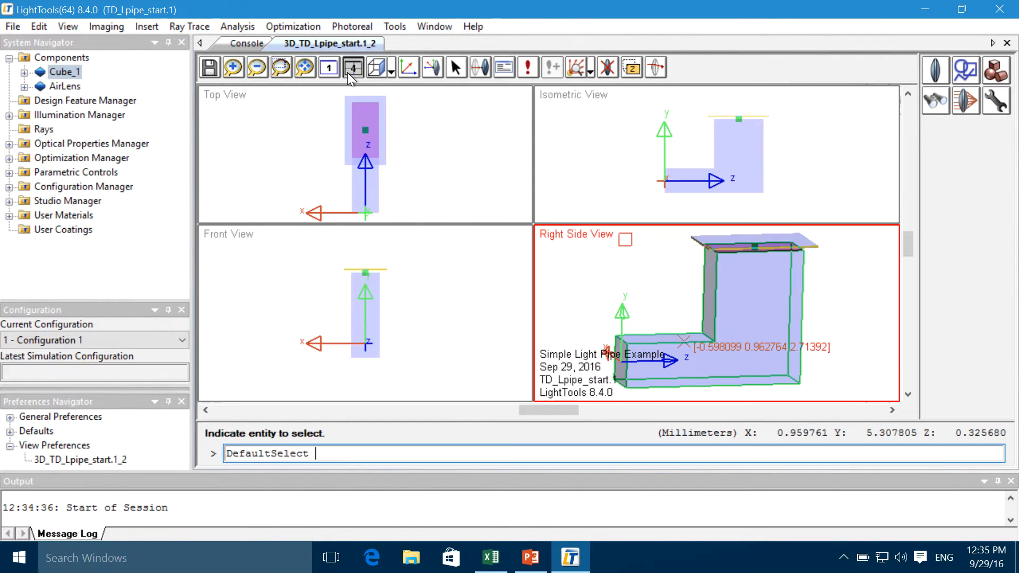
{"action": "left_click", "coordinate": [329, 69]}
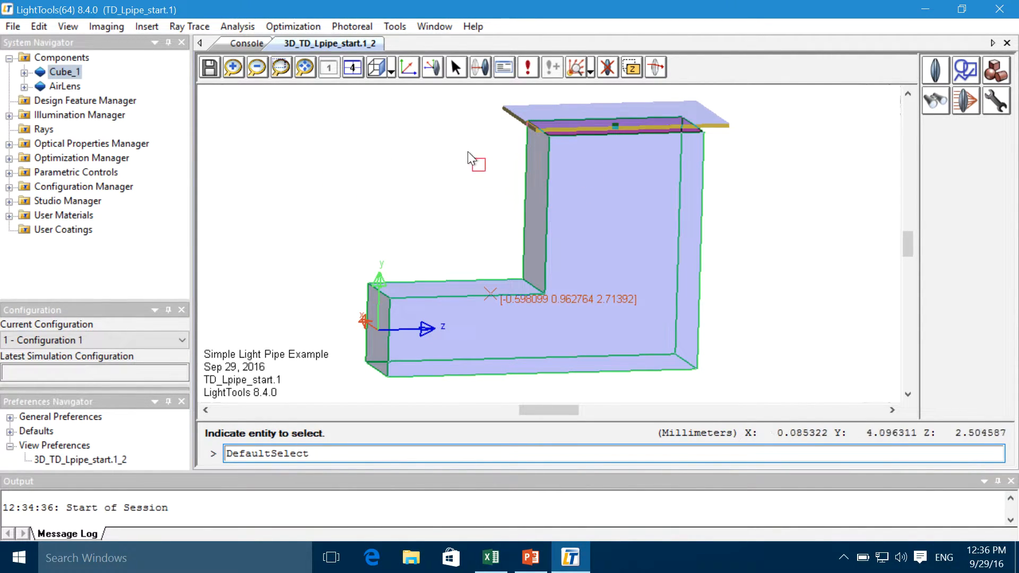
{"action": "left_click", "coordinate": [390, 68]}
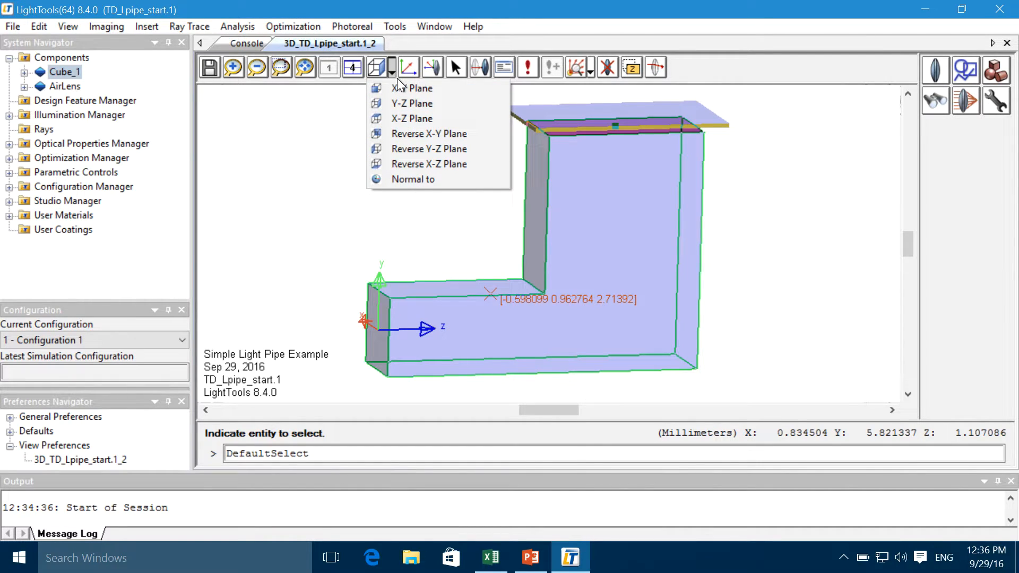
{"action": "left_click", "coordinate": [394, 83]}
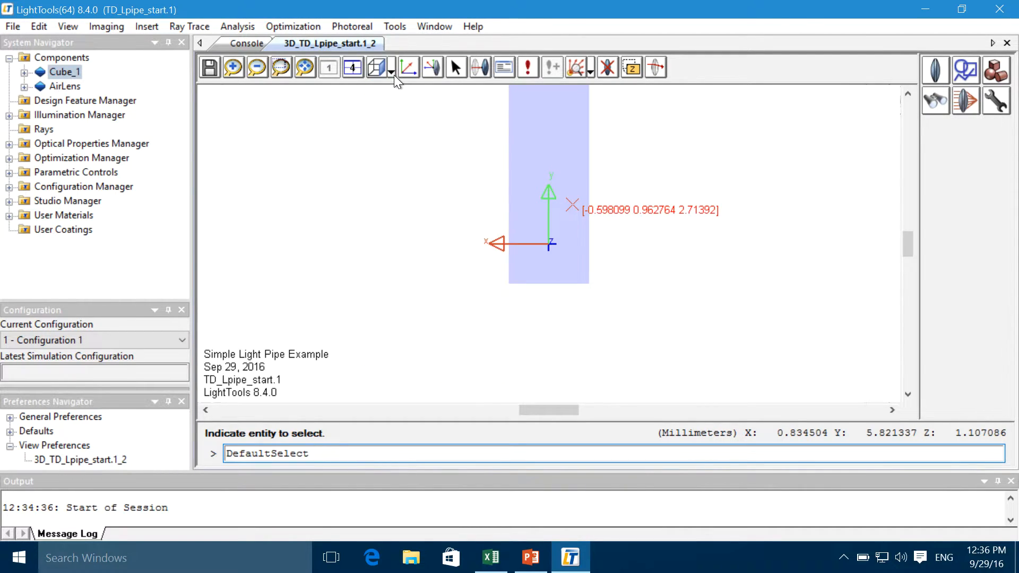
{"action": "left_click", "coordinate": [393, 69]}
{"action": "left_click", "coordinate": [403, 103]}
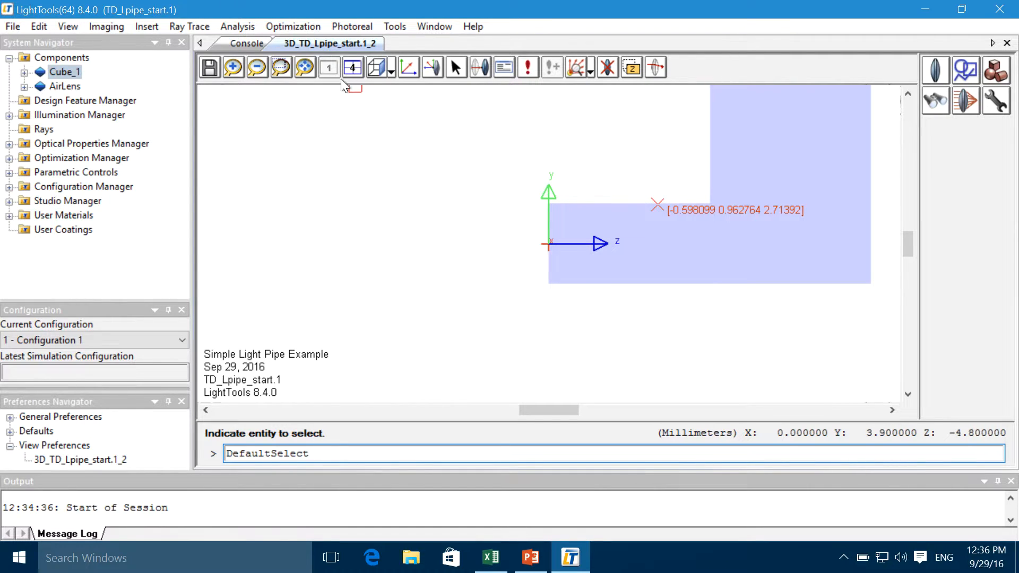
{"action": "left_click", "coordinate": [306, 68]}
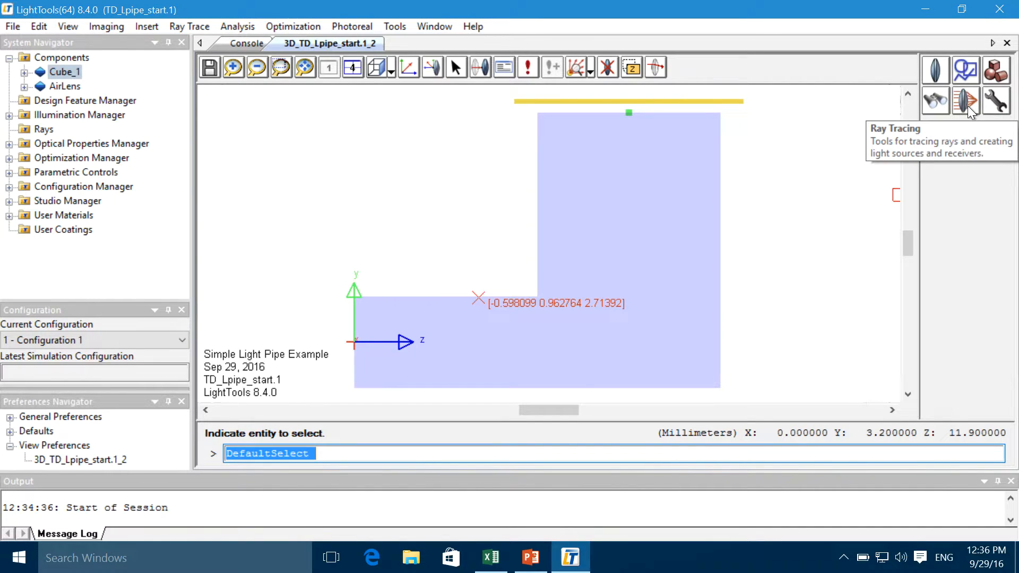
Examine the available modelling tool sets, including the element tools for placing singlet lenses and reflectors.
{"action": "left_click", "coordinate": [935, 72]}
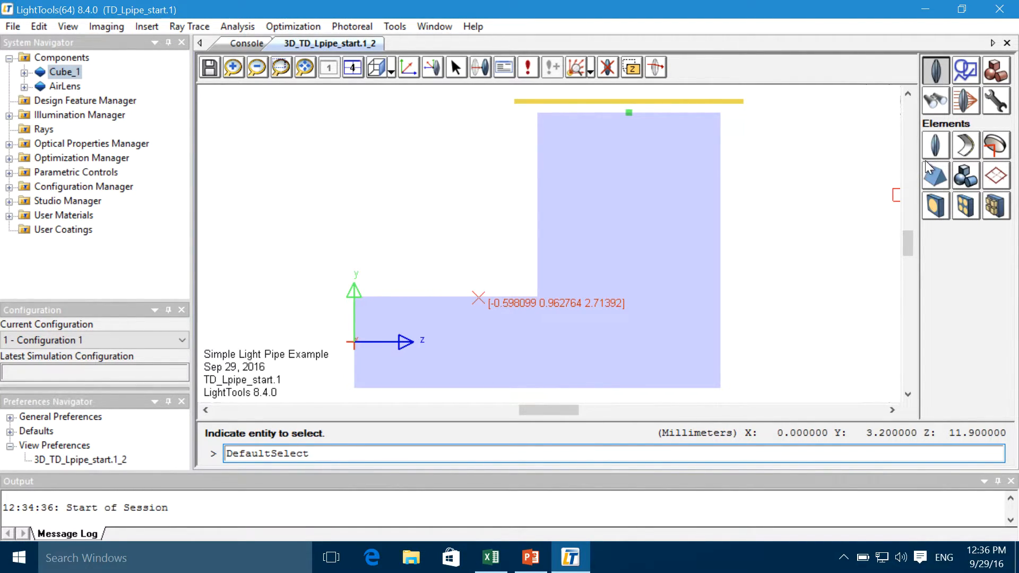
{"action": "left_click", "coordinate": [936, 146]}
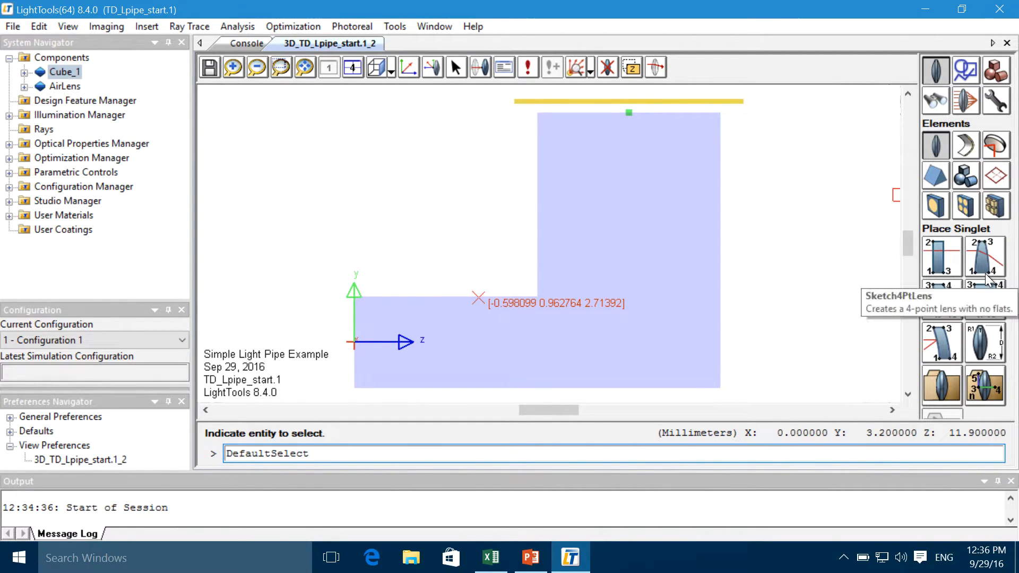
{"action": "left_click", "coordinate": [966, 145]}
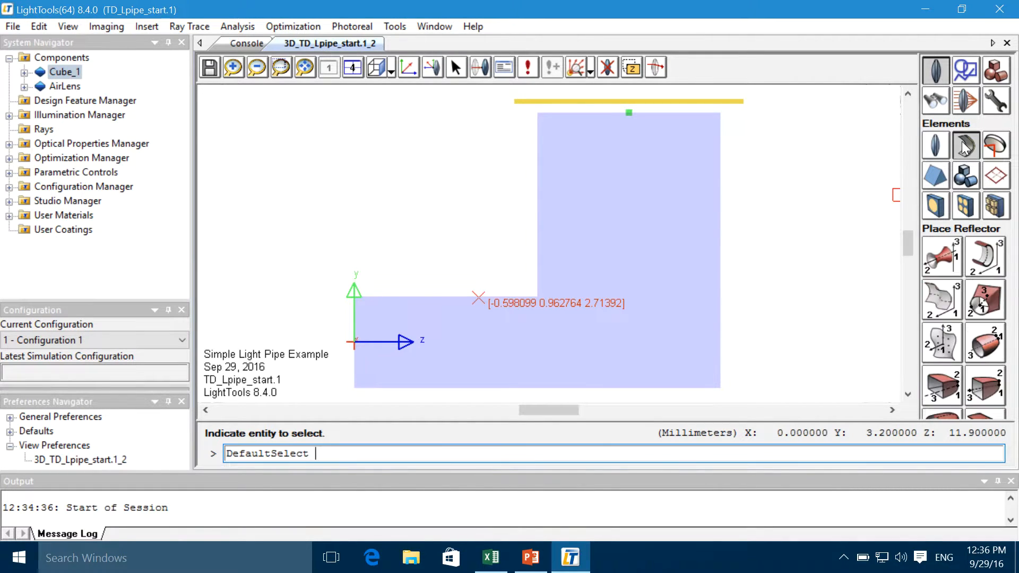
{"action": "scroll", "coordinate": [935, 309], "scroll_direction": "down", "scroll_amount": 4}
{"action": "scroll", "coordinate": [935, 309], "scroll_direction": "up", "scroll_amount": 3}
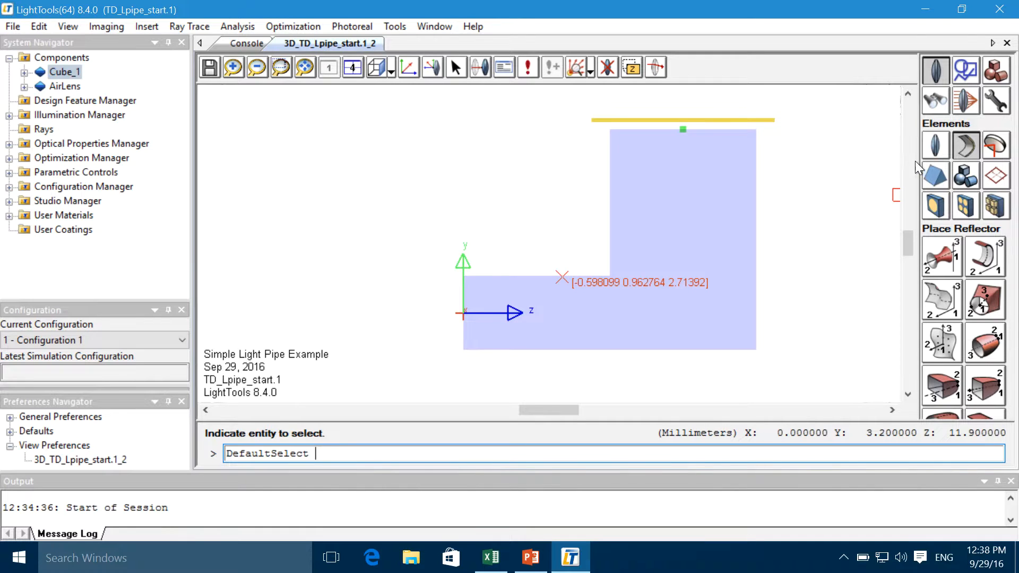
{"action": "left_click", "coordinate": [973, 78]}
{"action": "left_click", "coordinate": [997, 71]}
{"action": "left_click", "coordinate": [996, 101]}
{"action": "left_click", "coordinate": [943, 99]}
Create a non-sequential ray fan from point 0,0,-0.5, with the initial ray through 0,1.1,0.6 and the final ray through about 0,-1.1,0.8.
{"action": "left_click", "coordinate": [958, 100]}
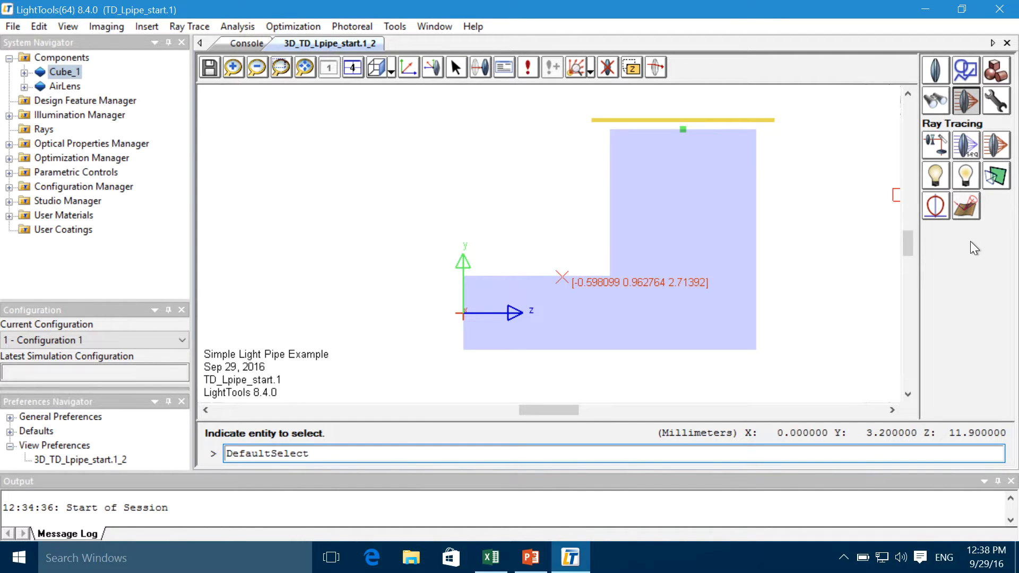
{"action": "left_click", "coordinate": [964, 102]}
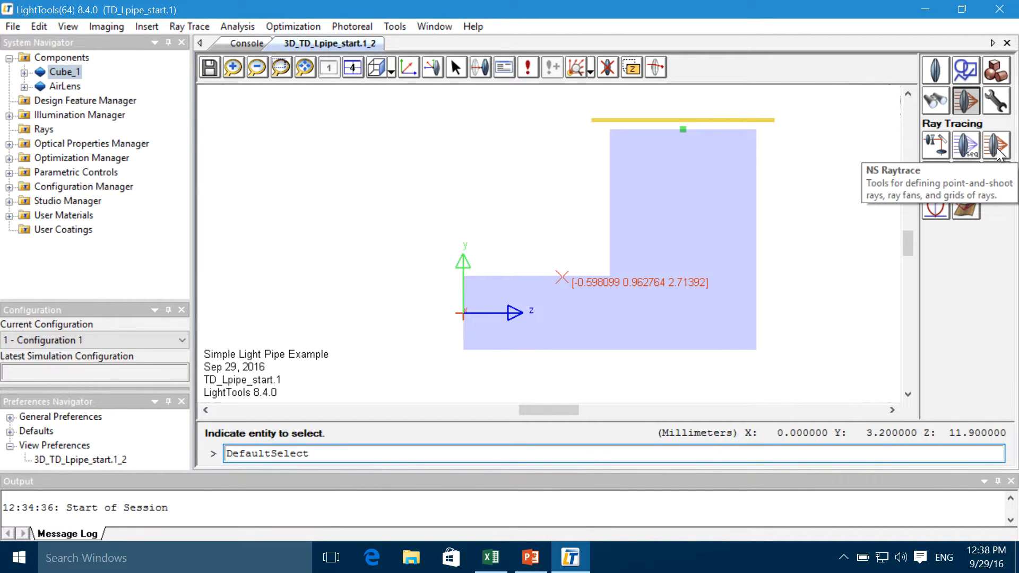
{"action": "left_click", "coordinate": [997, 148]}
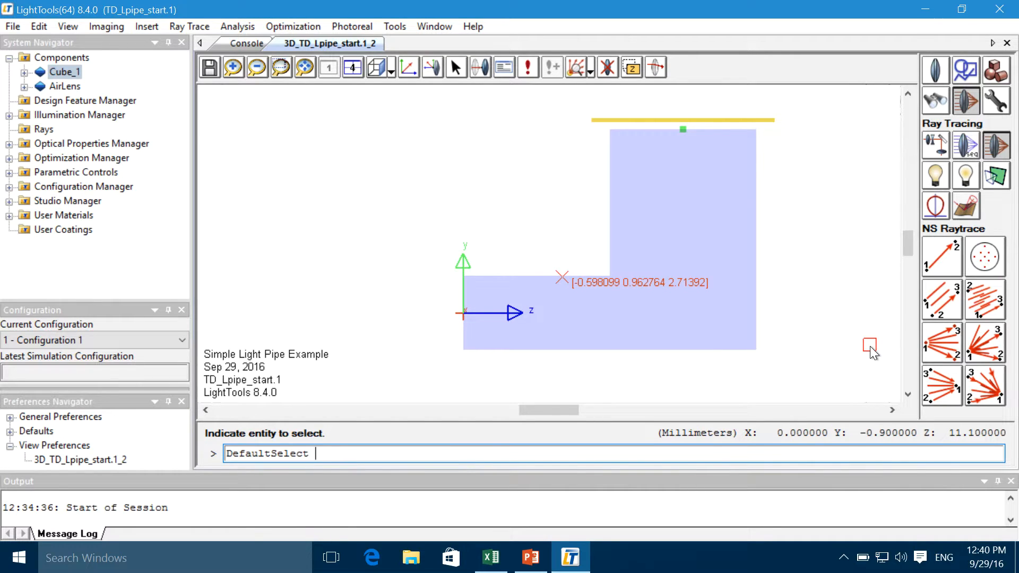
{"action": "left_click", "coordinate": [953, 340]}
{"action": "left_click", "coordinate": [952, 340]}
{"action": "left_click", "coordinate": [926, 356]}
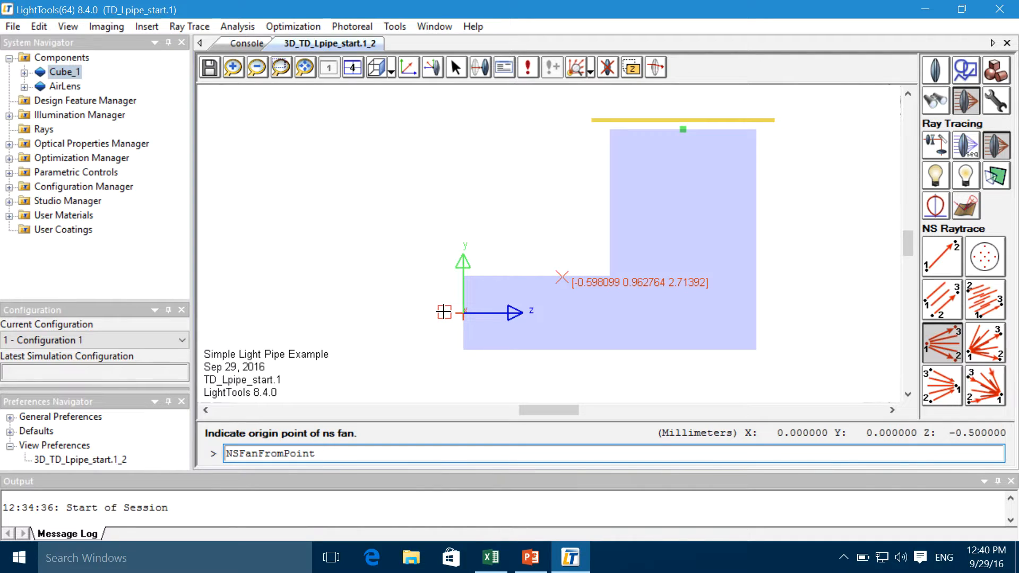
{"action": "left_click", "coordinate": [444, 312]}
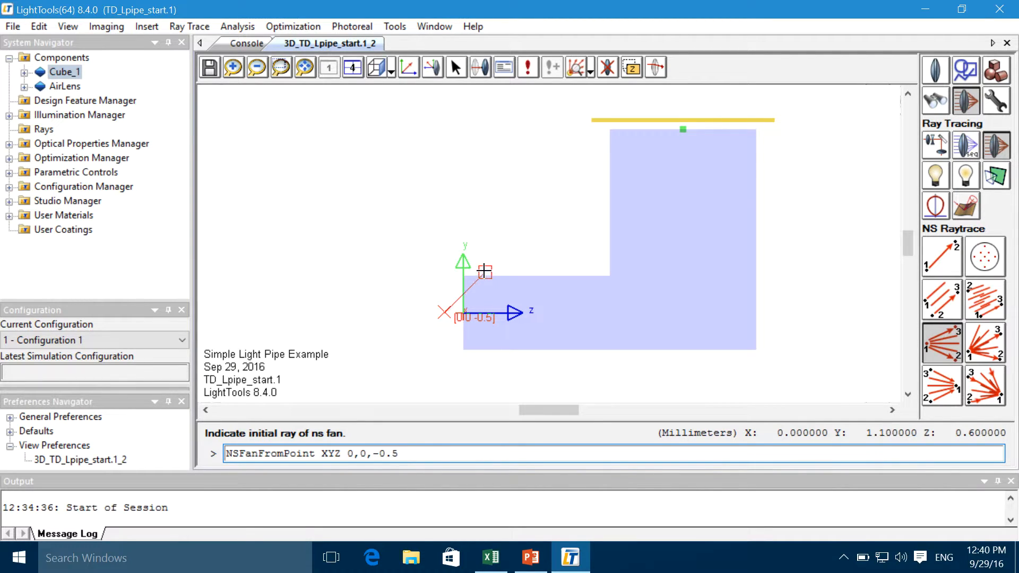
{"action": "left_click", "coordinate": [485, 273]}
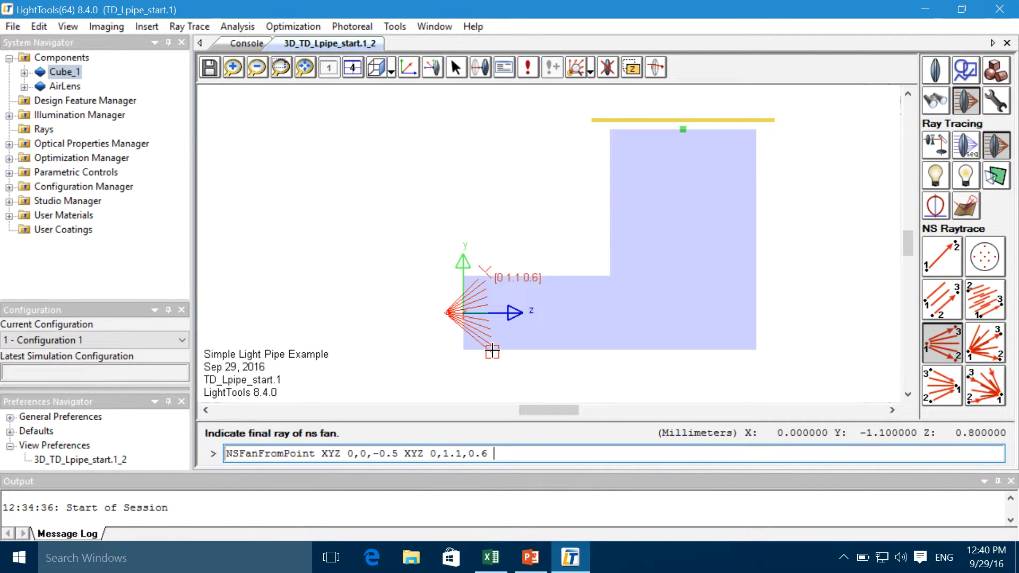
{"action": "left_click", "coordinate": [493, 352]}
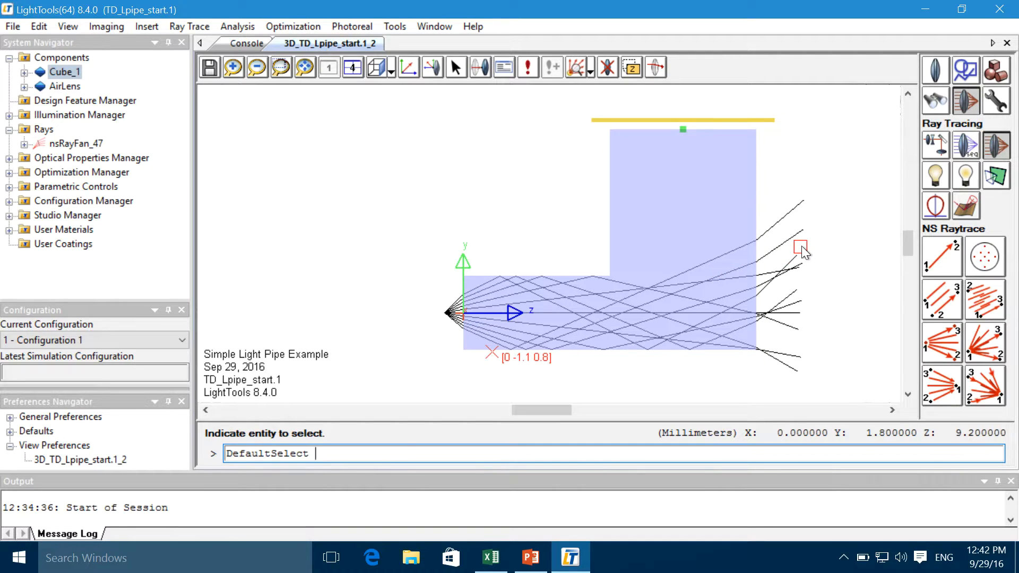
Trim Cube_1 with a sectioning plane through point 0,0.1,6.9, removing the lower outer corner toward point 0,-1.1,8.1.
{"action": "left_click", "coordinate": [996, 100]}
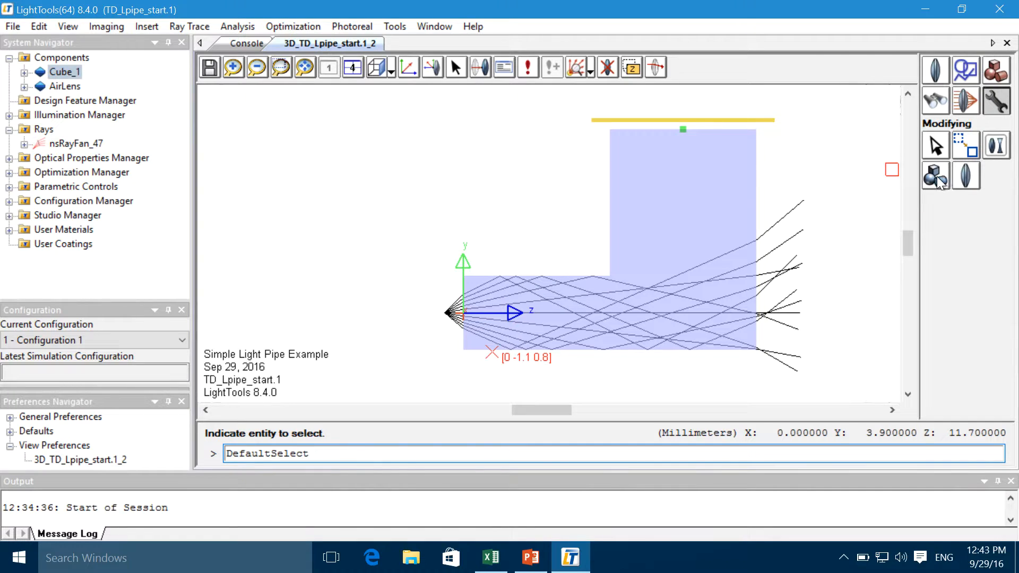
{"action": "left_click", "coordinate": [941, 143]}
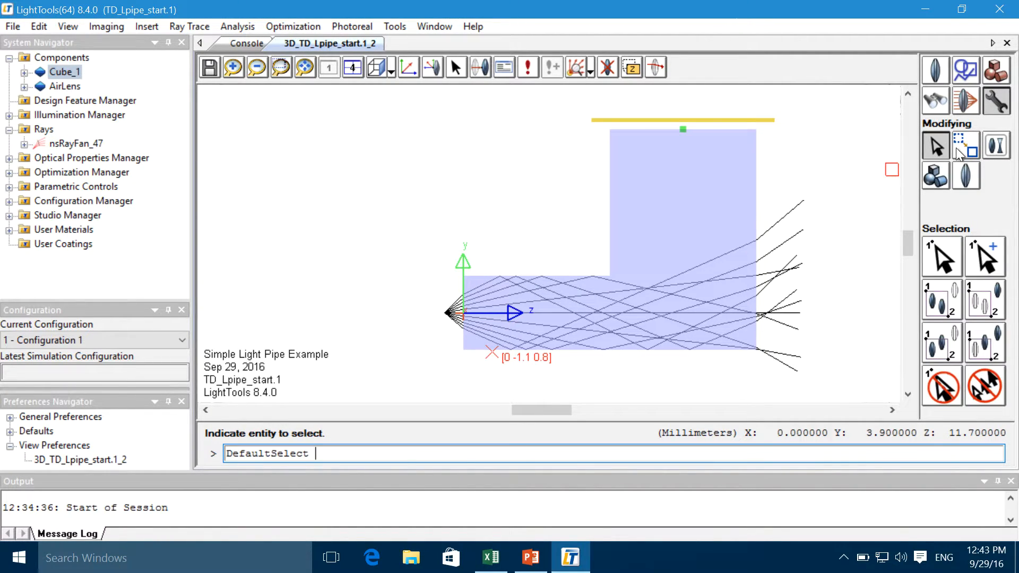
{"action": "left_click", "coordinate": [965, 148]}
{"action": "left_click", "coordinate": [941, 166]}
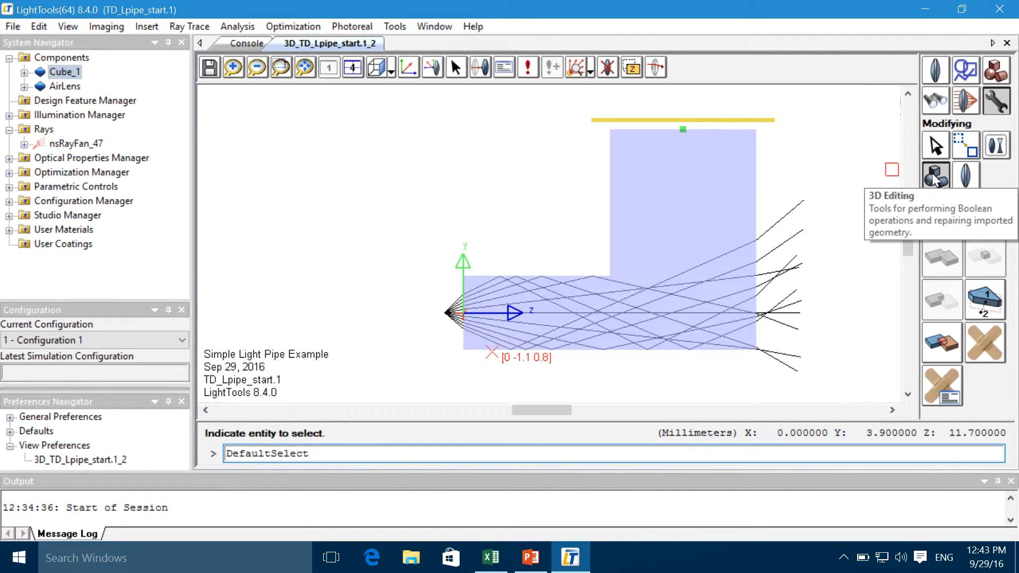
{"action": "left_click", "coordinate": [74, 73]}
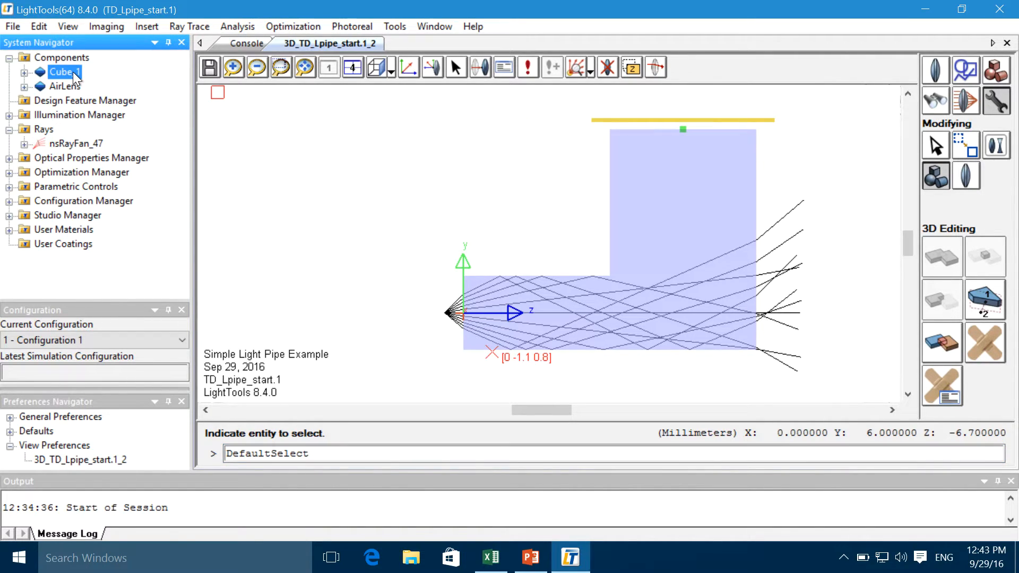
{"action": "left_click", "coordinate": [984, 310]}
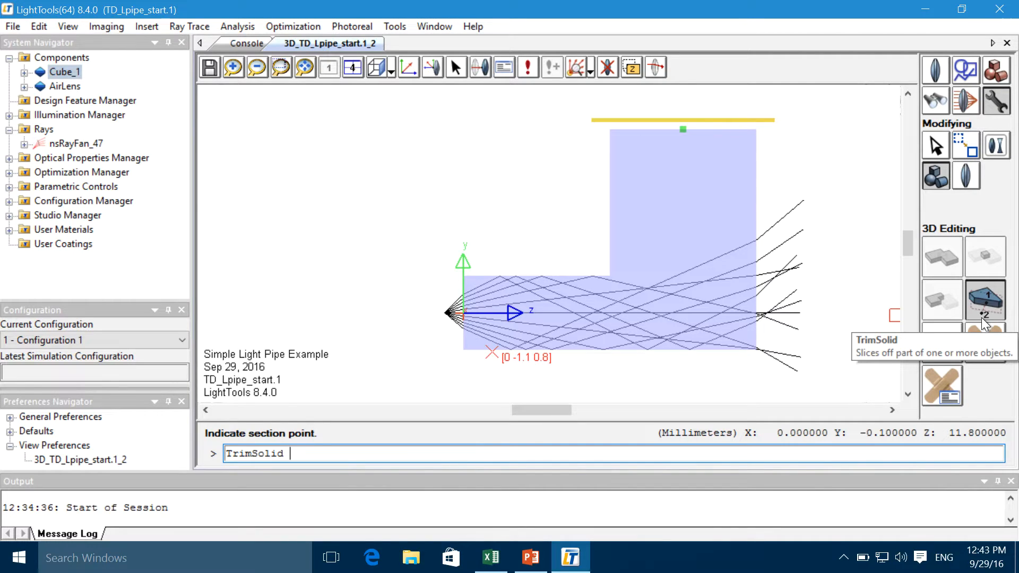
{"action": "left_click", "coordinate": [716, 309]}
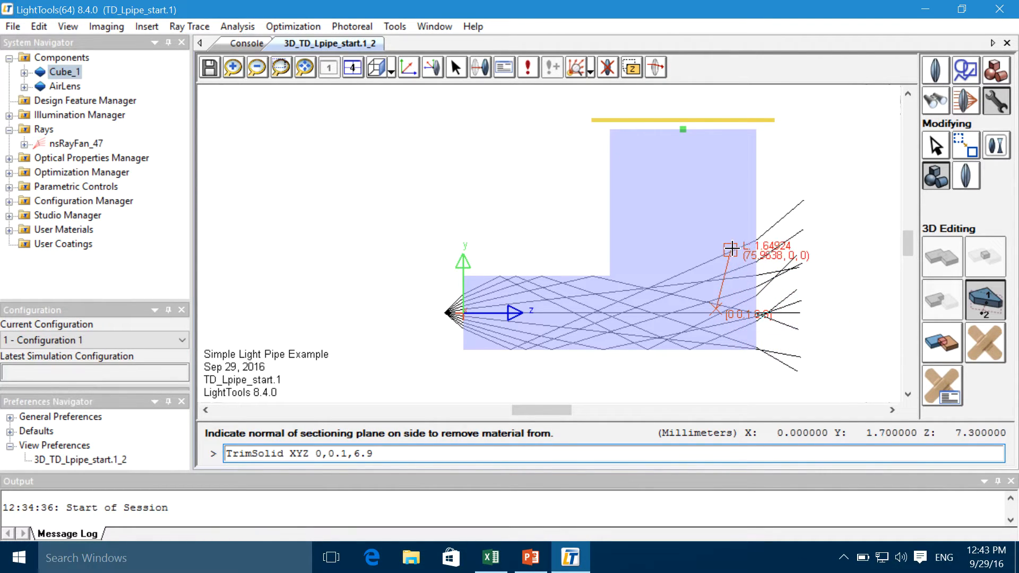
{"action": "left_click", "coordinate": [760, 353]}
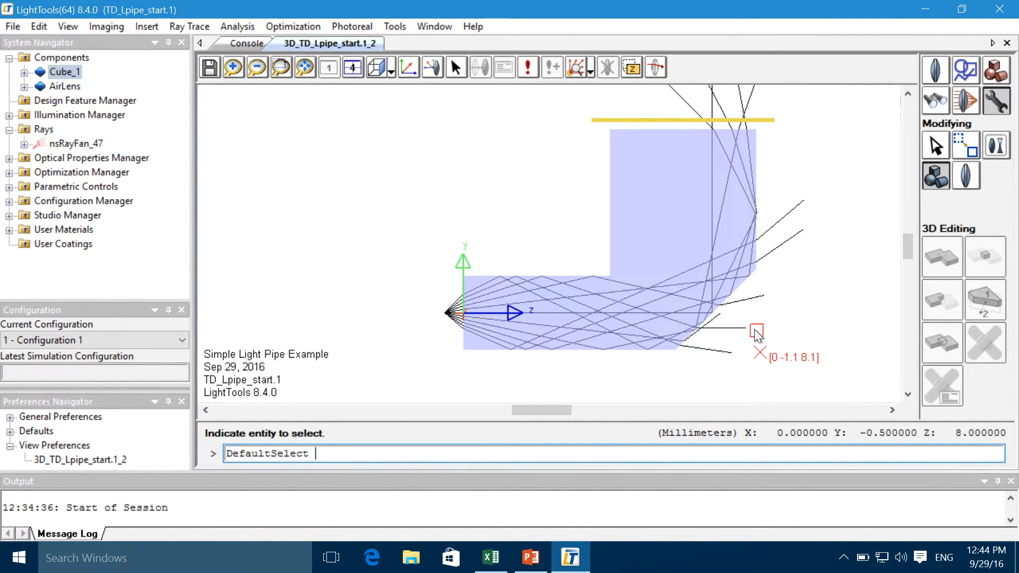
{"action": "left_click", "coordinate": [908, 94]}
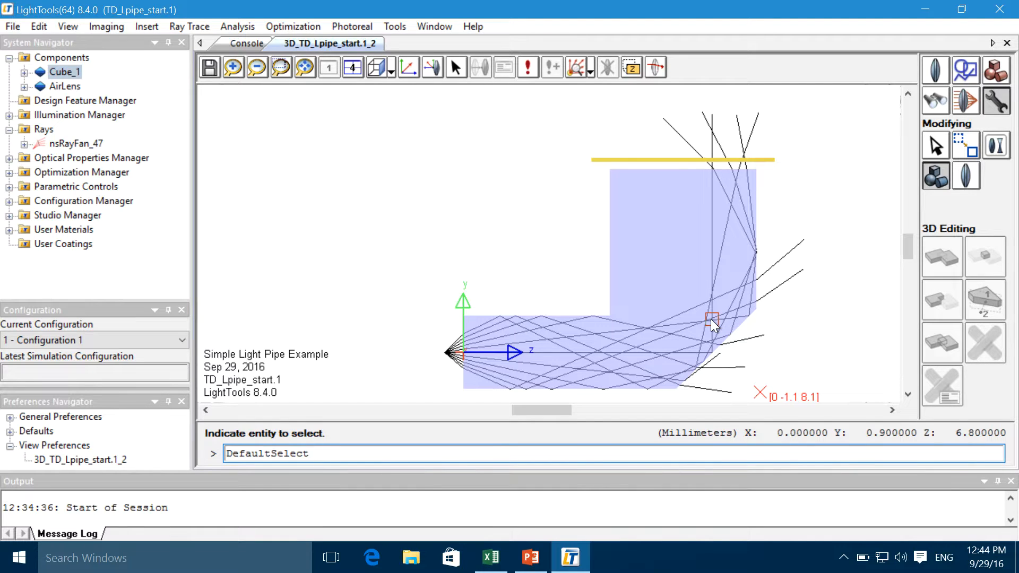
{"action": "left_click", "coordinate": [908, 394]}
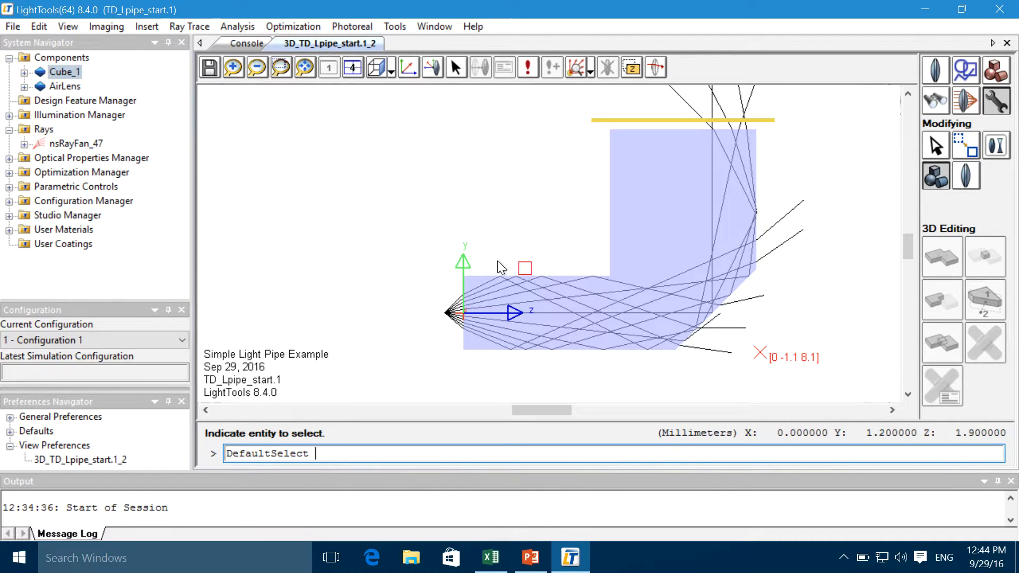
Open the properties of the trim plane PlanePrimitive_1 under Cube_1, keeping the trimmed corner visible beside the dialog.
{"action": "left_click", "coordinate": [24, 72]}
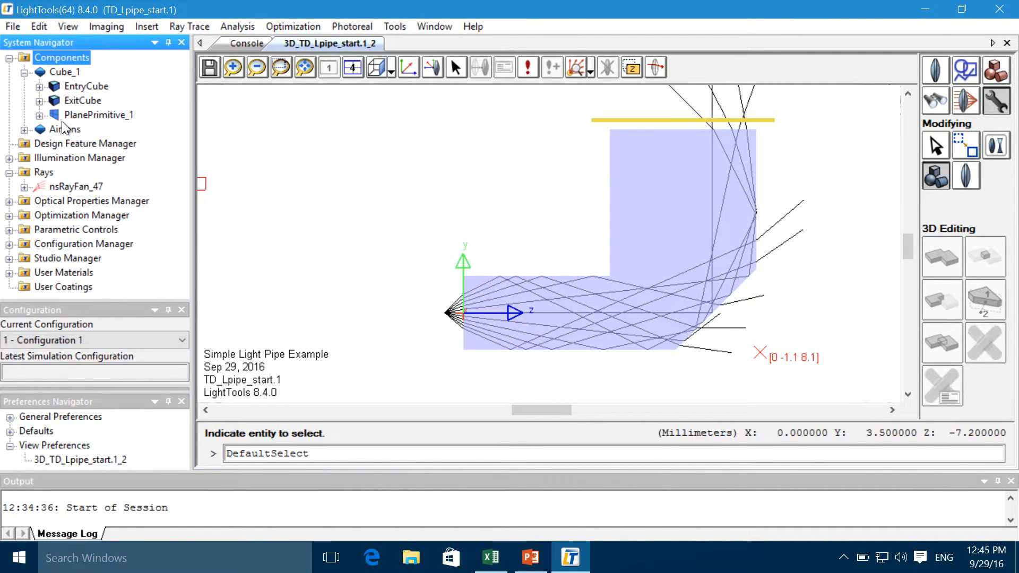
{"action": "left_click", "coordinate": [40, 115]}
{"action": "left_click", "coordinate": [63, 114]}
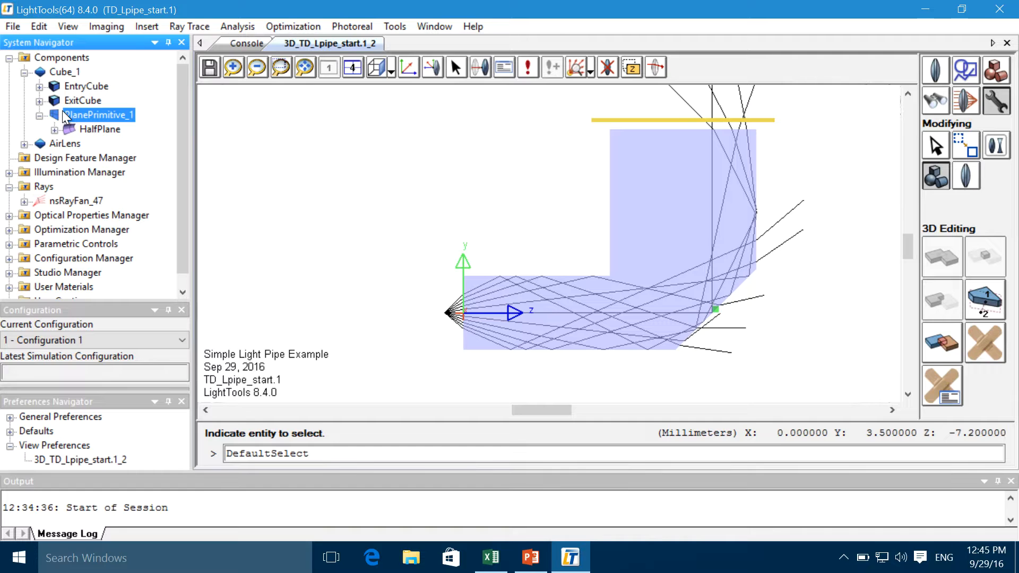
{"action": "left_click", "coordinate": [67, 75]}
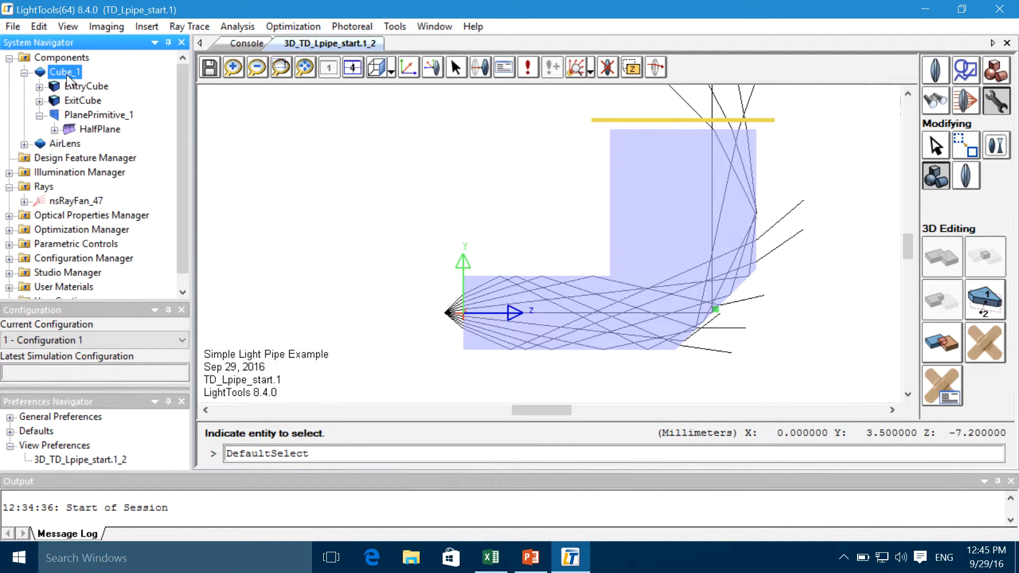
{"action": "double_click", "coordinate": [38, 73]}
{"action": "double_click", "coordinate": [38, 73]}
{"action": "left_click", "coordinate": [74, 116]}
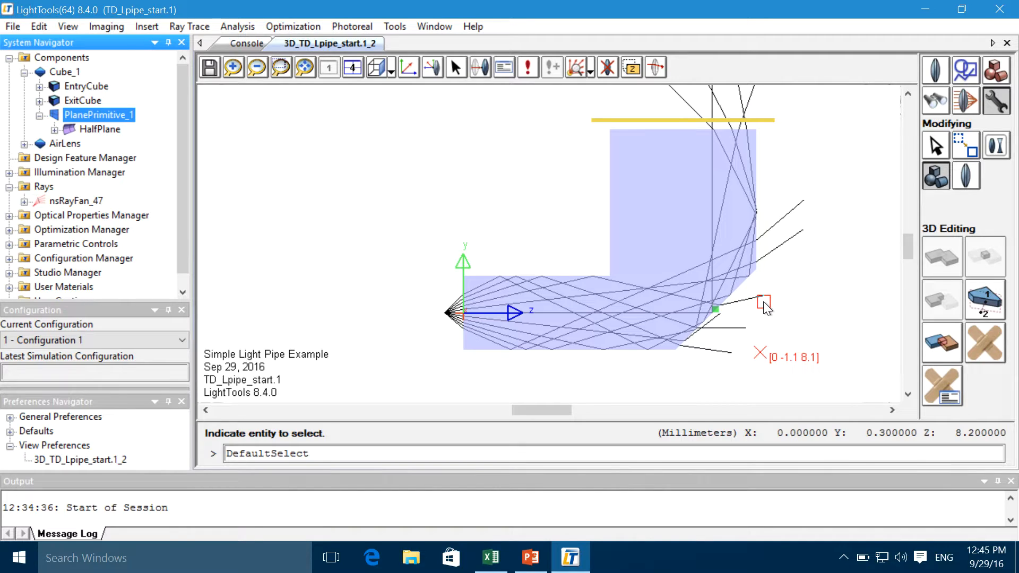
{"action": "double_click", "coordinate": [105, 119]}
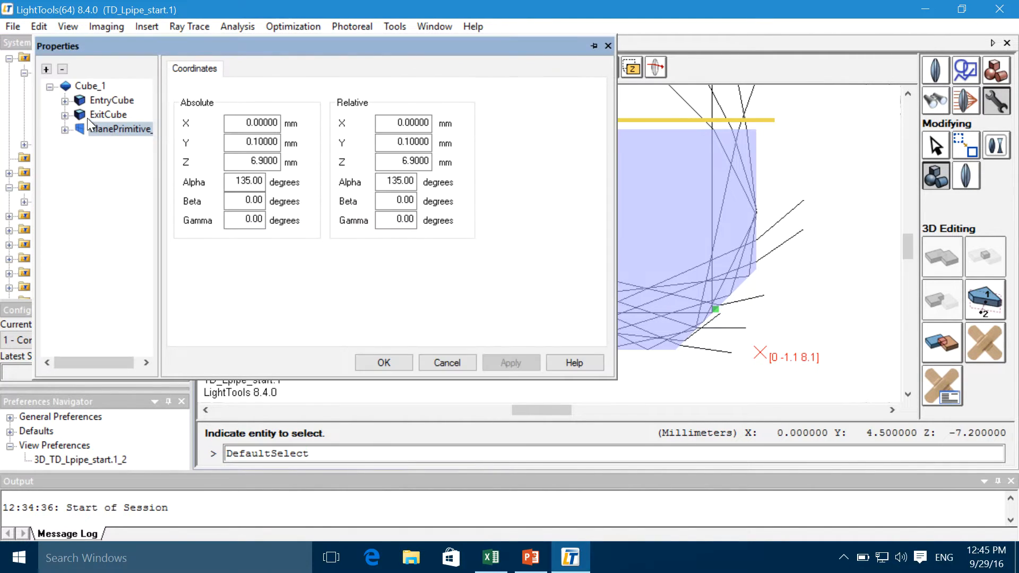
{"action": "left_click_drag", "start_coordinate": [147, 46], "coordinate": [325, 102]}
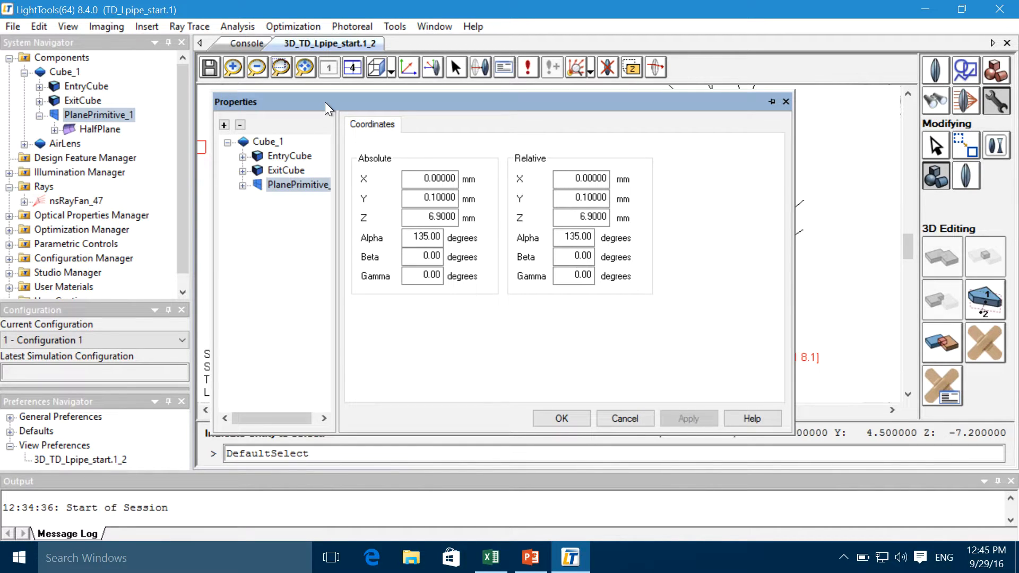
{"action": "left_click_drag", "start_coordinate": [325, 102], "coordinate": [151, 74]}
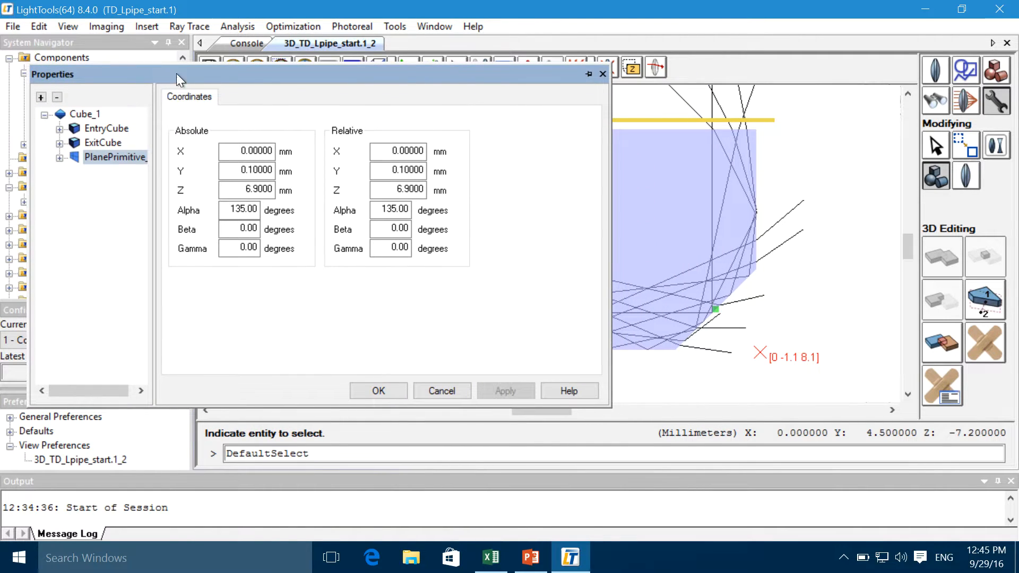
{"action": "left_click_drag", "start_coordinate": [264, 75], "coordinate": [205, 47]}
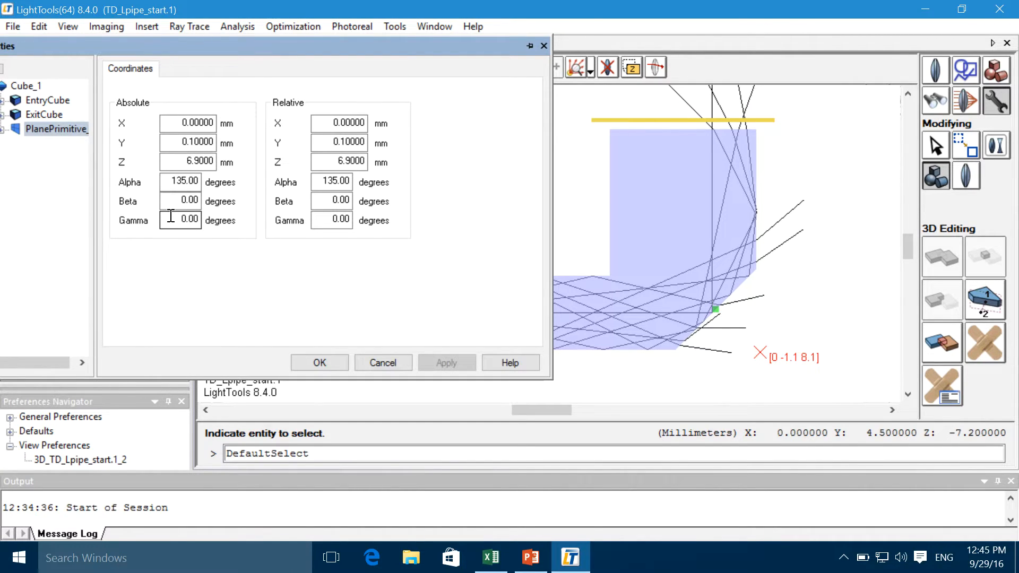
Set the trim plane's absolute Y coordinate to 0 mm and apply it.
{"action": "left_click", "coordinate": [182, 121]}
{"action": "key", "text": "Tab"}
{"action": "key", "text": "Tab"}
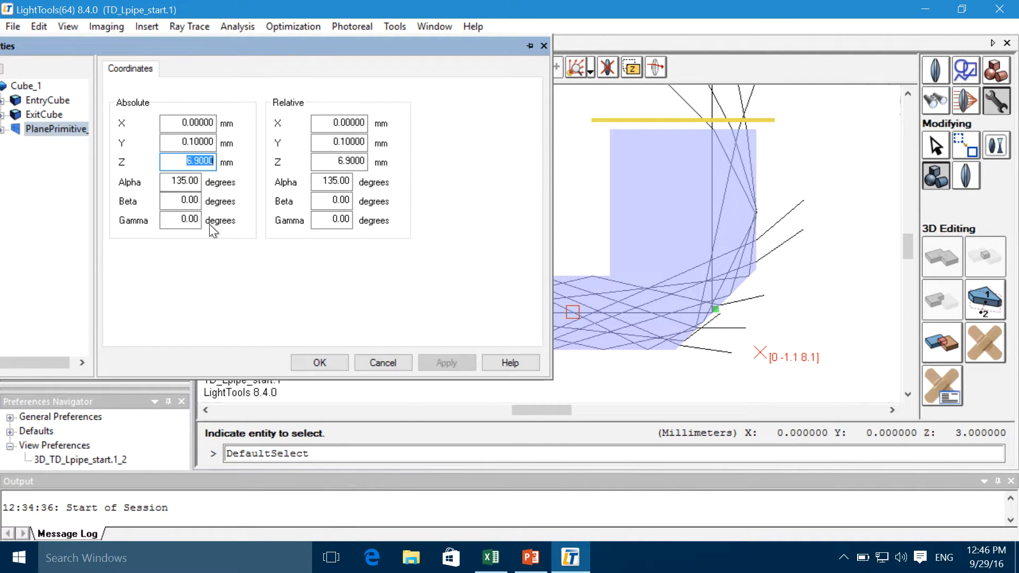
{"action": "double_click", "coordinate": [198, 182]}
{"action": "double_click", "coordinate": [202, 143]}
{"action": "type", "text": "0"}
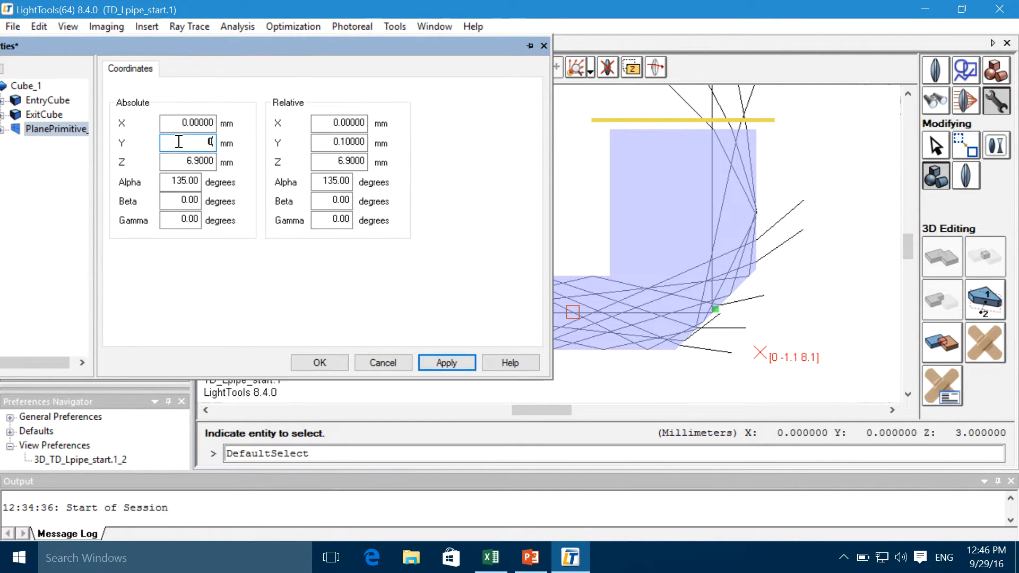
{"action": "left_click", "coordinate": [441, 357]}
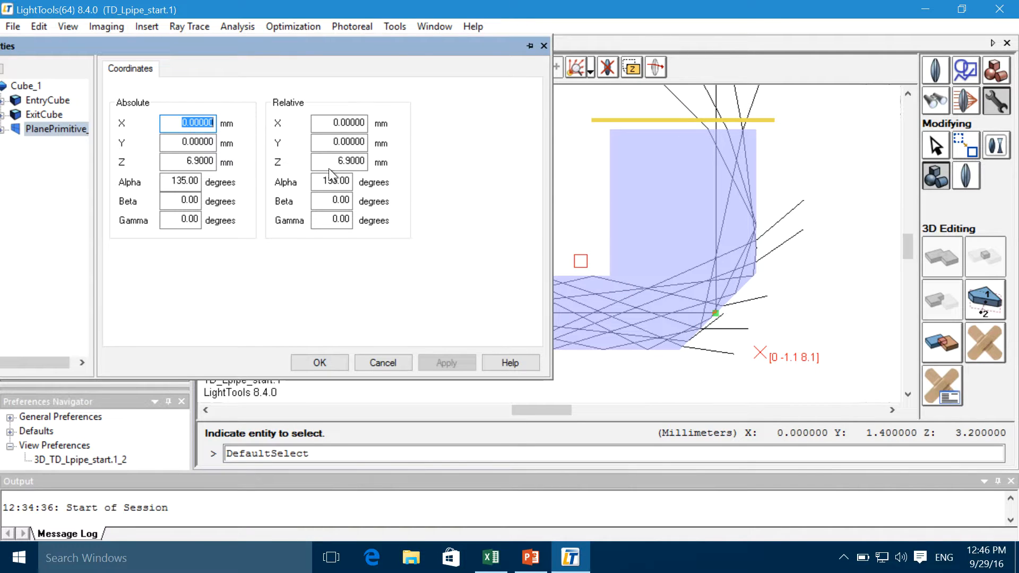
Set the trim plane's absolute Alpha angle to 145 degrees and apply it.
{"action": "left_click", "coordinate": [181, 182]}
{"action": "left_click", "coordinate": [180, 182]}
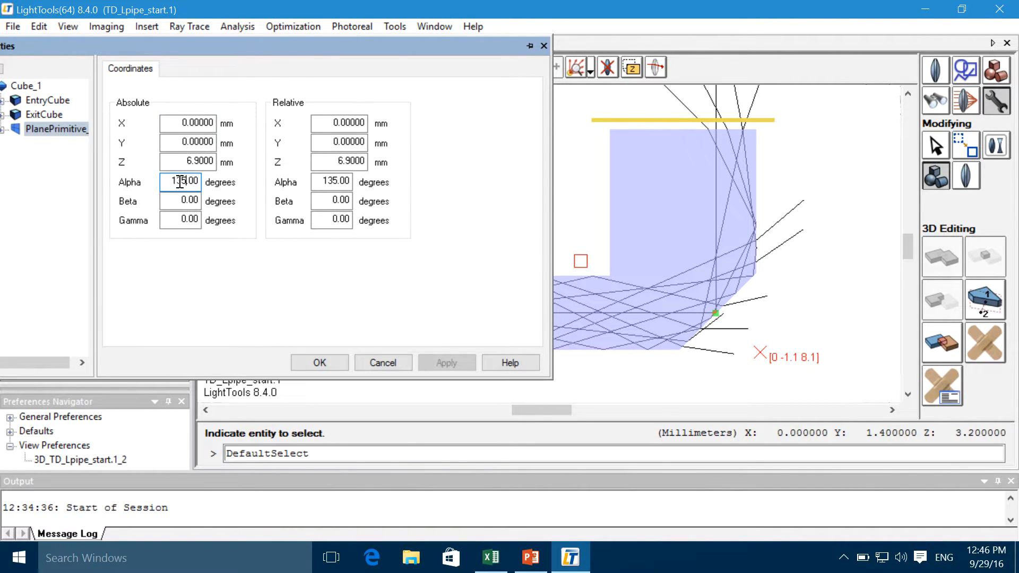
{"action": "key", "text": "BackSpace"}
{"action": "type", "text": "4"}
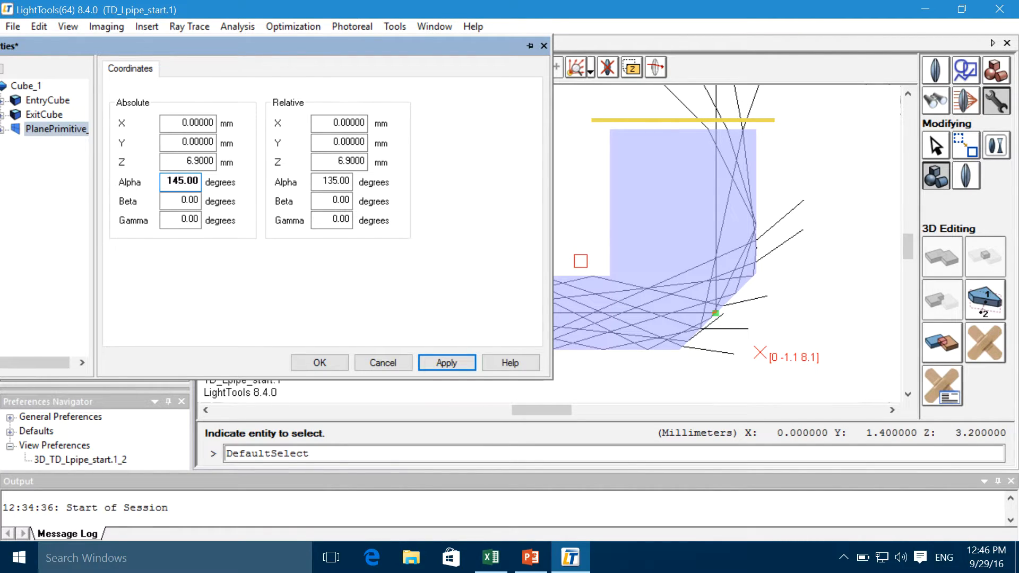
{"action": "left_click", "coordinate": [439, 354]}
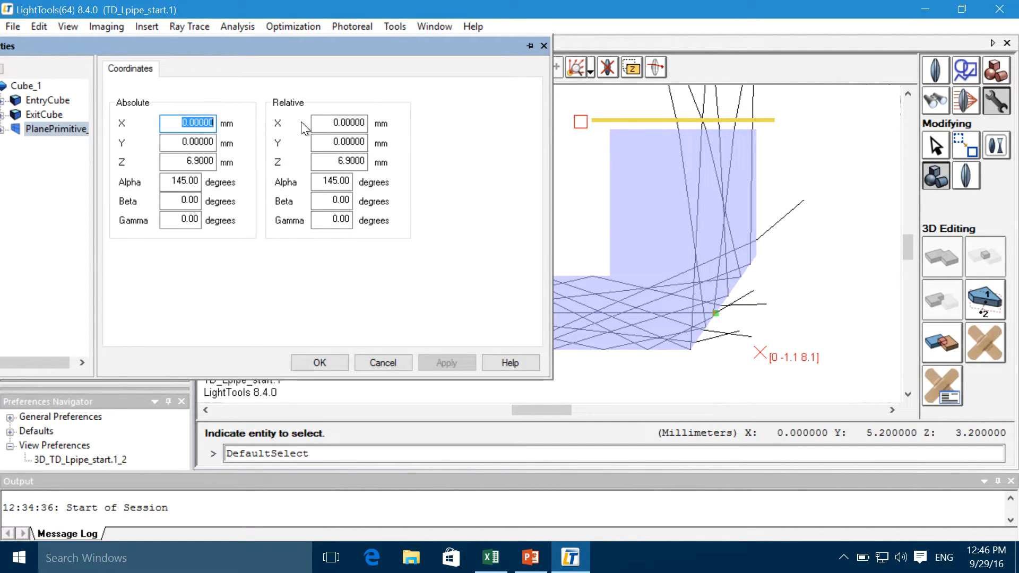
Try an absolute Z coordinate of 6.5 mm for the trim plane.
{"action": "left_click", "coordinate": [176, 141]}
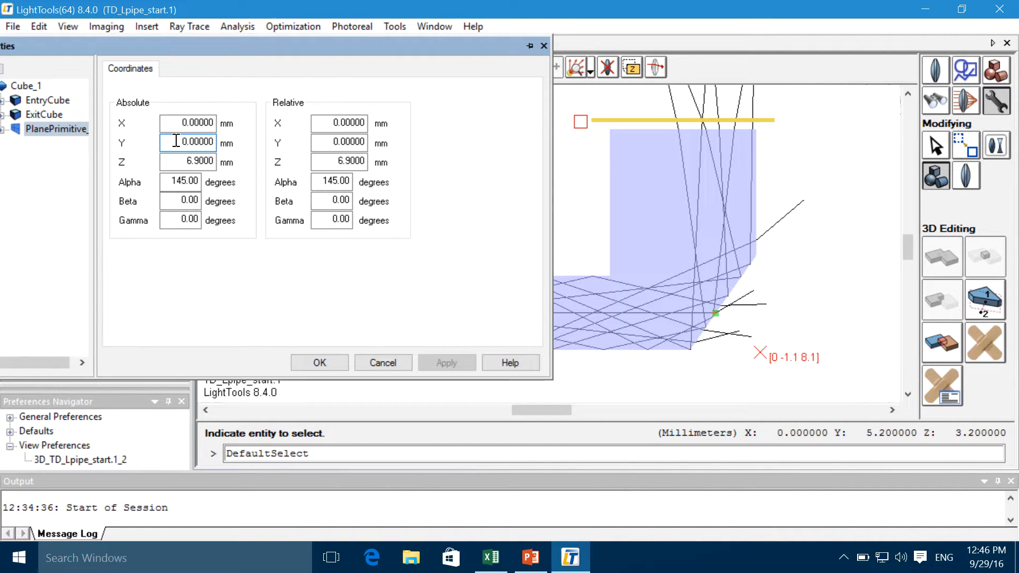
{"action": "double_click", "coordinate": [174, 162]}
{"action": "type", "text": "6.5"}
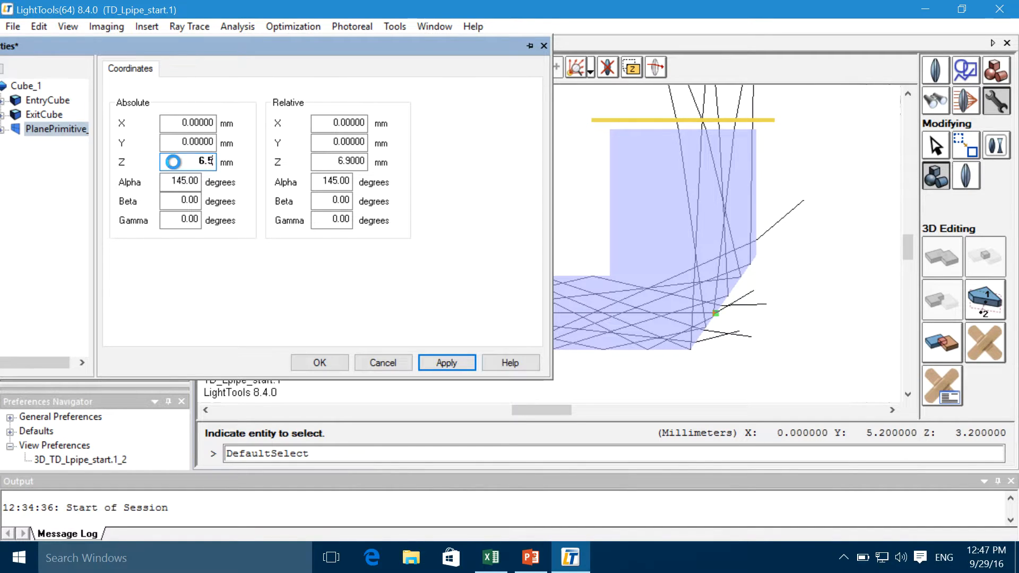
{"action": "key", "text": "Return"}
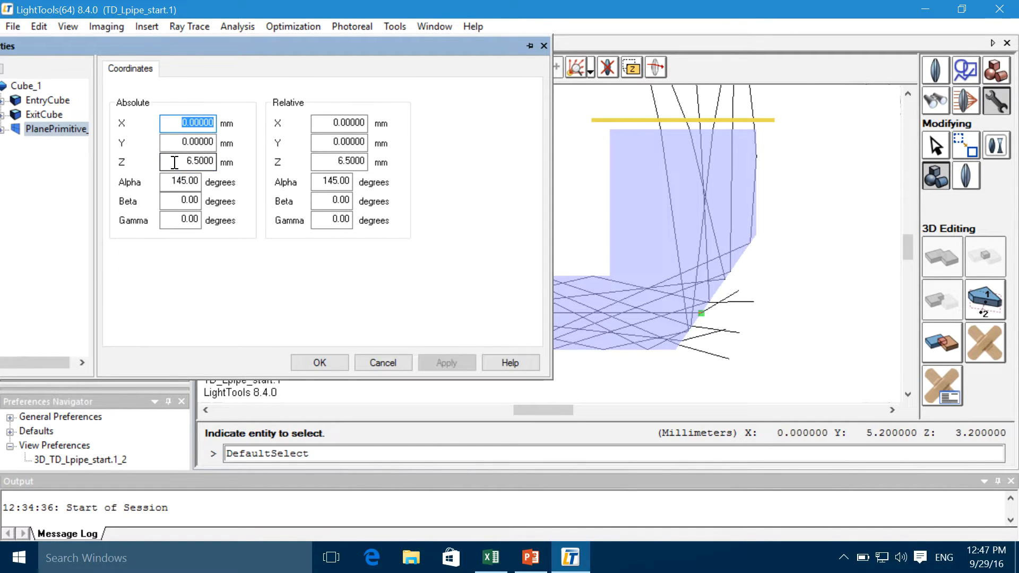
Try an absolute Z coordinate of 7 mm for the trim plane, keeping more of the light pipe visible.
{"action": "left_click_drag", "start_coordinate": [423, 42], "coordinate": [375, 61]}
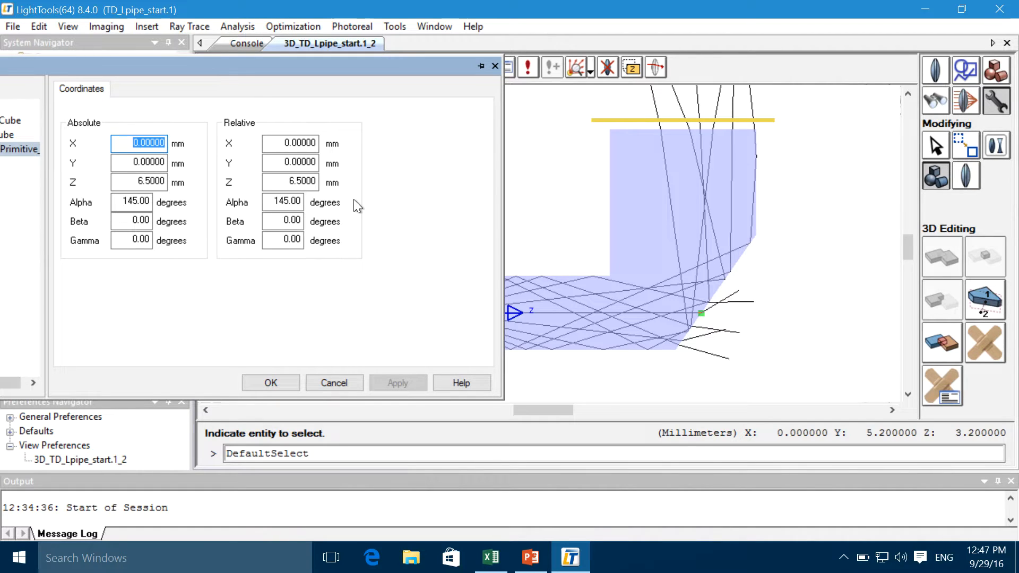
{"action": "left_click", "coordinate": [145, 182]}
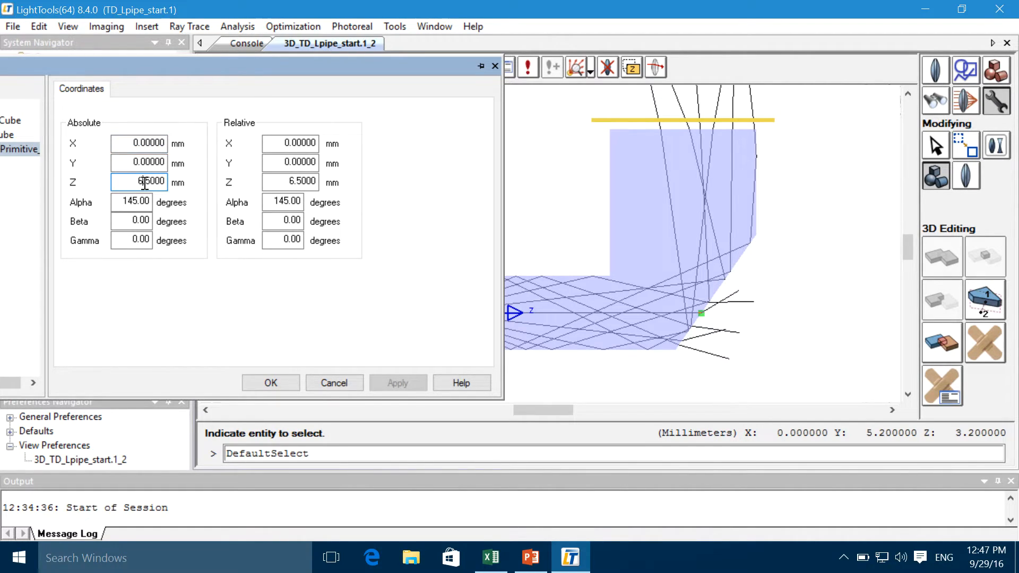
{"action": "key", "text": "BackSpace"}
{"action": "key", "text": "BackSpace"}
{"action": "key", "text": "BackSpace"}
{"action": "type", "text": "7."}
{"action": "key", "text": "Return"}
Set the trim plane's absolute Z coordinate to 6 mm, accept the properties and clear the selection.
{"action": "double_click", "coordinate": [140, 182]}
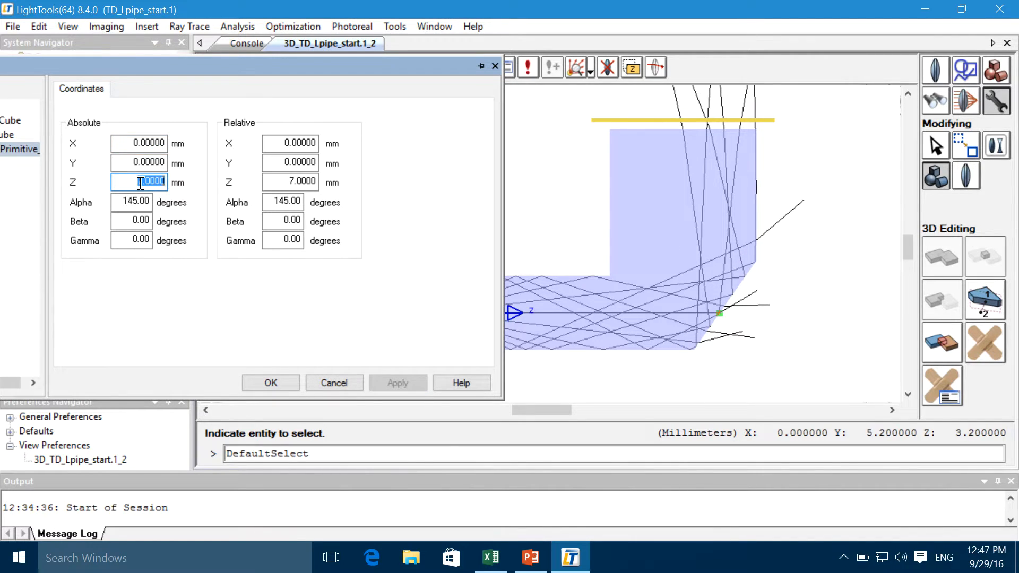
{"action": "type", "text": "6"}
{"action": "key", "text": "Return"}
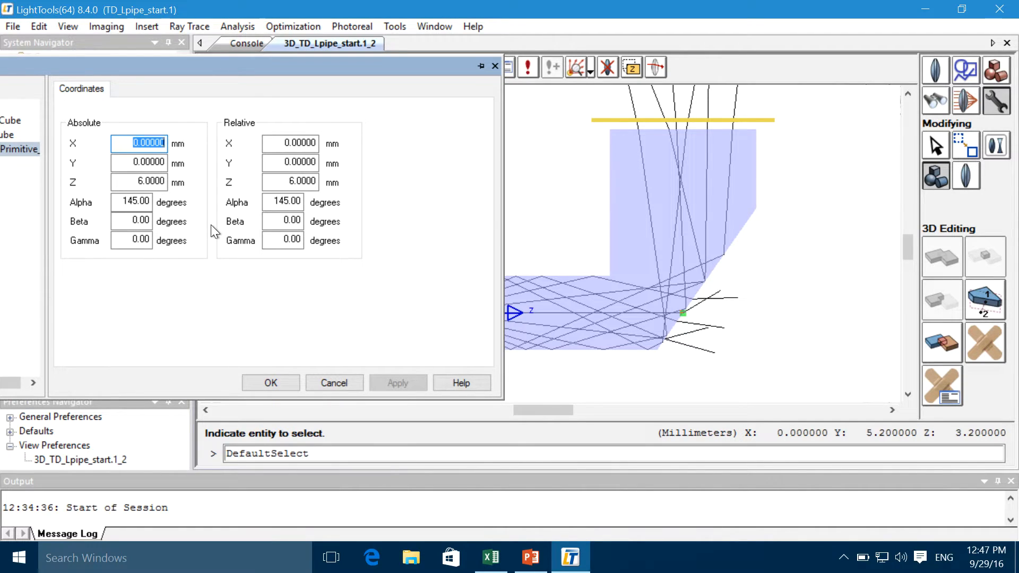
{"action": "left_click", "coordinate": [268, 382]}
{"action": "left_click", "coordinate": [344, 304]}
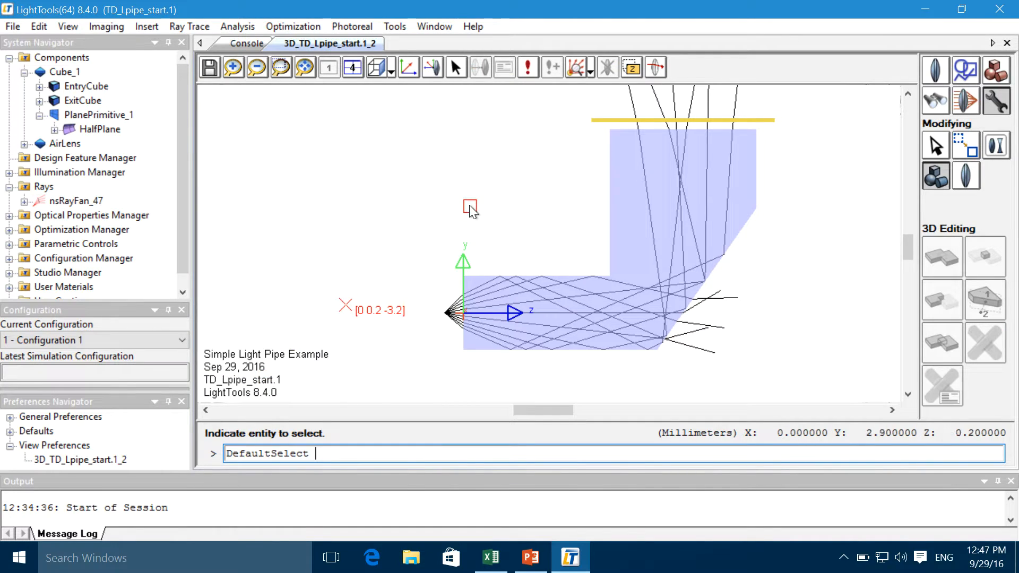
Tilt the model out of the flat Y-Z view to examine the trimmed light pipe and the plate above it.
{"action": "left_click", "coordinate": [483, 215]}
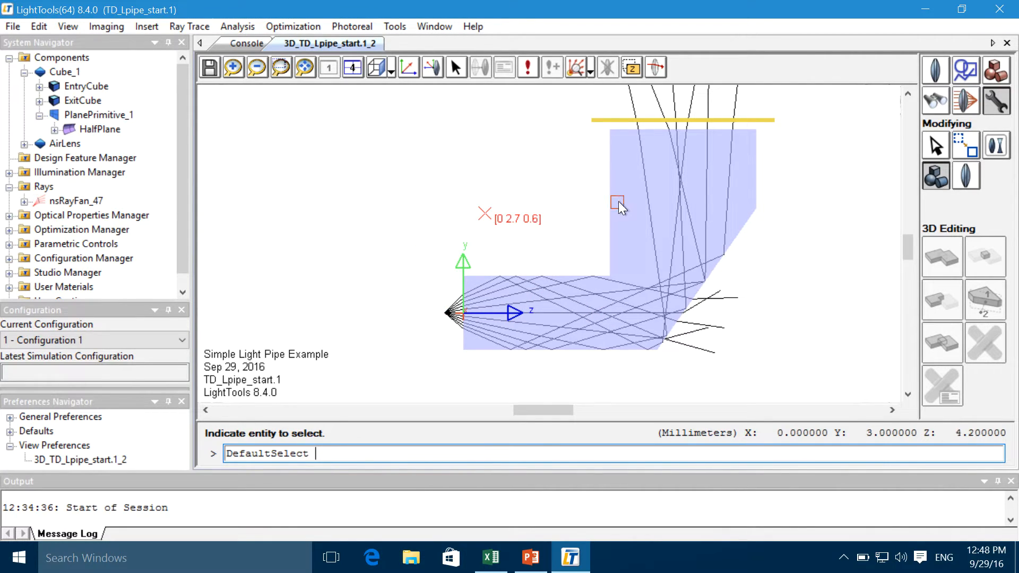
{"action": "mouse_move", "coordinate": [578, 202]}
{"action": "middle_mouse_down"}
{"action": "mouse_move", "coordinate": [577, 243]}
{"action": "mouse_move", "coordinate": [587, 200]}
{"action": "mouse_move", "coordinate": [587, 210]}
{"action": "middle_mouse_up"}
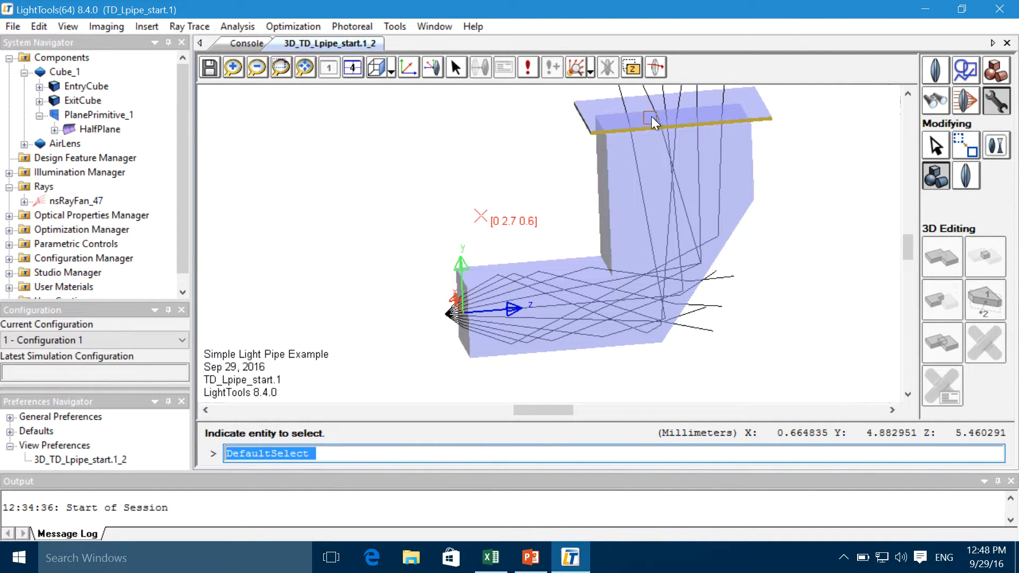
{"action": "left_click", "coordinate": [494, 177]}
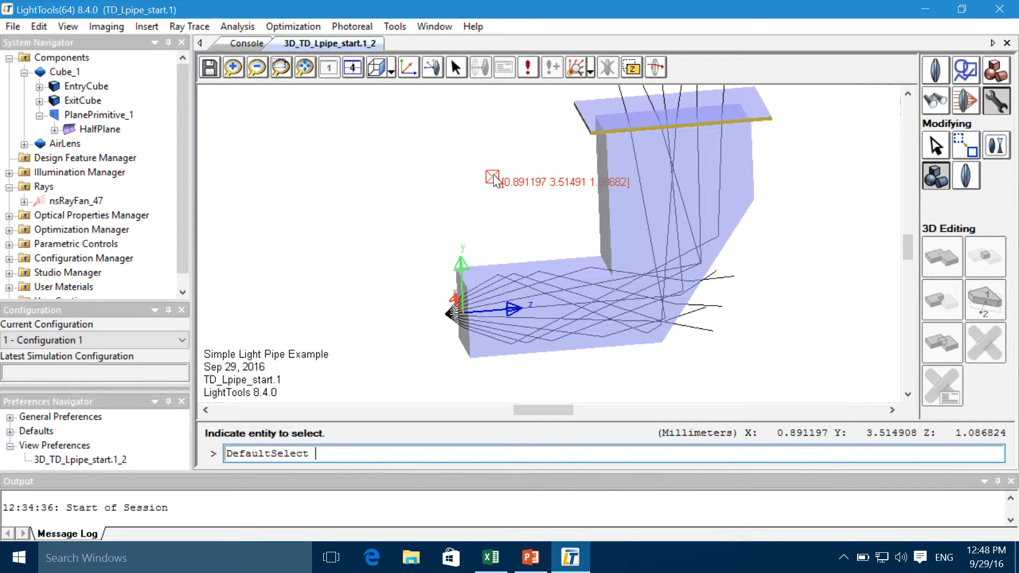
{"action": "left_click", "coordinate": [401, 211]}
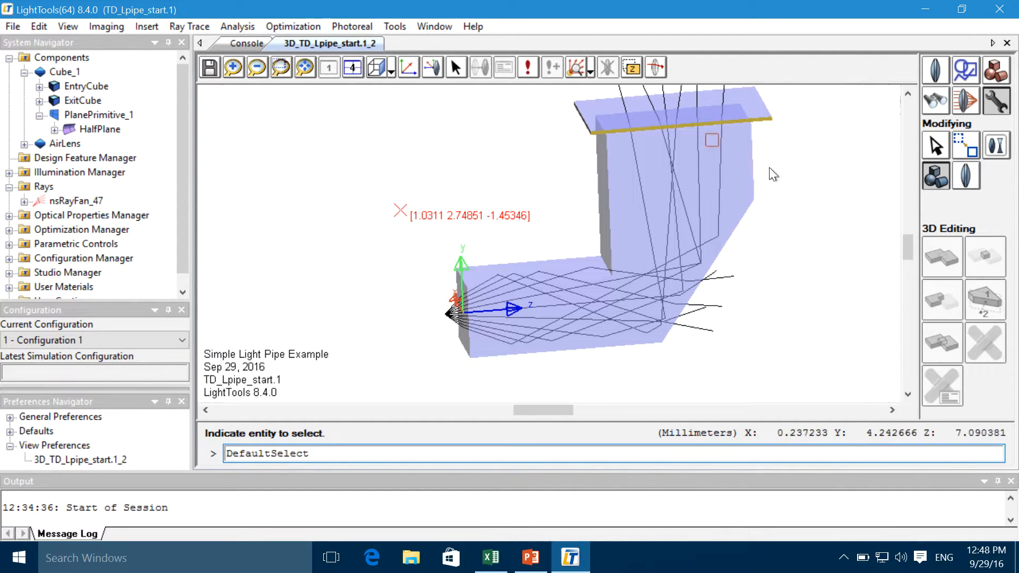
Hide the nsRayFan_47 ray fan and clear the selection so only the light pipe geometry is displayed.
{"action": "right_click", "coordinate": [829, 170]}
{"action": "right_click_drag", "start_coordinate": [833, 172], "coordinate": [827, 157]}
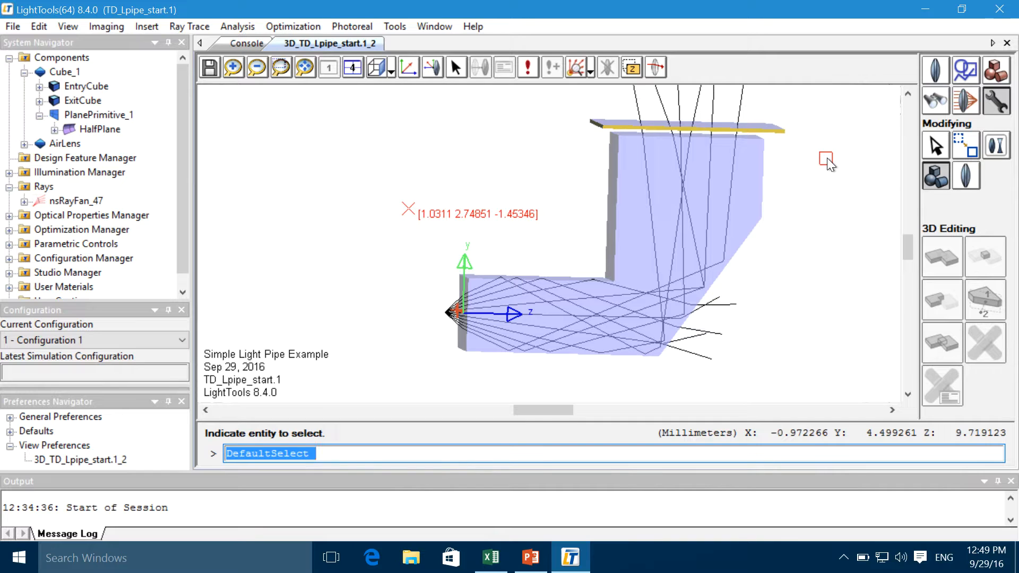
{"action": "left_click", "coordinate": [62, 200]}
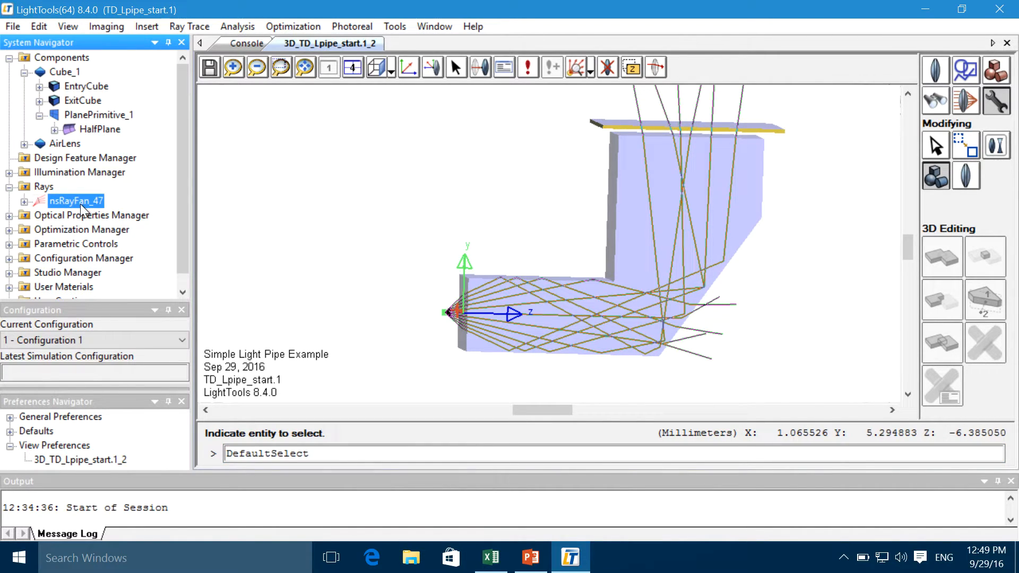
{"action": "right_click", "coordinate": [81, 203]}
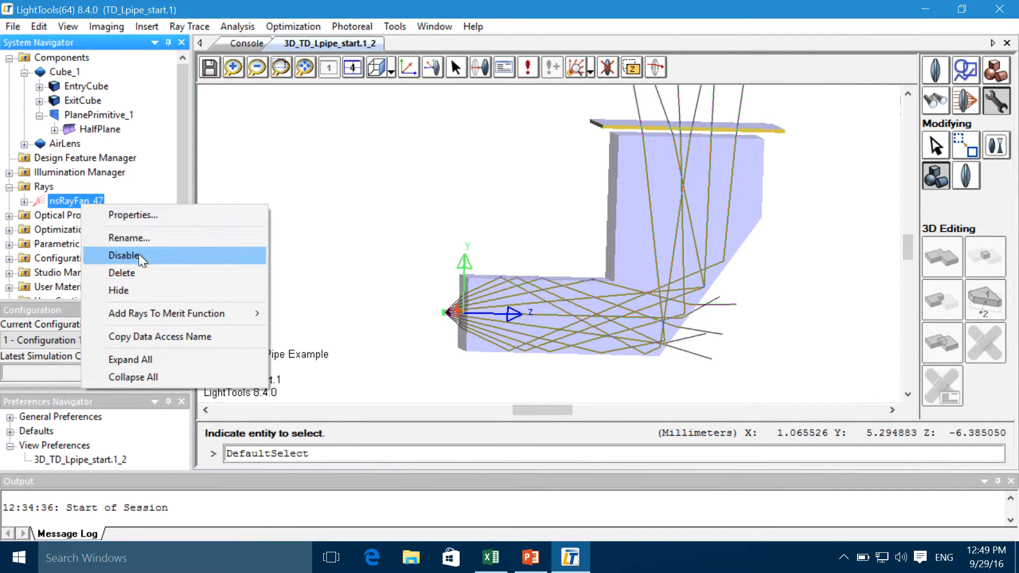
{"action": "left_click", "coordinate": [132, 292]}
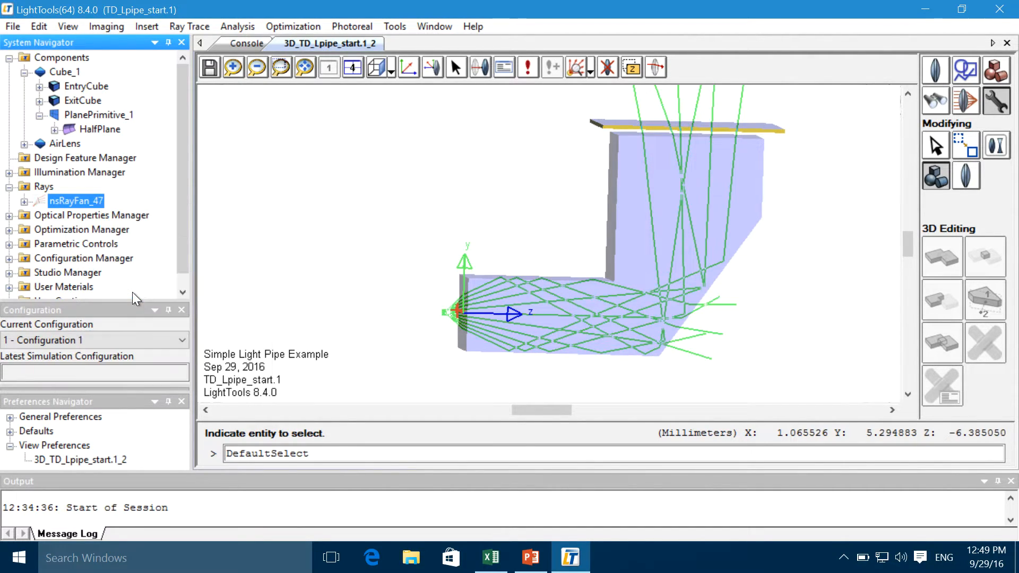
{"action": "left_click", "coordinate": [62, 200]}
{"action": "left_click", "coordinate": [64, 215]}
{"action": "left_click", "coordinate": [43, 186]}
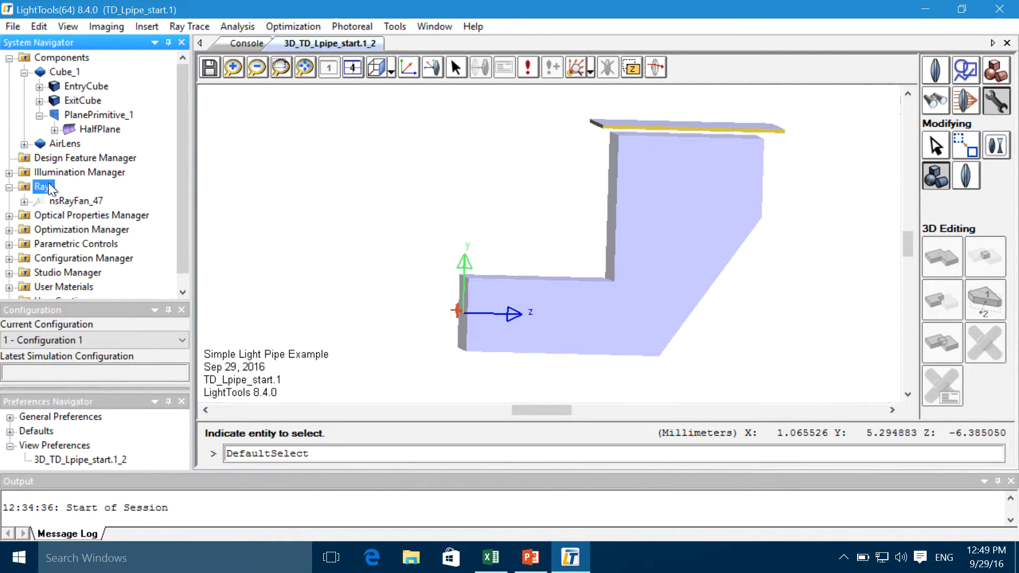
Make the Lum_Objects layer visible in the 3D view's preferences and accept the change.
{"action": "middle_click_drag", "start_coordinate": [397, 202], "coordinate": [386, 197]}
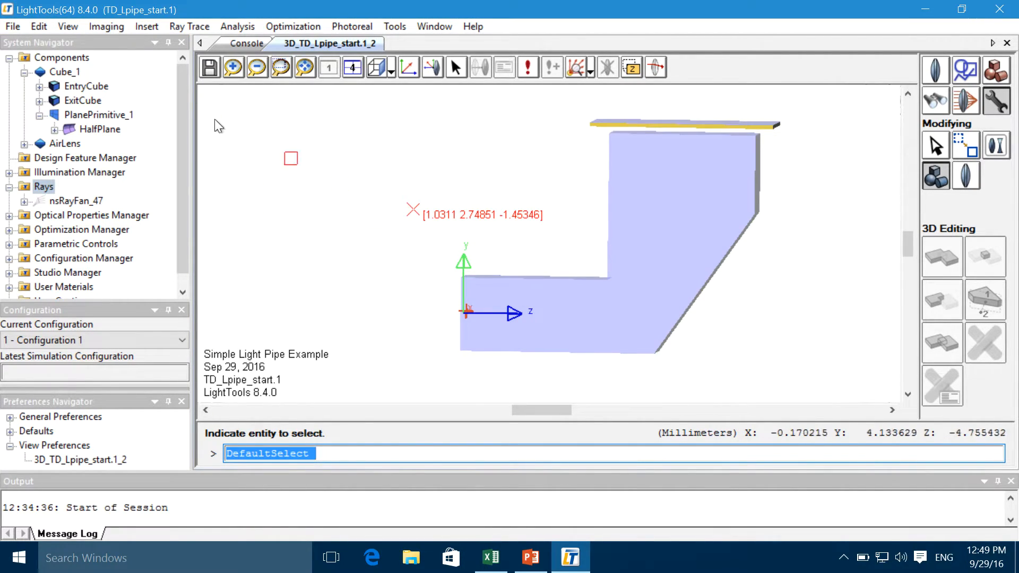
{"action": "left_click", "coordinate": [68, 27]}
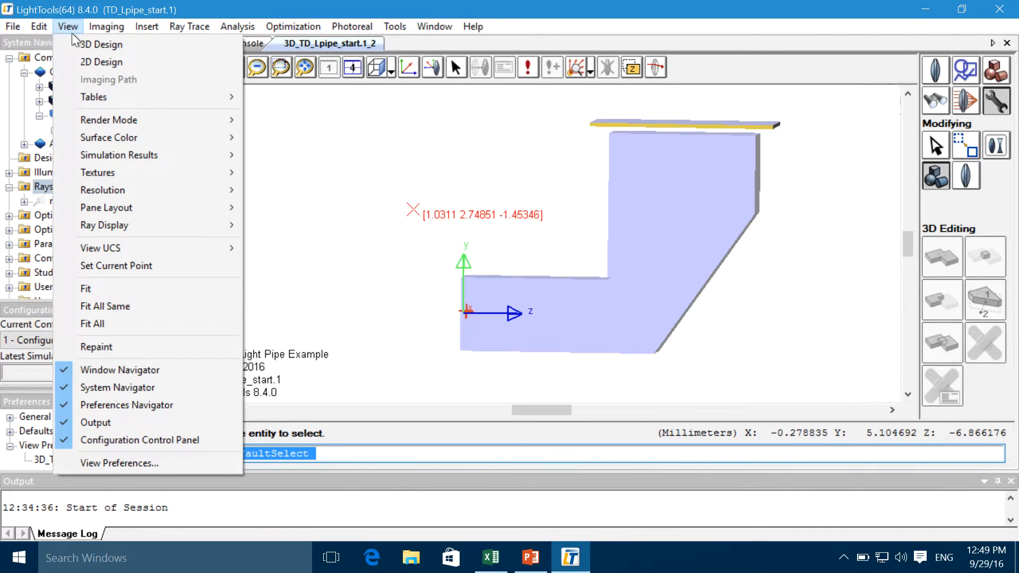
{"action": "left_click", "coordinate": [74, 458]}
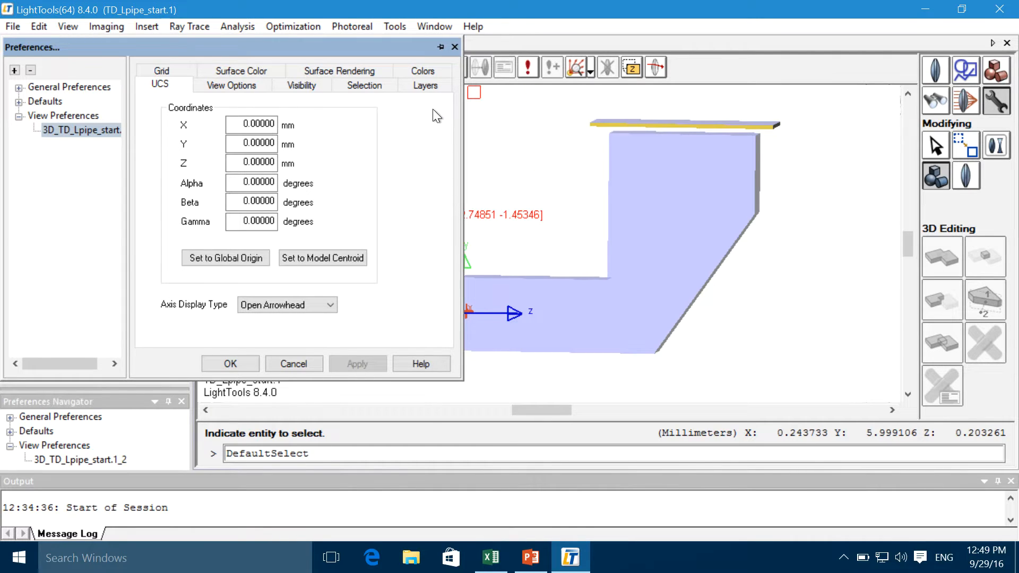
{"action": "left_click", "coordinate": [430, 90]}
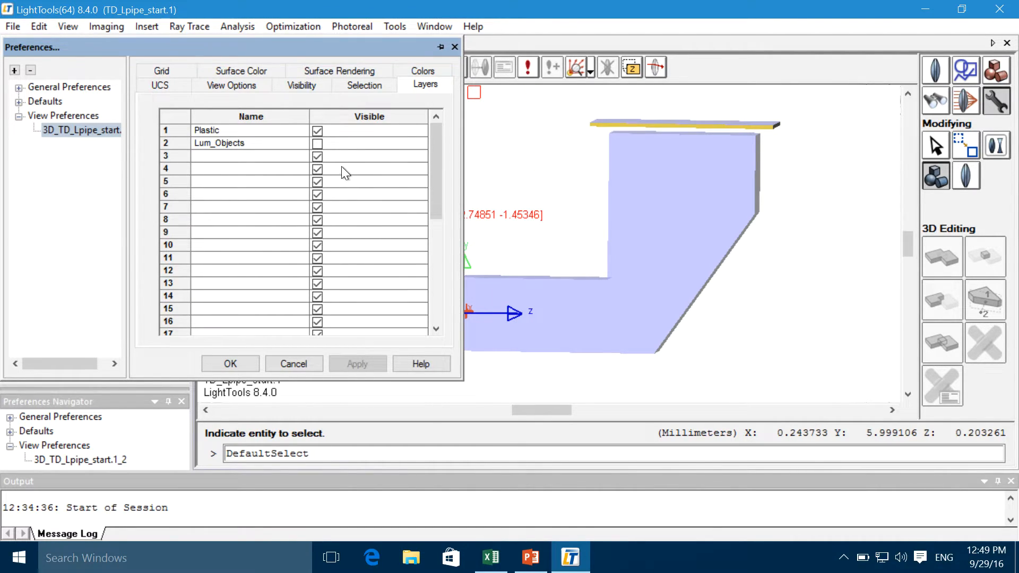
{"action": "left_click", "coordinate": [318, 144]}
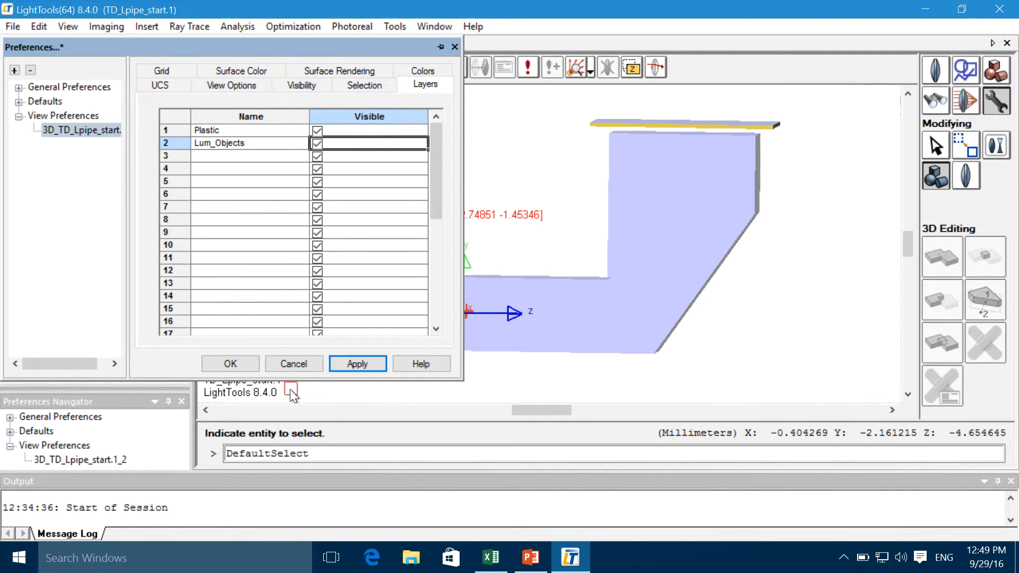
{"action": "left_click", "coordinate": [250, 362]}
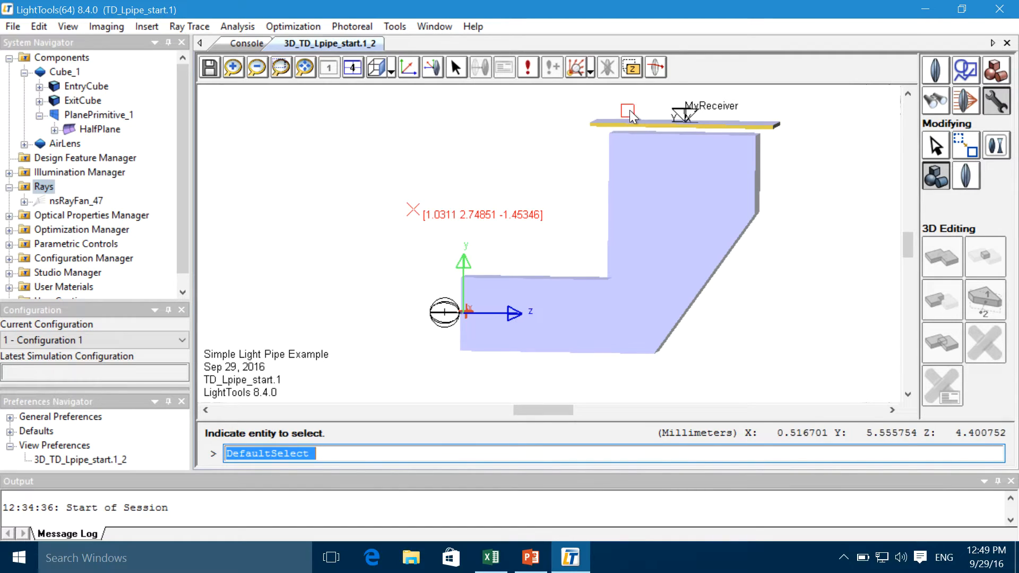
Enable preview rays in the forward simulation input, keeping 10000 total rays and 100 preview rays, and accept the settings.
{"action": "middle_click_drag", "start_coordinate": [737, 98], "coordinate": [695, 133]}
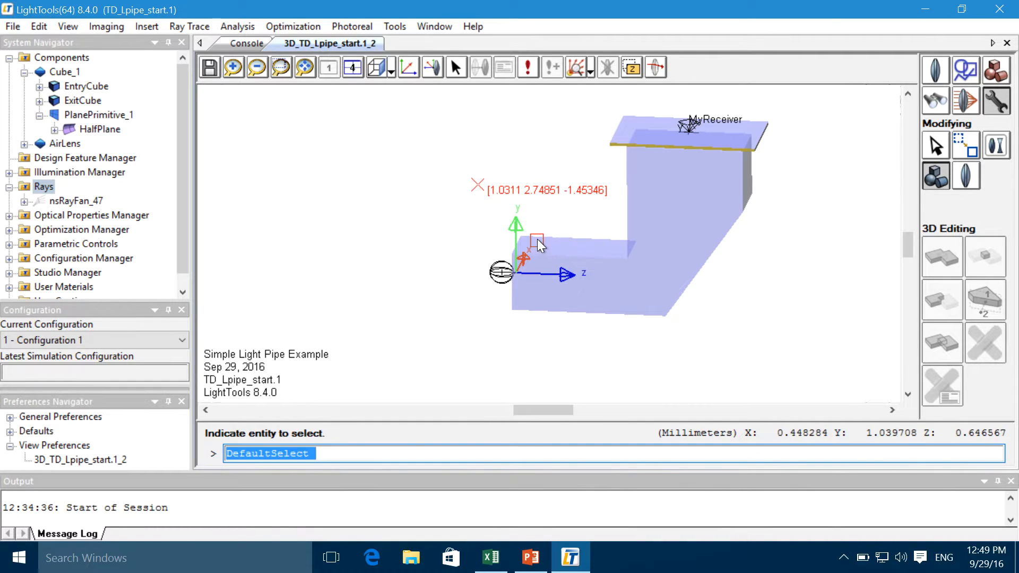
{"action": "middle_click_drag", "start_coordinate": [527, 246], "coordinate": [527, 230]}
{"action": "middle_click_drag", "start_coordinate": [494, 285], "coordinate": [499, 273]}
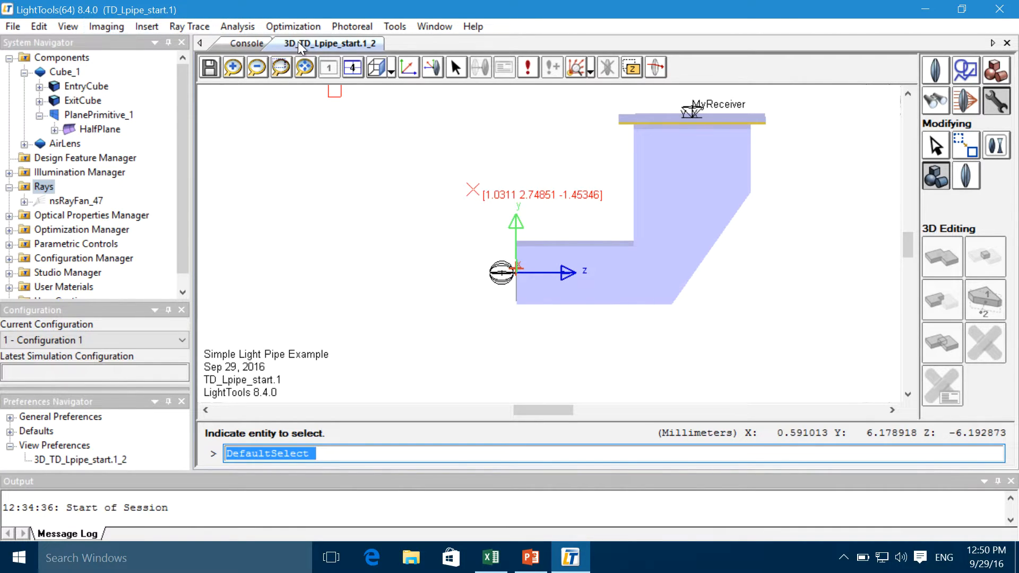
{"action": "left_click", "coordinate": [240, 31]}
{"action": "mouse_move", "coordinate": [205, 21]}
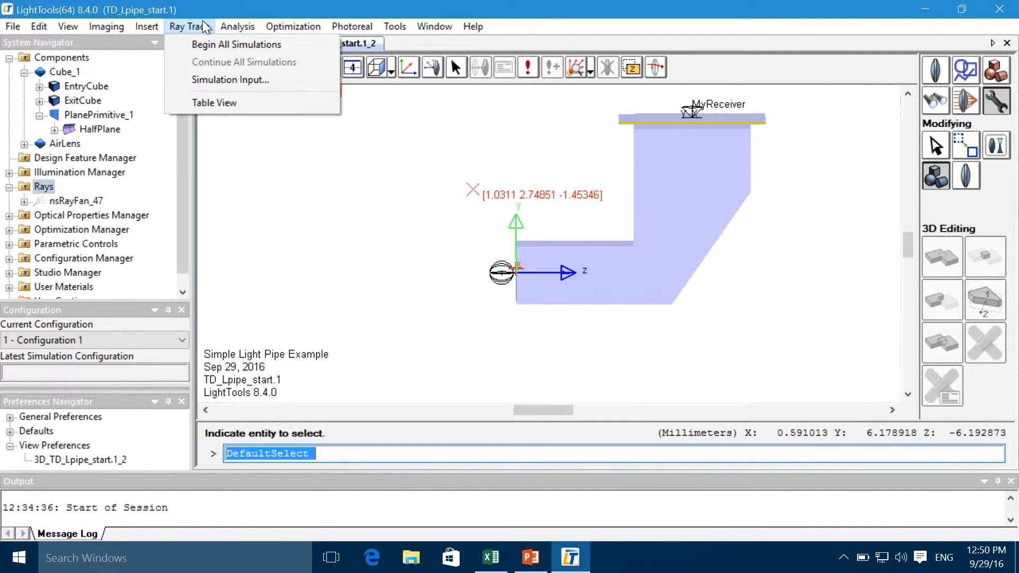
{"action": "left_click", "coordinate": [199, 80]}
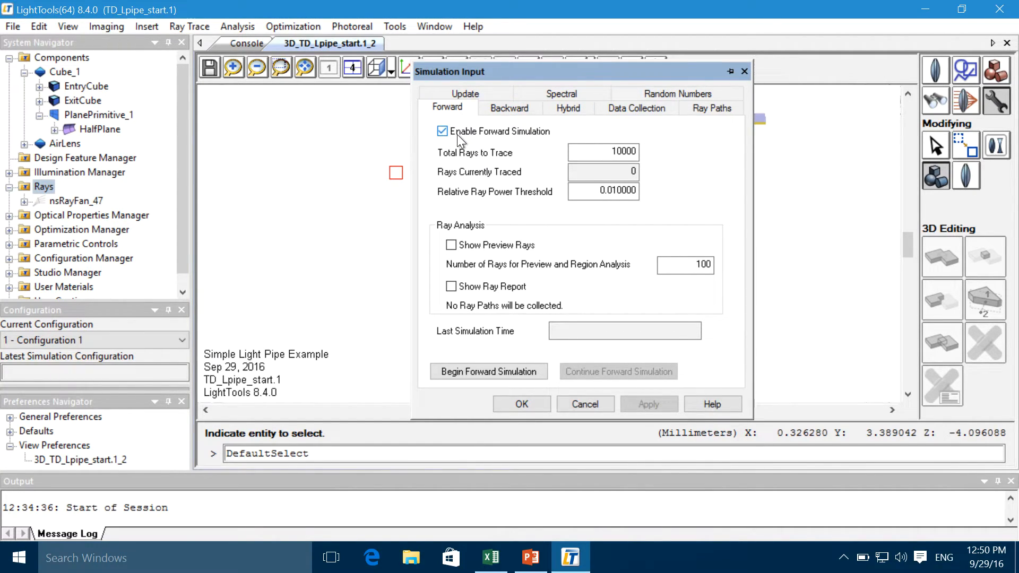
{"action": "left_click", "coordinate": [599, 156]}
{"action": "key", "text": "Left"}
{"action": "key", "text": "Left"}
{"action": "key", "text": "Left"}
{"action": "left_click", "coordinate": [451, 245]}
{"action": "left_click", "coordinate": [669, 260]}
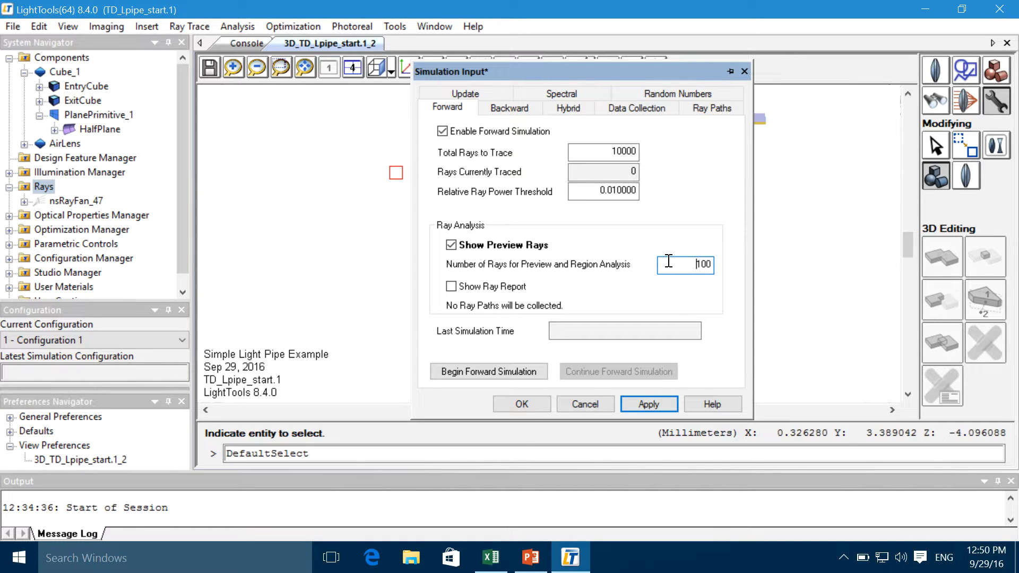
{"action": "left_click", "coordinate": [644, 399]}
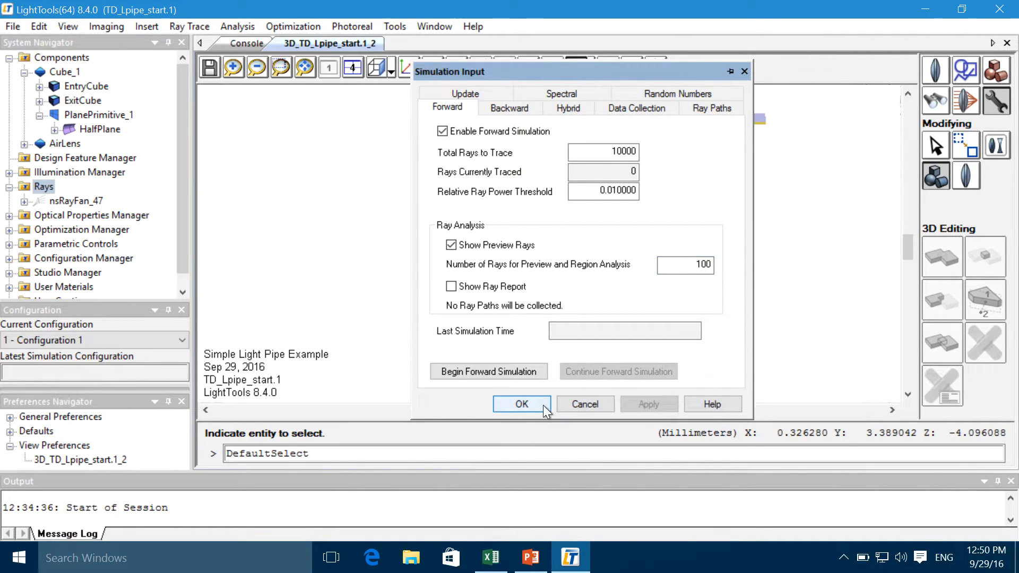
{"action": "left_click", "coordinate": [543, 405]}
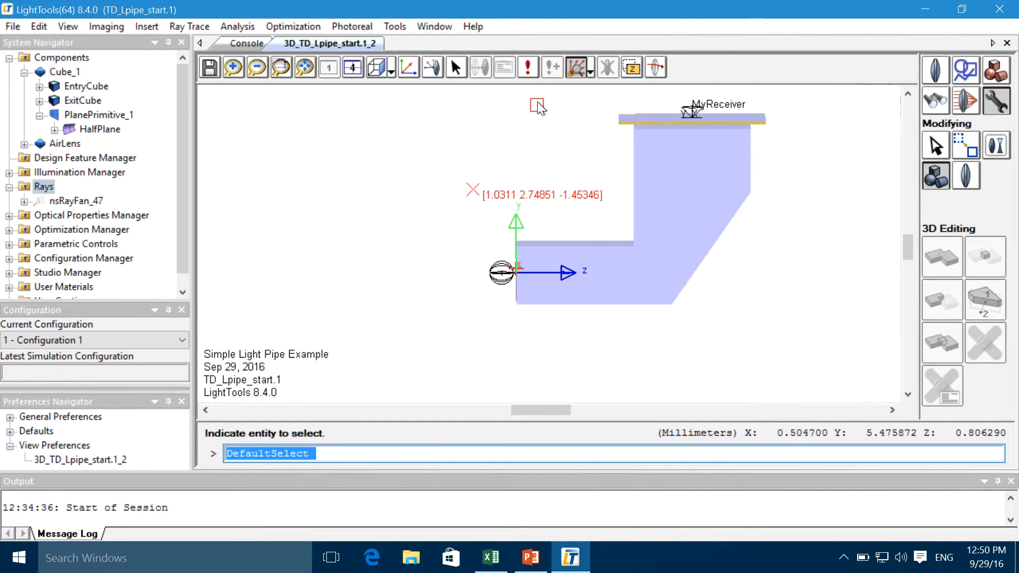
Run the simulation to trace the preview rays from the source through the light pipe to the receiver.
{"action": "left_click", "coordinate": [529, 67]}
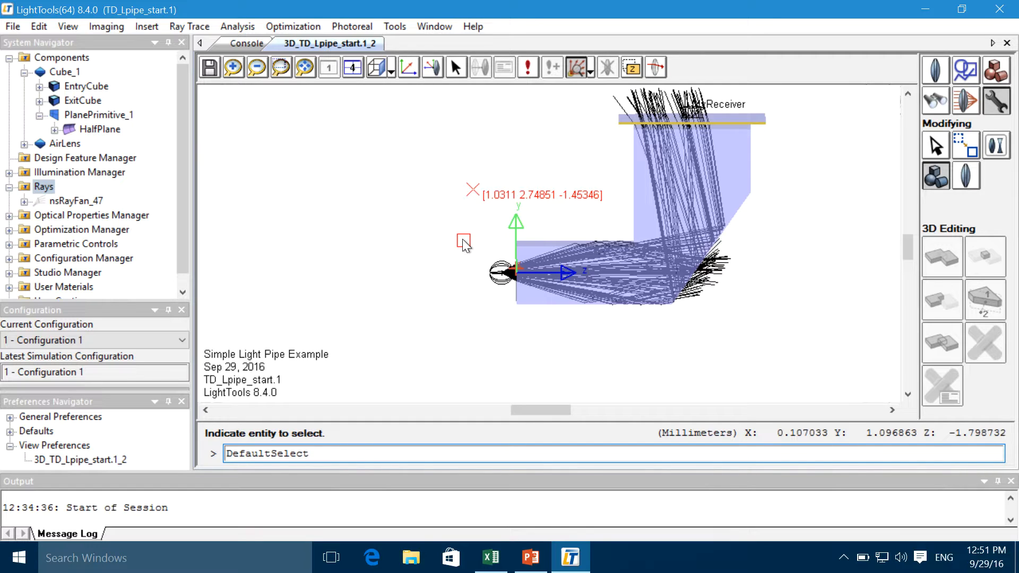
{"action": "left_click", "coordinate": [514, 192]}
{"action": "middle_click_drag", "start_coordinate": [514, 193], "coordinate": [513, 195]}
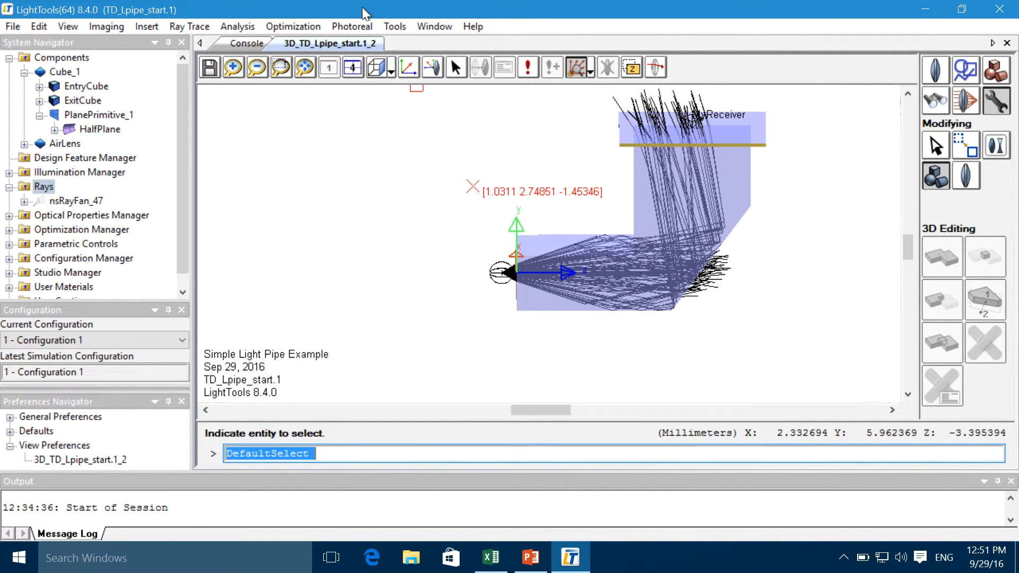
Display the receiver's illuminance data as a scatter chart.
{"action": "left_click", "coordinate": [240, 27]}
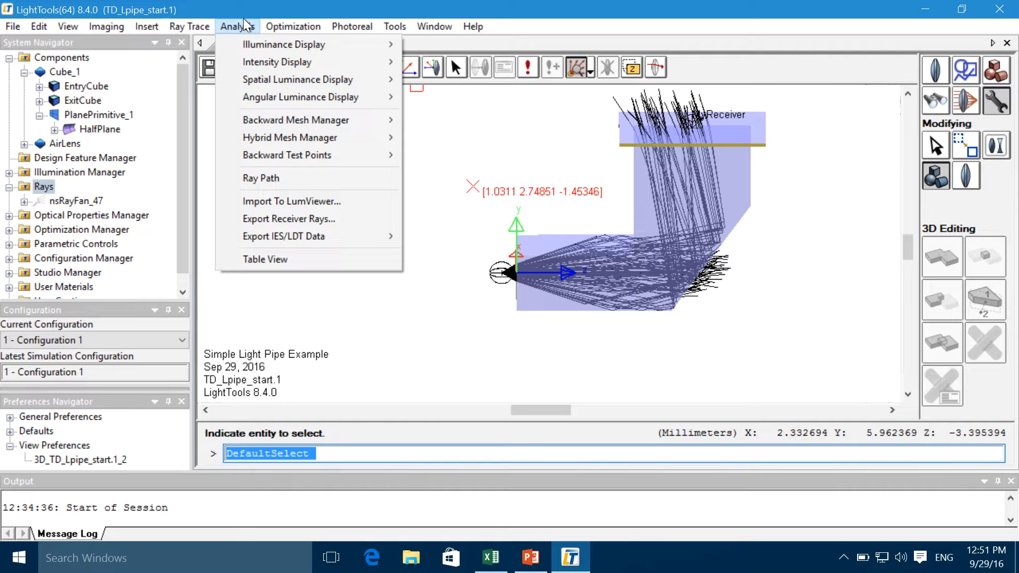
{"action": "mouse_move", "coordinate": [248, 40]}
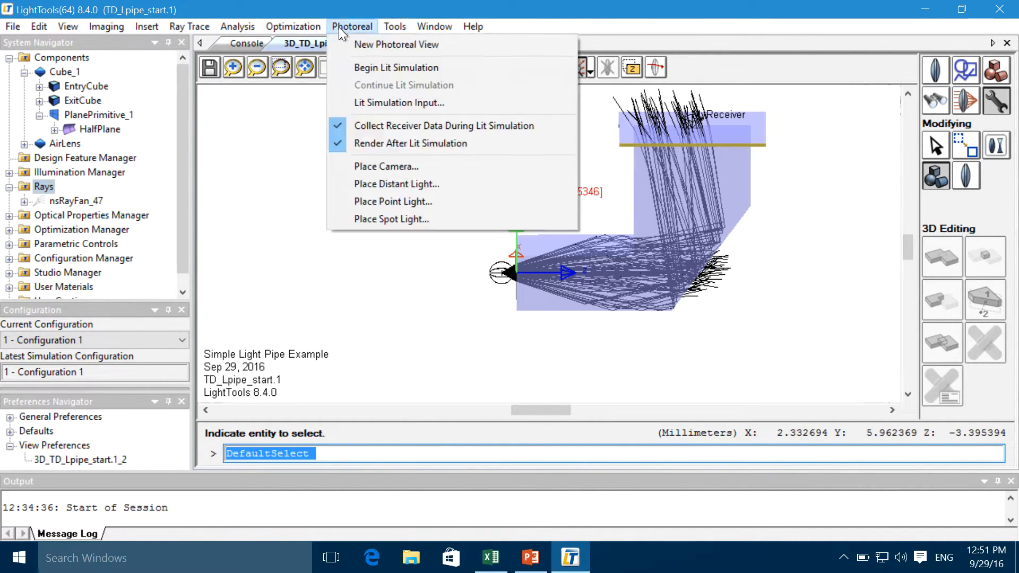
{"action": "mouse_move", "coordinate": [321, 44]}
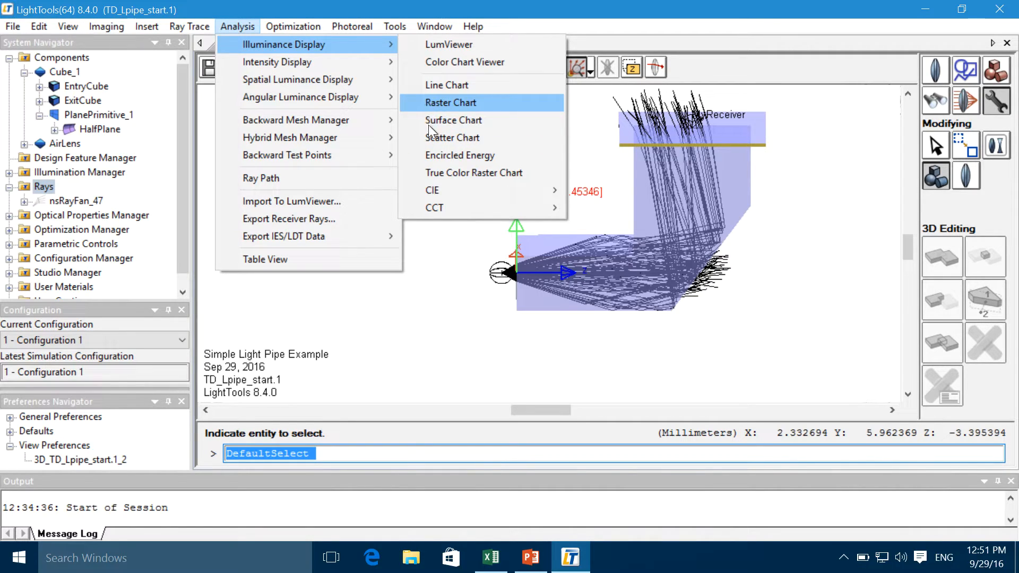
{"action": "left_click", "coordinate": [429, 103]}
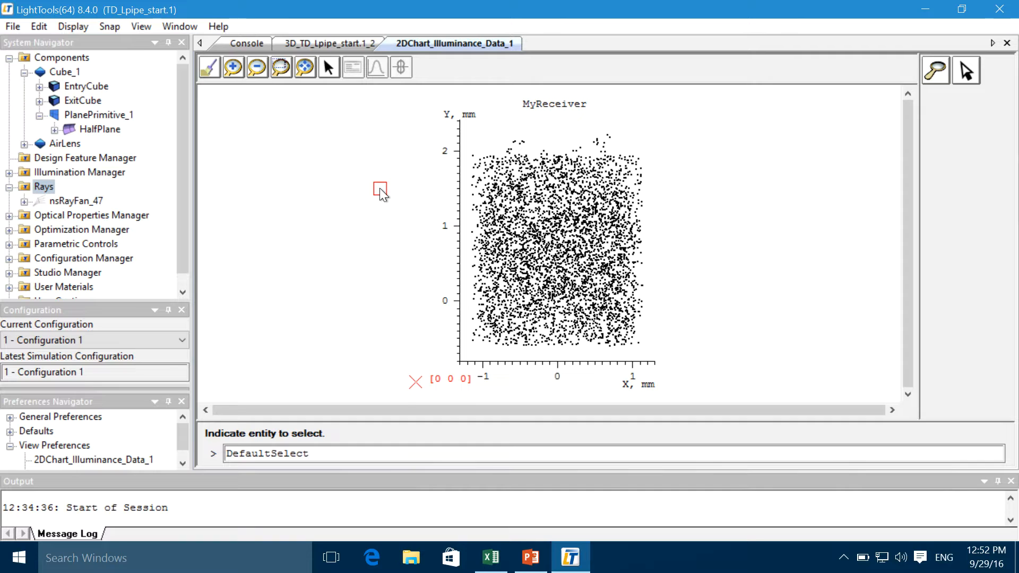
Return to the 3D model and display the receiver's illuminance as a raster chart.
{"action": "left_click", "coordinate": [338, 49]}
{"action": "left_click", "coordinate": [249, 24]}
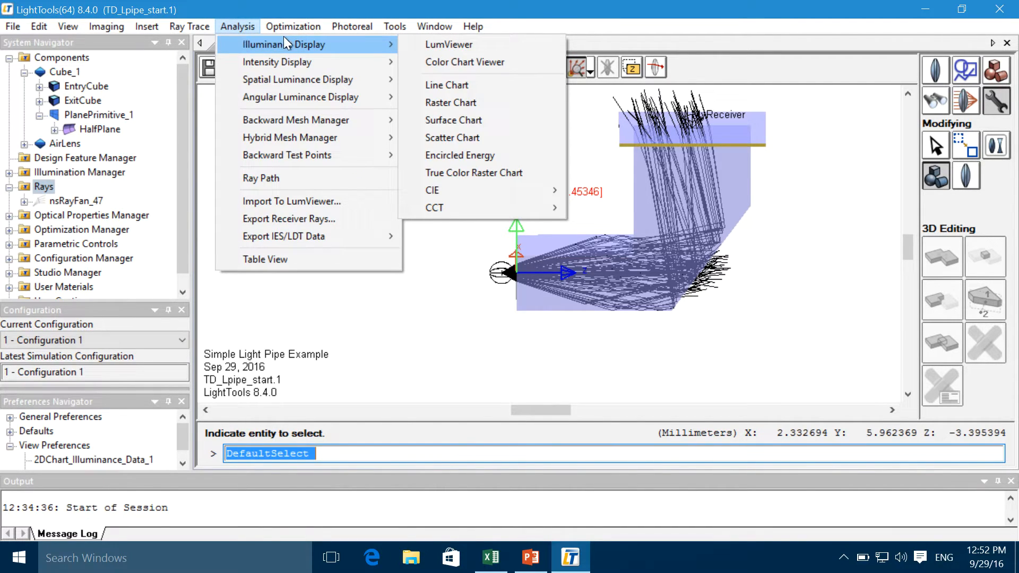
{"action": "left_click", "coordinate": [432, 102]}
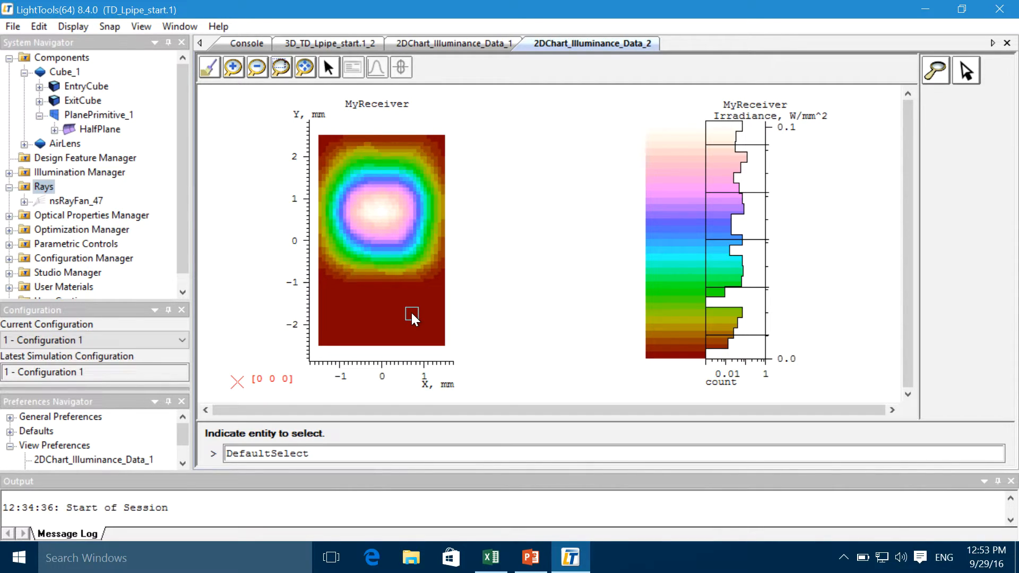
Compare the rays reaching the receiver in the 3D model with its illuminance raster chart.
{"action": "left_click", "coordinate": [346, 41]}
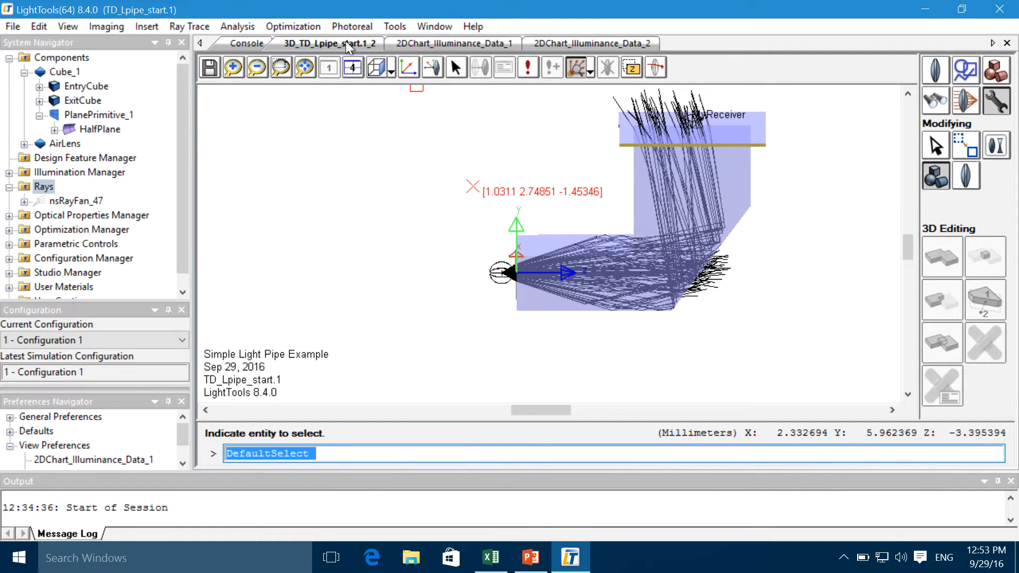
{"action": "right_click", "coordinate": [431, 178]}
{"action": "left_click", "coordinate": [804, 169]}
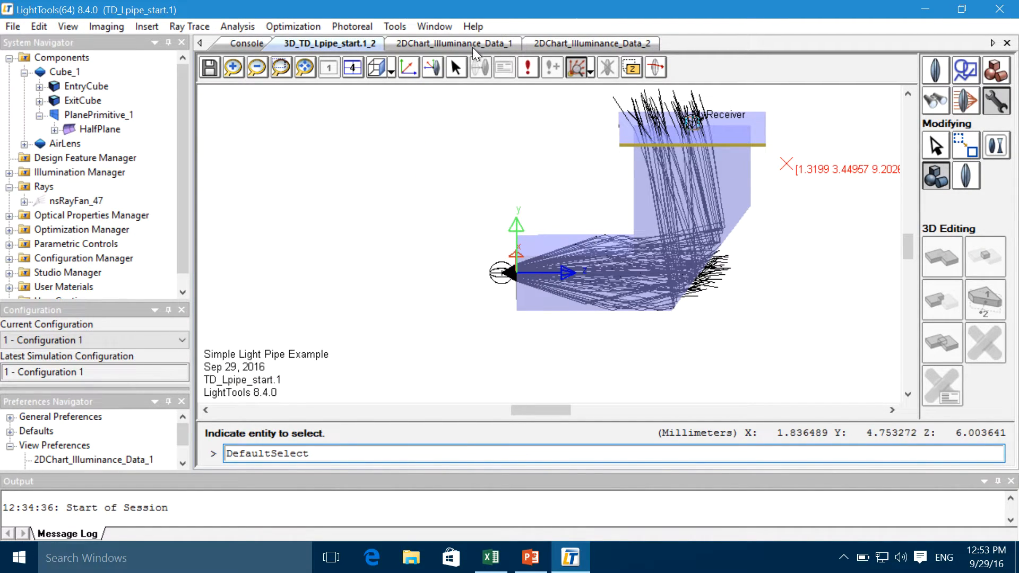
{"action": "left_click", "coordinate": [587, 48]}
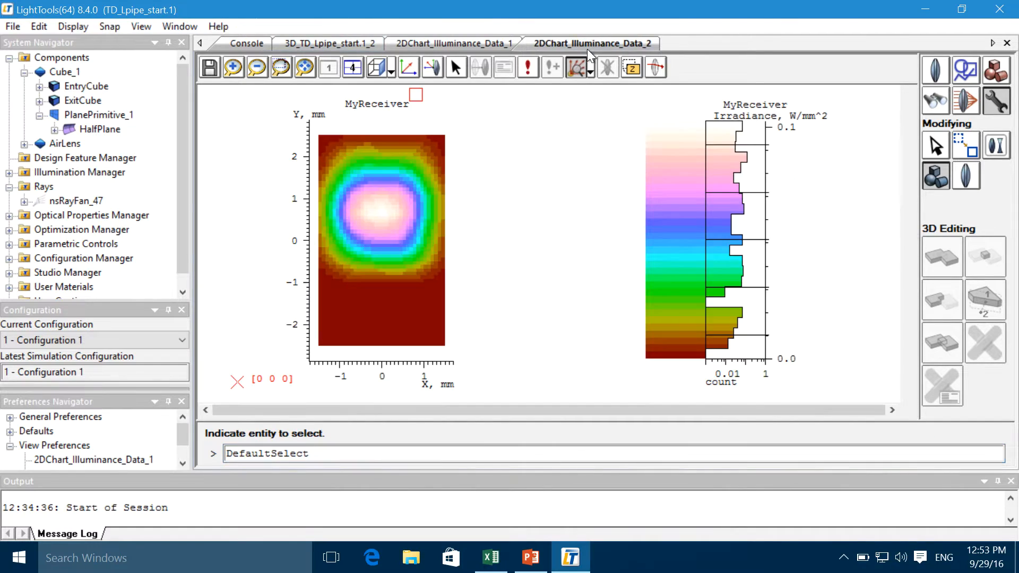
{"action": "left_click", "coordinate": [514, 134]}
{"action": "left_click", "coordinate": [517, 184]}
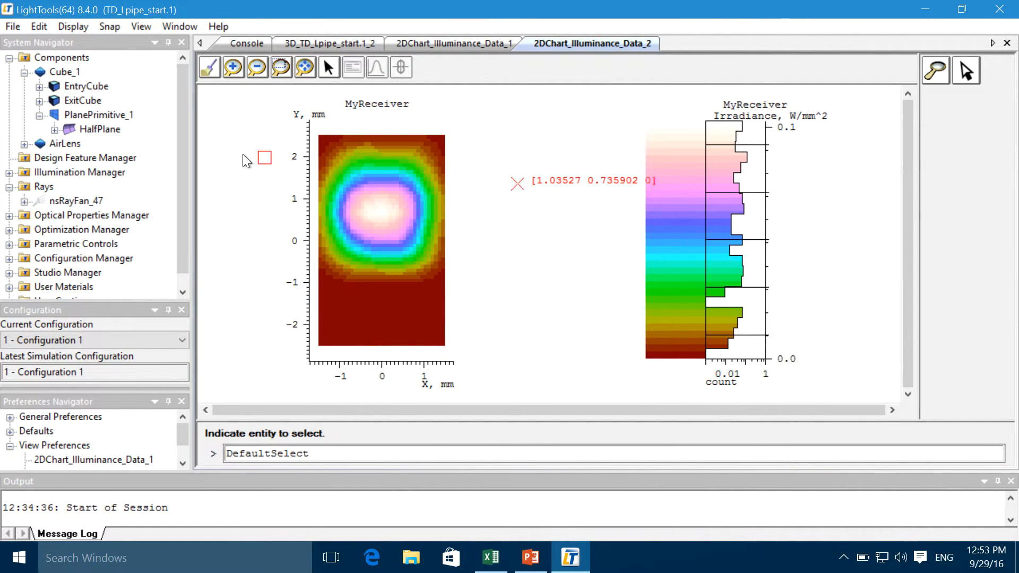
Expand MyReceiver's forward simulation under the Illumination Manager's receiver list to list its meshes.
{"action": "left_click_drag", "start_coordinate": [179, 195], "coordinate": [178, 206]}
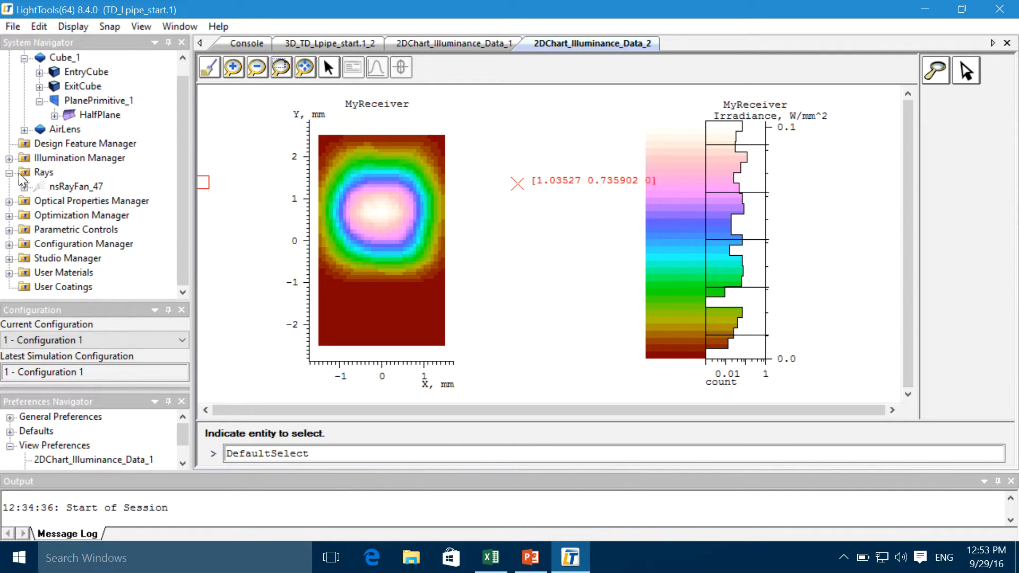
{"action": "left_click", "coordinate": [9, 158]}
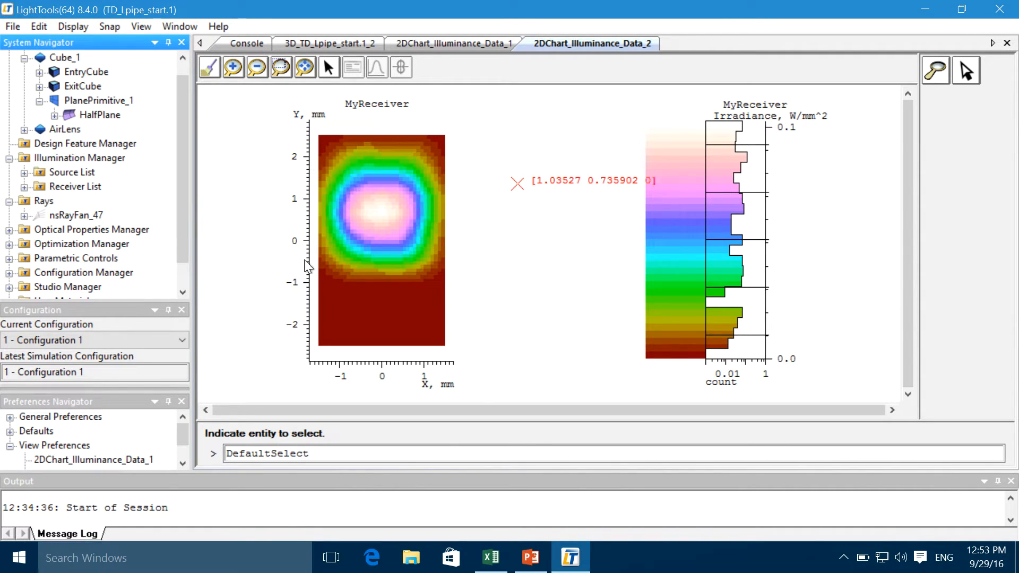
{"action": "left_click", "coordinate": [98, 157]}
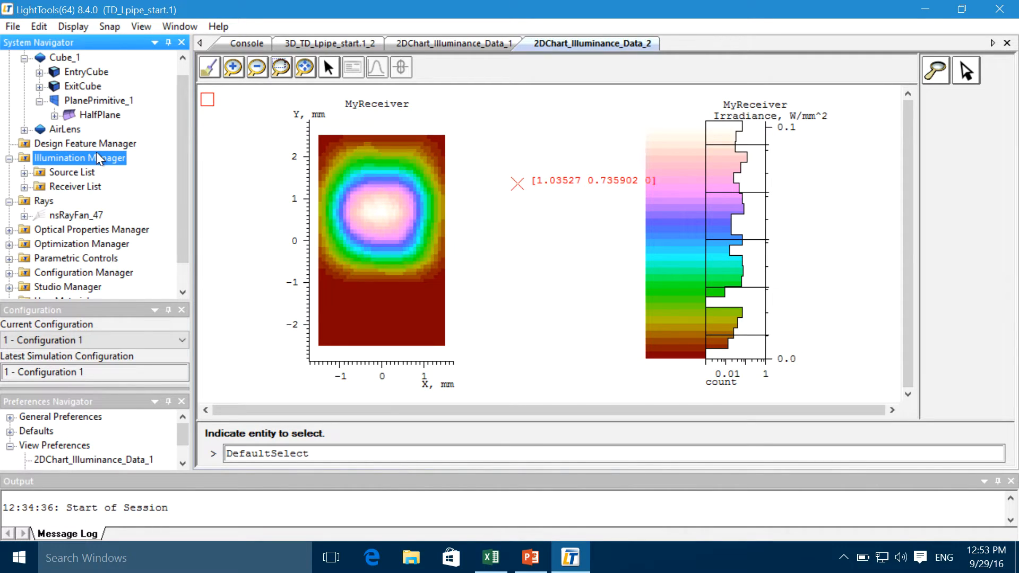
{"action": "key", "text": "Down"}
{"action": "key", "text": "Down"}
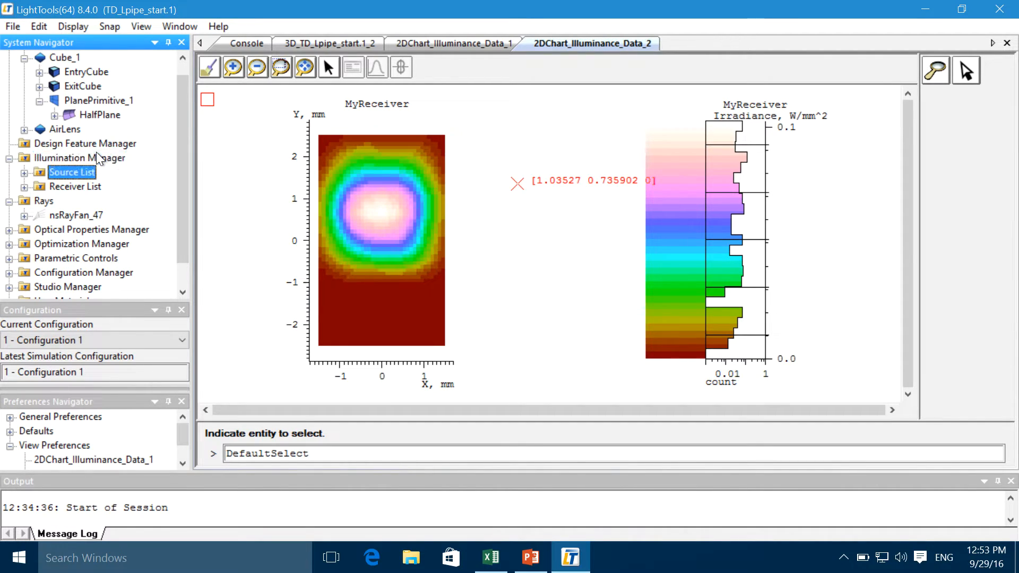
{"action": "key", "text": "Right"}
{"action": "key", "text": "Down"}
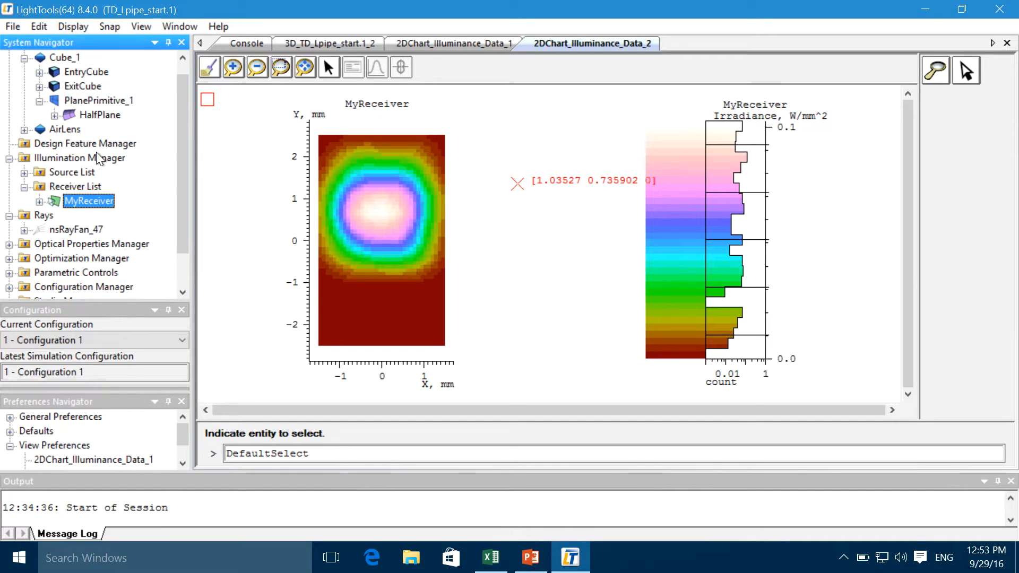
{"action": "key", "text": "Right"}
{"action": "key", "text": "Down"}
{"action": "key", "text": "Down"}
{"action": "key", "text": "Right"}
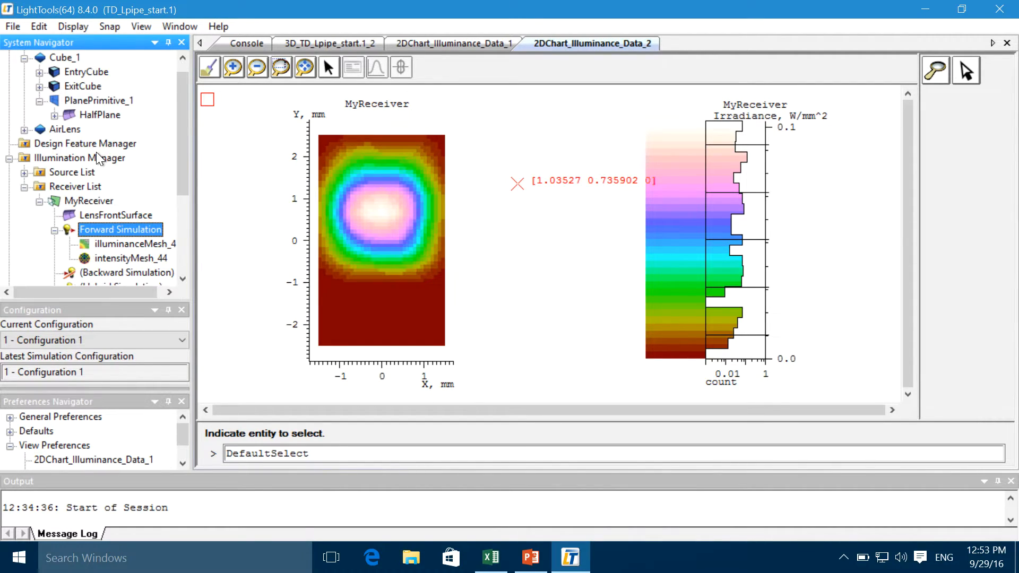
{"action": "key", "text": "Up"}
{"action": "key", "text": "Up"}
{"action": "key", "text": "Up"}
{"action": "key", "text": "Up"}
{"action": "key", "text": "Down"}
{"action": "key", "text": "Down"}
{"action": "key", "text": "Down"}
{"action": "key", "text": "Down"}
{"action": "key", "text": "Up"}
{"action": "key", "text": "Up"}
{"action": "key", "text": "Up"}
{"action": "key", "text": "Up"}
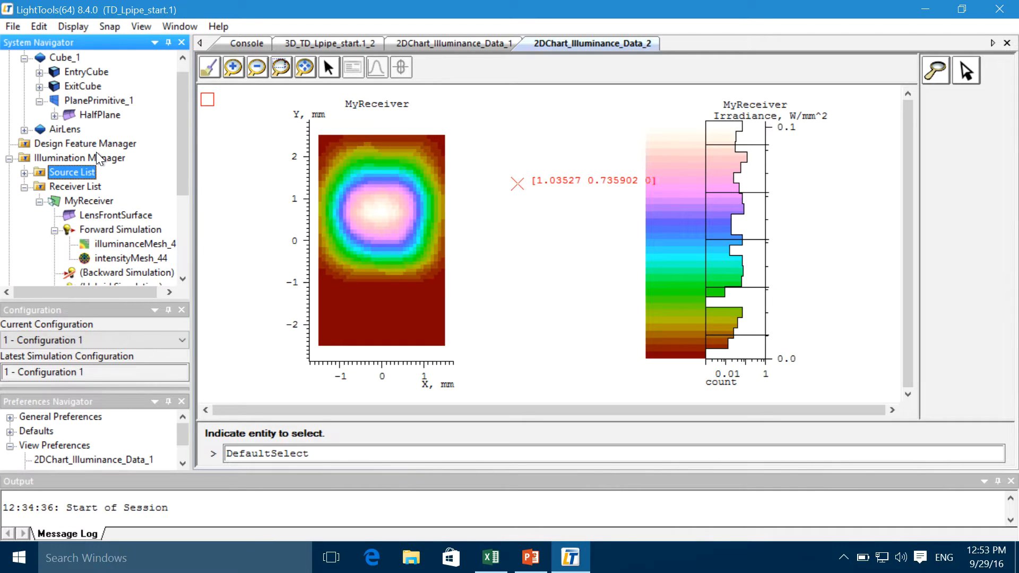
Open the properties of the receiver's forward illuminance mesh and examine the error estimates in its mesh results.
{"action": "key", "text": "Down"}
{"action": "key", "text": "Down"}
{"action": "key", "text": "Down"}
{"action": "key", "text": "Down"}
{"action": "key", "text": "Down"}
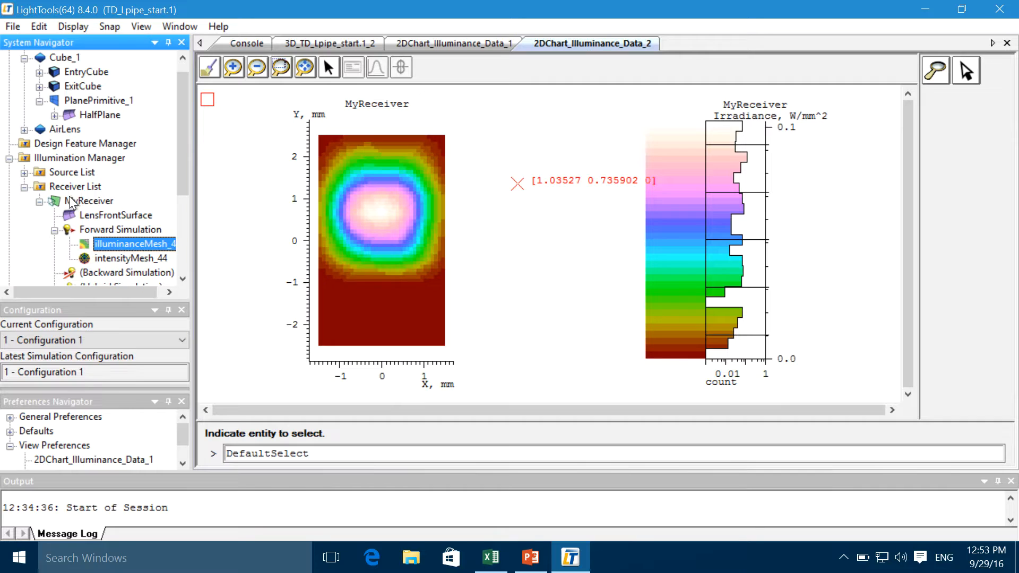
{"action": "double_click", "coordinate": [108, 242]}
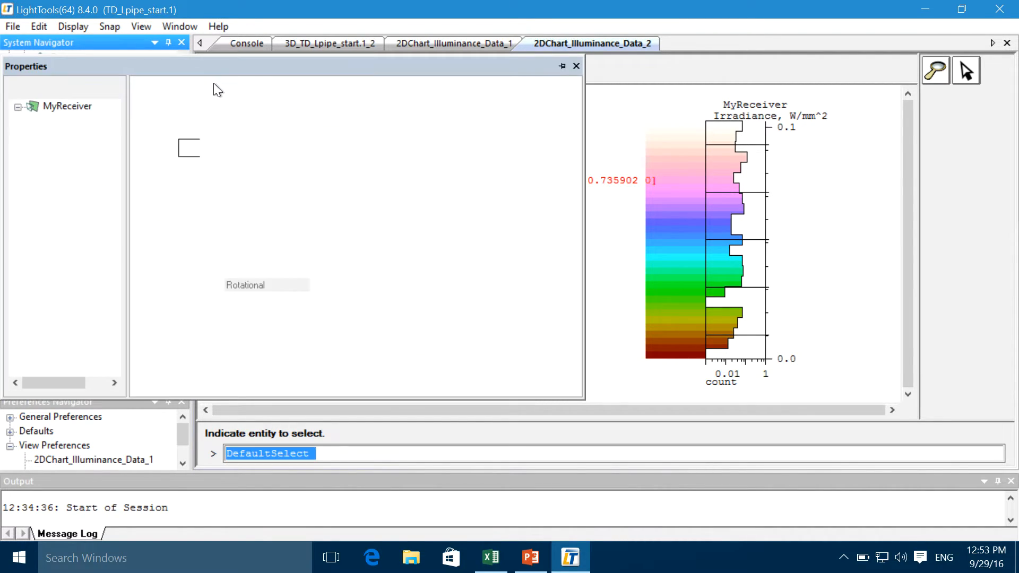
{"action": "left_click_drag", "start_coordinate": [164, 70], "coordinate": [633, 93]}
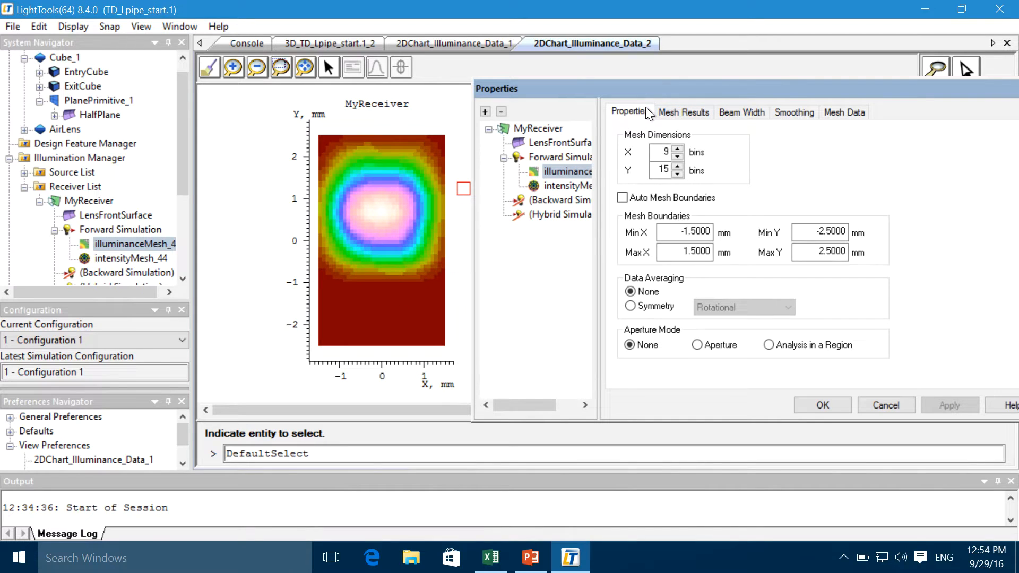
{"action": "left_click", "coordinate": [673, 112]}
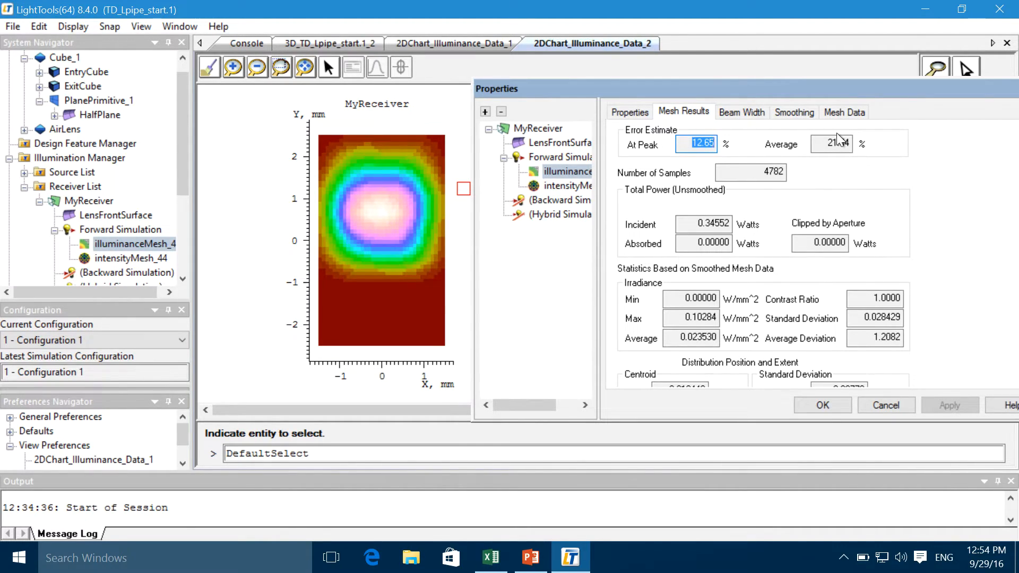
{"action": "left_click", "coordinate": [701, 144]}
Set the illuminance mesh dimensions to 3 X bins and 5 Y bins, apply them and check the mesh results' error estimates.
{"action": "left_click", "coordinate": [628, 113]}
{"action": "double_click", "coordinate": [660, 151]}
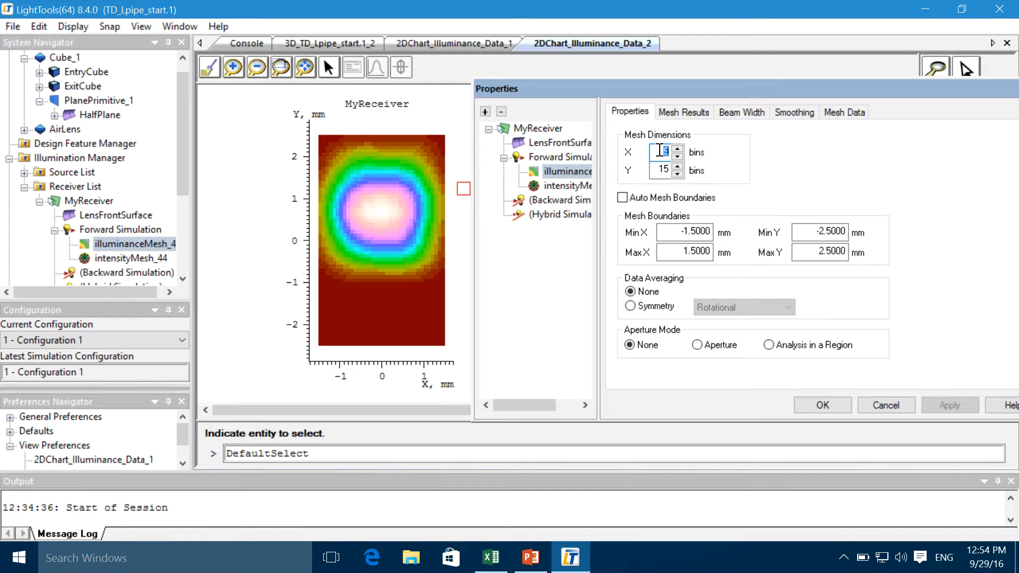
{"action": "type", "text": "3"}
{"action": "key", "text": "Tab"}
{"action": "type", "text": "5"}
{"action": "left_click", "coordinate": [950, 405]}
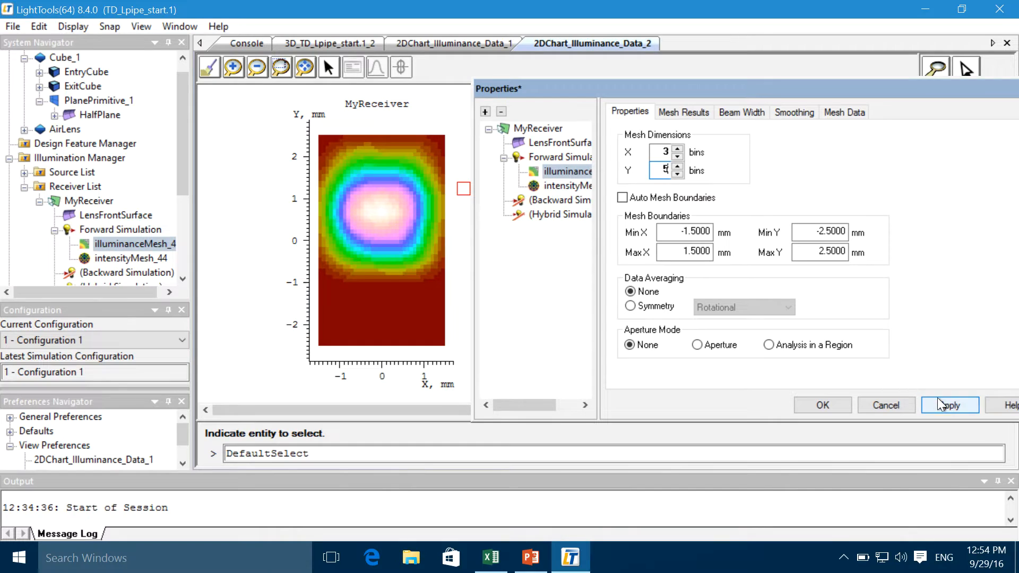
{"action": "left_click", "coordinate": [683, 112]}
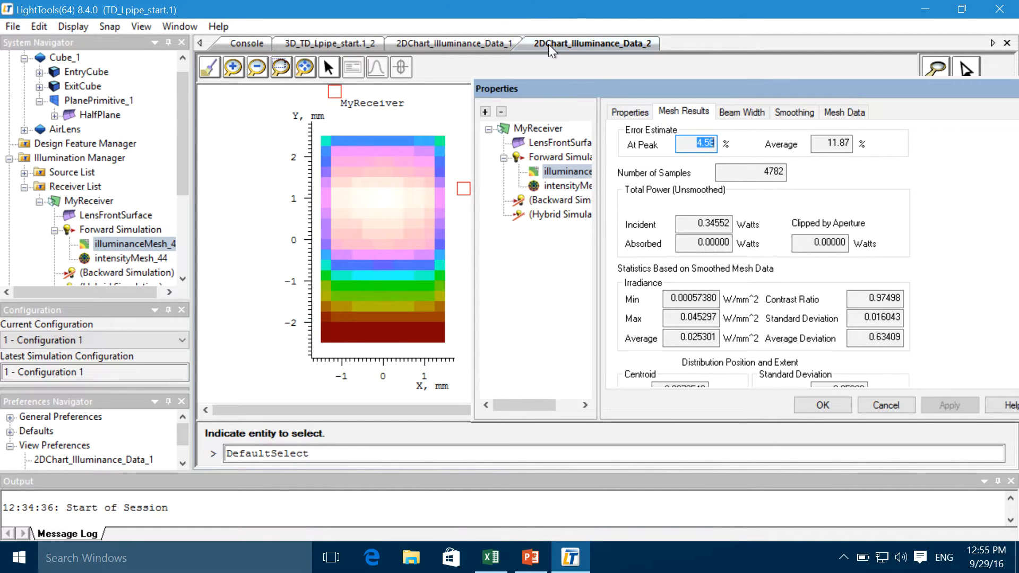
Set the illuminance mesh dimensions to 9 X bins and 15 Y bins and apply the change.
{"action": "left_click", "coordinate": [625, 111]}
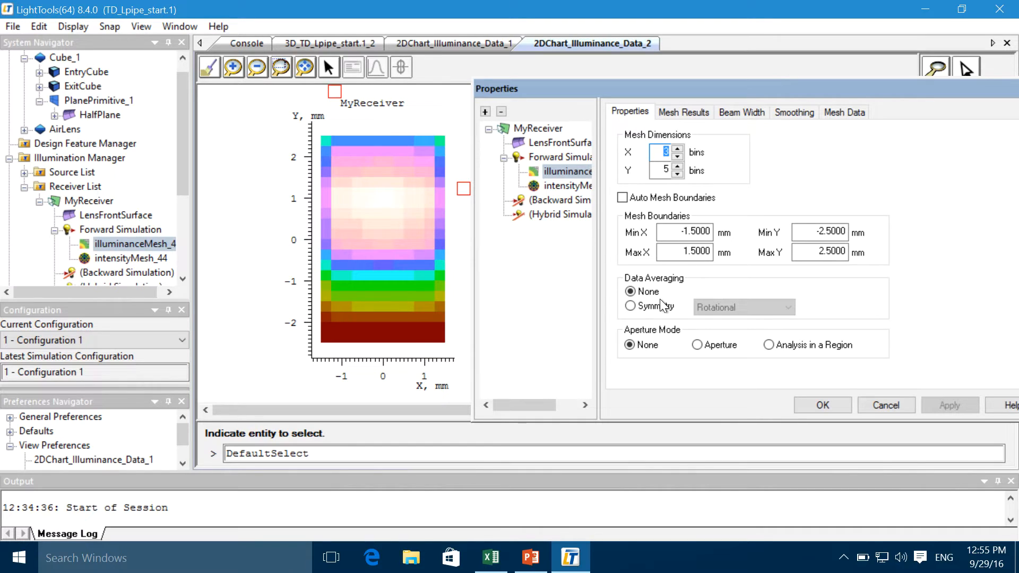
{"action": "type", "text": "9"}
{"action": "key", "text": "Tab"}
{"action": "type", "text": "15"}
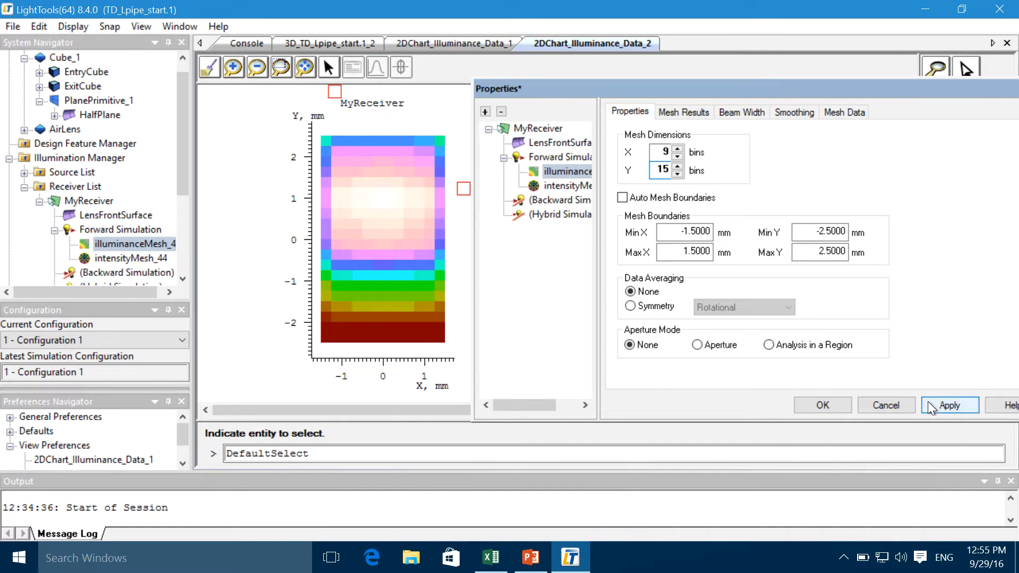
{"action": "left_click", "coordinate": [929, 407]}
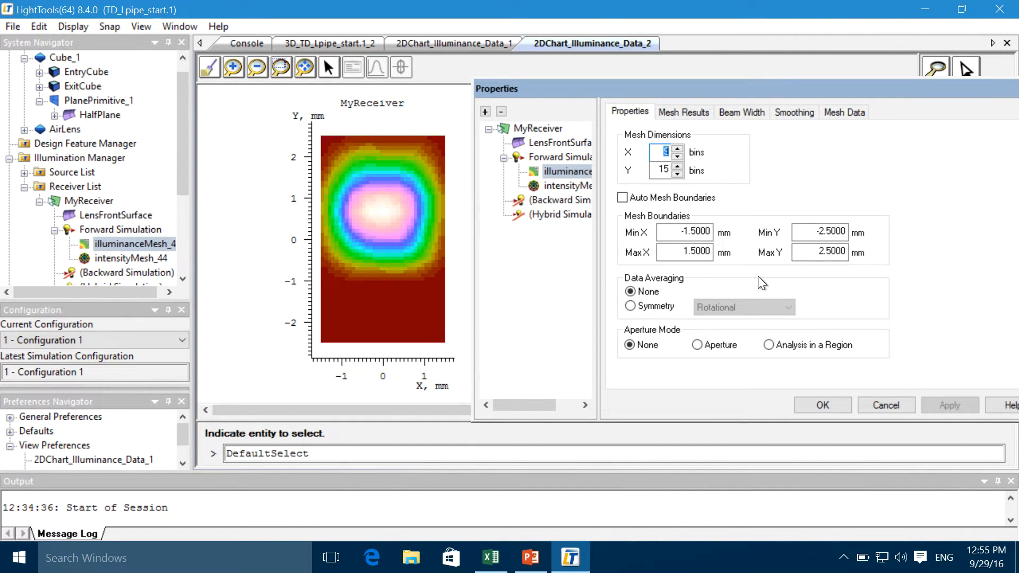
Set the illuminance mesh dimensions to 30 X bins and 50 Y bins, apply them and check the mesh results' error estimates.
{"action": "key", "text": "BackSpace"}
{"action": "type", "text": "30"}
{"action": "key", "text": "Tab"}
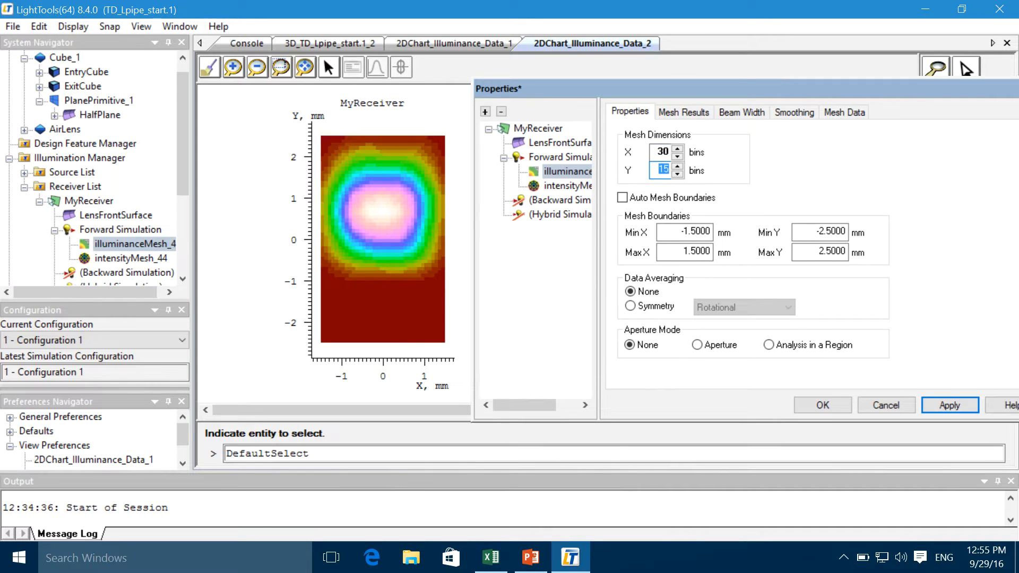
{"action": "type", "text": "50"}
{"action": "key", "text": "Return"}
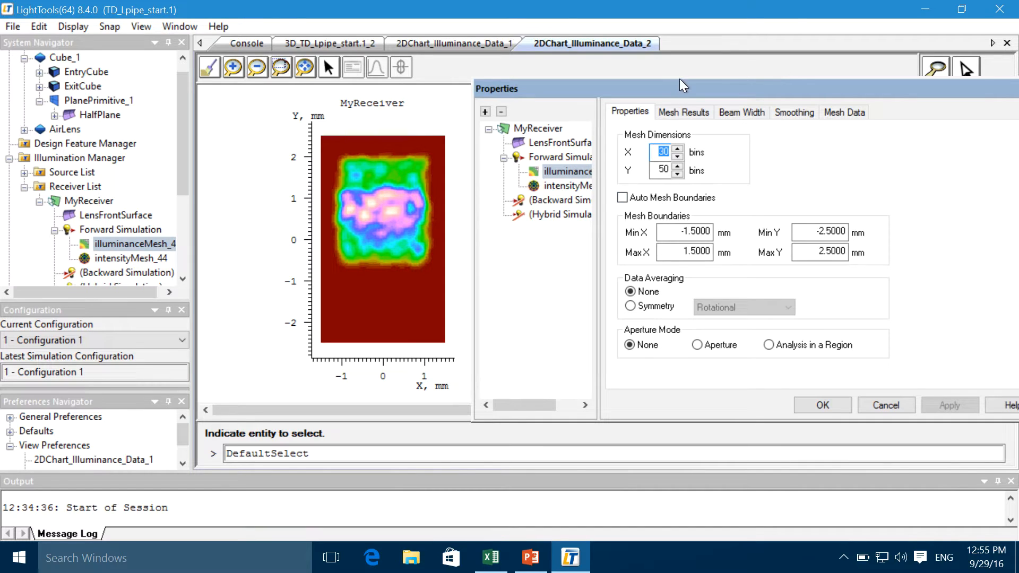
{"action": "left_click", "coordinate": [675, 112]}
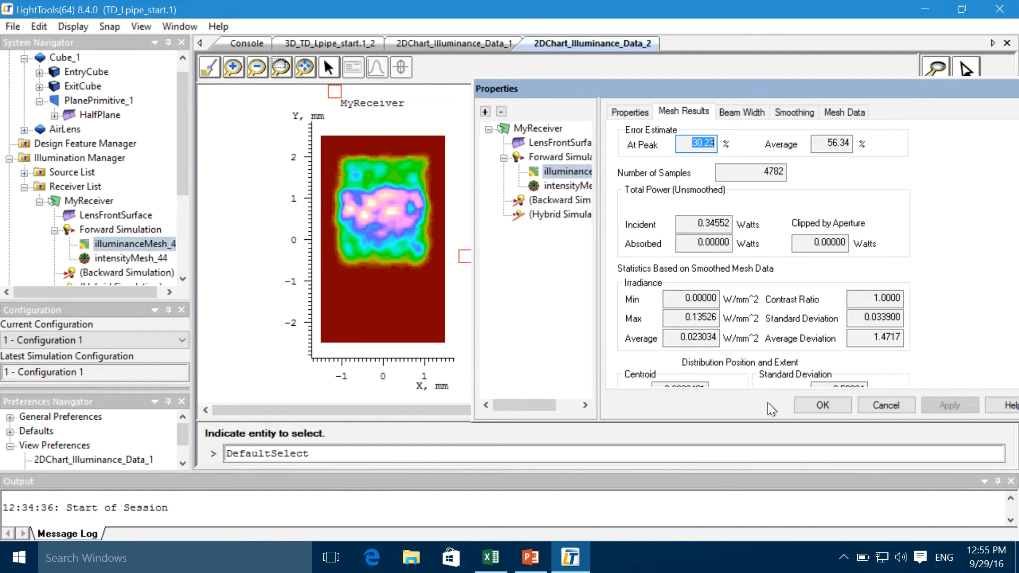
Accept the mesh properties and close both illuminance charts to return to the 3D model.
{"action": "left_click", "coordinate": [799, 409]}
{"action": "left_click", "coordinate": [1007, 42]}
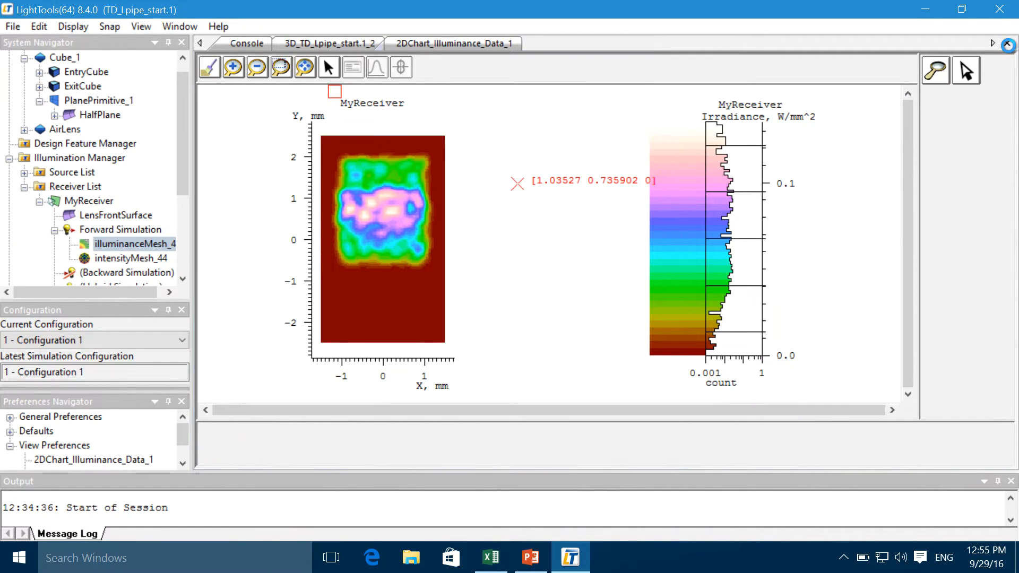
{"action": "left_click", "coordinate": [1007, 43]}
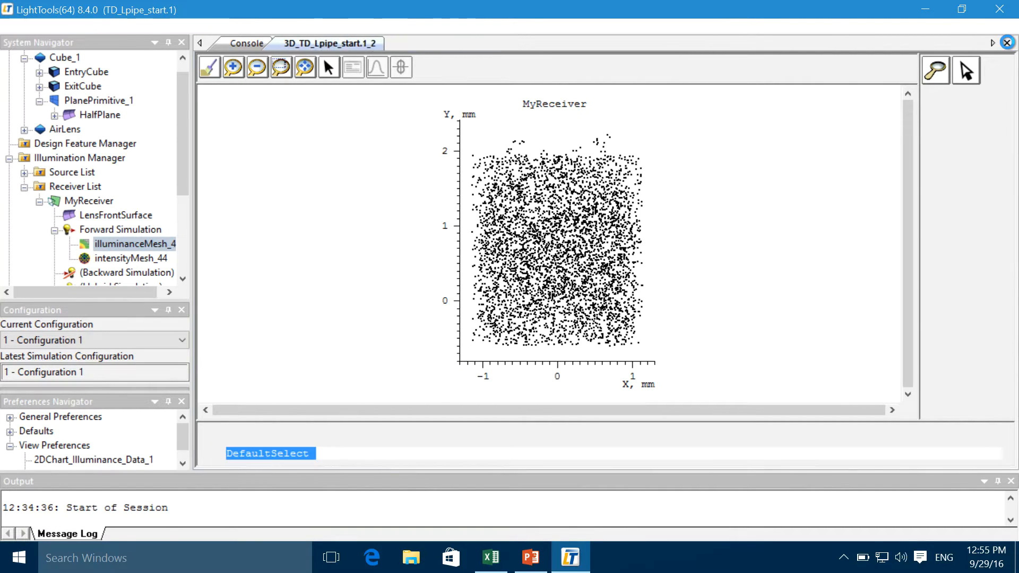
Set the forward simulation's total rays to trace to 100000 and run the simulation.
{"action": "left_click", "coordinate": [190, 26]}
{"action": "mouse_move", "coordinate": [148, 28]}
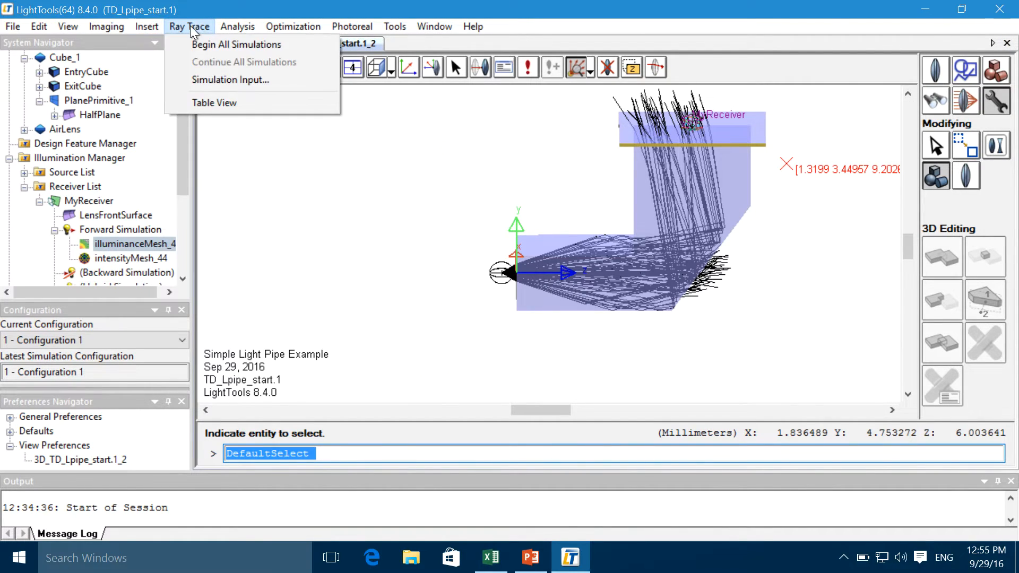
{"action": "left_click", "coordinate": [198, 77]}
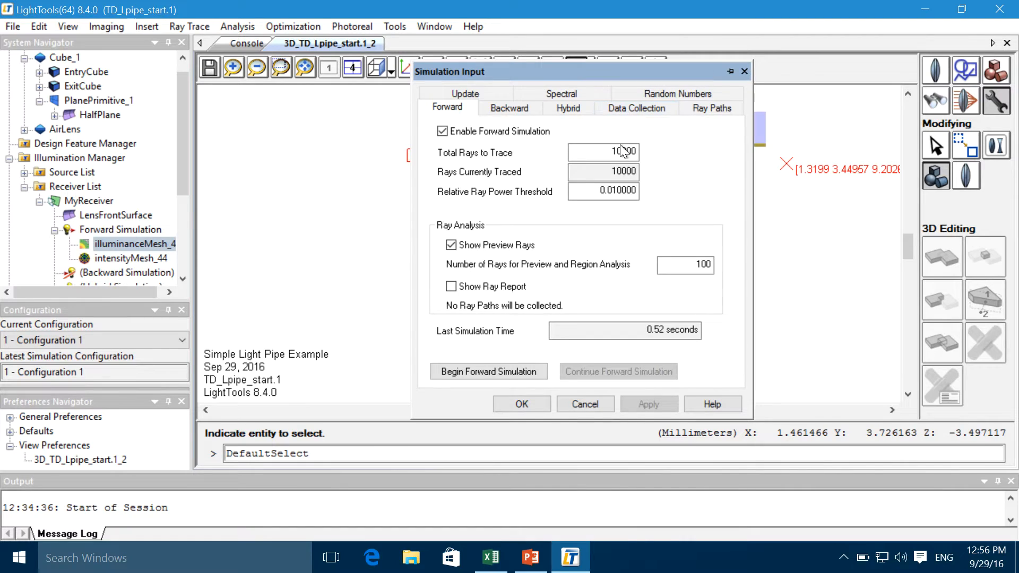
{"action": "left_click", "coordinate": [623, 150]}
{"action": "type", "text": "0"}
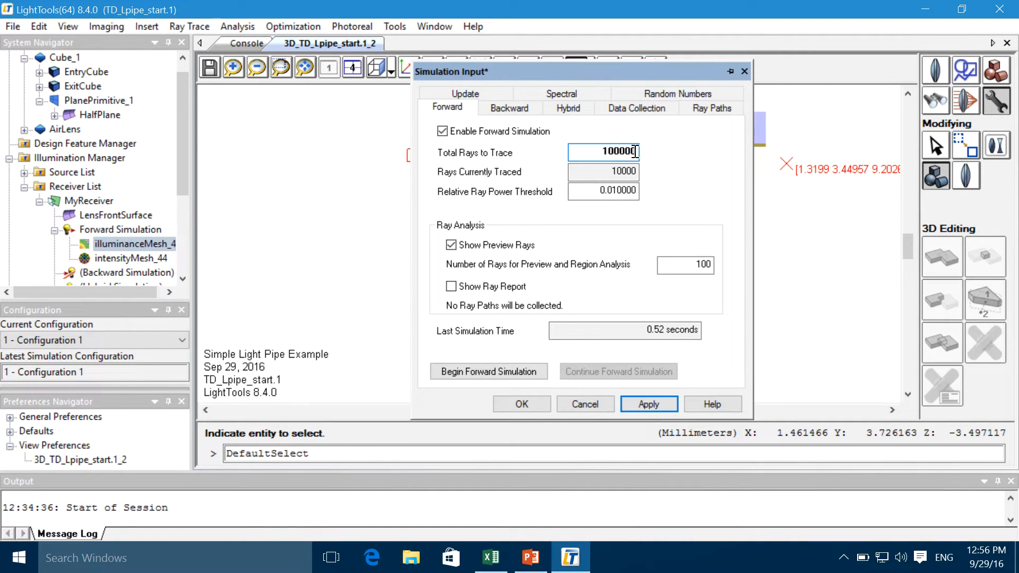
{"action": "left_click", "coordinate": [522, 404]}
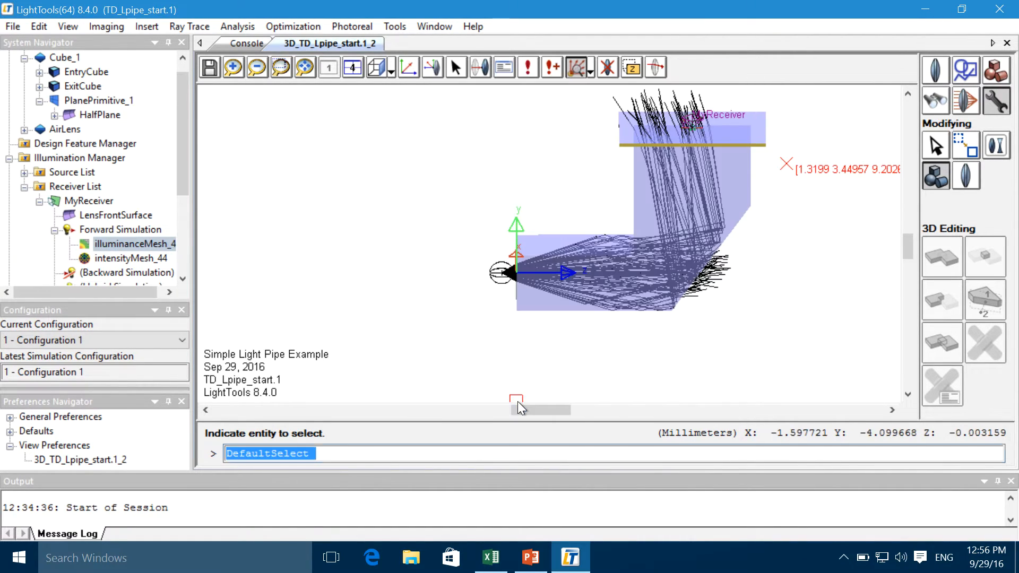
{"action": "left_click", "coordinate": [529, 70]}
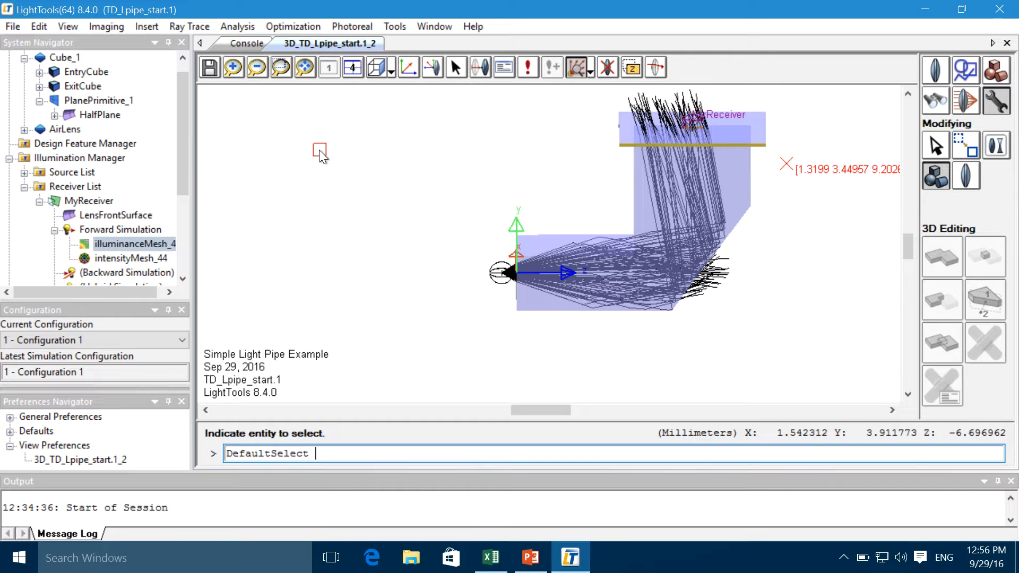
Display the receiver's illuminance from the new simulation as a raster chart.
{"action": "left_click", "coordinate": [258, 25]}
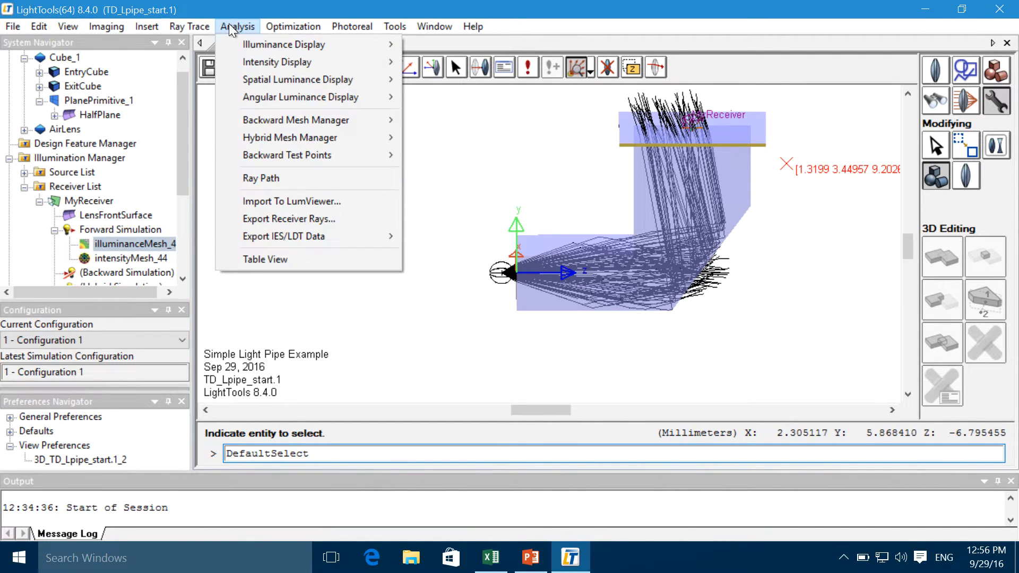
{"action": "mouse_move", "coordinate": [346, 55]}
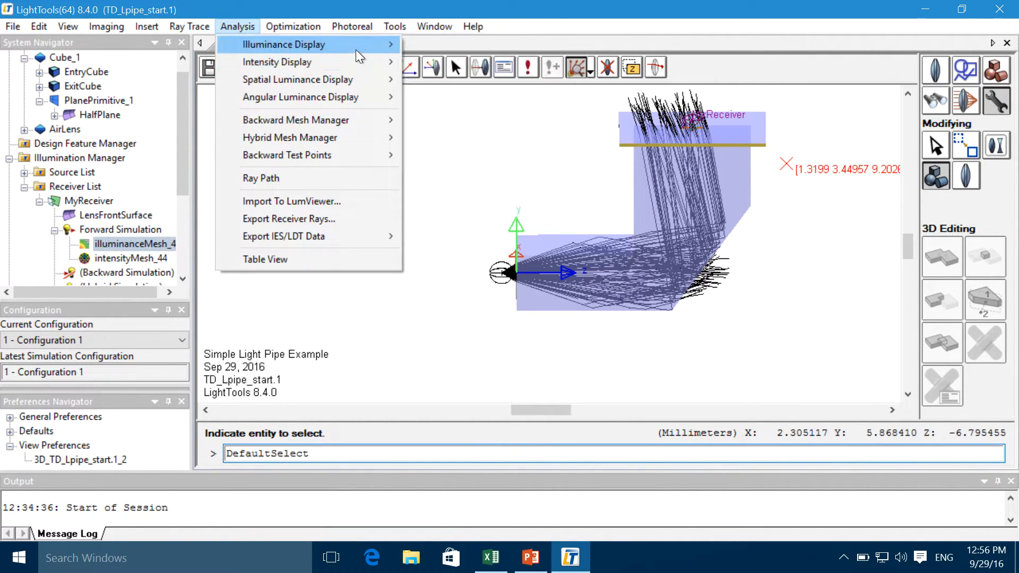
{"action": "left_click", "coordinate": [449, 102]}
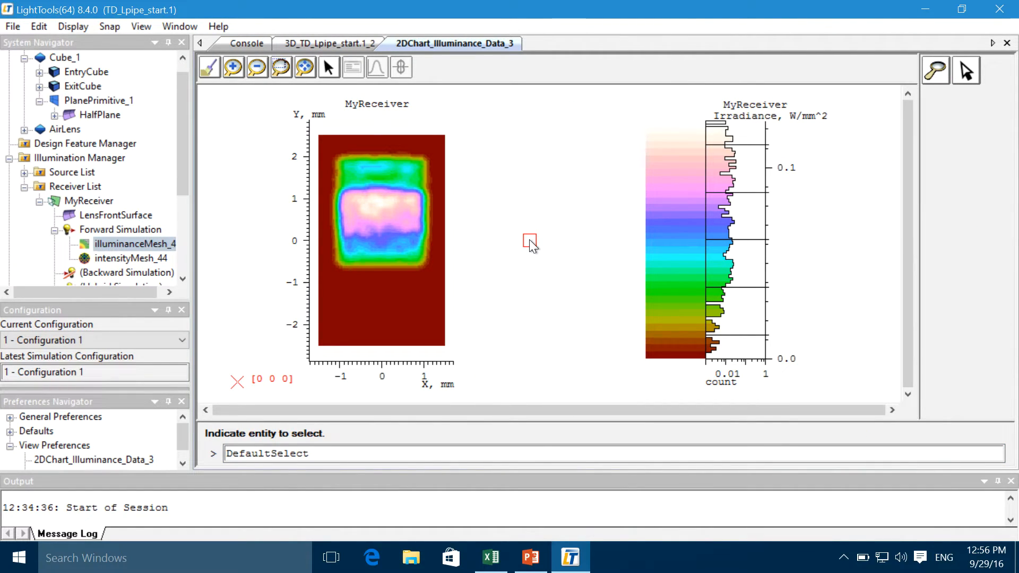
Review the illuminance mesh's error estimates and number of samples in its mesh results, then dismiss the properties.
{"action": "double_click", "coordinate": [164, 241]}
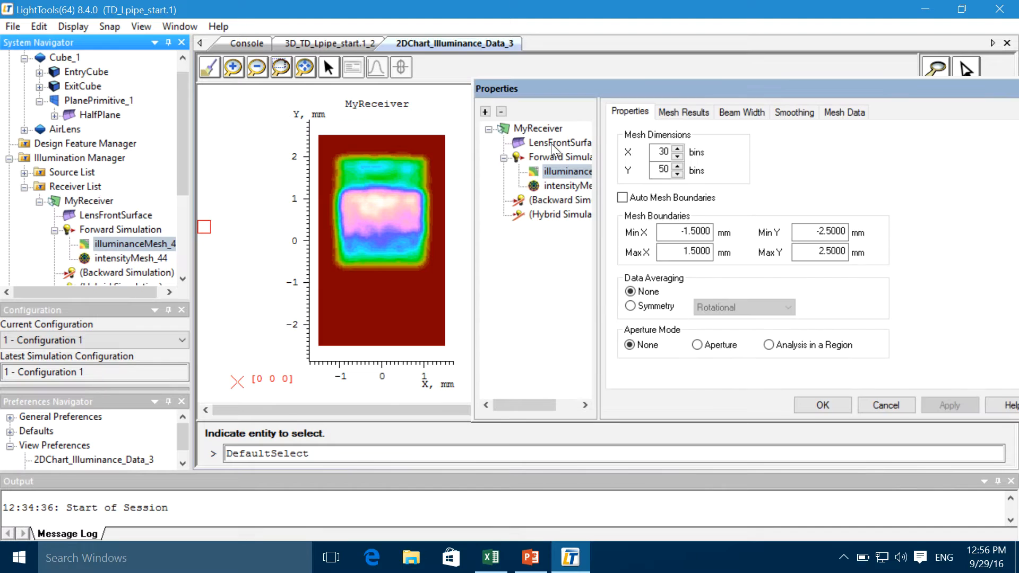
{"action": "left_click", "coordinate": [674, 116]}
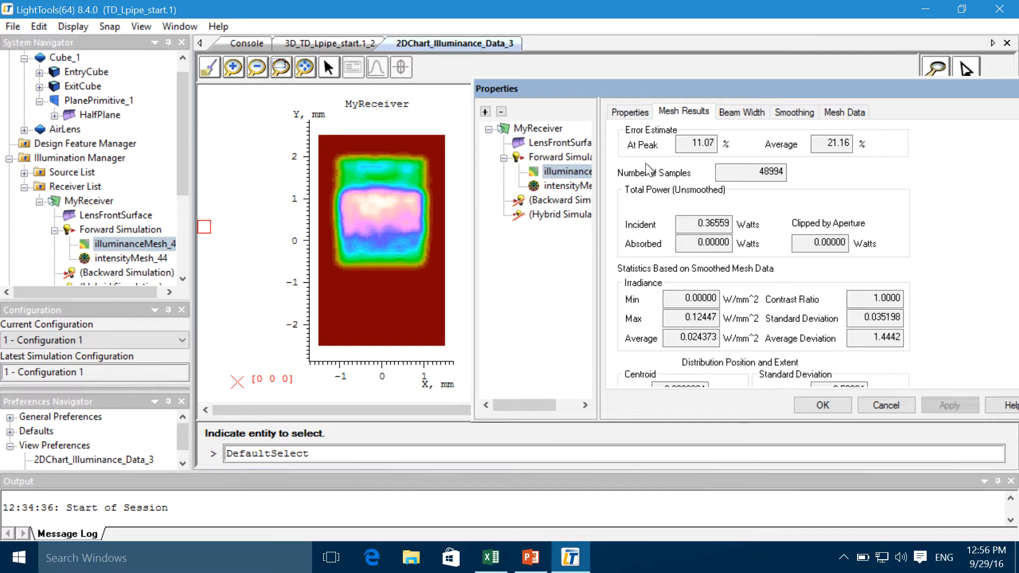
{"action": "left_click", "coordinate": [834, 402]}
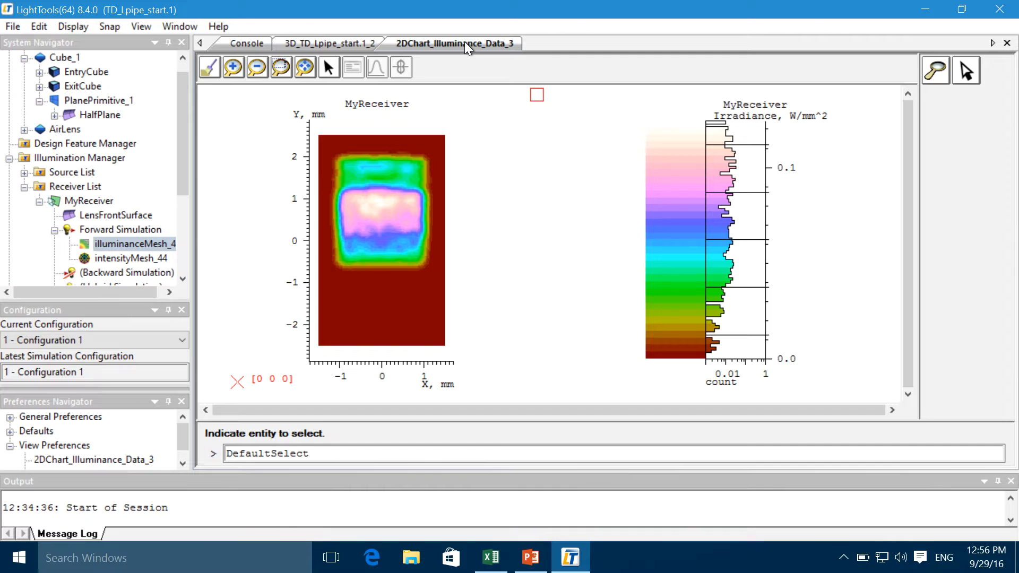
Close the illuminance raster chart and return to the 3D light pipe model.
{"action": "left_click", "coordinate": [1007, 43]}
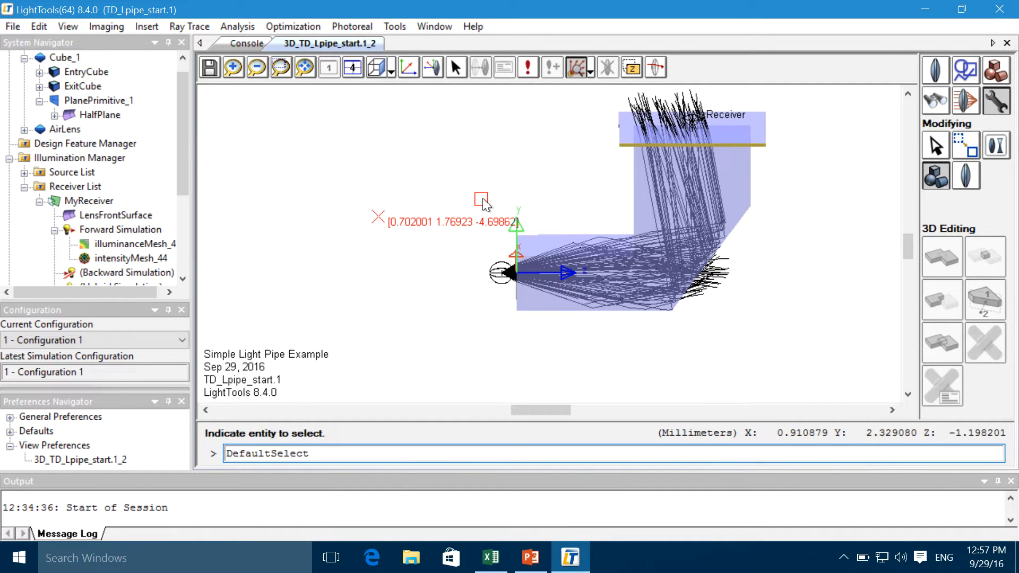
{"action": "right_click", "coordinate": [615, 198]}
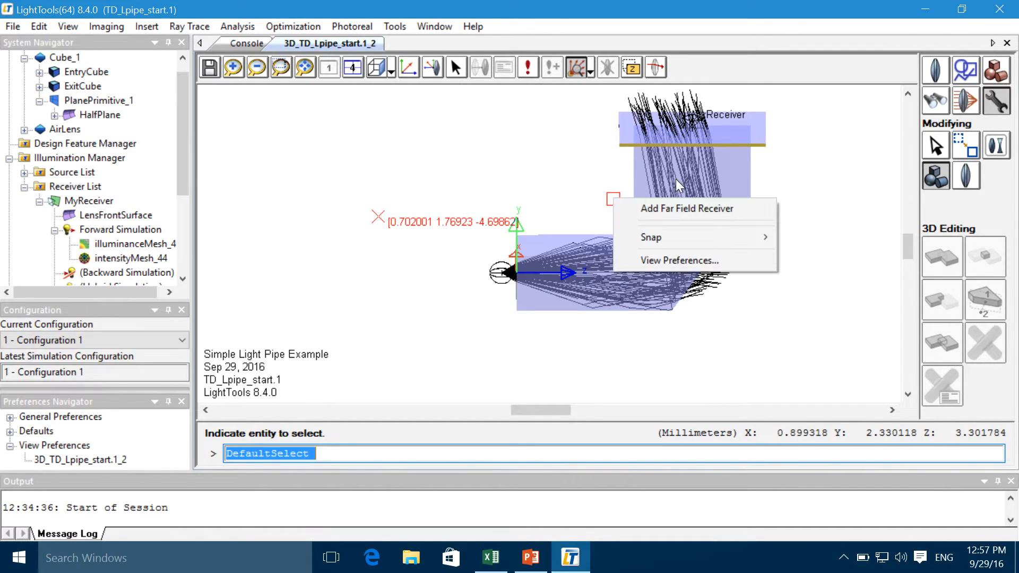
{"action": "left_click", "coordinate": [912, 89]}
{"action": "left_click", "coordinate": [912, 90]}
{"action": "left_click", "coordinate": [912, 90]}
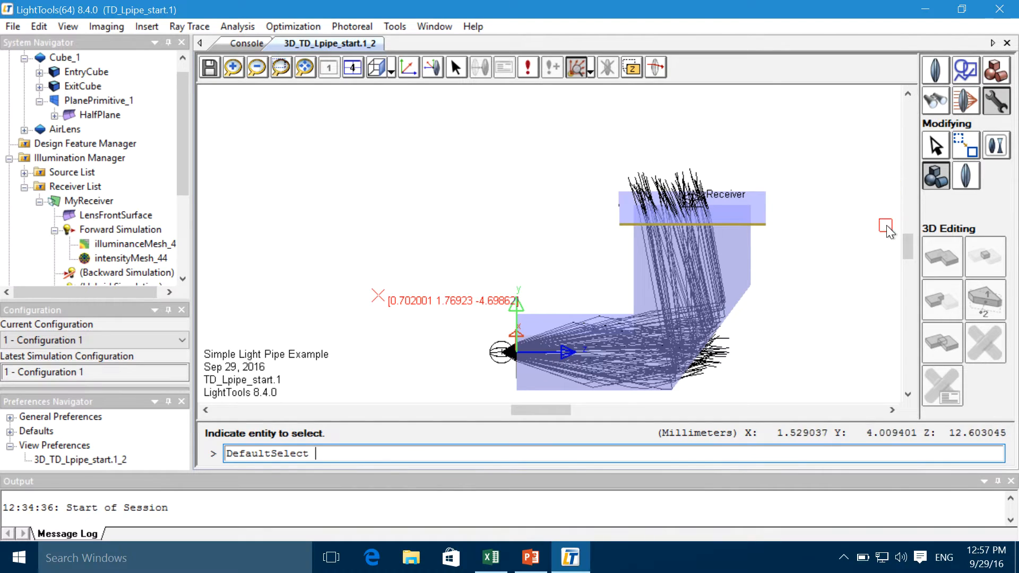
{"action": "left_click", "coordinate": [908, 393]}
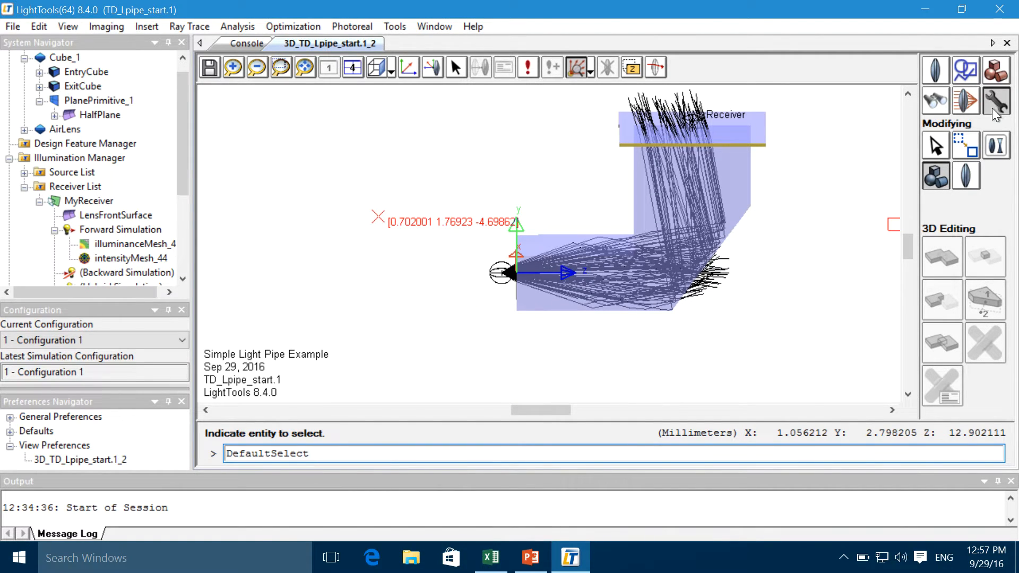
Add a point source just below the existing source, facing the light pipe's entry face, and run the simulation.
{"action": "left_click", "coordinate": [975, 104]}
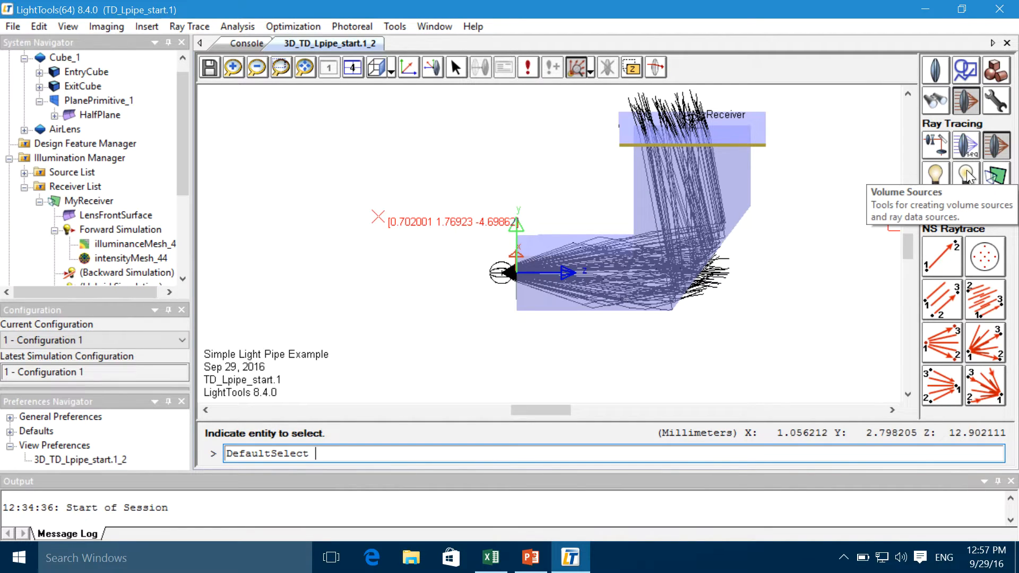
{"action": "left_click", "coordinate": [938, 176]}
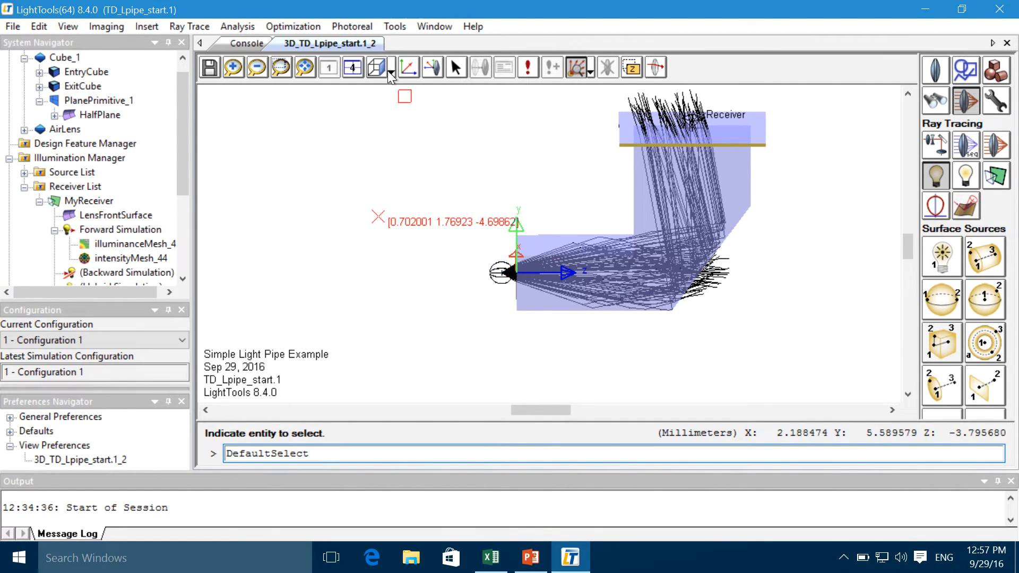
{"action": "left_click", "coordinate": [235, 70]}
{"action": "left_click", "coordinate": [234, 69]}
{"action": "left_click", "coordinate": [235, 70]}
{"action": "left_click", "coordinate": [235, 69]}
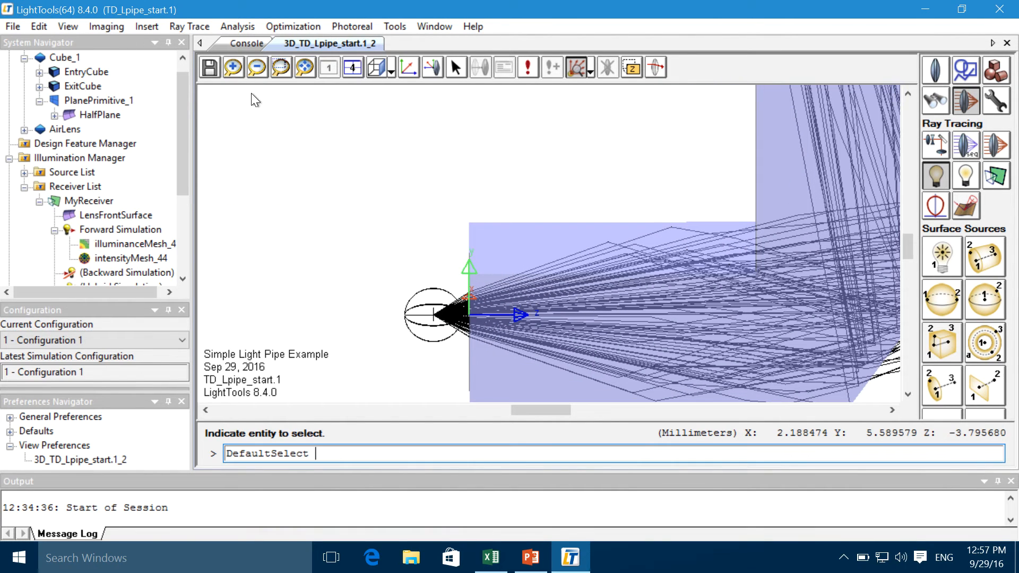
{"action": "left_click", "coordinate": [239, 69]}
{"action": "left_click", "coordinate": [507, 406]}
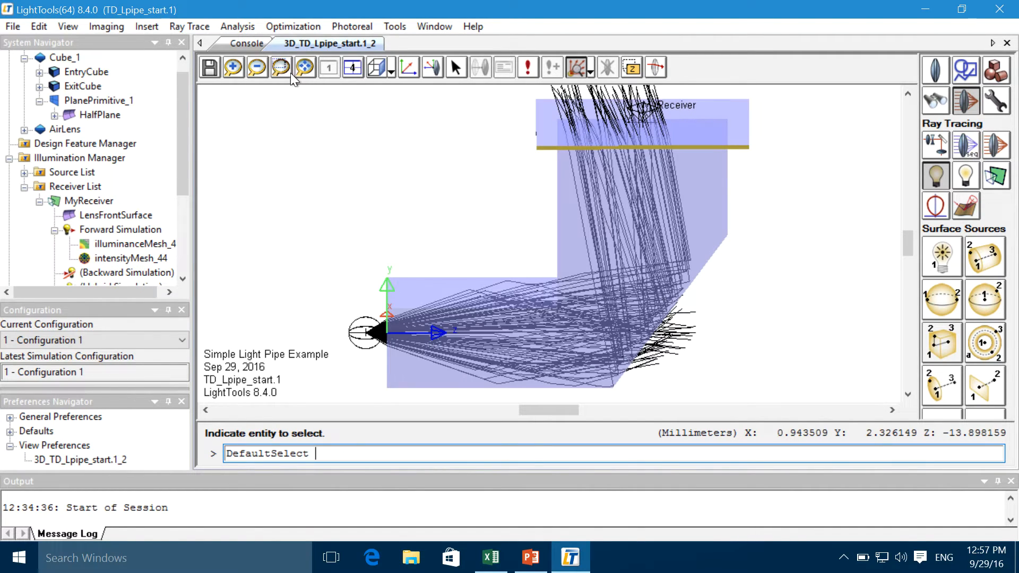
{"action": "left_click", "coordinate": [282, 67]}
{"action": "left_click", "coordinate": [303, 297]}
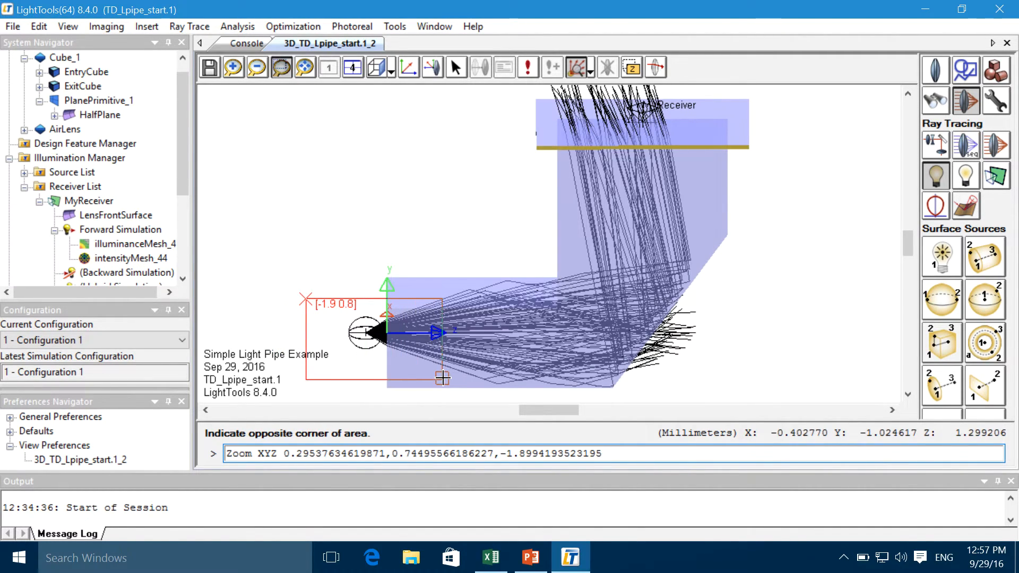
{"action": "left_click", "coordinate": [448, 385]}
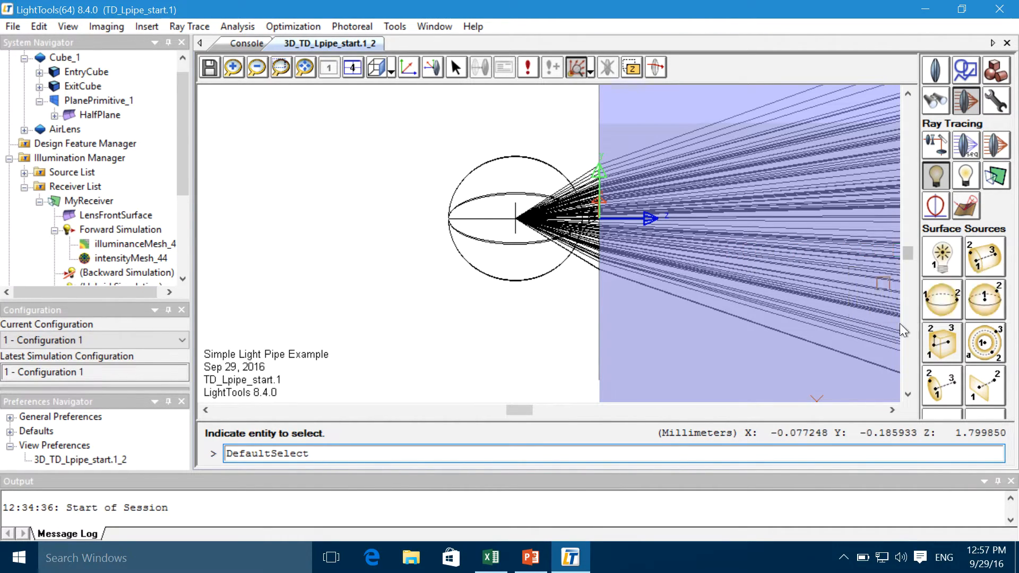
{"action": "left_click", "coordinate": [944, 263]}
{"action": "left_click", "coordinate": [536, 292]}
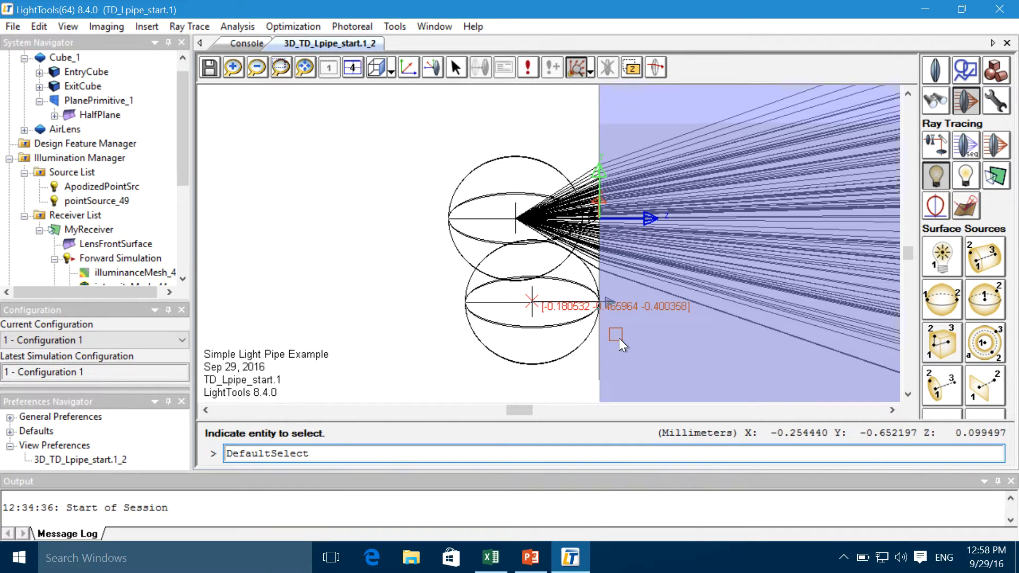
{"action": "left_click", "coordinate": [526, 65]}
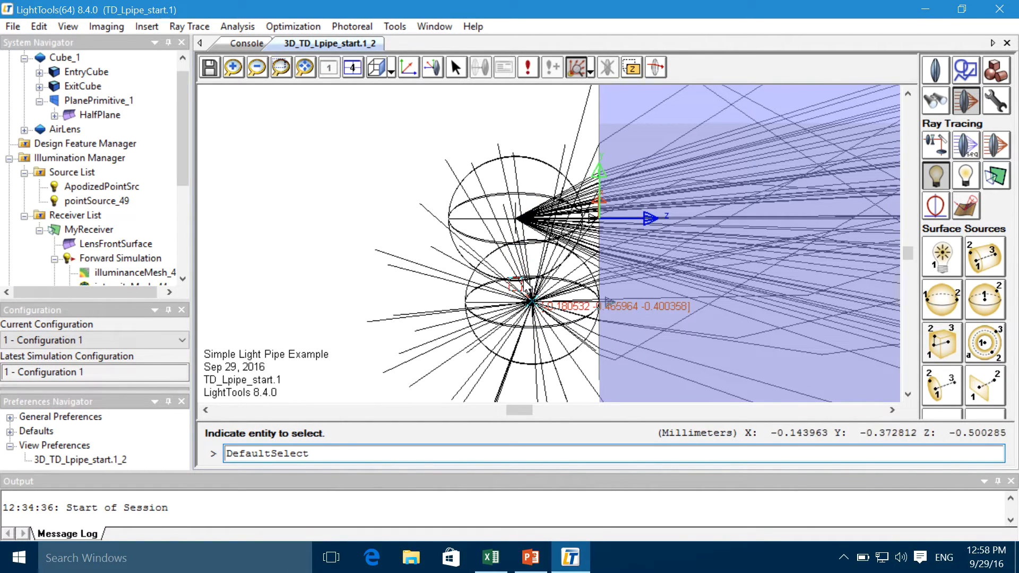
Set the new point source's lower aim sphere angle to 10 degrees and rerun the simulation.
{"action": "double_click", "coordinate": [120, 202]}
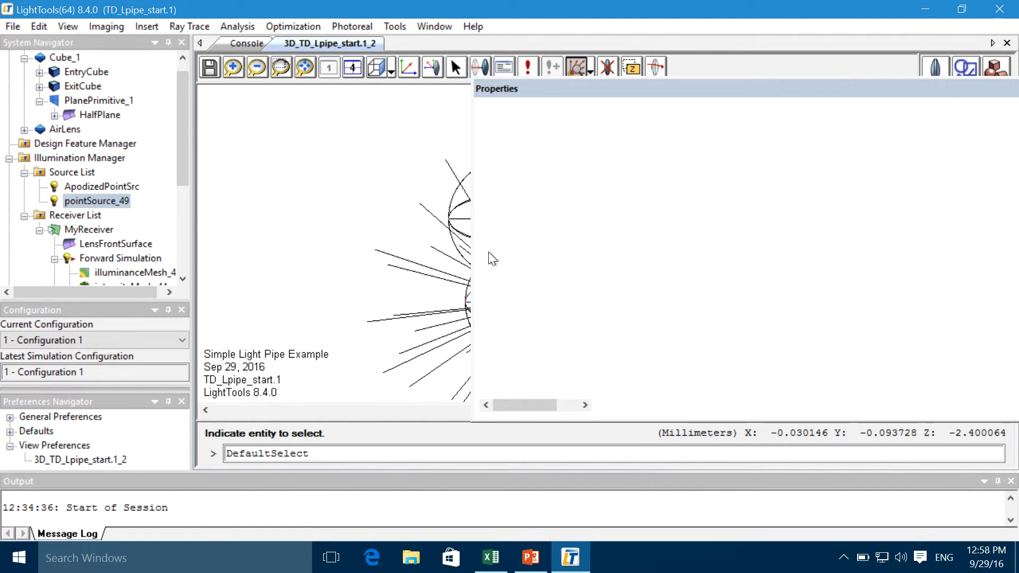
{"action": "left_click_drag", "start_coordinate": [558, 94], "coordinate": [408, 94]}
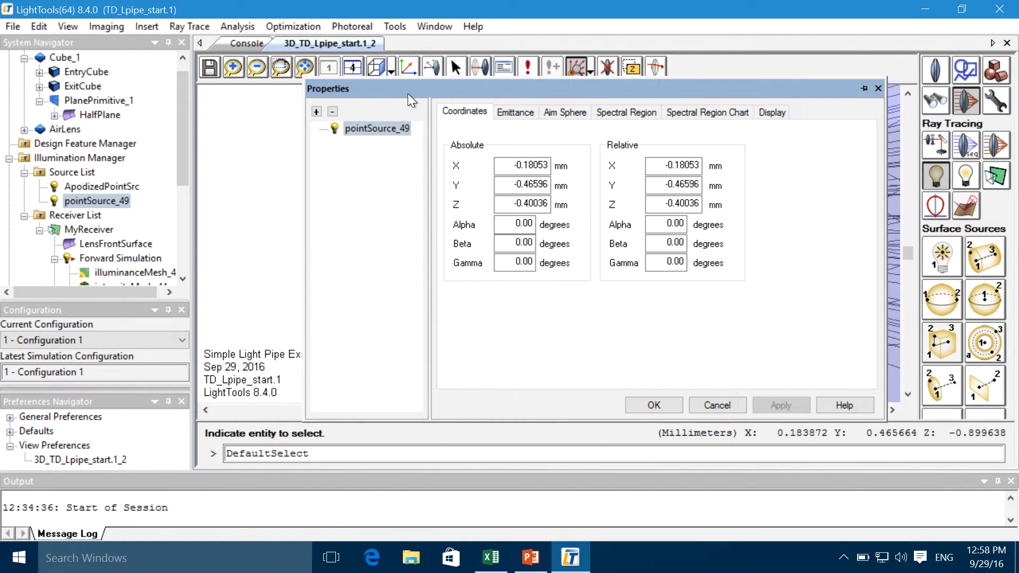
{"action": "left_click", "coordinate": [498, 110]}
{"action": "left_click", "coordinate": [551, 115]}
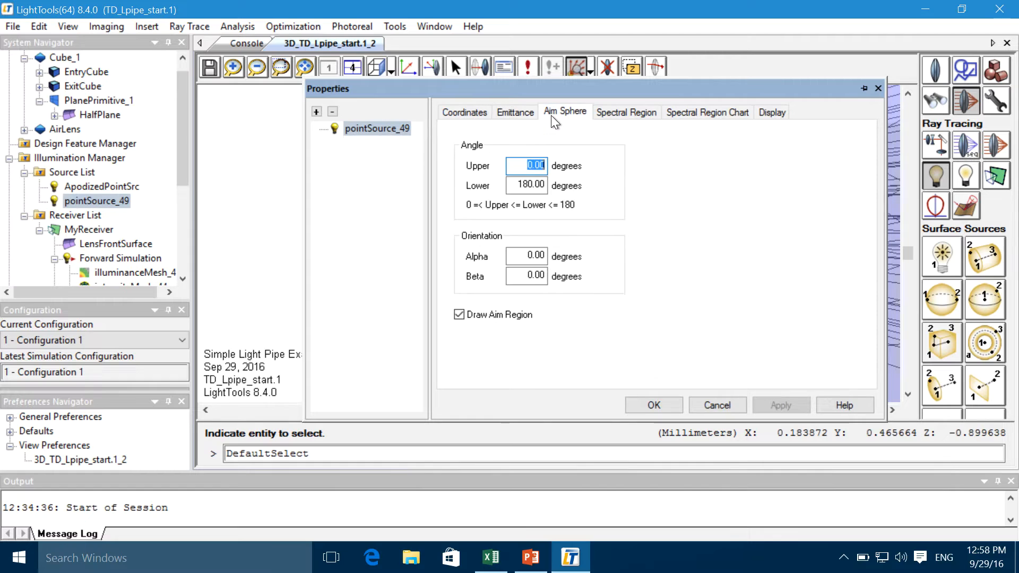
{"action": "left_click", "coordinate": [517, 187]}
{"action": "type", "text": "10"}
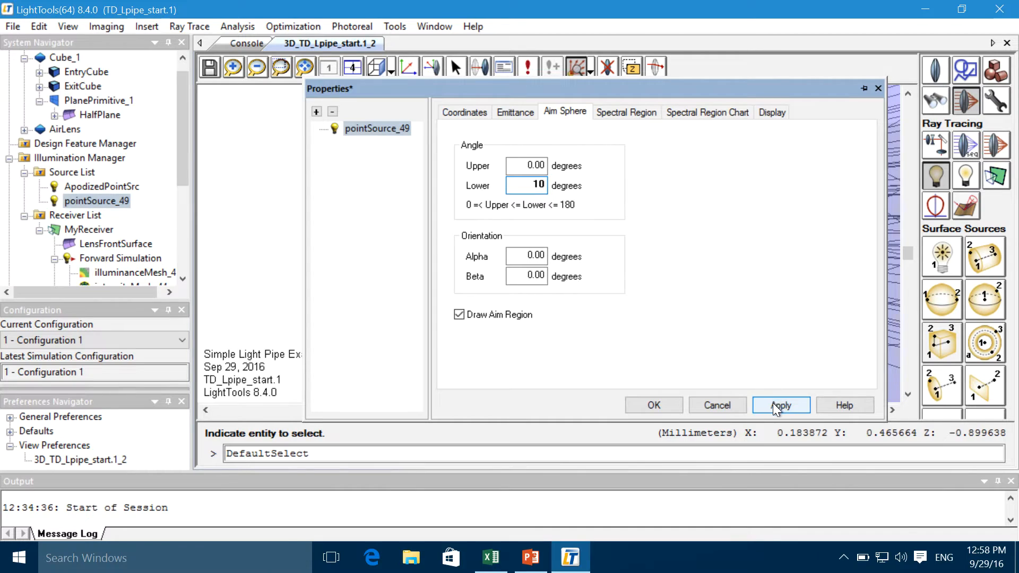
{"action": "left_click", "coordinate": [804, 405]}
{"action": "left_click", "coordinate": [667, 407]}
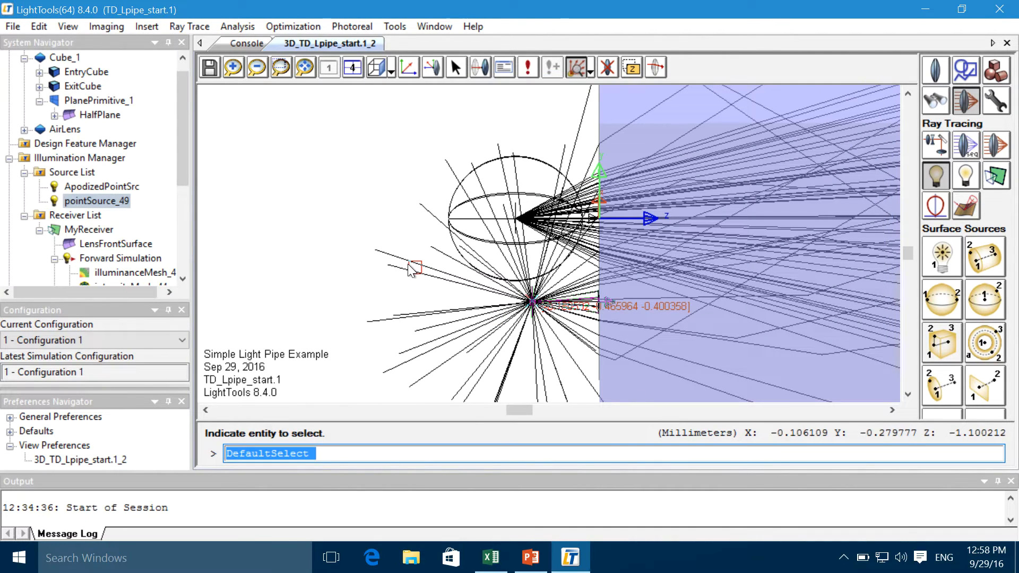
{"action": "left_click", "coordinate": [528, 67]}
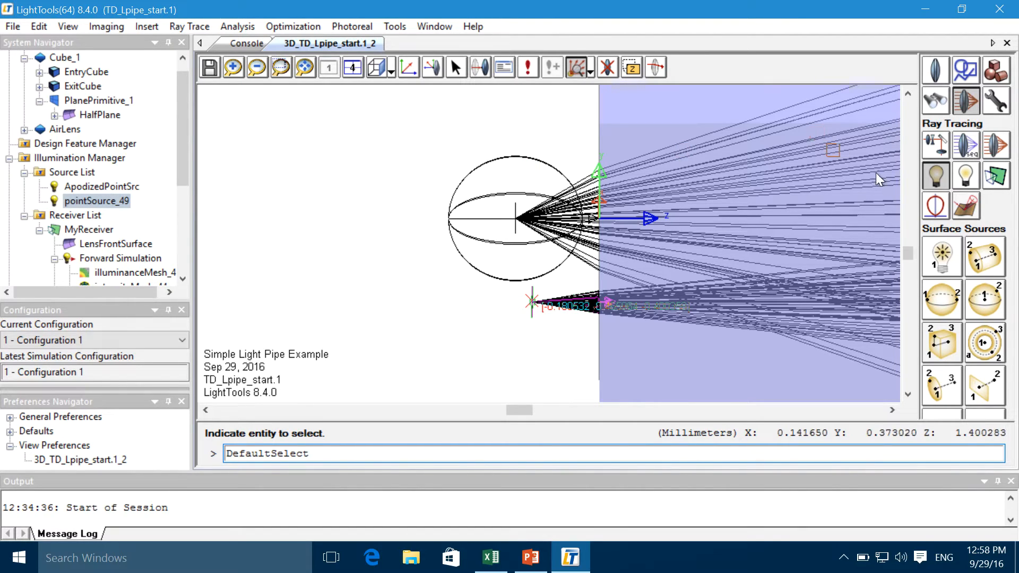
Examine the rays of both sources through the light pipe up to the receiver on AirLens.
{"action": "left_click", "coordinate": [890, 409]}
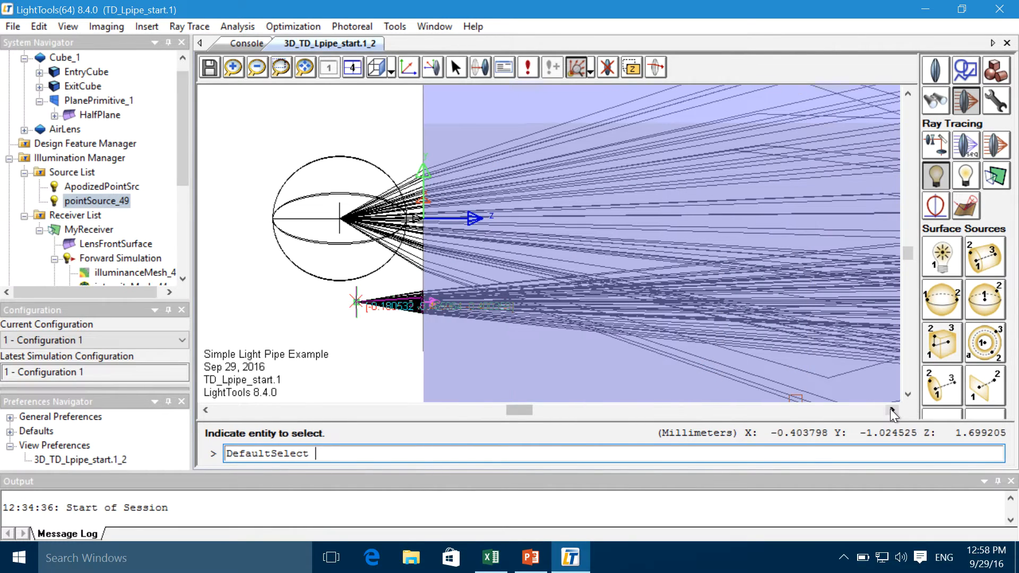
{"action": "left_click", "coordinate": [995, 177]}
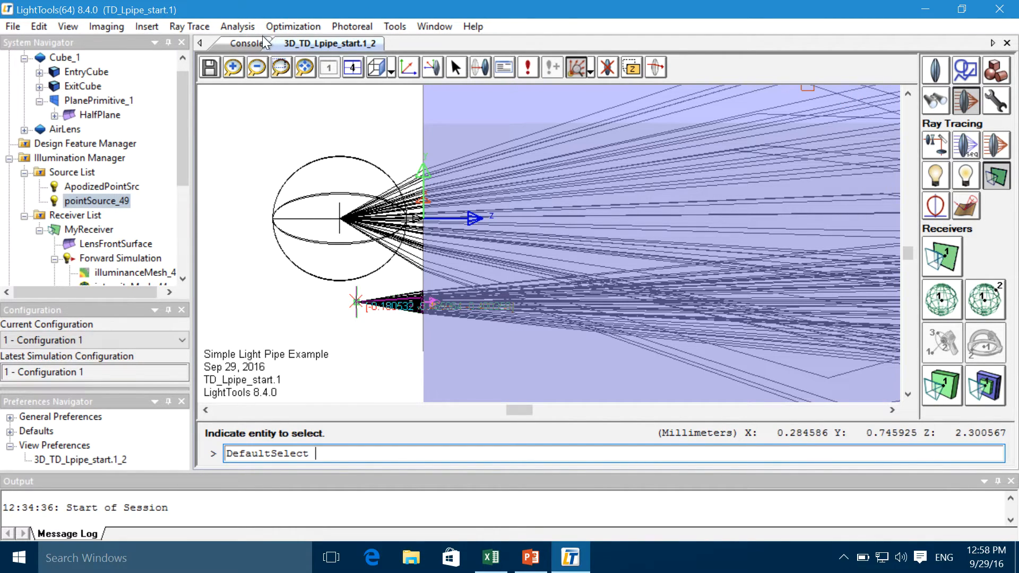
{"action": "left_click", "coordinate": [258, 66]}
{"action": "left_click", "coordinate": [258, 67]}
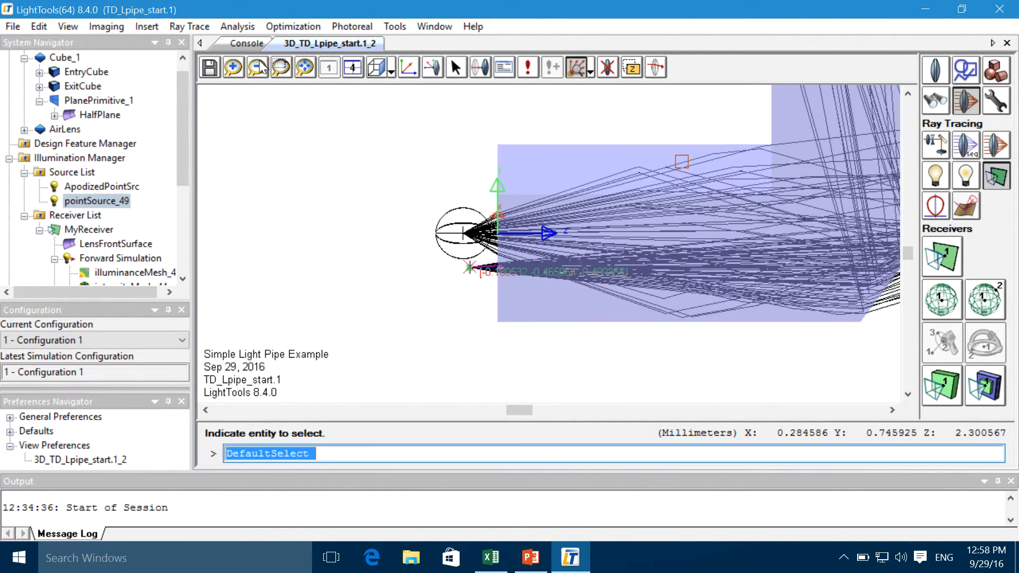
{"action": "left_click", "coordinate": [893, 411]}
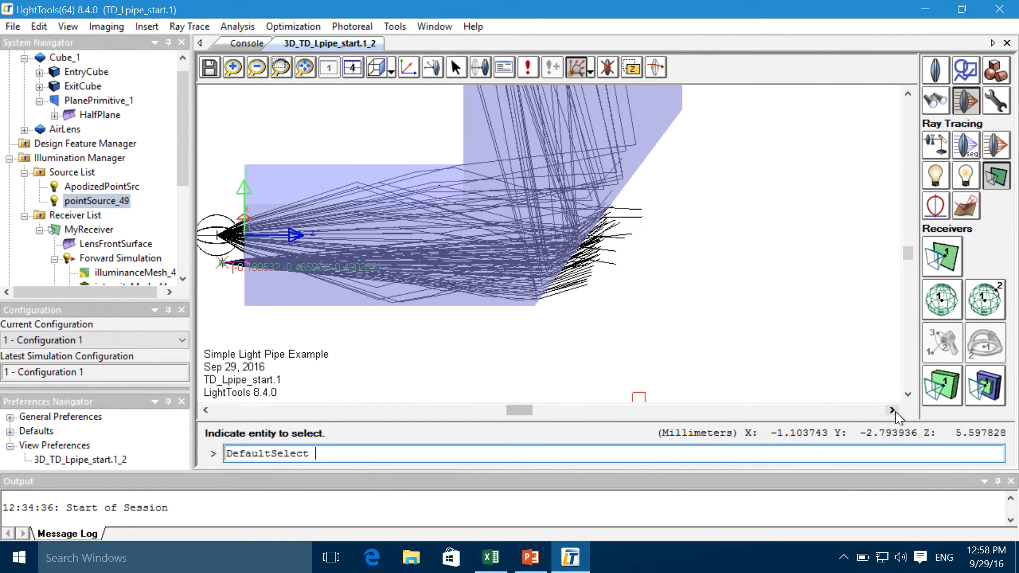
{"action": "left_click", "coordinate": [908, 90]}
{"action": "left_click", "coordinate": [908, 90]}
{"action": "left_click", "coordinate": [908, 90]}
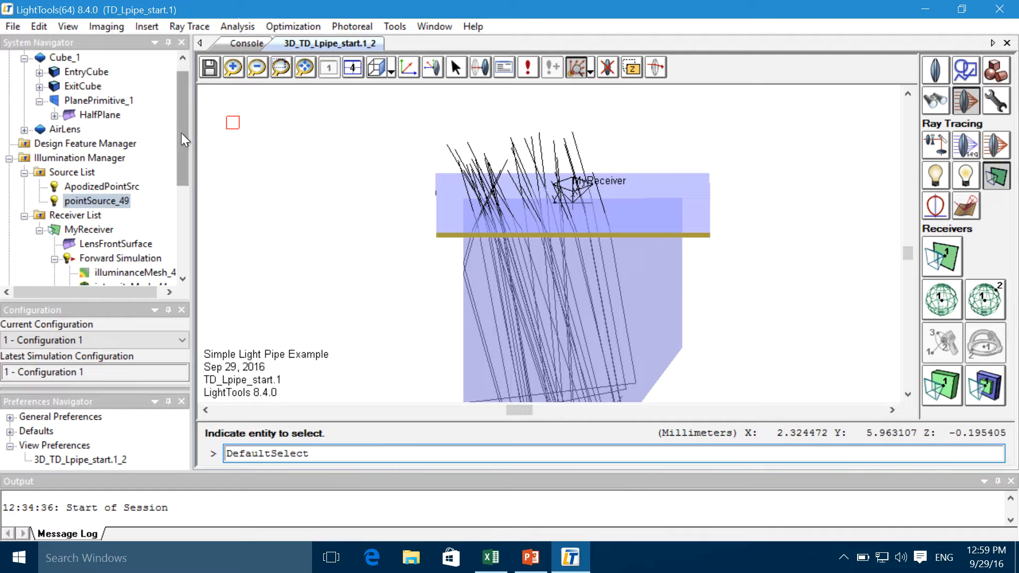
{"action": "left_click_drag", "start_coordinate": [180, 133], "coordinate": [181, 140]}
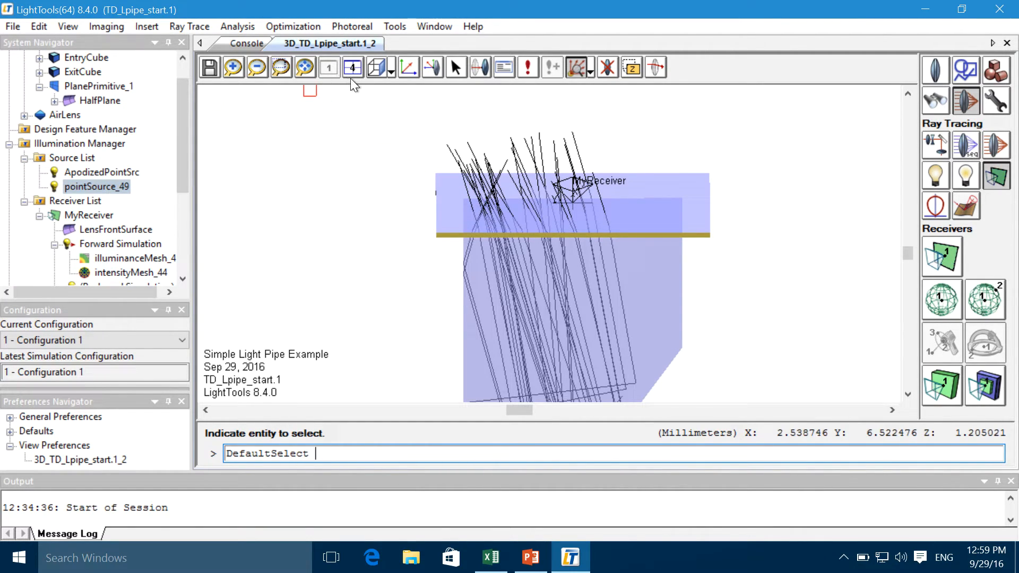
{"action": "middle_click_drag", "start_coordinate": [337, 145], "coordinate": [336, 131]}
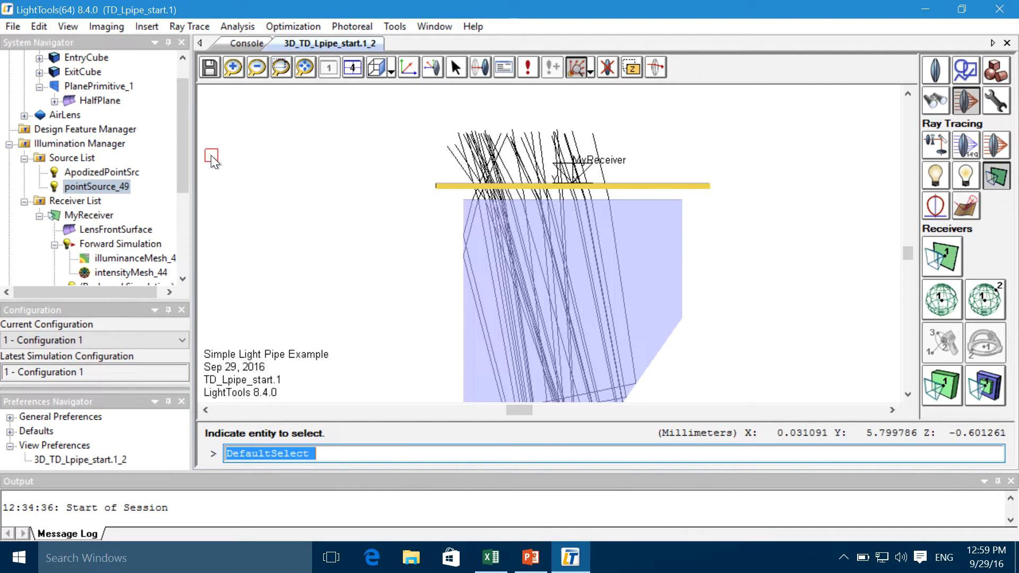
Delete the AirLens component that carries the receiver.
{"action": "left_click_drag", "start_coordinate": [188, 154], "coordinate": [188, 139]}
{"action": "left_click", "coordinate": [66, 142]}
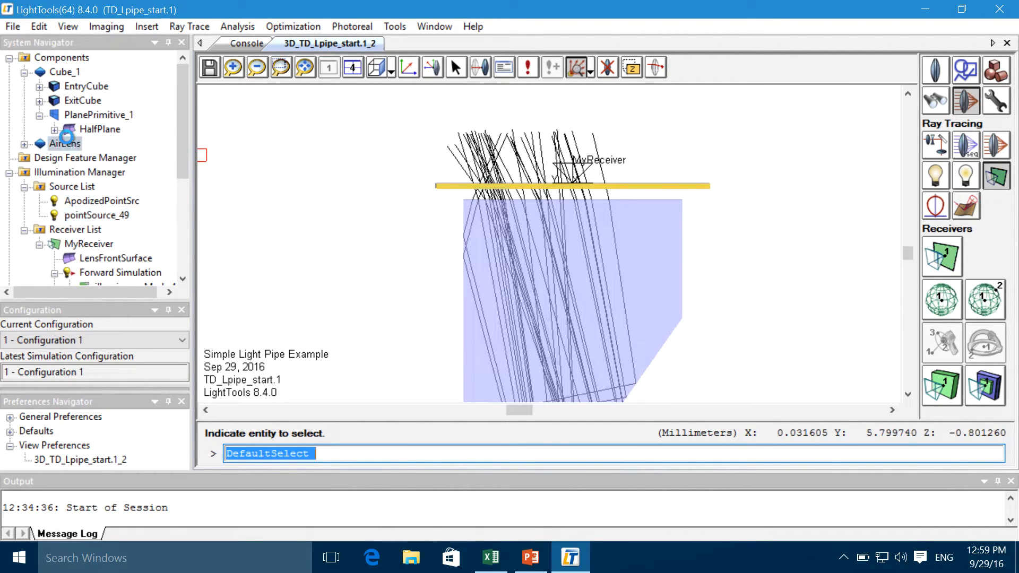
{"action": "right_click", "coordinate": [67, 141]}
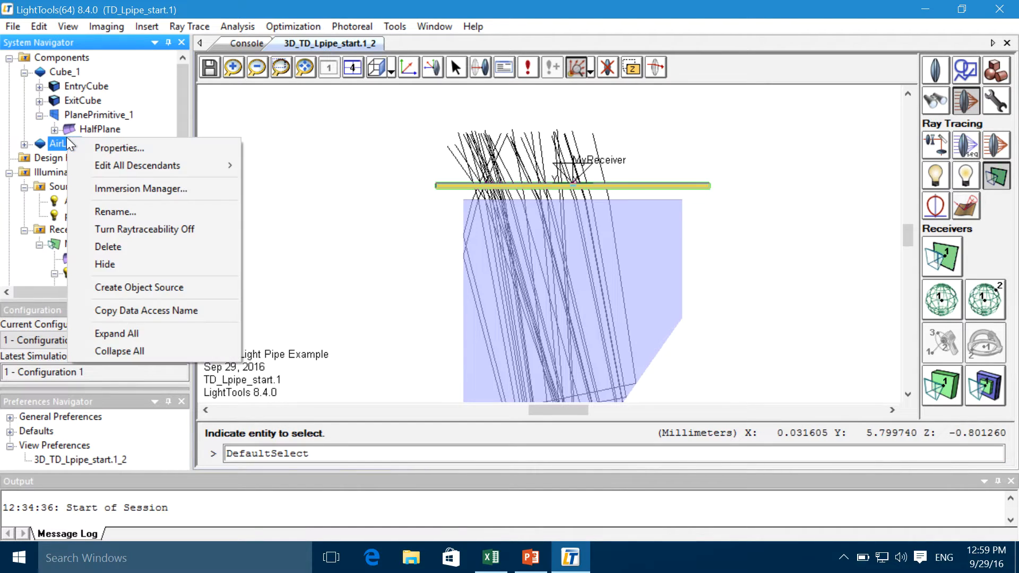
{"action": "left_click", "coordinate": [127, 248]}
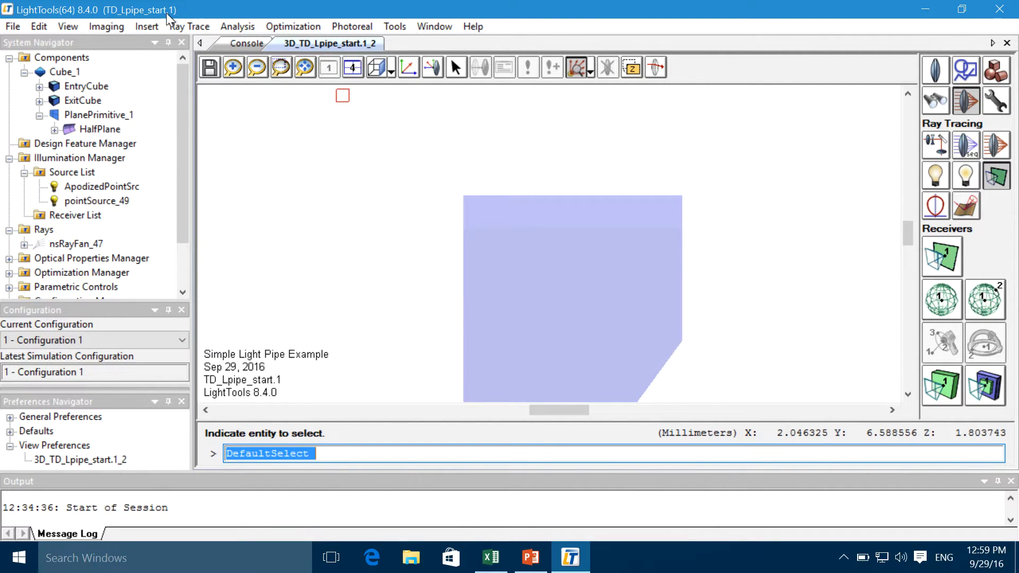
Switch the 3D view's render mode to Wireframe and tilt the model to reveal the light pipe's exit face.
{"action": "left_click", "coordinate": [116, 28]}
{"action": "mouse_move", "coordinate": [66, 24]}
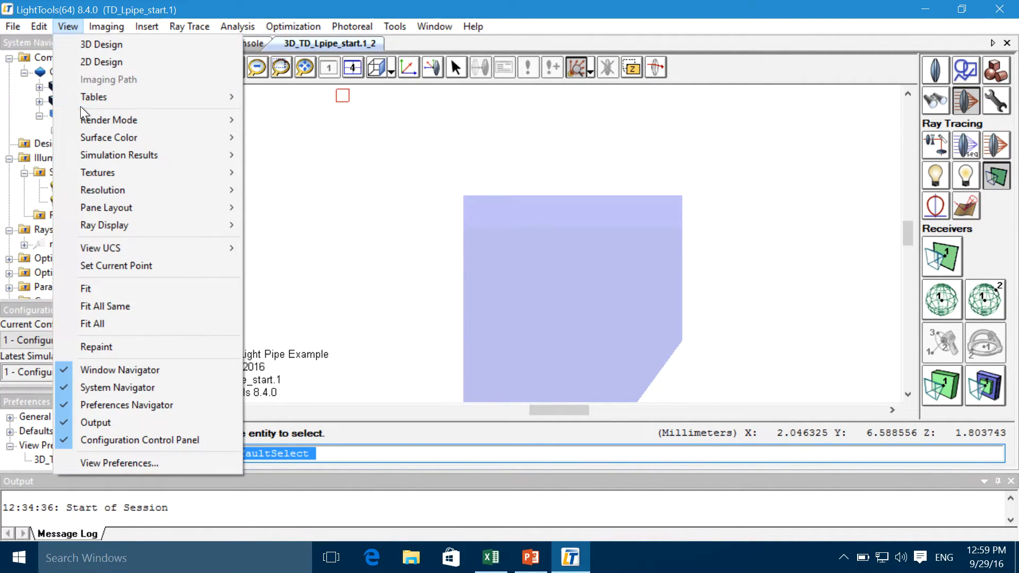
{"action": "mouse_move", "coordinate": [81, 120]}
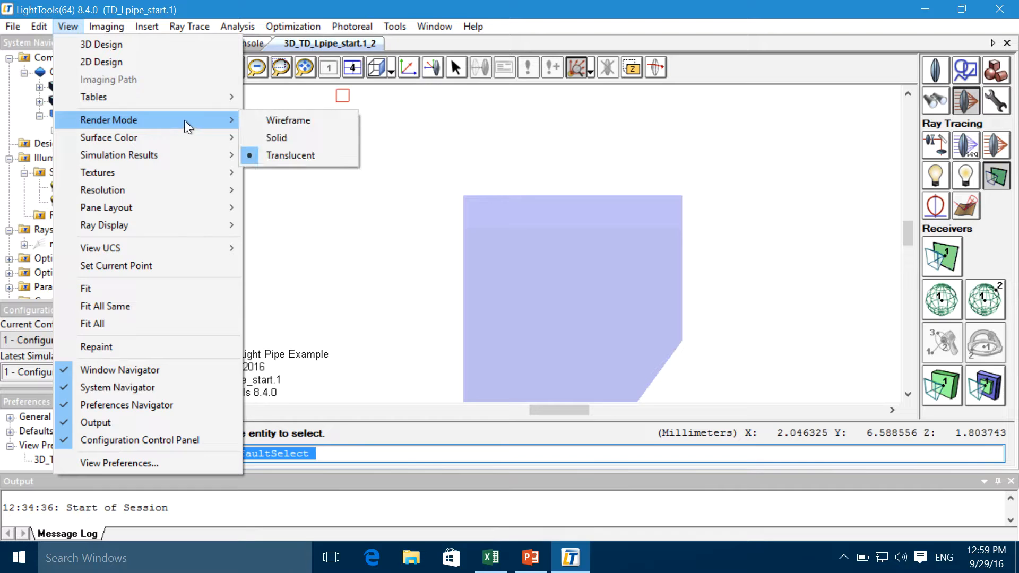
{"action": "left_click", "coordinate": [268, 122]}
{"action": "mouse_move", "coordinate": [393, 200]}
{"action": "middle_mouse_down"}
{"action": "mouse_move", "coordinate": [405, 191]}
{"action": "mouse_move", "coordinate": [398, 200]}
{"action": "middle_mouse_up"}
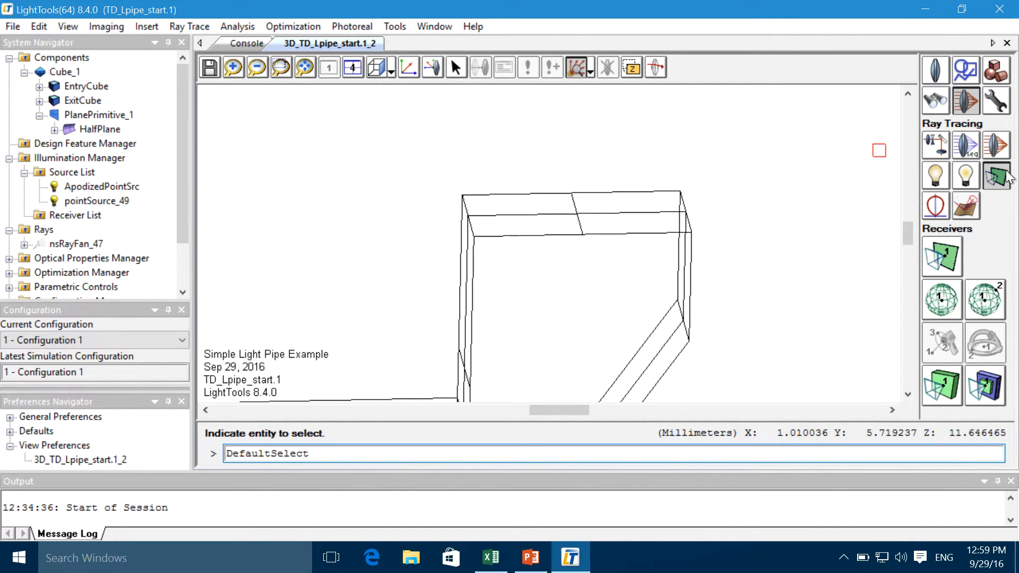
Add a surface receiver to the light pipe's exit face and run the simulation.
{"action": "left_click", "coordinate": [955, 254]}
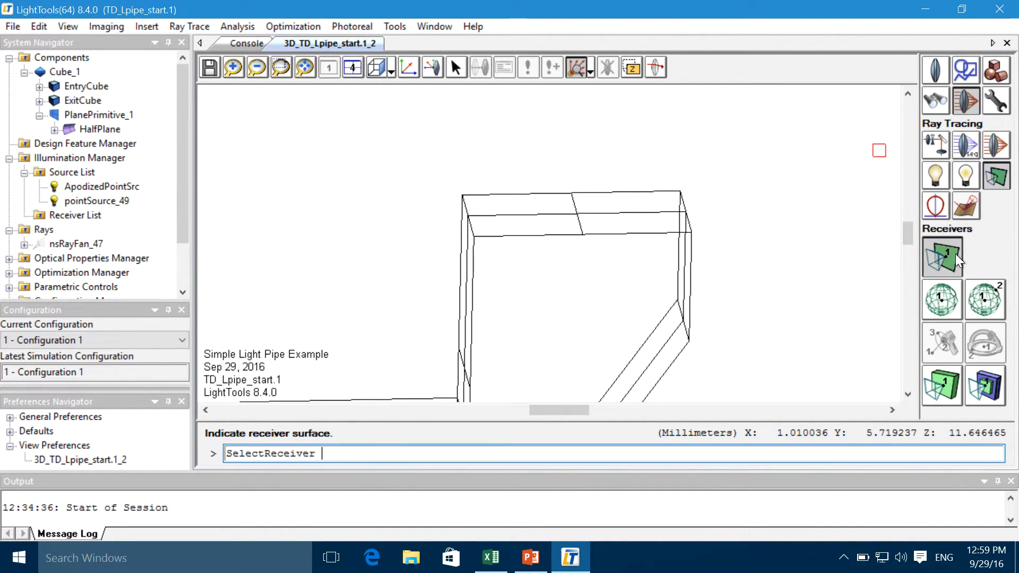
{"action": "left_click", "coordinate": [584, 211]}
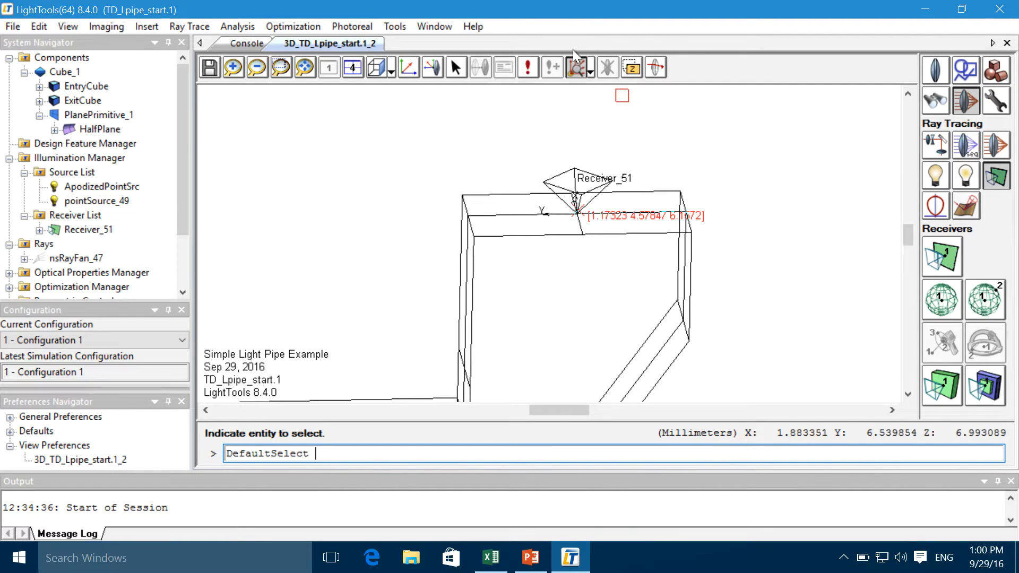
{"action": "left_click", "coordinate": [529, 67]}
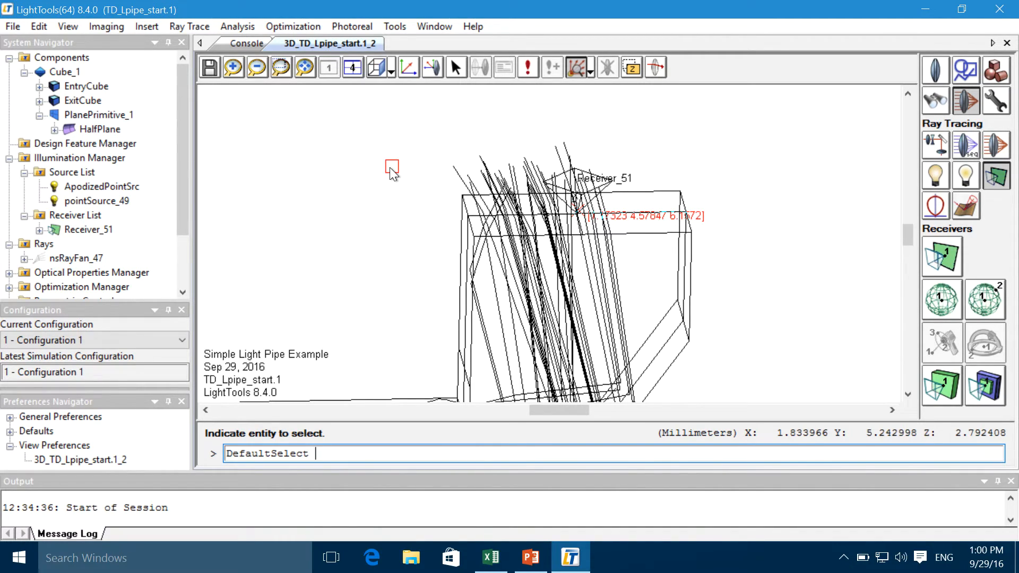
{"action": "middle_click_drag", "start_coordinate": [437, 113], "coordinate": [433, 103]}
Display the exit-face receiver's illuminance as a raster chart, examine the distribution and close the chart.
{"action": "left_click", "coordinate": [295, 24]}
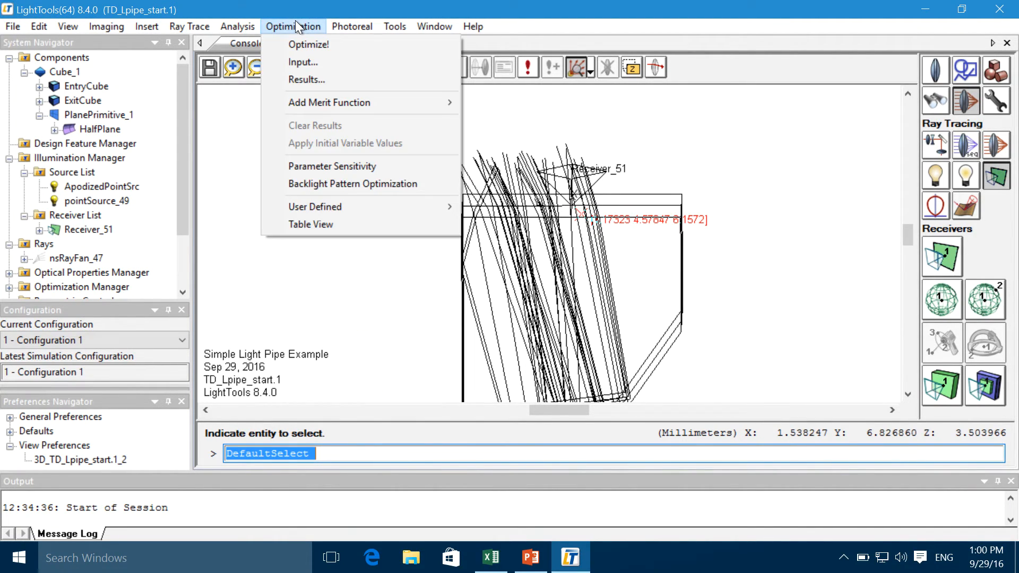
{"action": "mouse_move", "coordinate": [239, 27]}
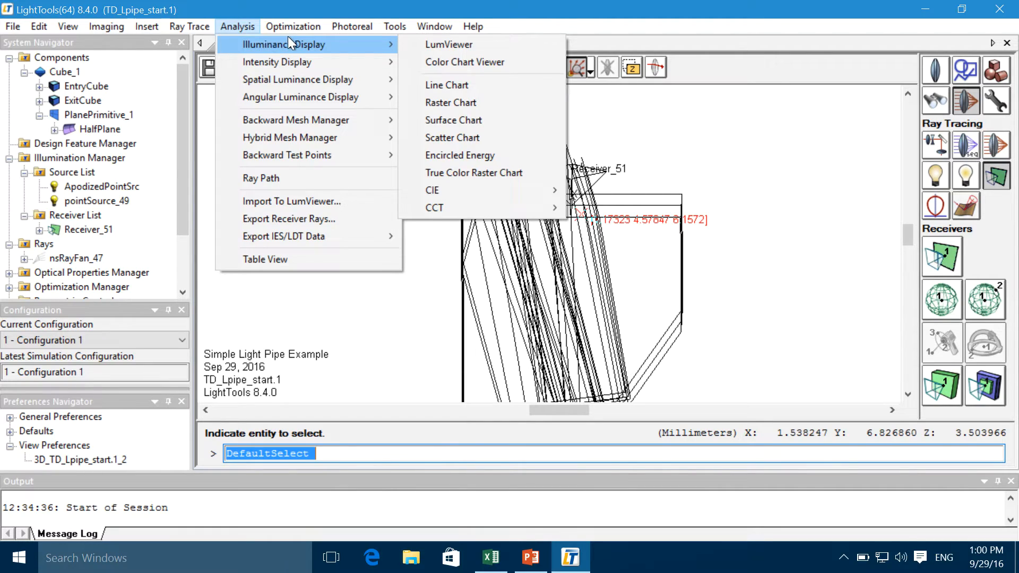
{"action": "left_click", "coordinate": [419, 101]}
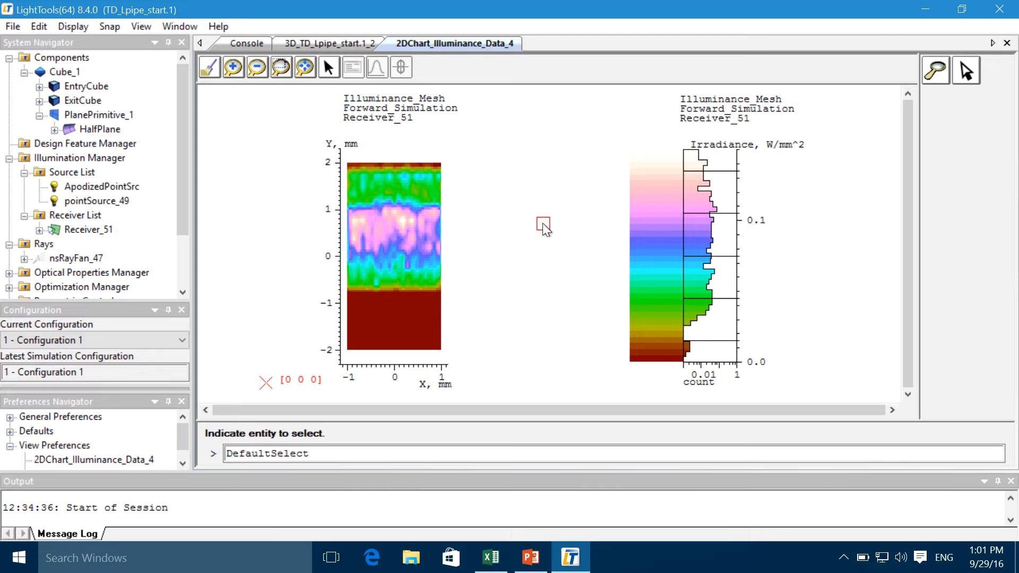
{"action": "left_click", "coordinate": [1005, 43]}
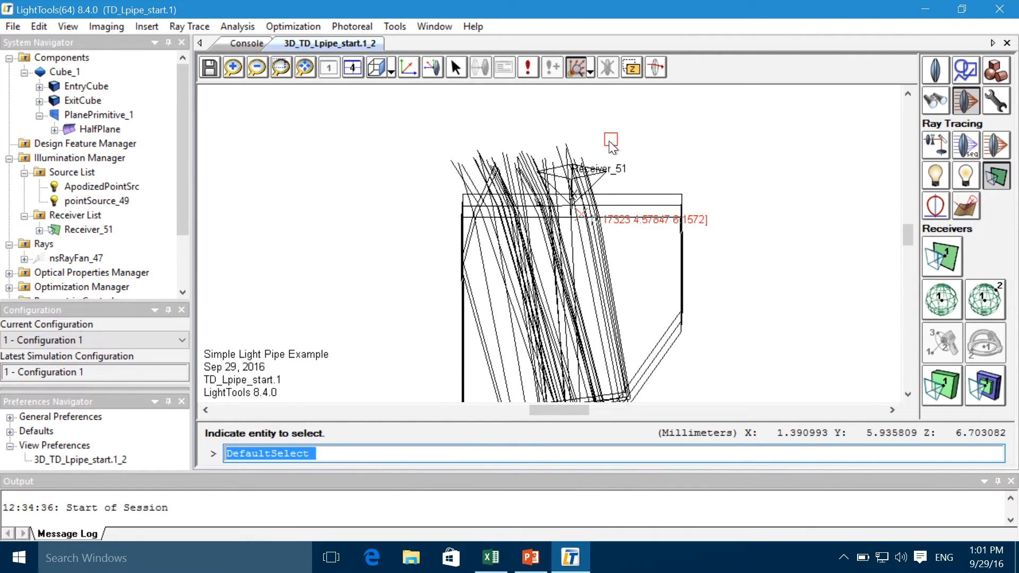
Bring the whole light pipe with its sources into view and display the receiver's illuminance as a surface chart.
{"action": "right_click", "coordinate": [610, 140]}
{"action": "left_click", "coordinate": [747, 286]}
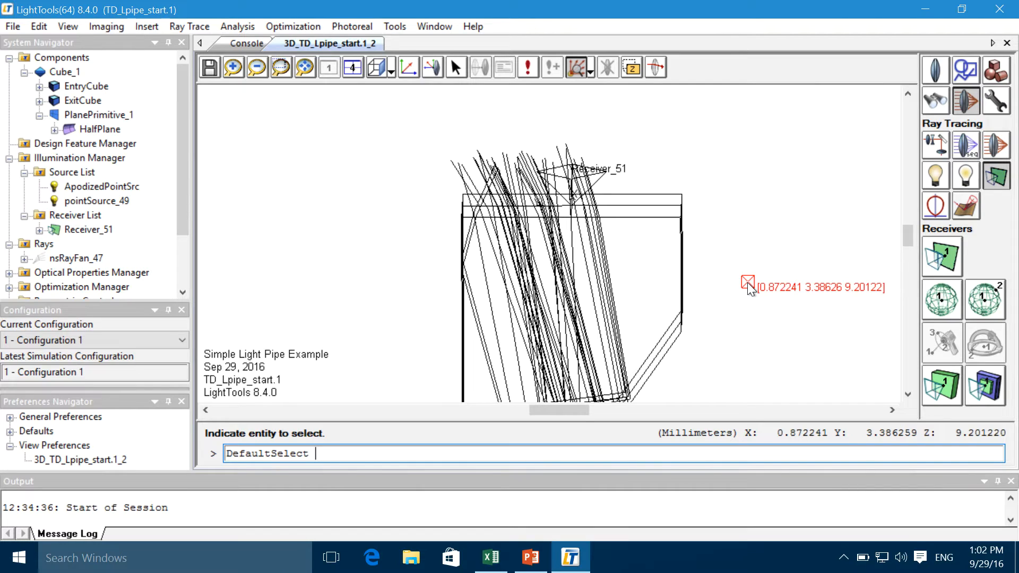
{"action": "left_click", "coordinate": [908, 394]}
{"action": "left_click", "coordinate": [908, 393]}
{"action": "left_click", "coordinate": [908, 393]}
{"action": "left_click", "coordinate": [908, 393]}
{"action": "left_click_drag", "start_coordinate": [546, 406], "coordinate": [544, 406]}
{"action": "left_click", "coordinate": [908, 94]}
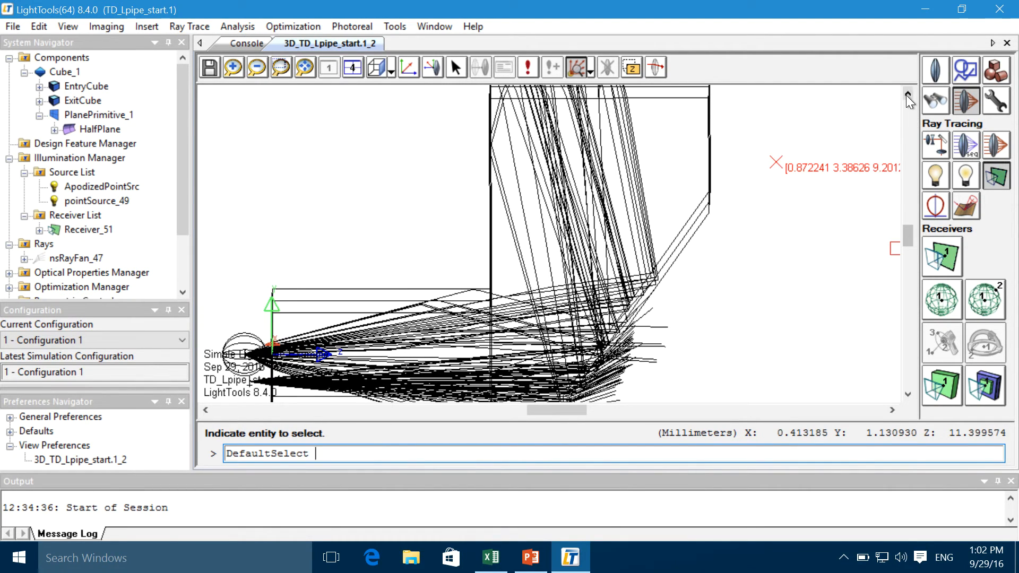
{"action": "left_click", "coordinate": [256, 68]}
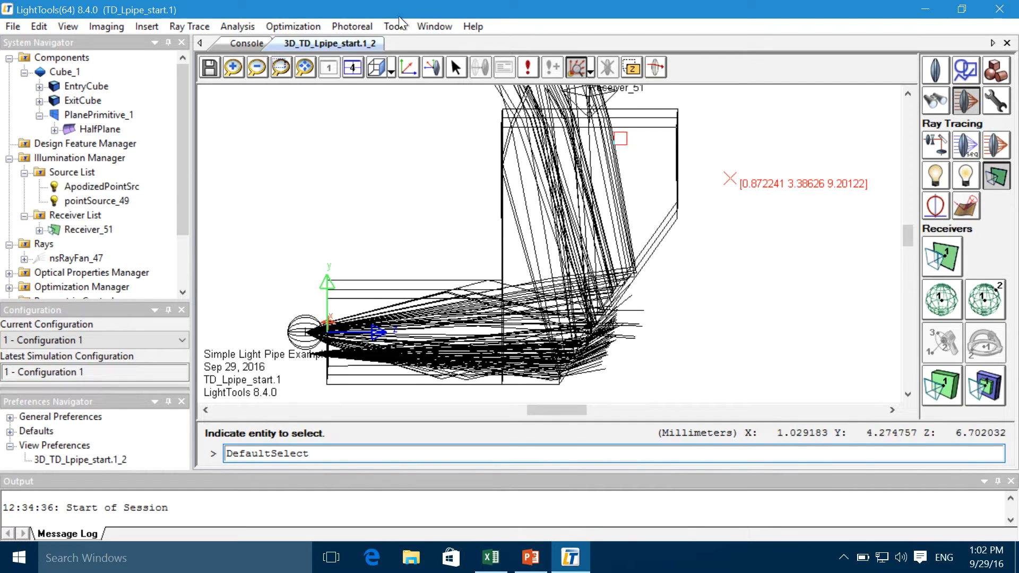
{"action": "left_click", "coordinate": [318, 26]}
{"action": "mouse_move", "coordinate": [239, 29]}
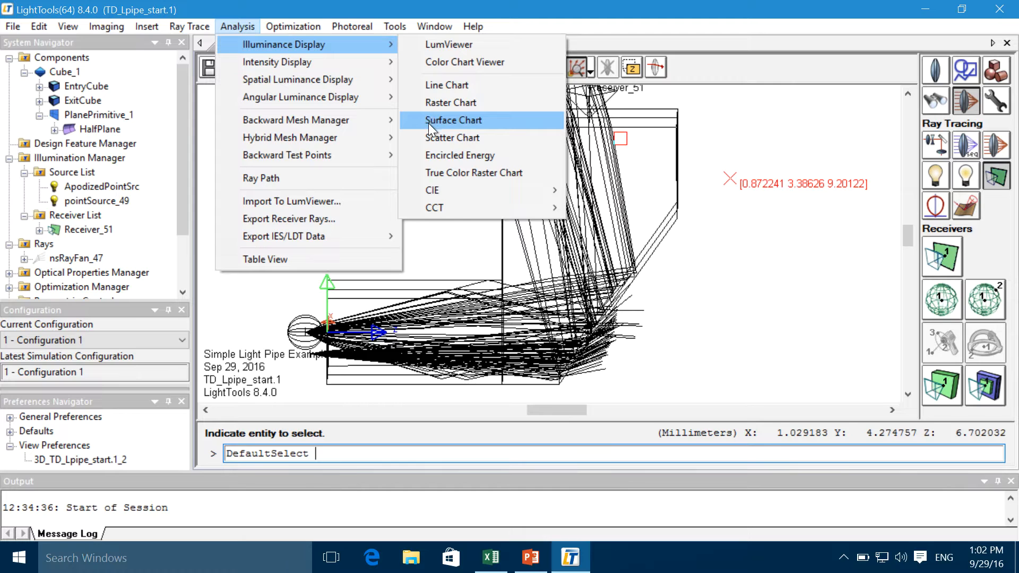
{"action": "left_click", "coordinate": [468, 120]}
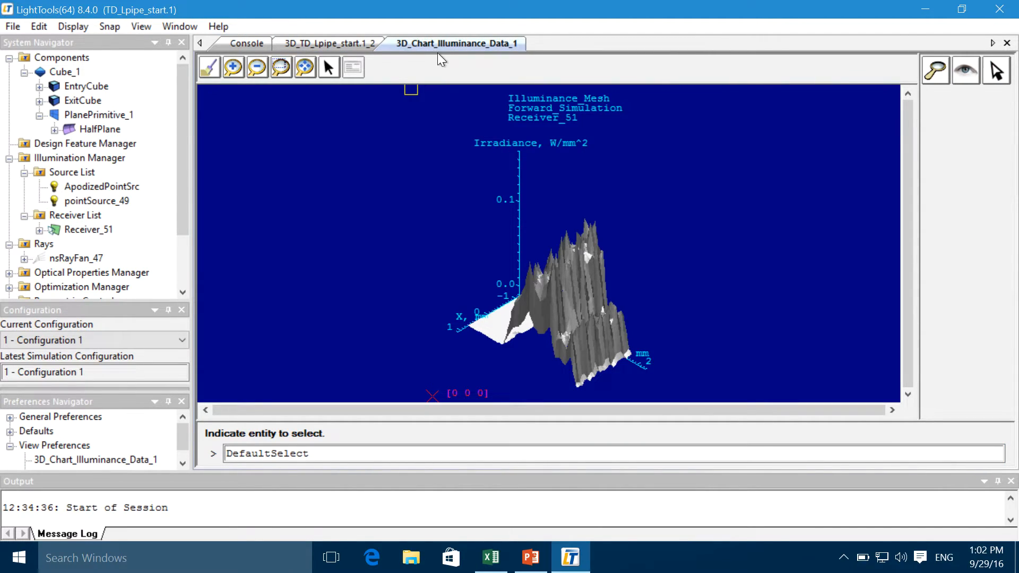
Return to the 3D model and open an illuminance raster chart in addition to the surface chart.
{"action": "left_click", "coordinate": [328, 43]}
{"action": "left_click", "coordinate": [238, 26]}
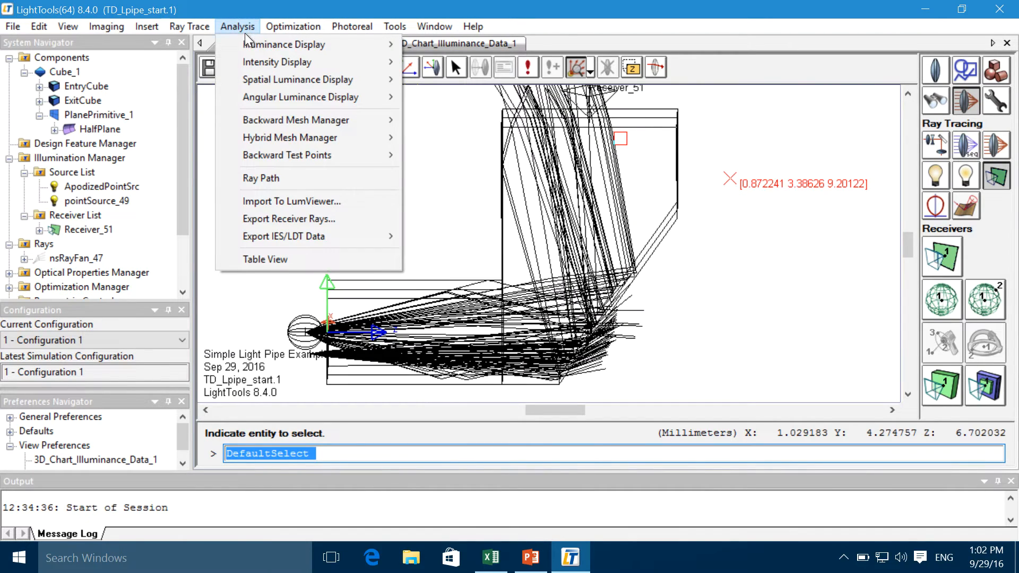
{"action": "mouse_move", "coordinate": [363, 50]}
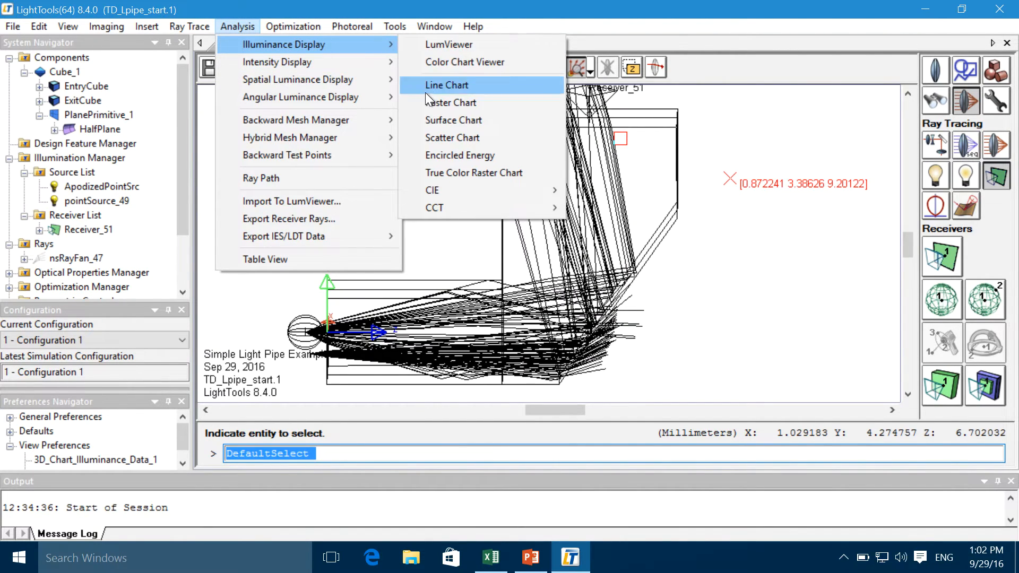
{"action": "left_click", "coordinate": [426, 100]}
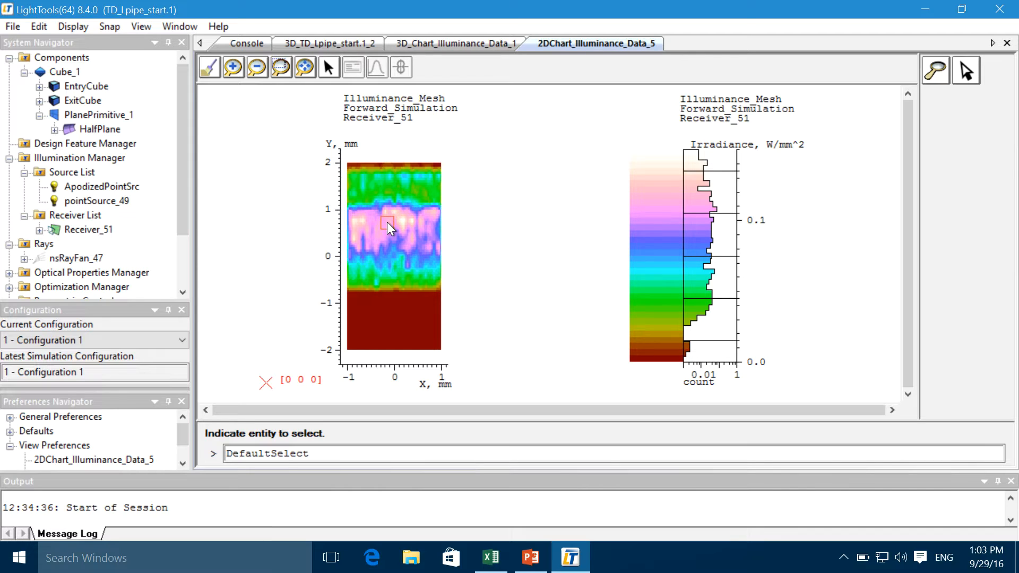
Create and assign a new optical property to the HalfPlane surface of PlanePrimitive_1 in the light pipe.
{"action": "left_click", "coordinate": [351, 45]}
{"action": "middle_click_drag", "start_coordinate": [398, 200], "coordinate": [402, 204]}
{"action": "left_click", "coordinate": [101, 129]}
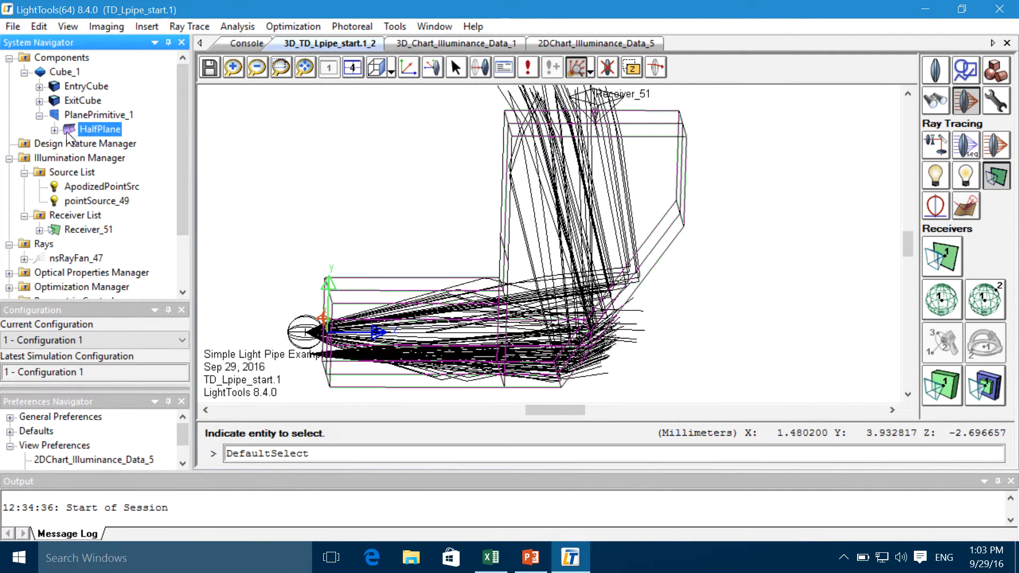
{"action": "left_click", "coordinate": [54, 130]}
{"action": "left_click", "coordinate": [95, 141]}
{"action": "left_click", "coordinate": [104, 118]}
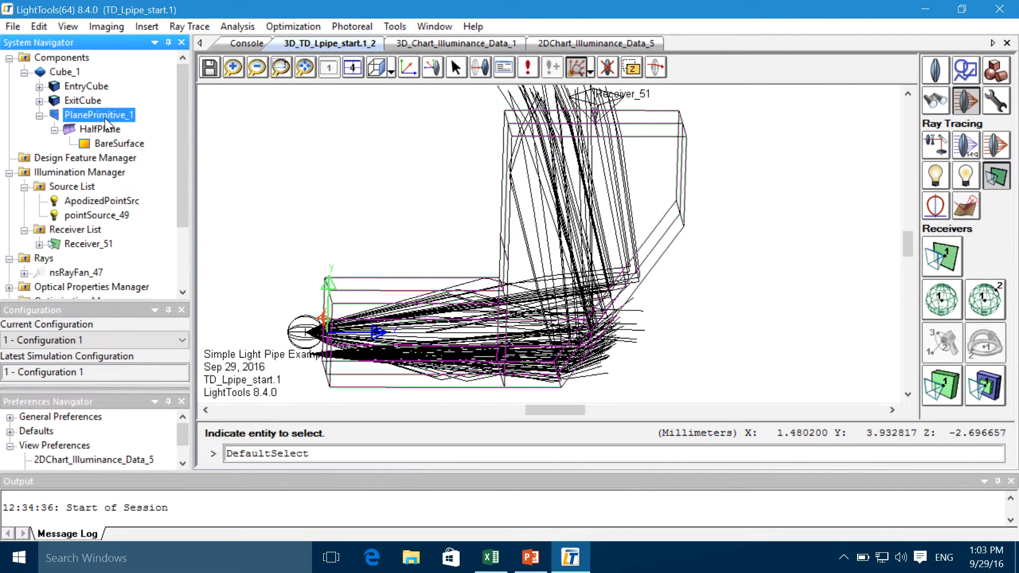
{"action": "right_click", "coordinate": [104, 118]}
{"action": "mouse_move", "coordinate": [143, 144]}
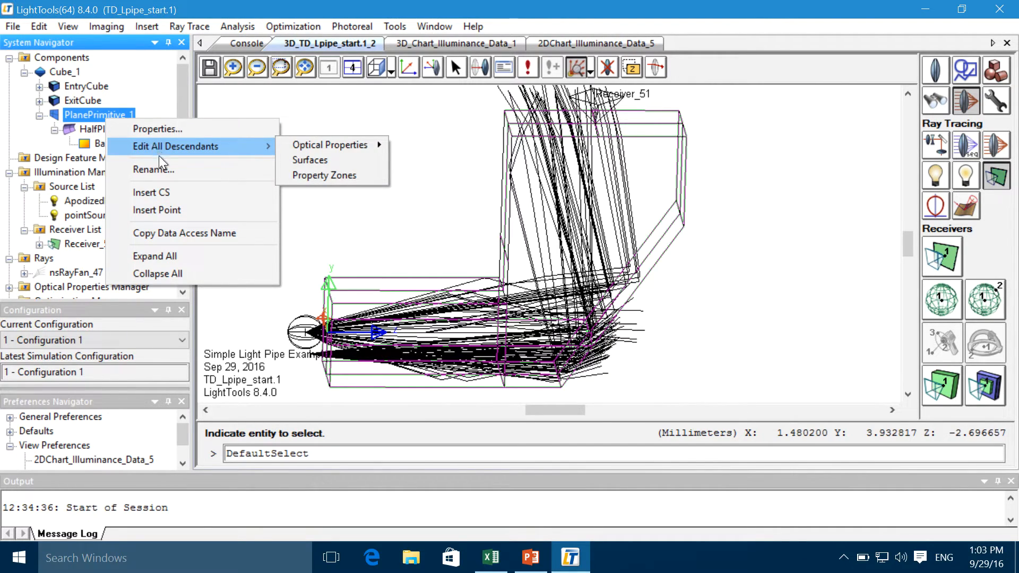
{"action": "left_click", "coordinate": [85, 129]}
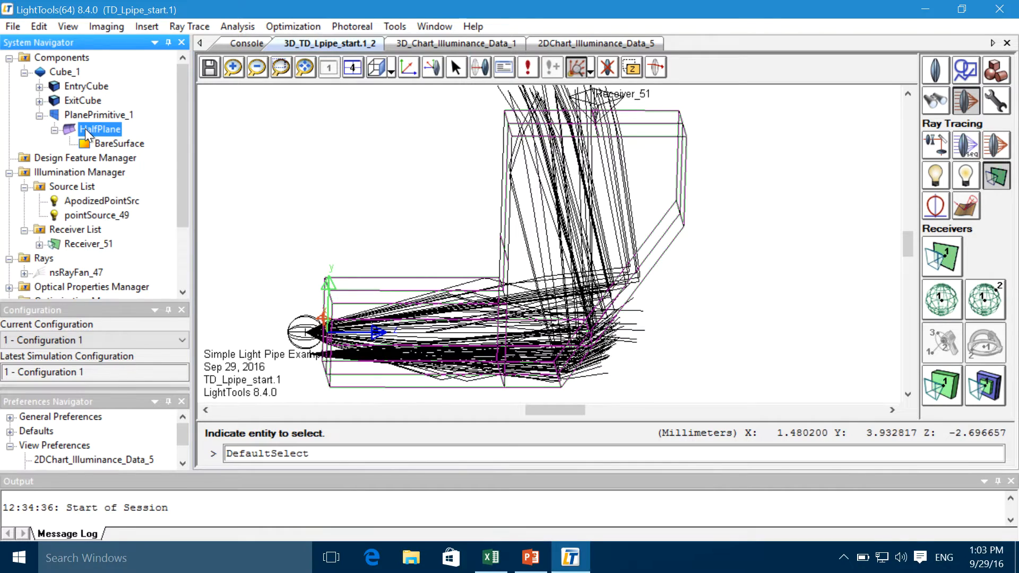
{"action": "right_click", "coordinate": [85, 129]}
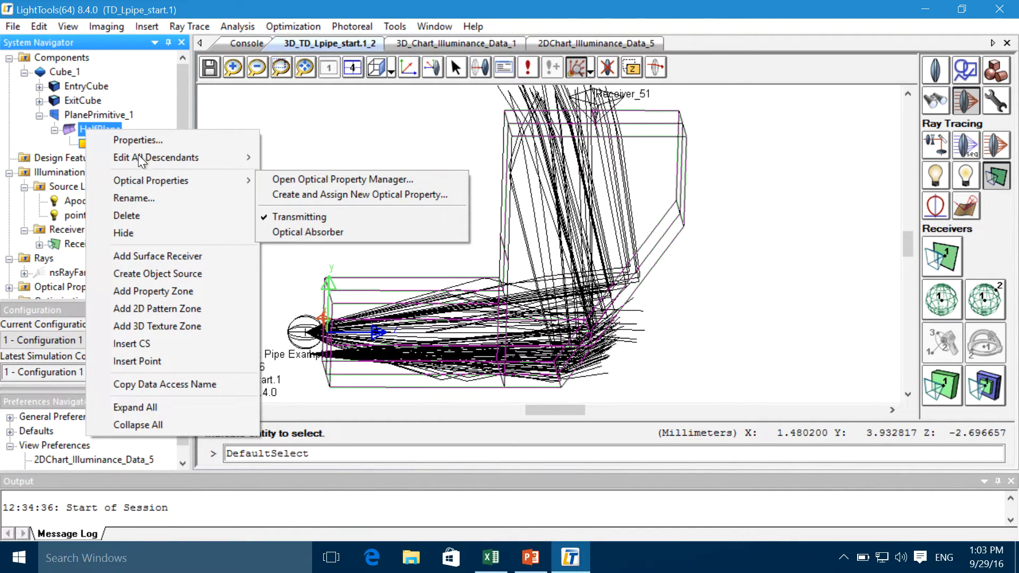
{"action": "left_click", "coordinate": [133, 111]}
{"action": "right_click", "coordinate": [114, 128]}
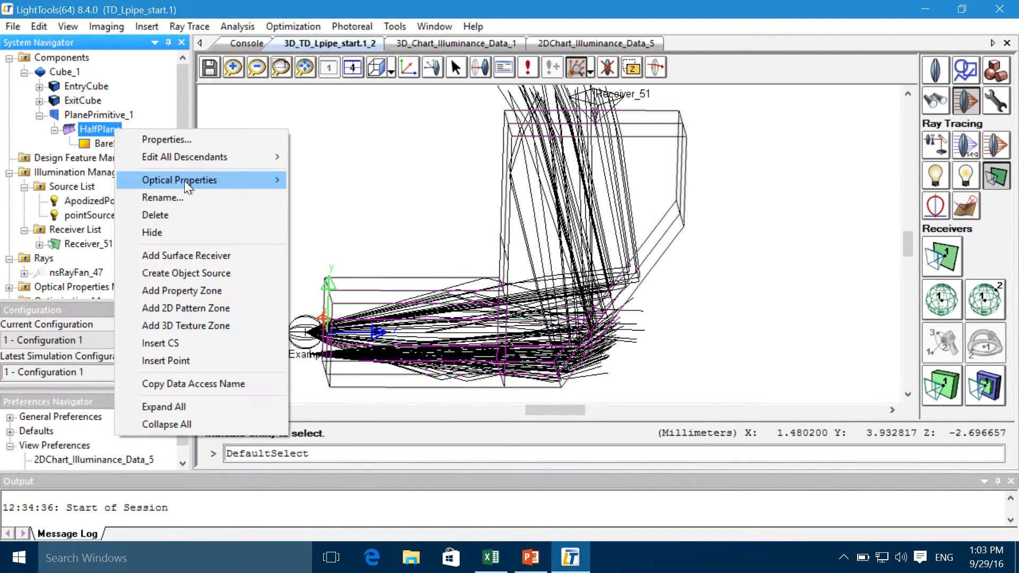
{"action": "mouse_move", "coordinate": [282, 180]}
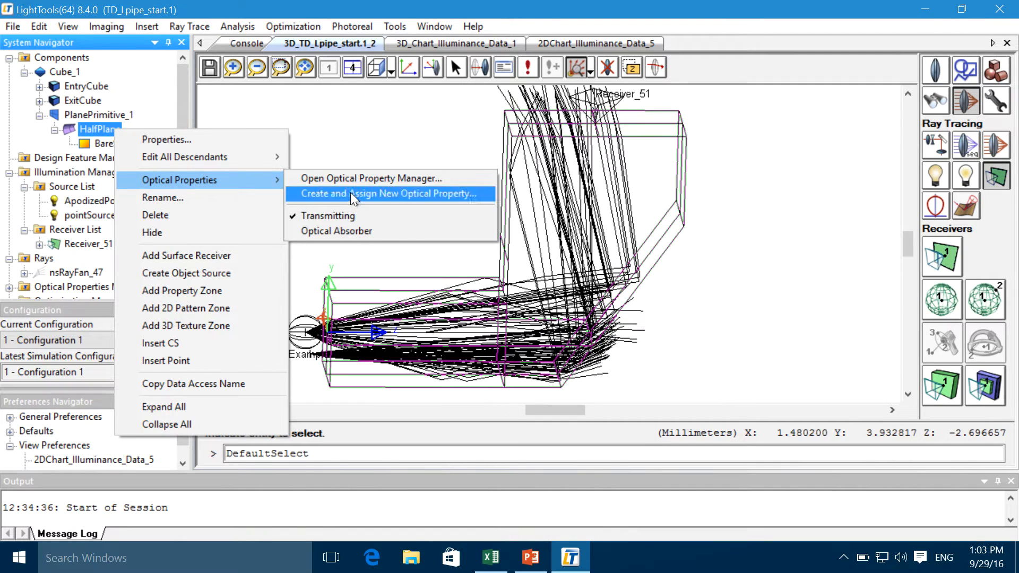
{"action": "left_click", "coordinate": [363, 179]}
Give the new optical property the description White Paint and set it to Simple Scattering with the Lambertian type.
{"action": "left_click", "coordinate": [333, 128]}
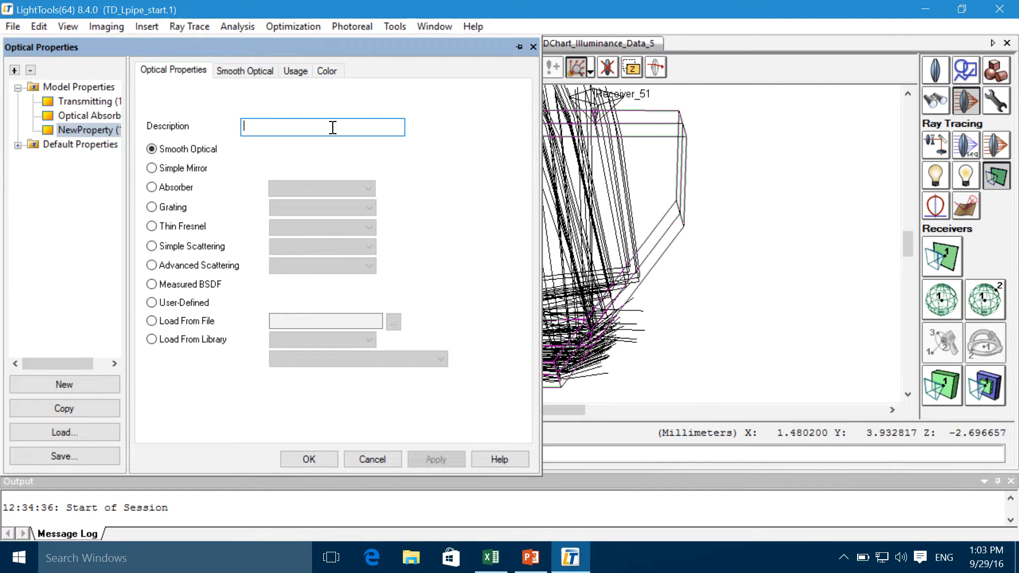
{"action": "type", "text": "White Paint"}
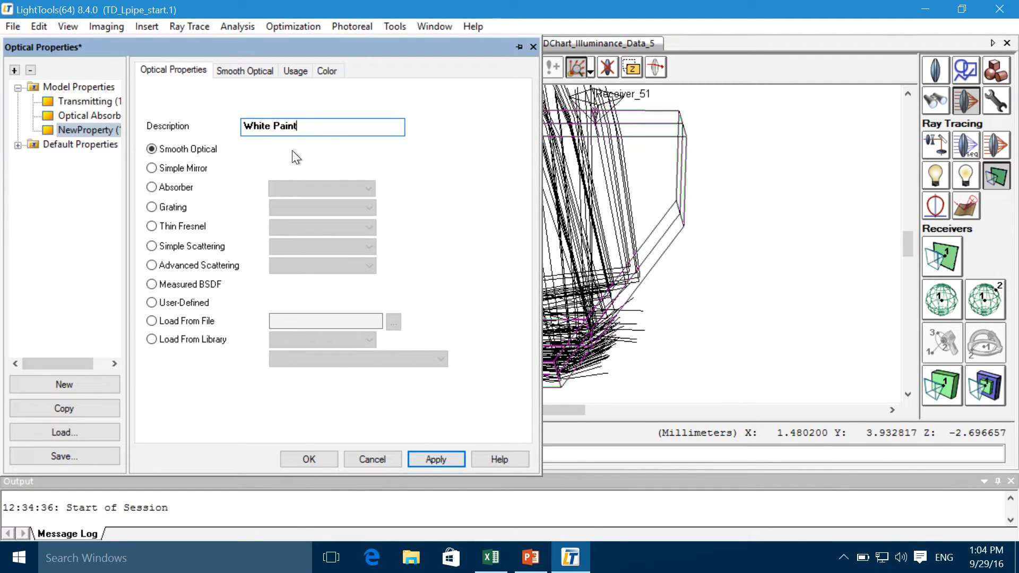
{"action": "left_click", "coordinate": [196, 247]}
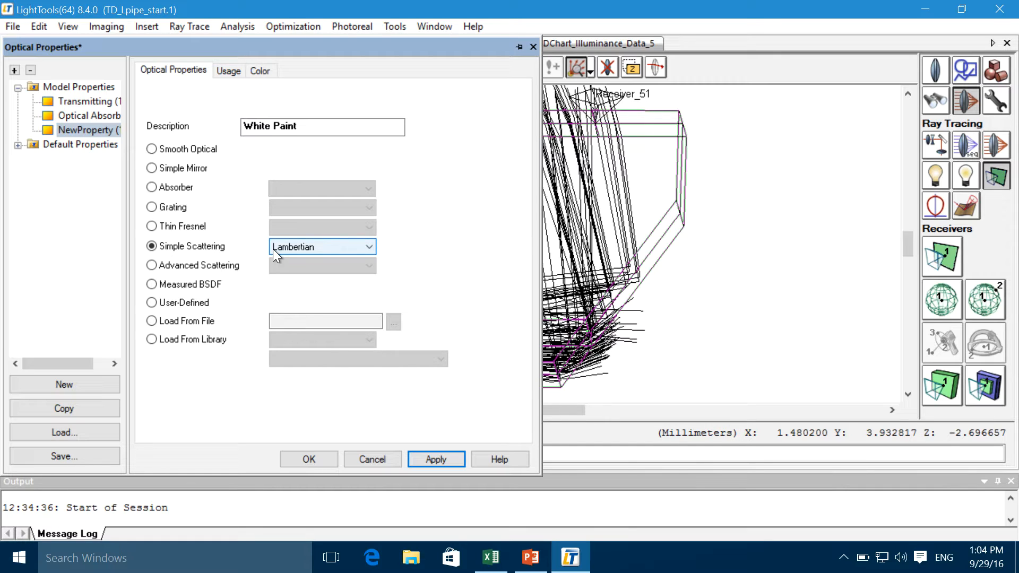
{"action": "left_click", "coordinate": [428, 458]}
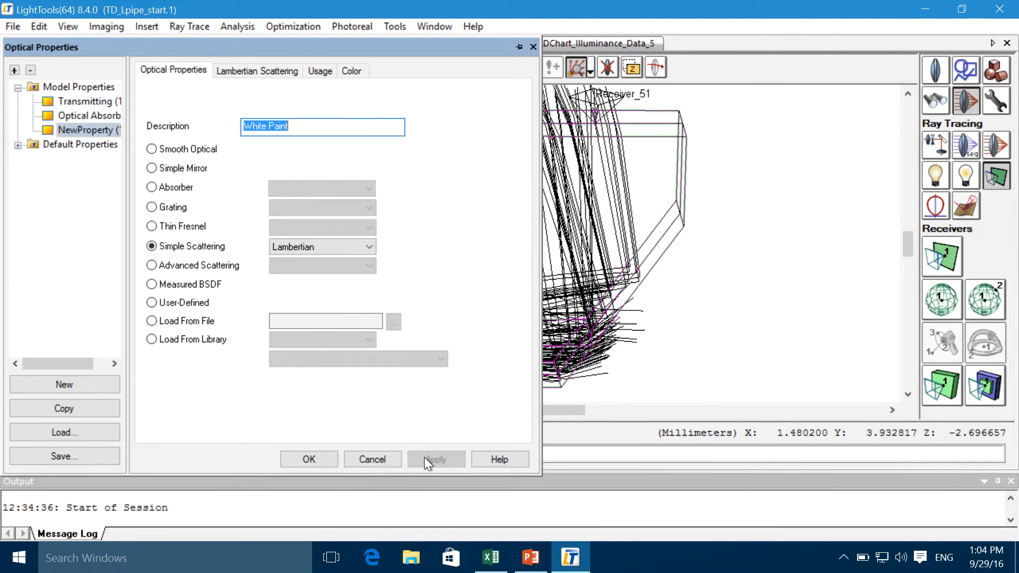
{"action": "left_click", "coordinate": [305, 459]}
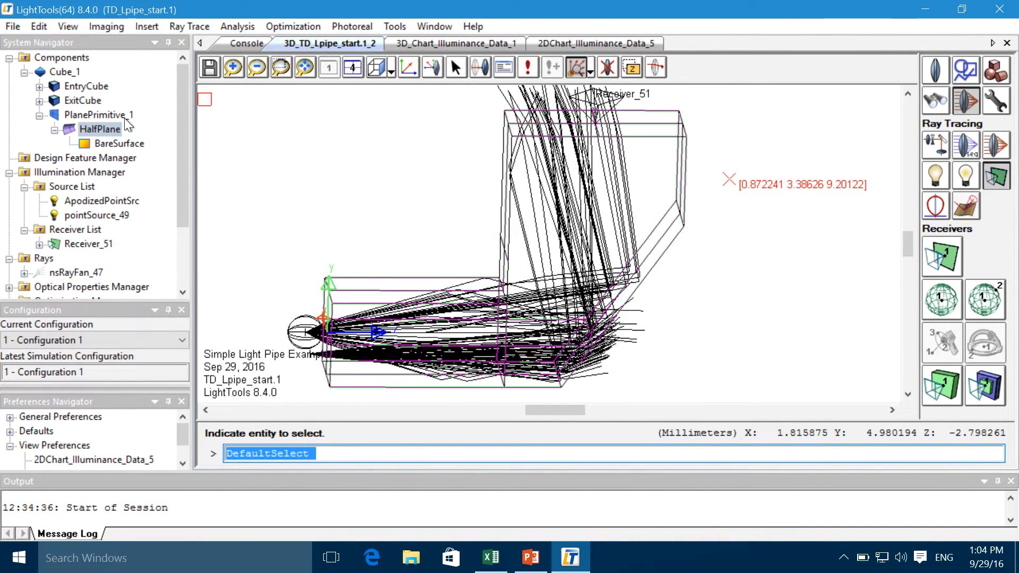
Run the simulation with the white-painted surface and compare the receiver's raster and surface illuminance charts.
{"action": "left_click", "coordinate": [528, 68]}
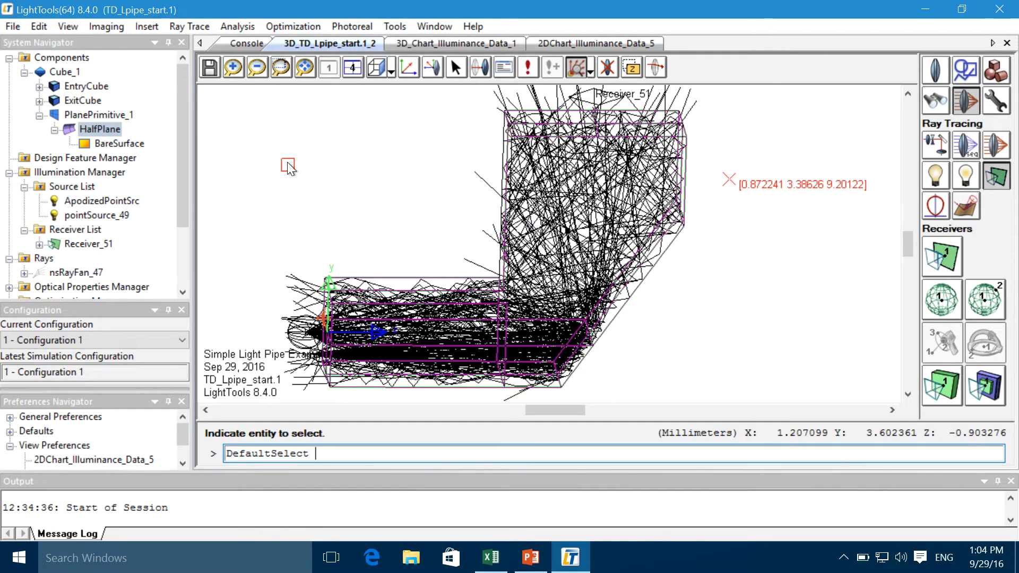
{"action": "left_click", "coordinate": [291, 26]}
{"action": "mouse_move", "coordinate": [245, 26]}
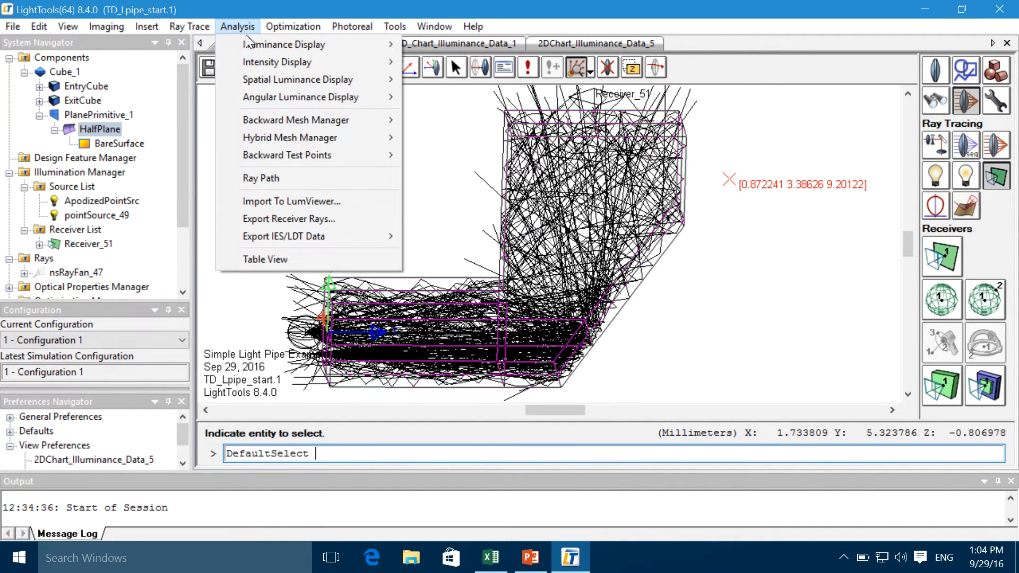
{"action": "mouse_move", "coordinate": [318, 44]}
{"action": "left_click", "coordinate": [421, 96]}
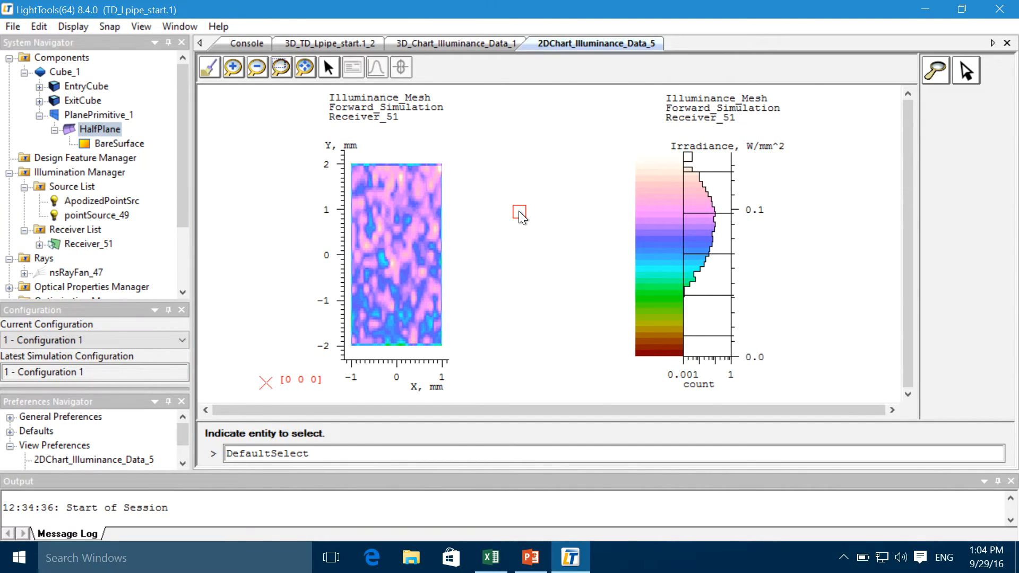
{"action": "left_click", "coordinate": [475, 48]}
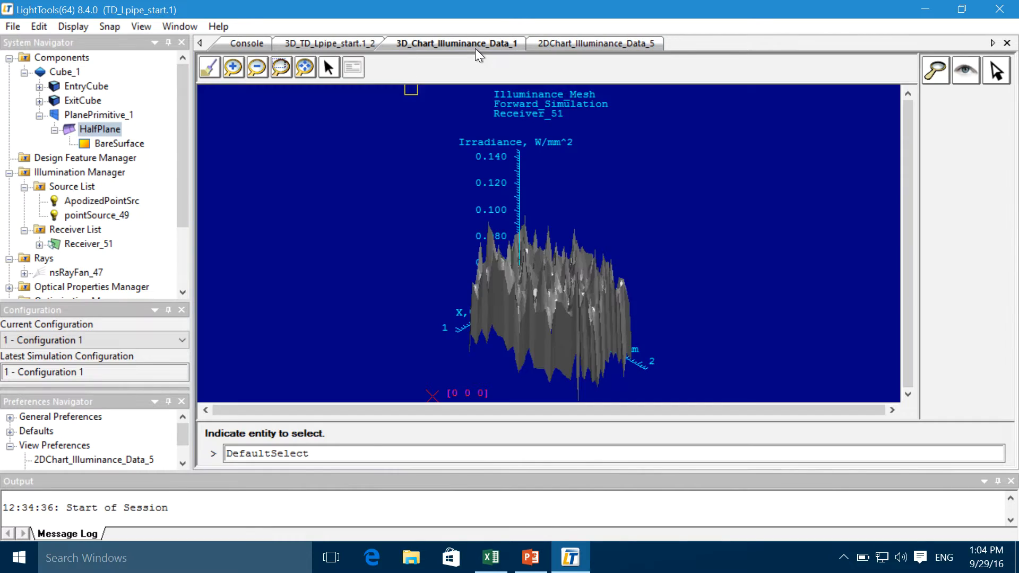
{"action": "left_click", "coordinate": [599, 43]}
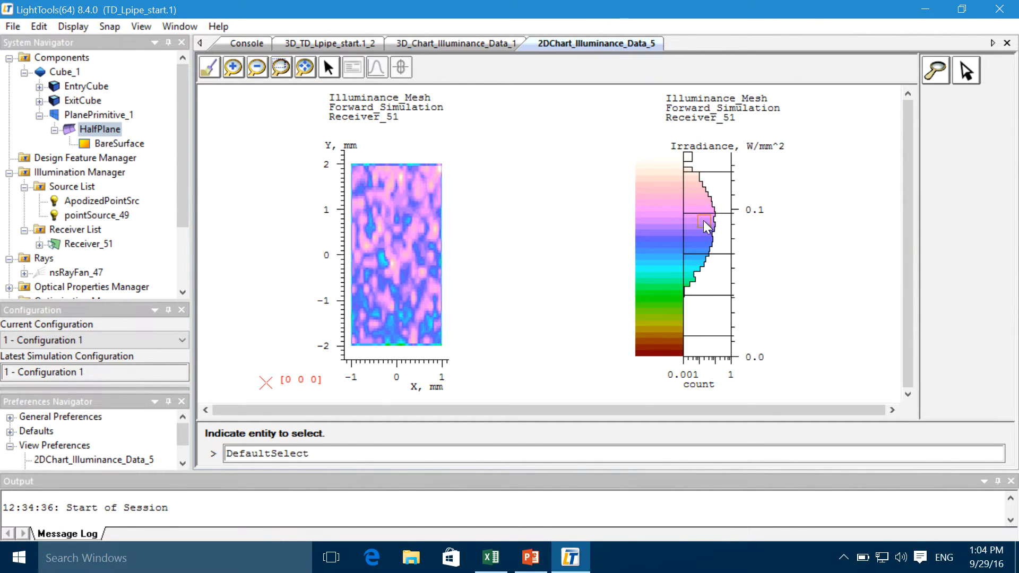
Close the 3D model view and both illuminance chart windows.
{"action": "left_click", "coordinate": [287, 43]}
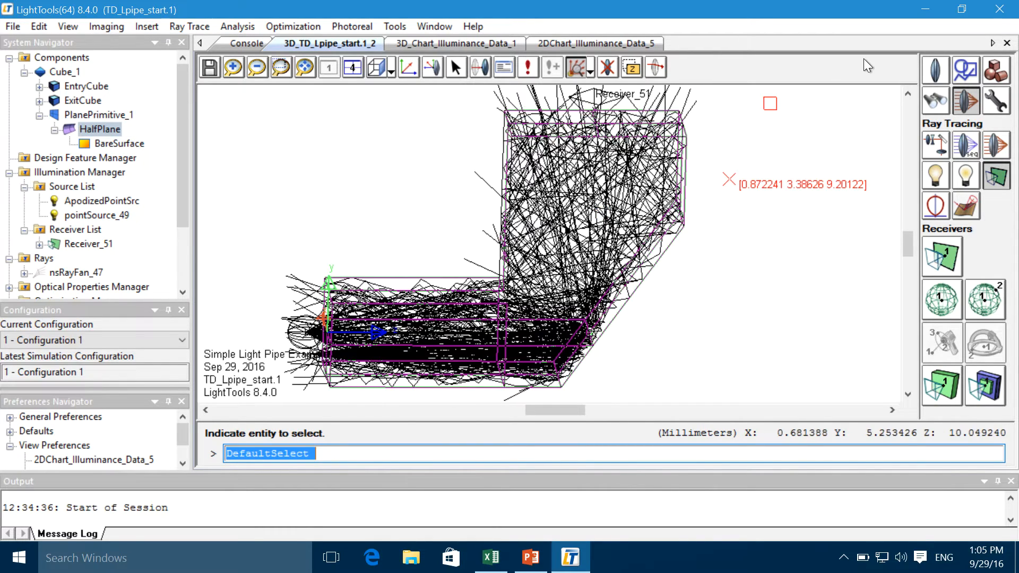
{"action": "left_click", "coordinate": [1006, 42]}
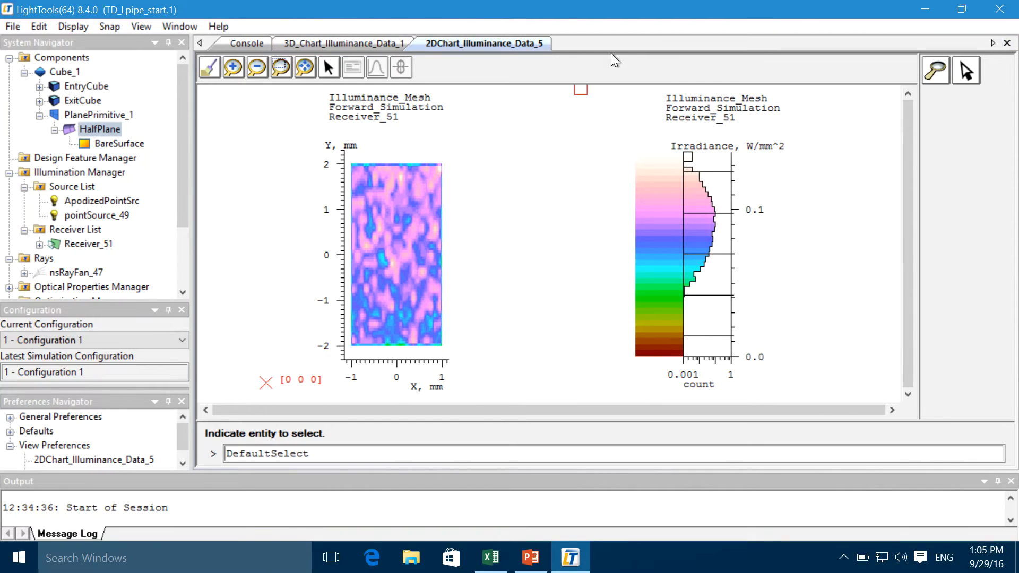
{"action": "left_click", "coordinate": [1007, 42]}
{"action": "left_click", "coordinate": [1009, 44]}
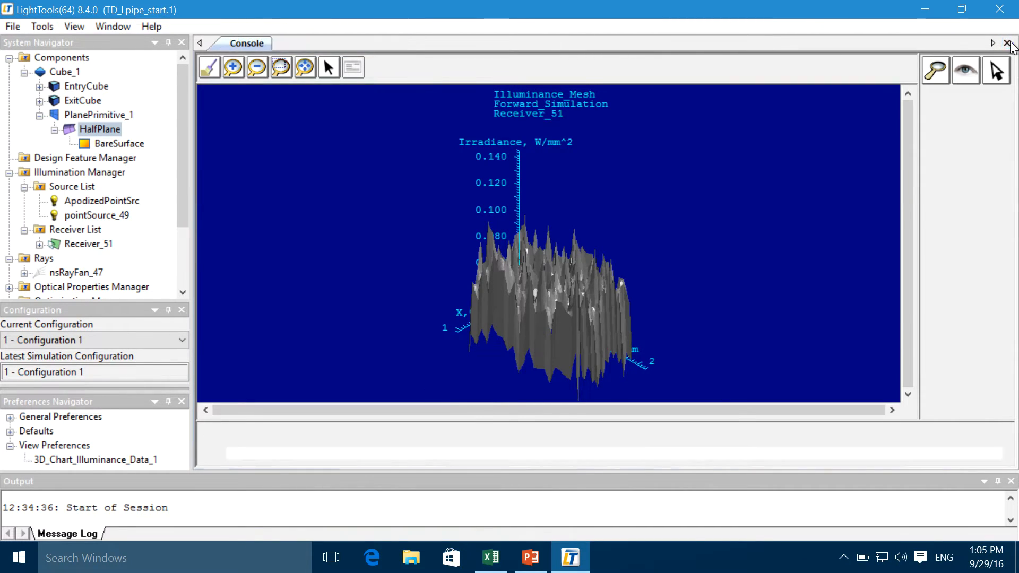
Close the light pipe model without saving its changes.
{"action": "left_click", "coordinate": [12, 24]}
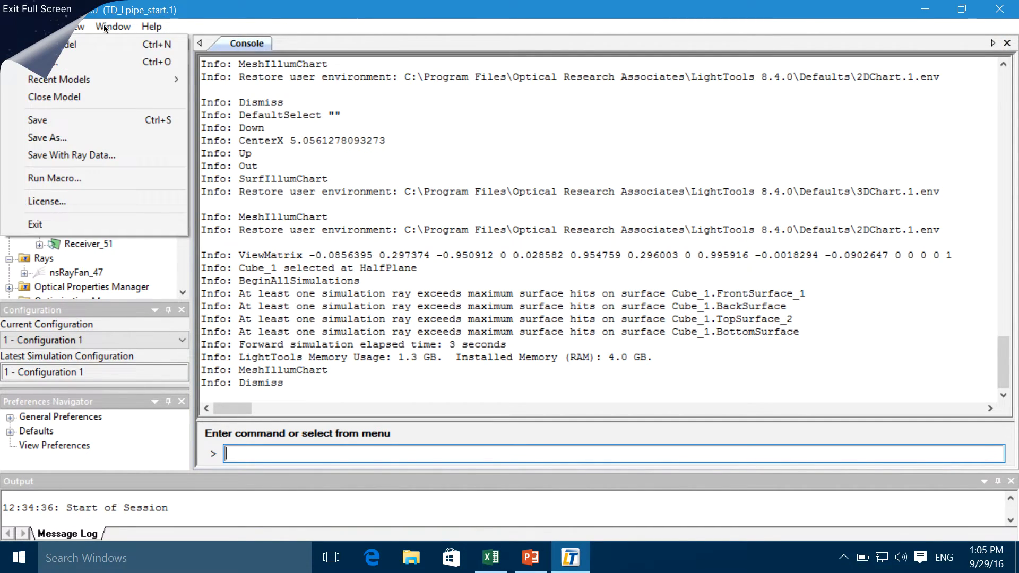
{"action": "left_click", "coordinate": [180, 11]}
{"action": "left_click", "coordinate": [13, 26]}
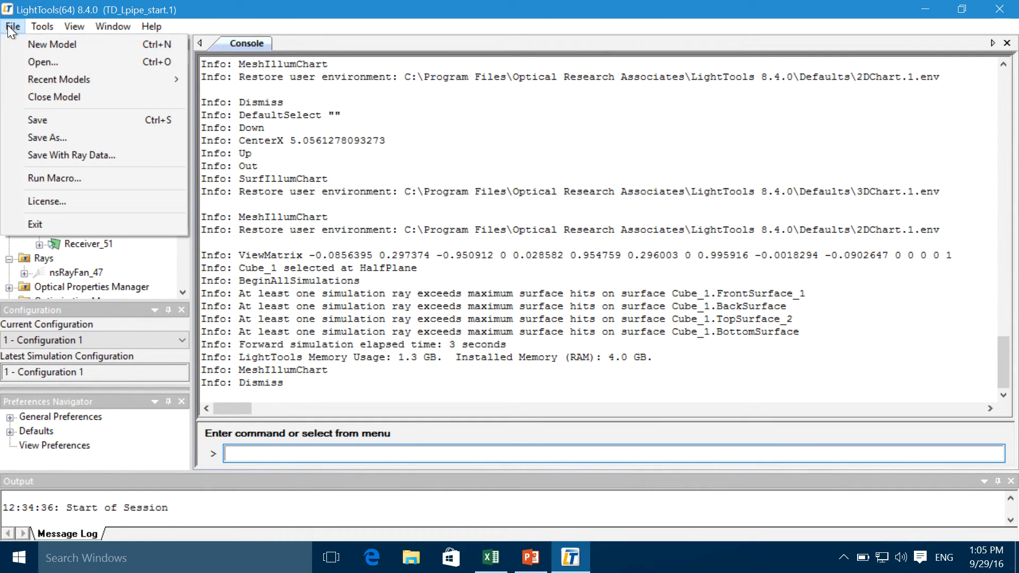
{"action": "left_click", "coordinate": [32, 162]}
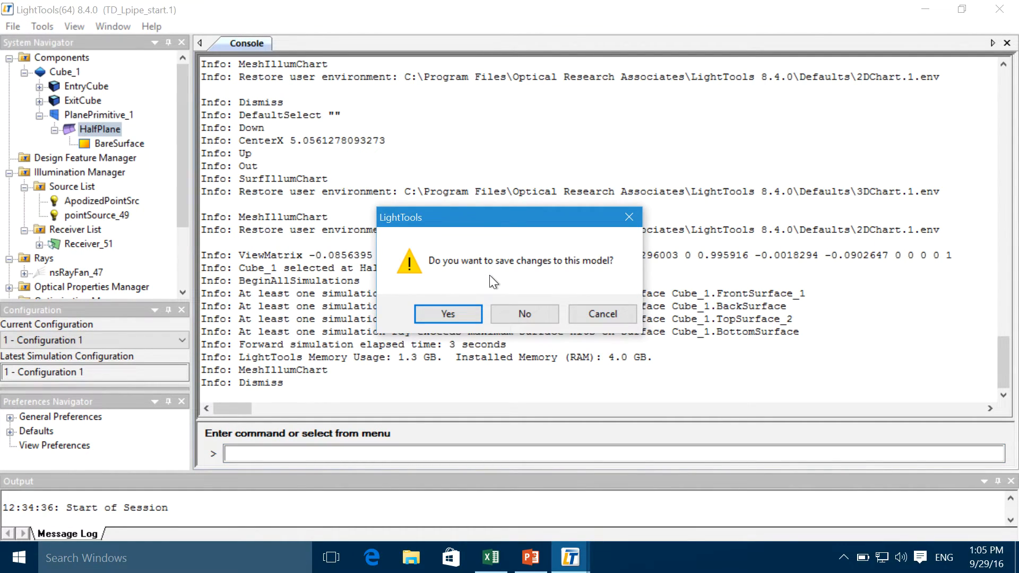
{"action": "left_click", "coordinate": [523, 314]}
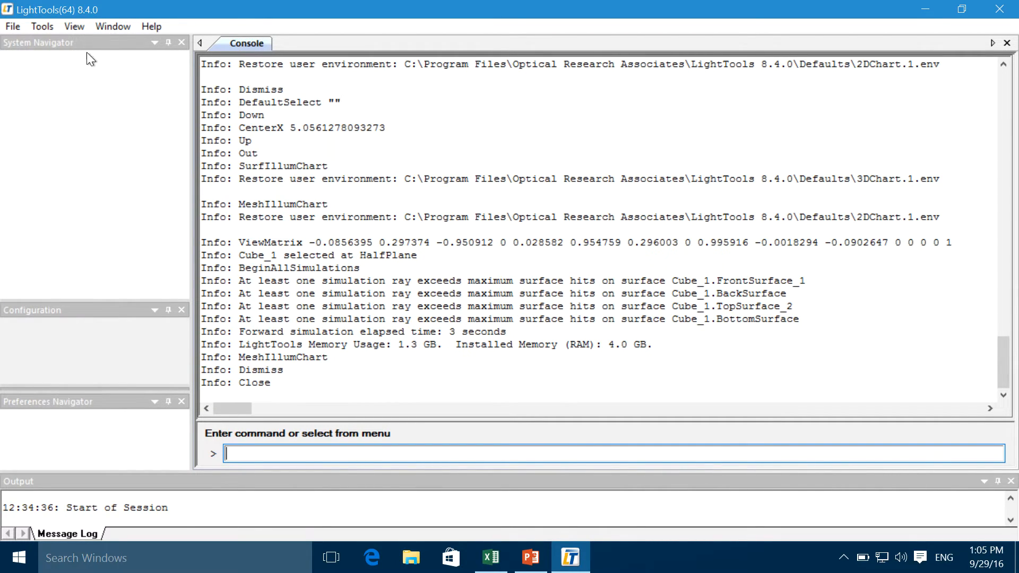
Create a new empty model and widen its 3D design view.
{"action": "left_click", "coordinate": [12, 26]}
{"action": "left_click", "coordinate": [20, 43]}
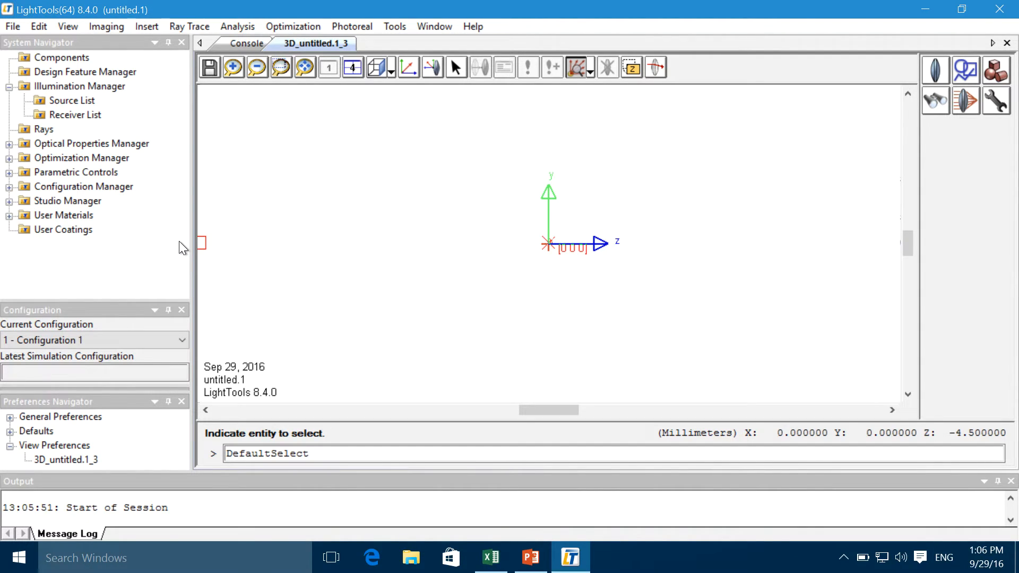
{"action": "left_click_drag", "start_coordinate": [192, 243], "coordinate": [163, 243]}
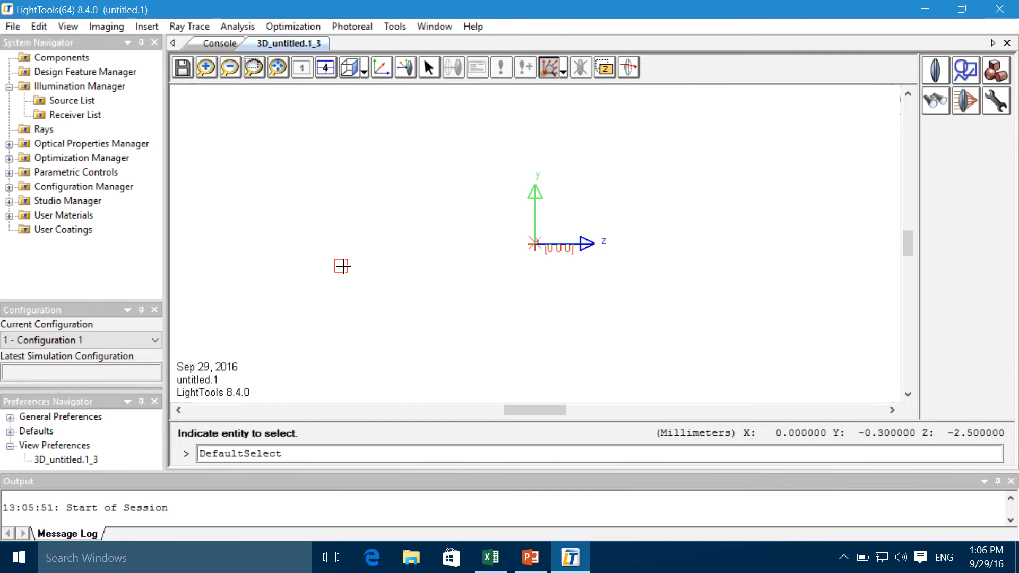
Open the Utility Library and launch the Solar Source utility from its solar tools.
{"action": "left_click", "coordinate": [387, 25]}
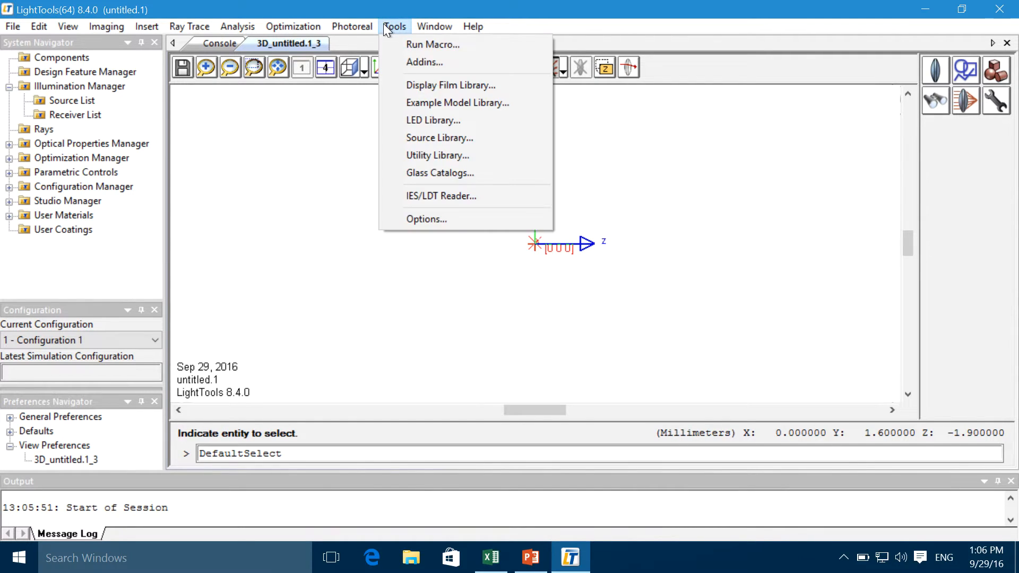
{"action": "mouse_move", "coordinate": [349, 25]}
{"action": "mouse_move", "coordinate": [395, 26]}
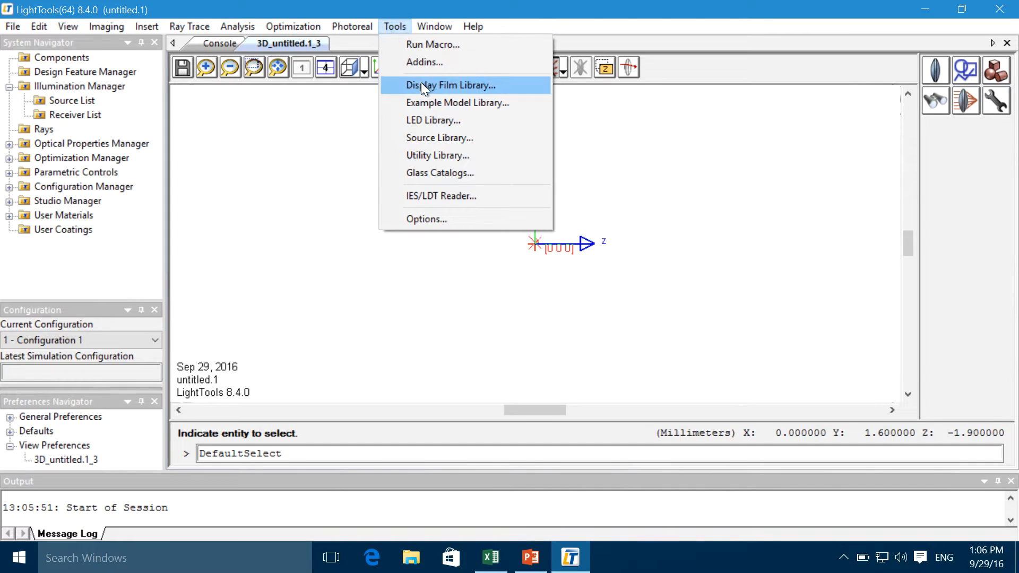
{"action": "left_click", "coordinate": [431, 153]}
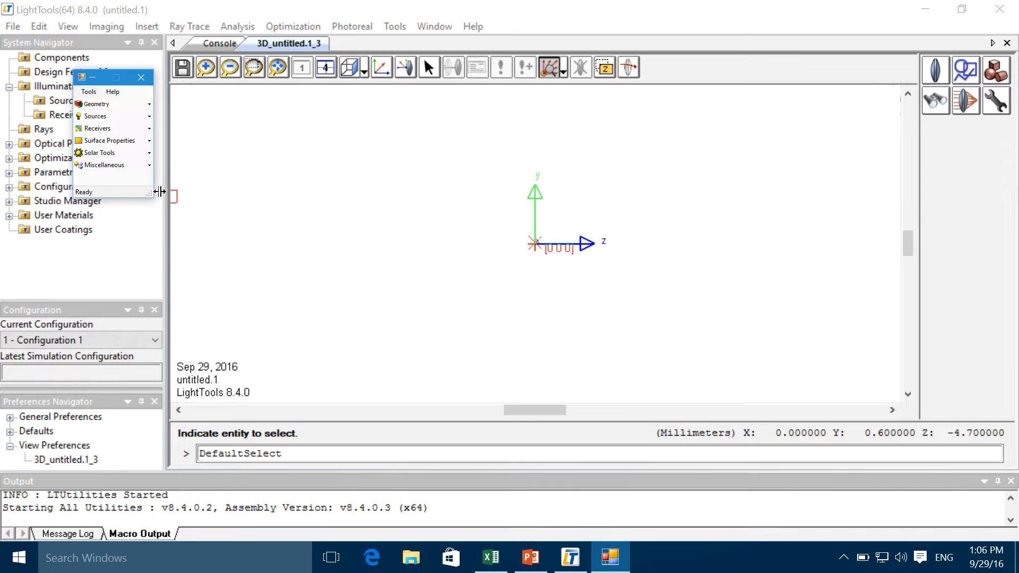
{"action": "mouse_move", "coordinate": [149, 190]}
{"action": "left_mouse_down"}
{"action": "mouse_move", "coordinate": [210, 240]}
{"action": "mouse_move", "coordinate": [161, 202]}
{"action": "left_mouse_up"}
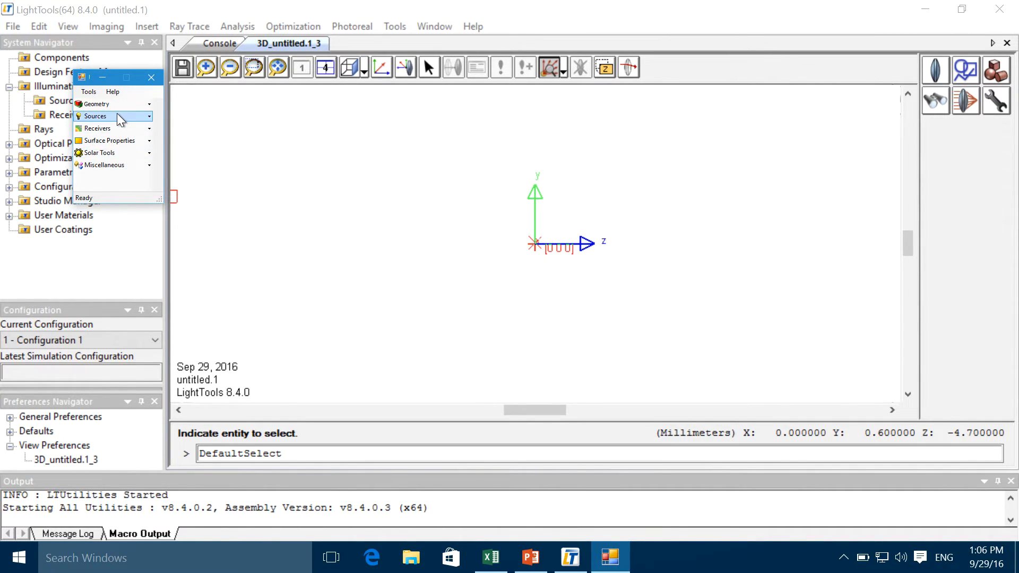
{"action": "left_click", "coordinate": [116, 158]}
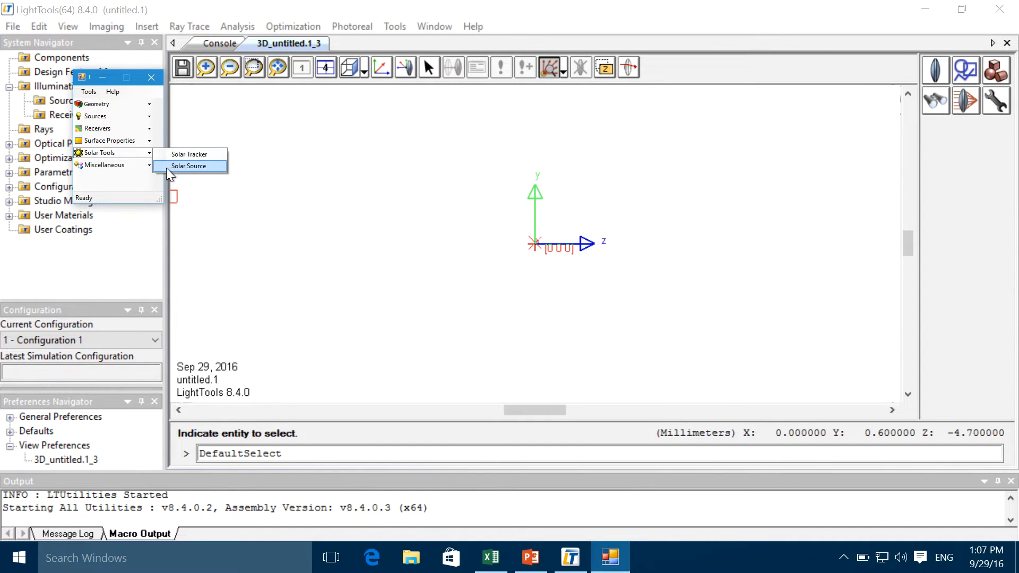
{"action": "left_click", "coordinate": [180, 166]}
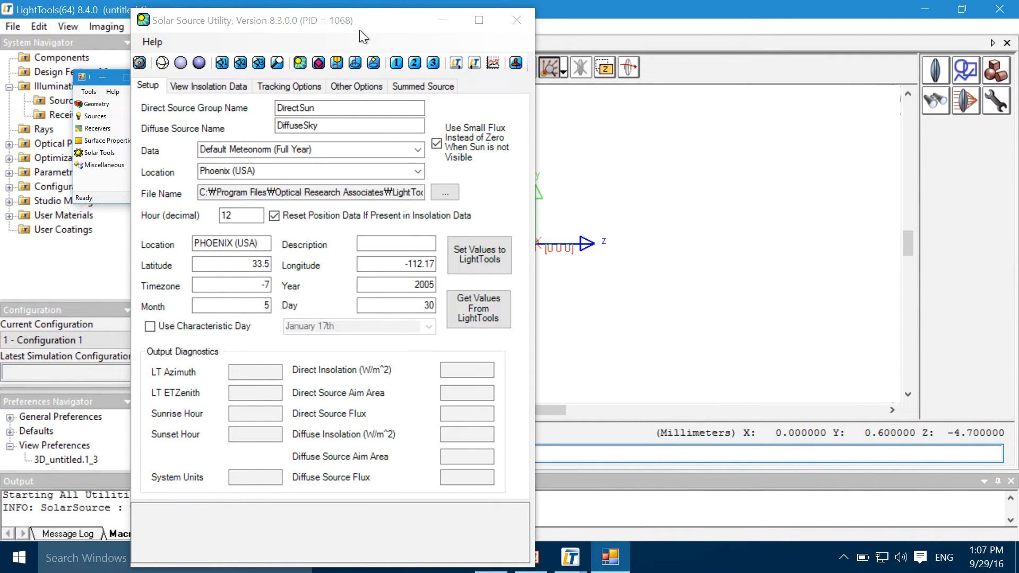
Send the Phoenix (USA) solar location values for hour 12 from the Solar Source utility to LightTools.
{"action": "left_click_drag", "start_coordinate": [359, 31], "coordinate": [262, 35]}
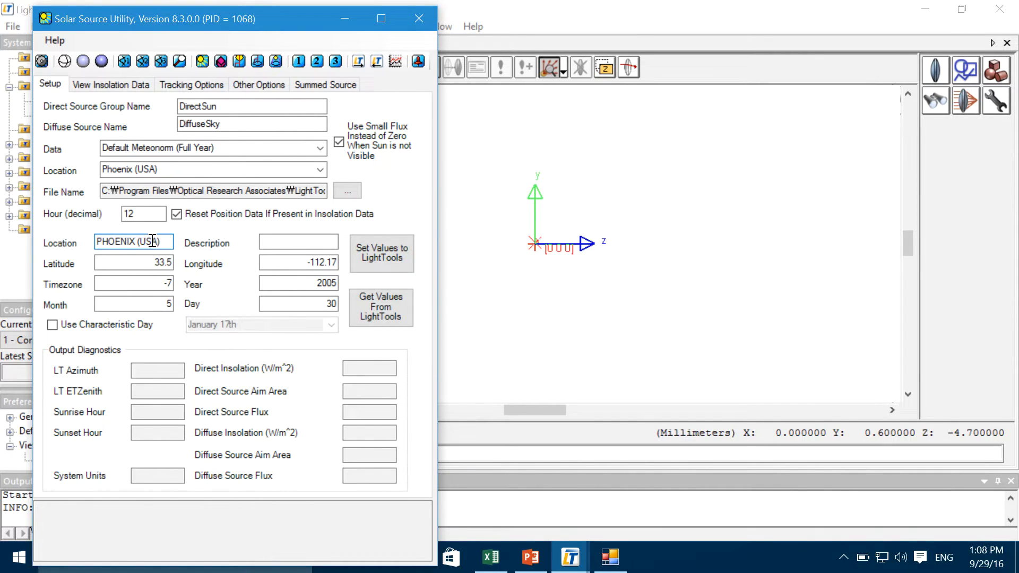
{"action": "left_click", "coordinate": [146, 263]}
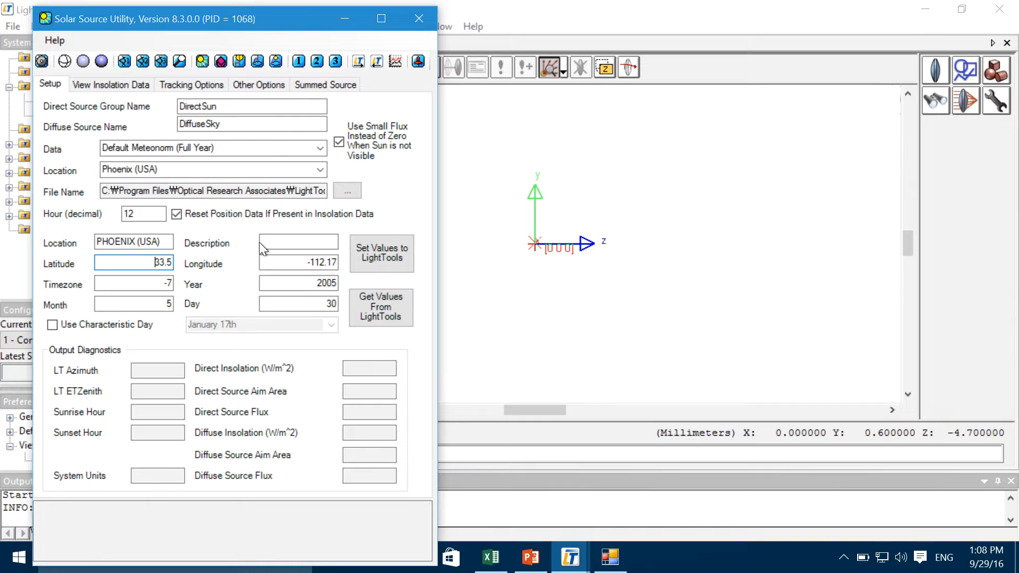
{"action": "left_click", "coordinate": [360, 251]}
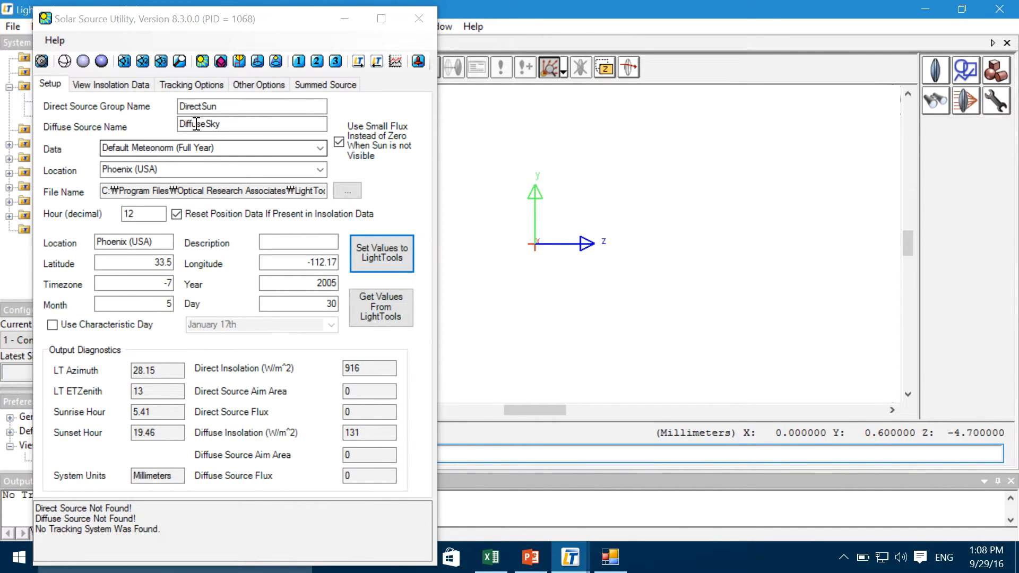
Show the Solar Source utility's toolbar setup options and move its window clear of the model navigator.
{"action": "left_click", "coordinate": [121, 62]}
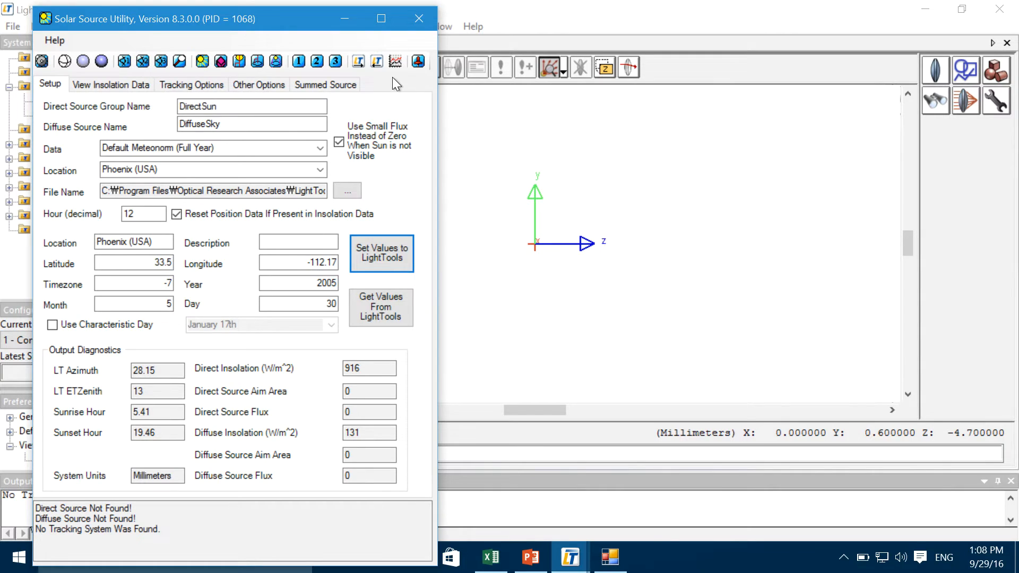
{"action": "left_click", "coordinate": [42, 61]}
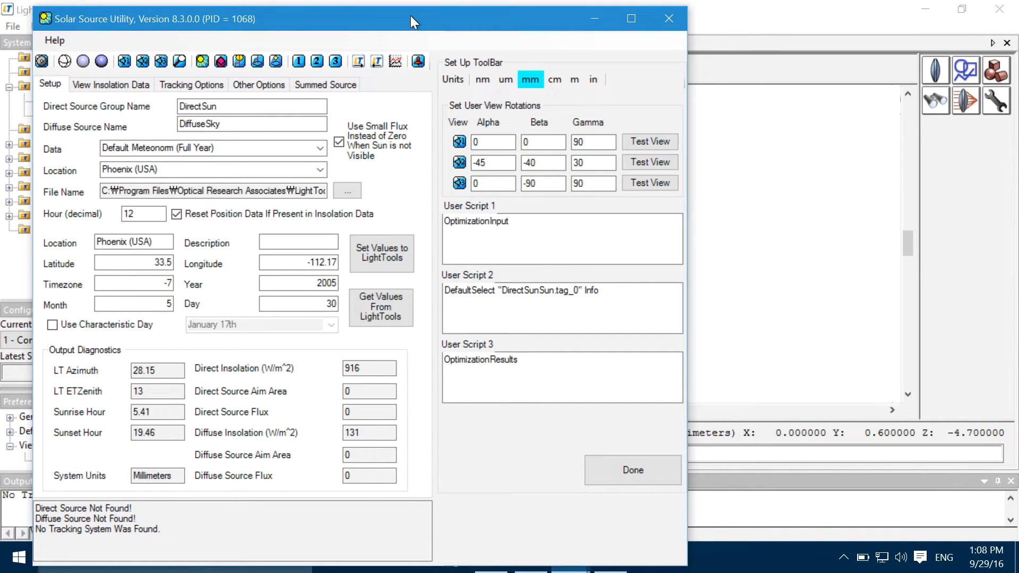
{"action": "left_click_drag", "start_coordinate": [263, 20], "coordinate": [607, 54]}
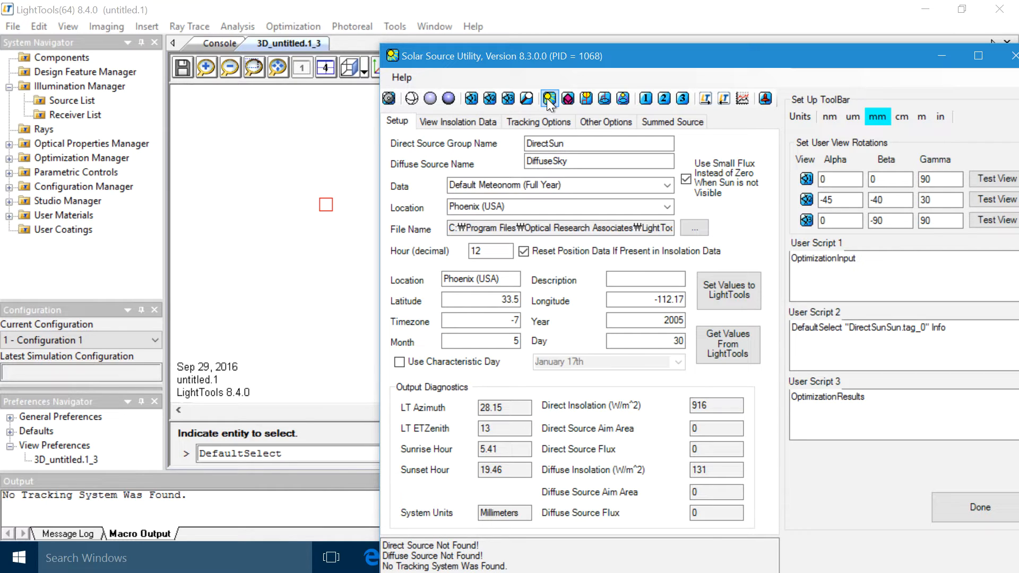
Create the direct and diffuse solar sources with the default source creation options, accepting the change of system units to meters.
{"action": "left_click", "coordinate": [595, 121]}
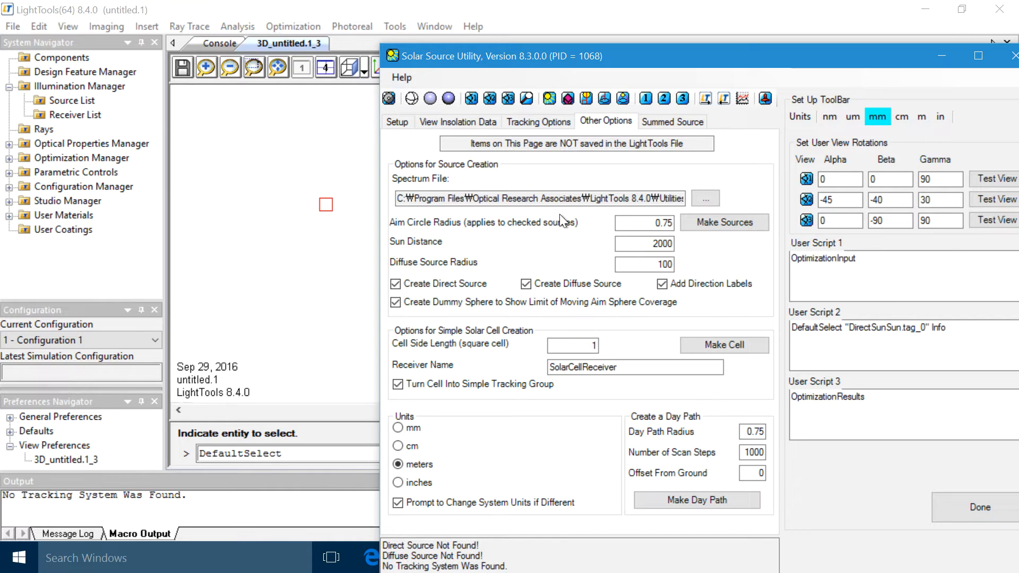
{"action": "left_click", "coordinate": [549, 100]}
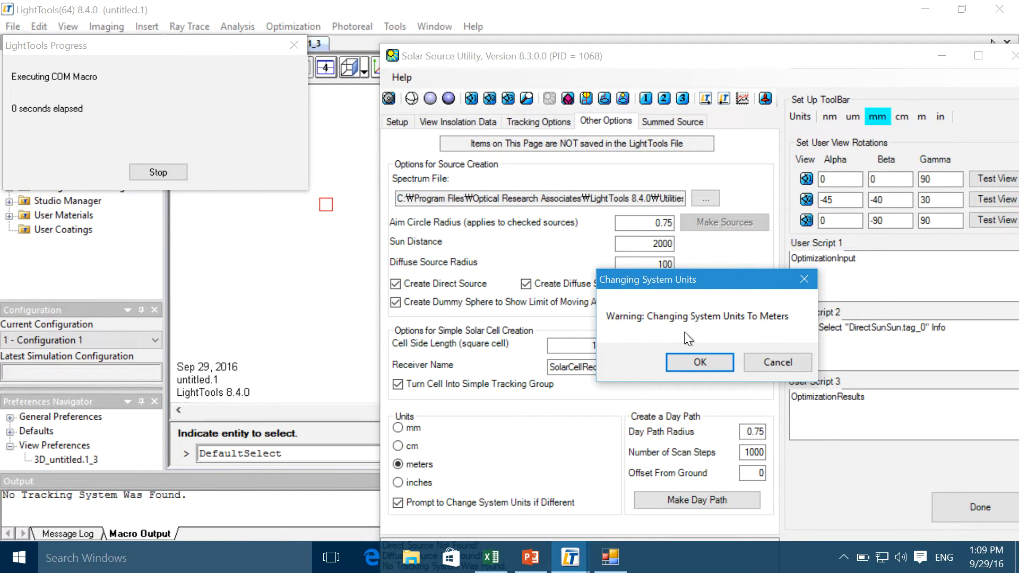
{"action": "left_click", "coordinate": [683, 358]}
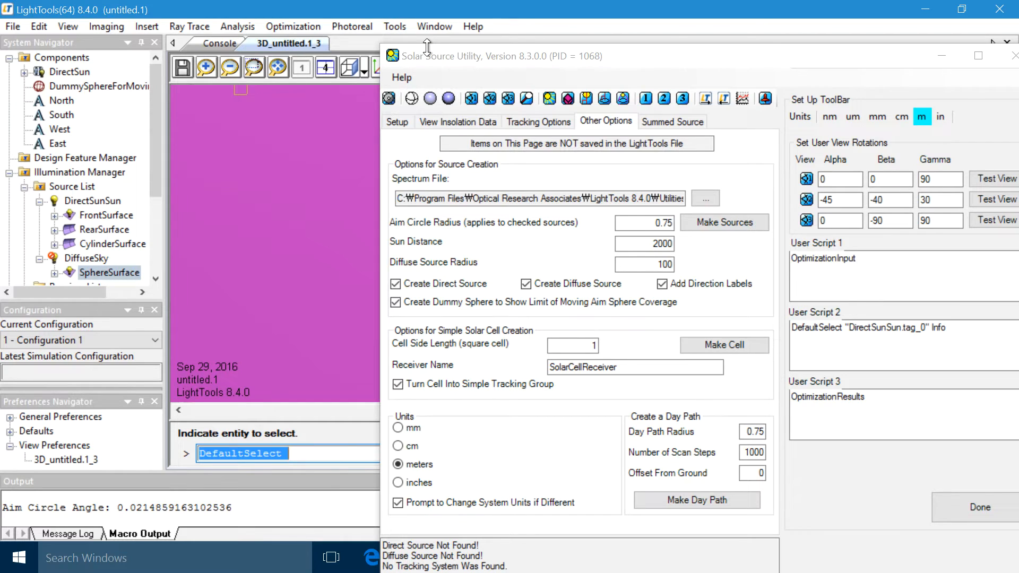
Minimize the Solar Source utility, fit the whole model in the 3D view and hide the DiffuseSky source.
{"action": "left_click_drag", "start_coordinate": [442, 55], "coordinate": [324, 75]}
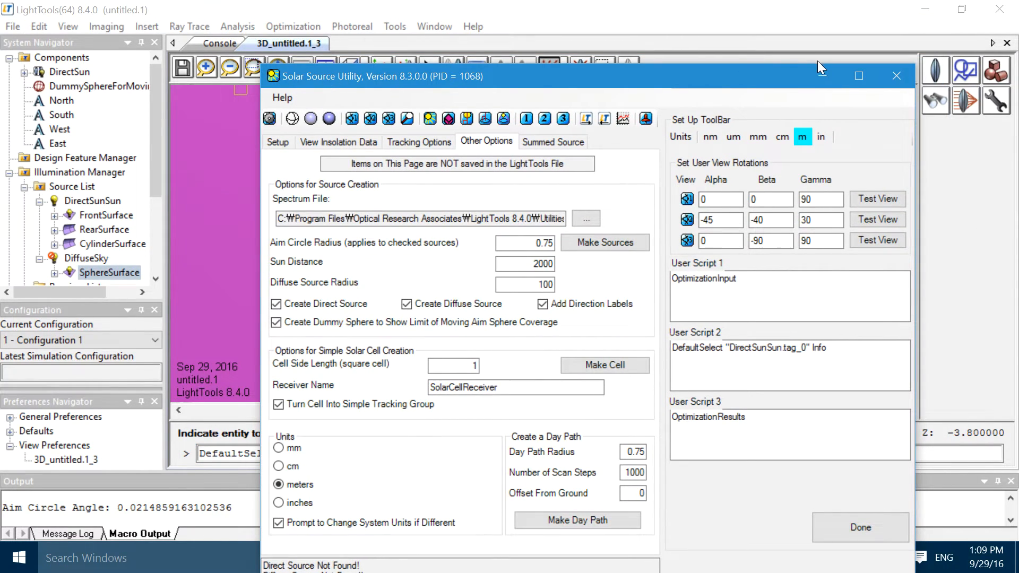
{"action": "left_click", "coordinate": [821, 76]}
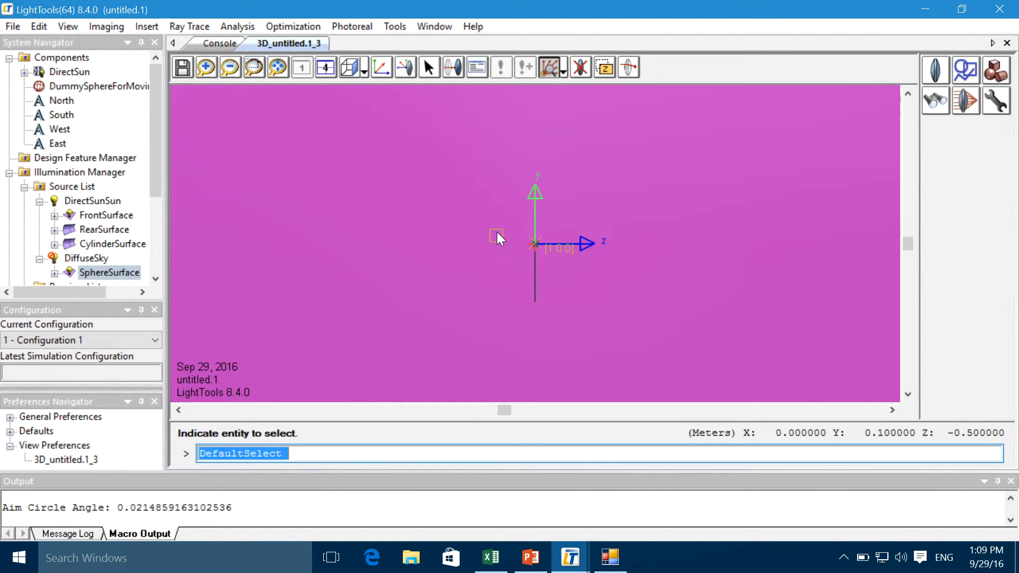
{"action": "left_click", "coordinate": [277, 68]}
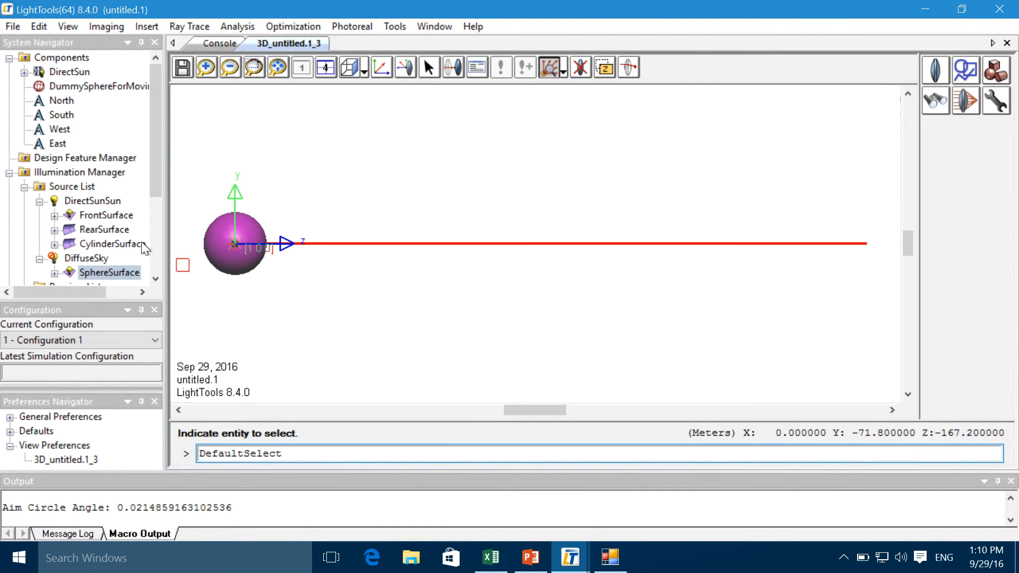
{"action": "left_click", "coordinate": [154, 280]}
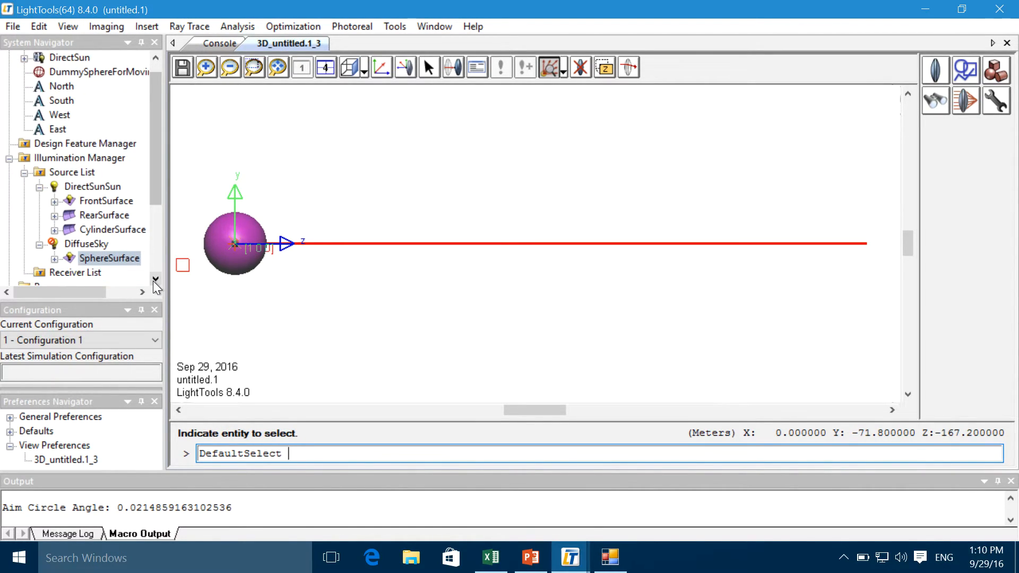
{"action": "right_click", "coordinate": [96, 247]}
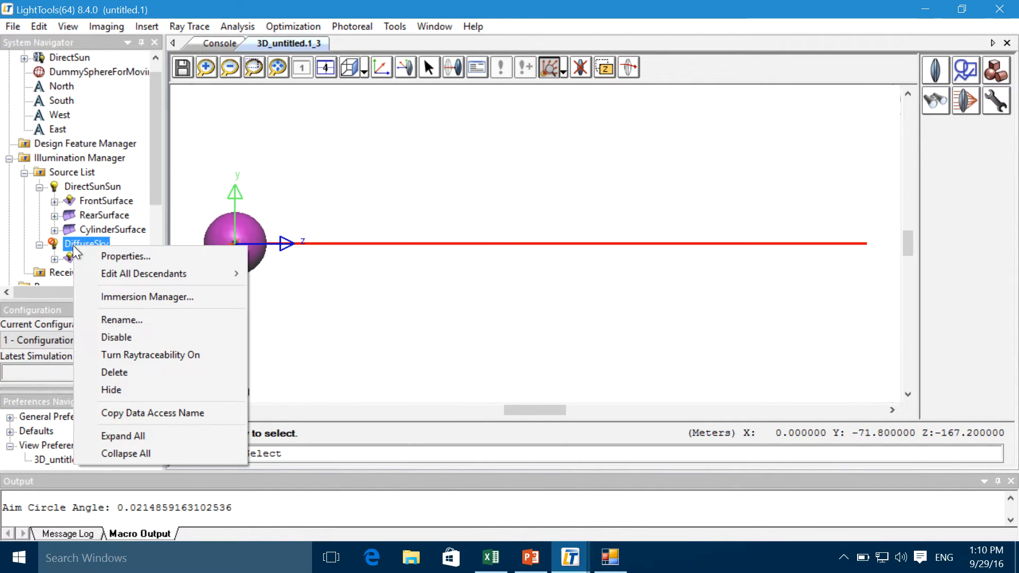
{"action": "left_click", "coordinate": [156, 393]}
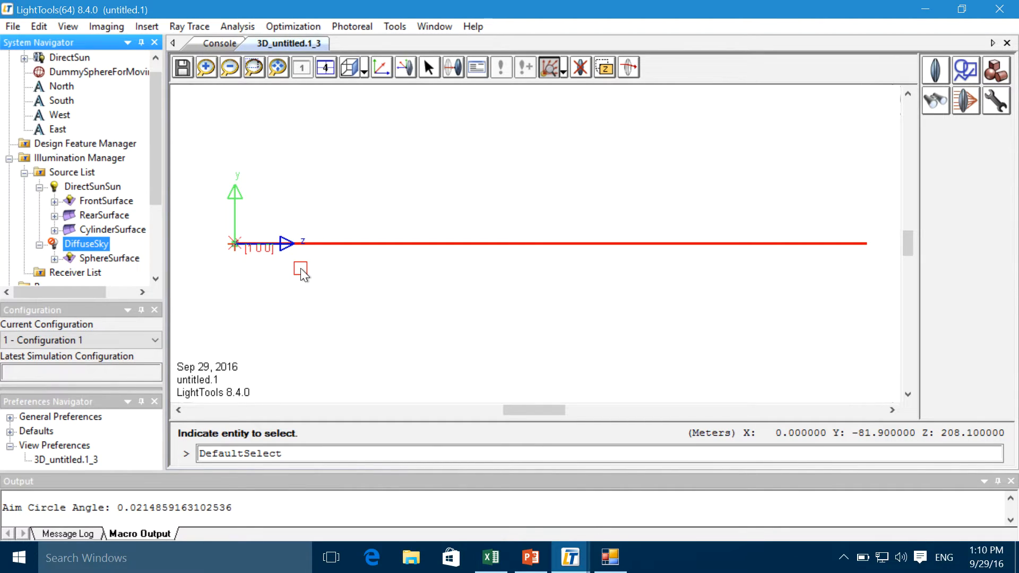
Restore the Solar Source utility and rotate the model to the second user view (-45, -40, 30).
{"action": "left_click", "coordinate": [626, 564]}
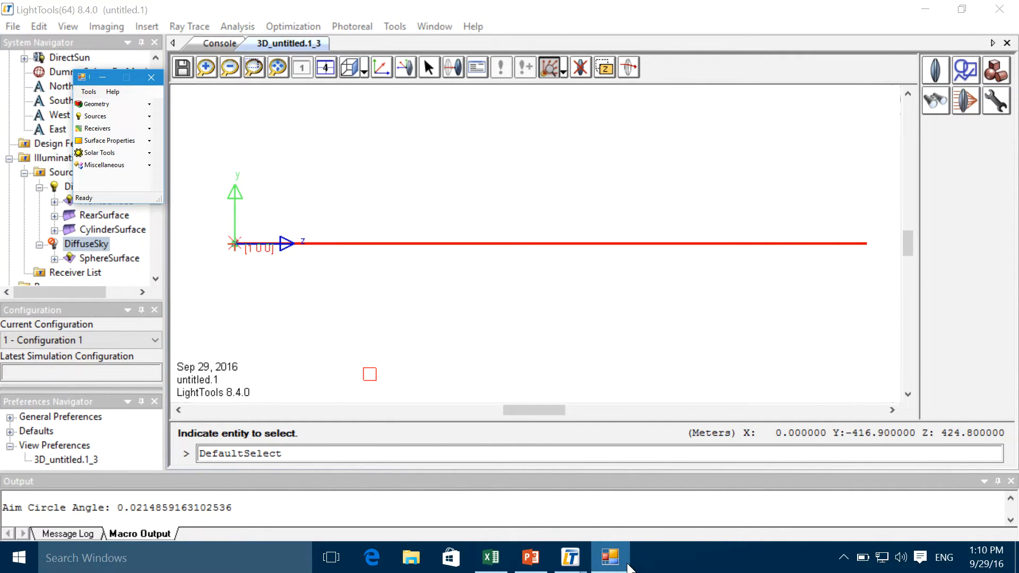
{"action": "left_click", "coordinate": [610, 558]}
{"action": "mouse_move", "coordinate": [571, 557]}
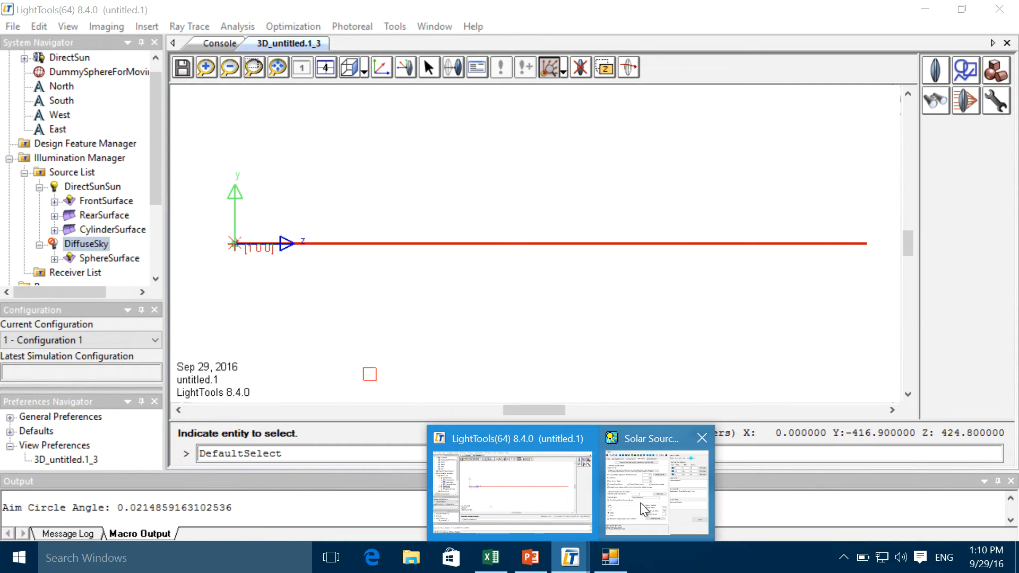
{"action": "left_click", "coordinate": [640, 503]}
{"action": "left_click_drag", "start_coordinate": [613, 78], "coordinate": [649, 78]}
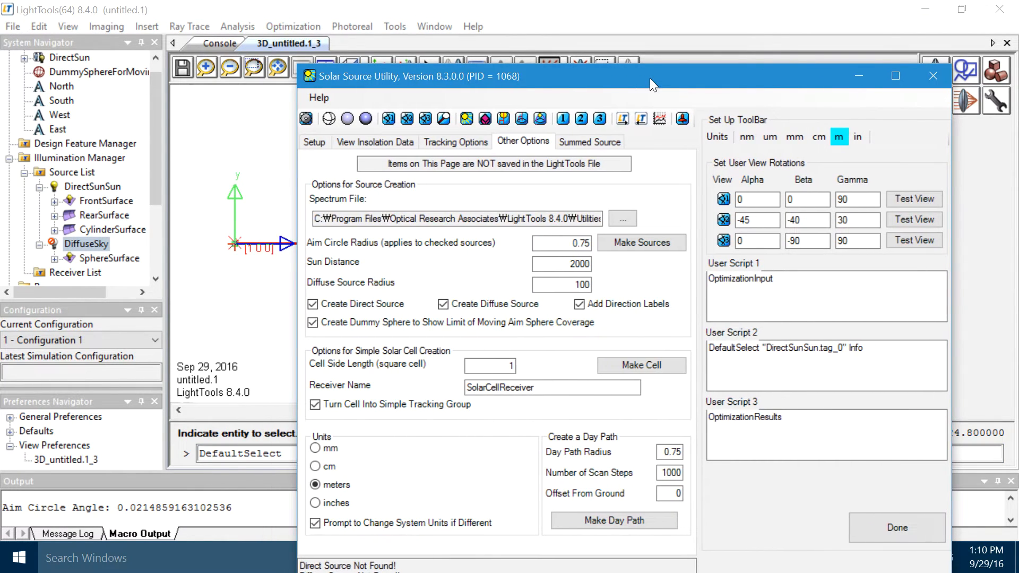
{"action": "left_click", "coordinate": [407, 118]}
{"action": "left_click_drag", "start_coordinate": [410, 77], "coordinate": [616, 98]}
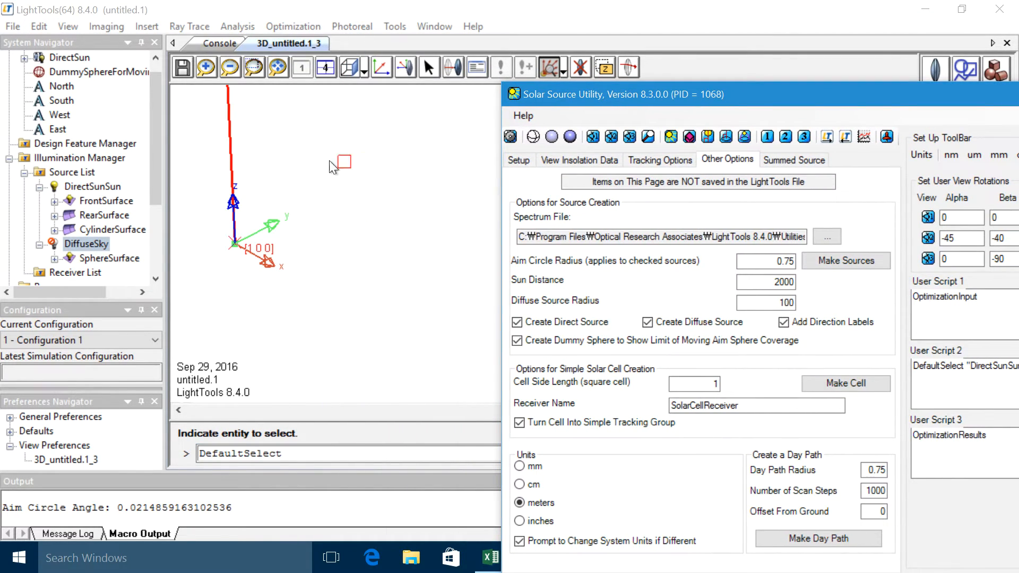
Zoom to the diffuse source aim area and reapply the second user view to inspect the direction labels and aim sphere.
{"action": "left_click", "coordinate": [254, 68]}
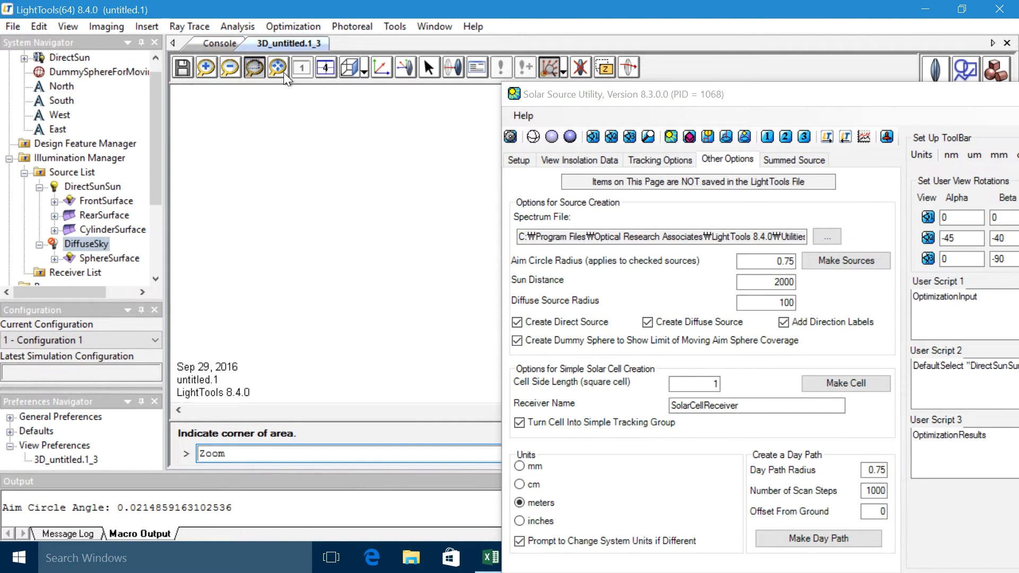
{"action": "left_click_drag", "start_coordinate": [572, 97], "coordinate": [708, 267]}
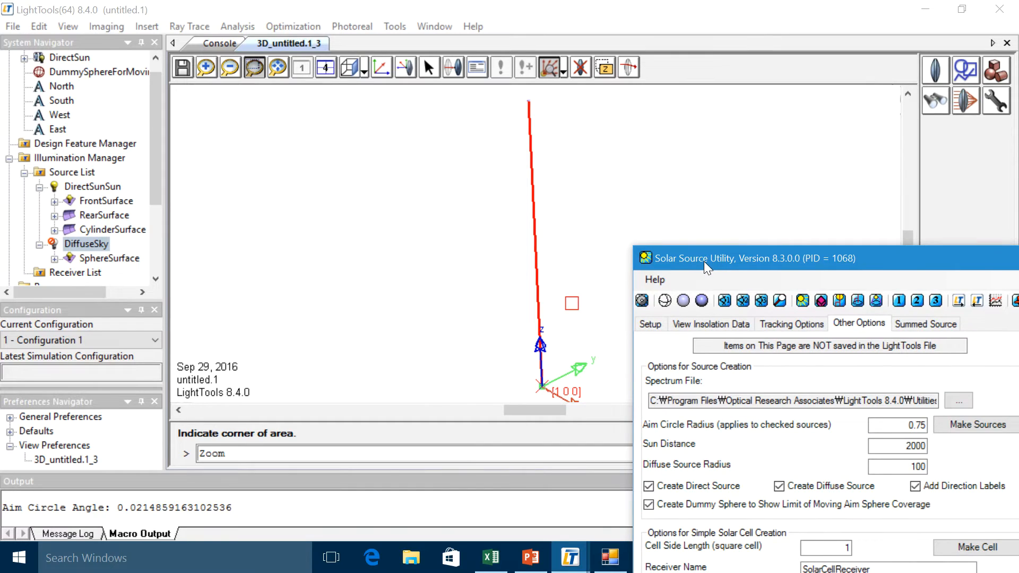
{"action": "left_click", "coordinate": [786, 307]}
{"action": "left_click", "coordinate": [780, 300]}
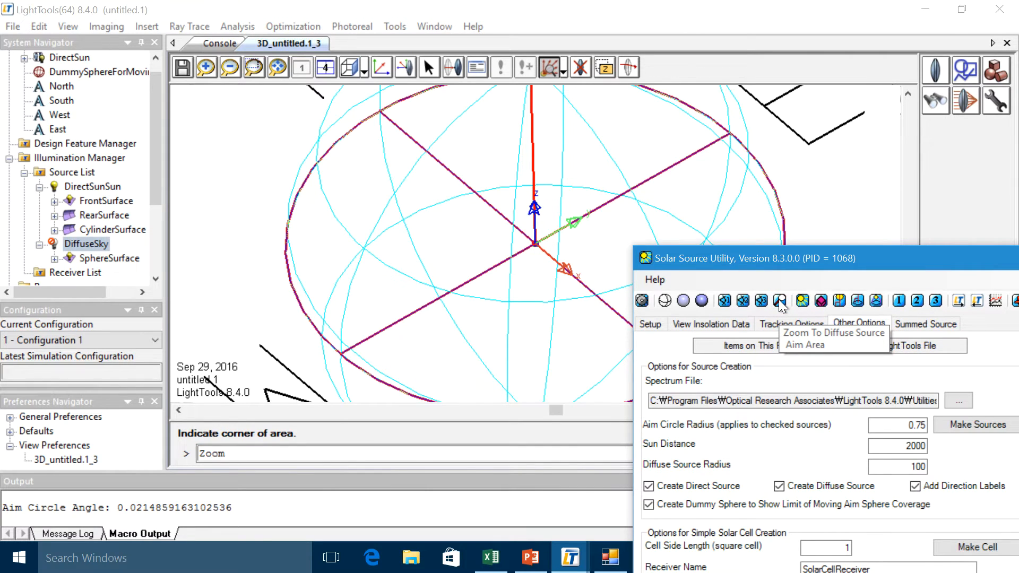
{"action": "left_click", "coordinate": [741, 299]}
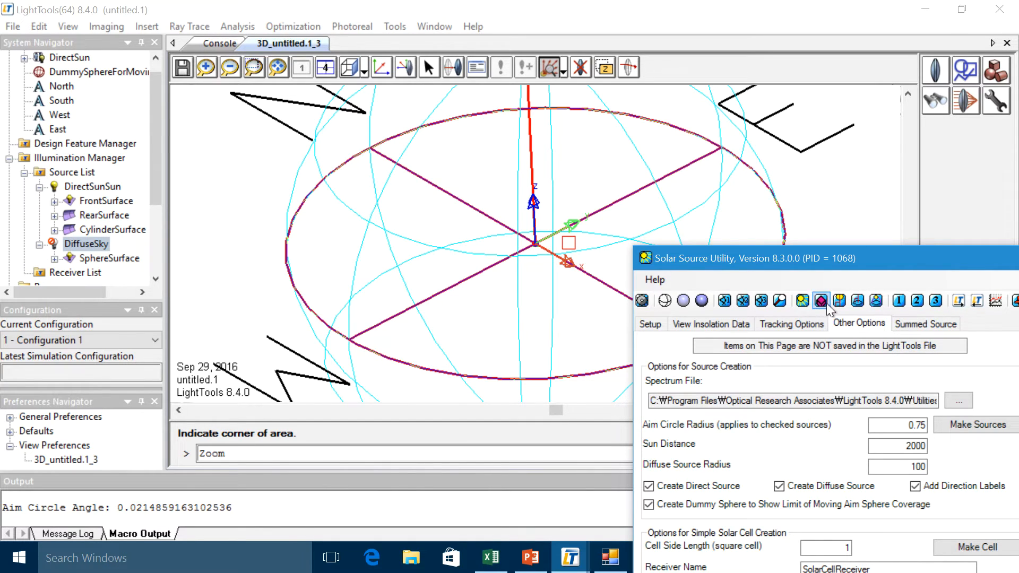
Create a square solar cell with a 0.1 m side length, keeping the SolarCellReceiver name and the simple tracking group option.
{"action": "left_click_drag", "start_coordinate": [878, 261], "coordinate": [887, 191]}
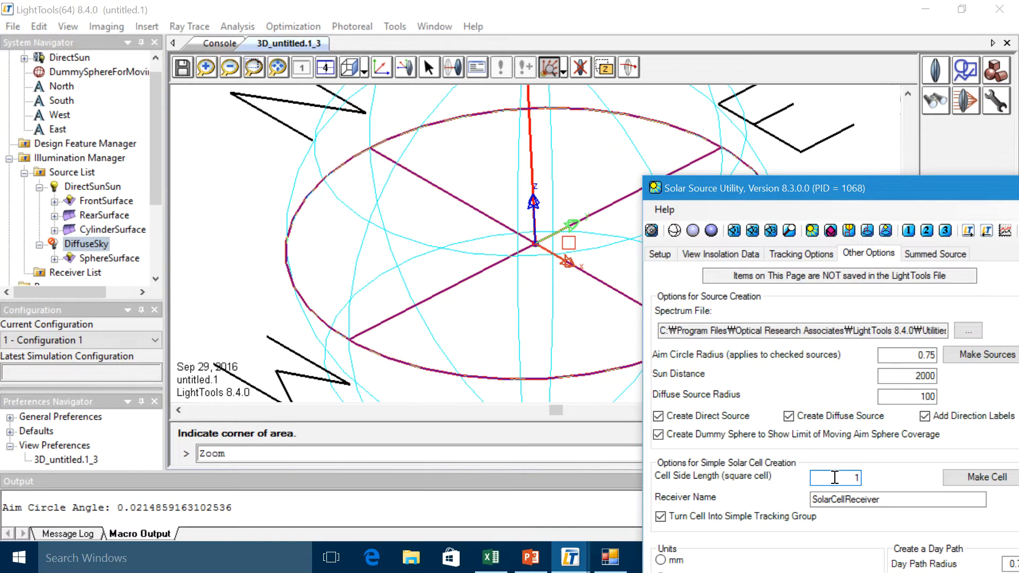
{"action": "type", "text": "0"}
{"action": "key", "text": "Delete"}
{"action": "type", "text": ".5"}
{"action": "key", "text": "BackSpace"}
{"action": "type", "text": "05"}
{"action": "key", "text": "BackSpace"}
{"action": "key", "text": "BackSpace"}
{"action": "type", "text": "1"}
{"action": "left_click_drag", "start_coordinate": [918, 199], "coordinate": [842, 199]}
{"action": "left_click", "coordinate": [887, 474]}
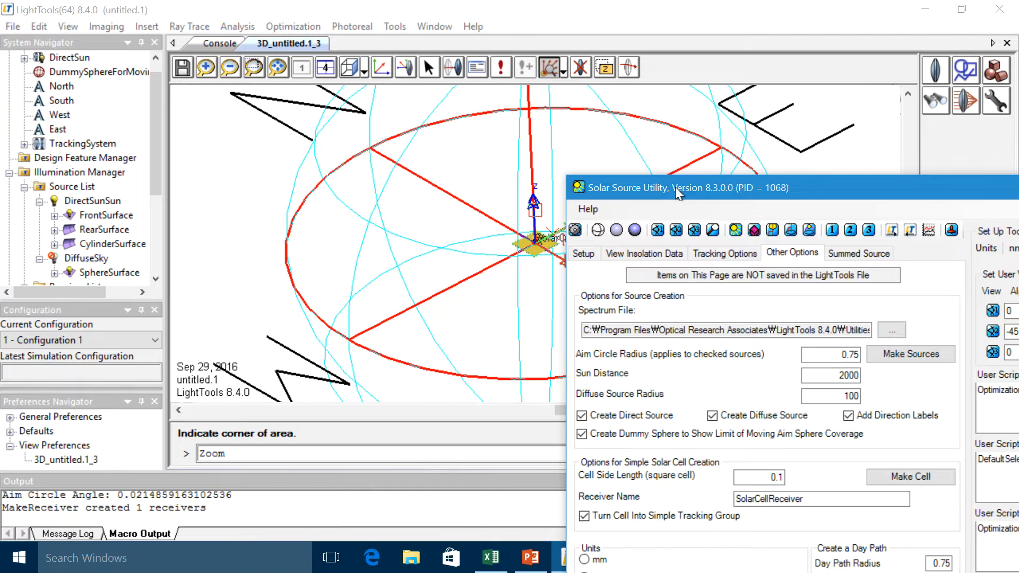
Run the simulation with the solar cell uncovered in the 3D view and display its illuminance as a raster chart.
{"action": "left_click_drag", "start_coordinate": [676, 187], "coordinate": [767, 198]}
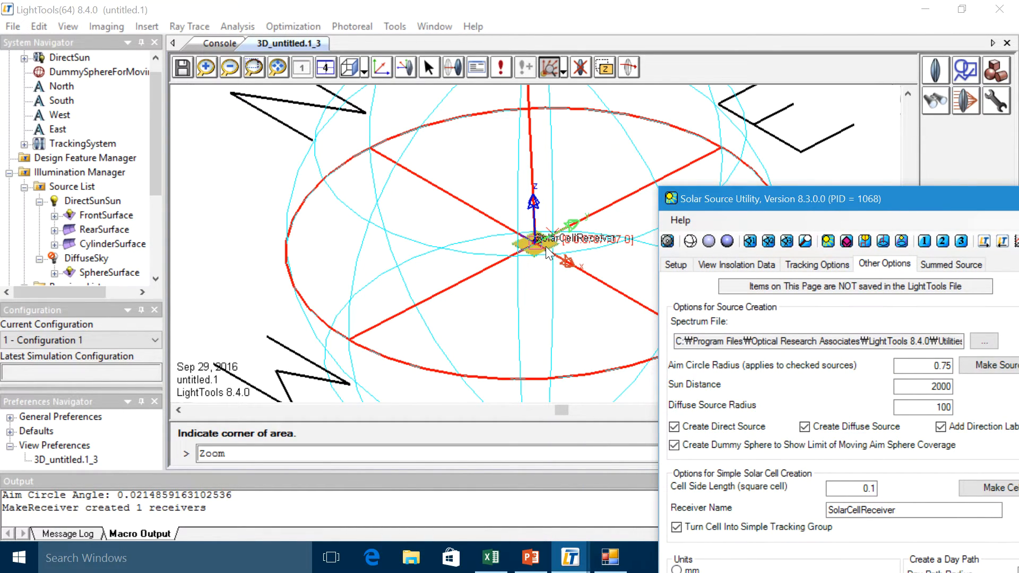
{"action": "left_click_drag", "start_coordinate": [793, 202], "coordinate": [688, 202]}
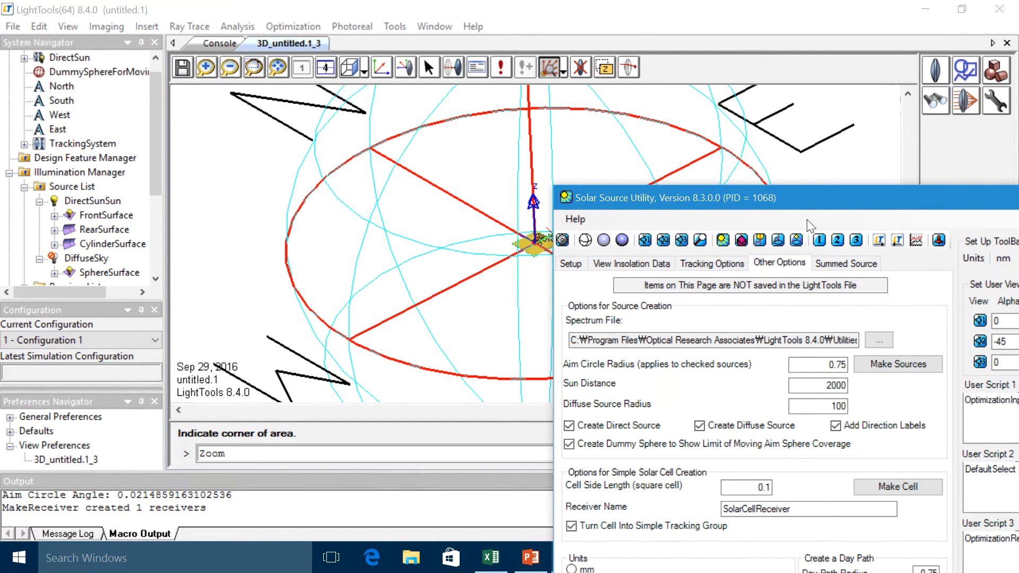
{"action": "left_click_drag", "start_coordinate": [812, 206], "coordinate": [777, 326]}
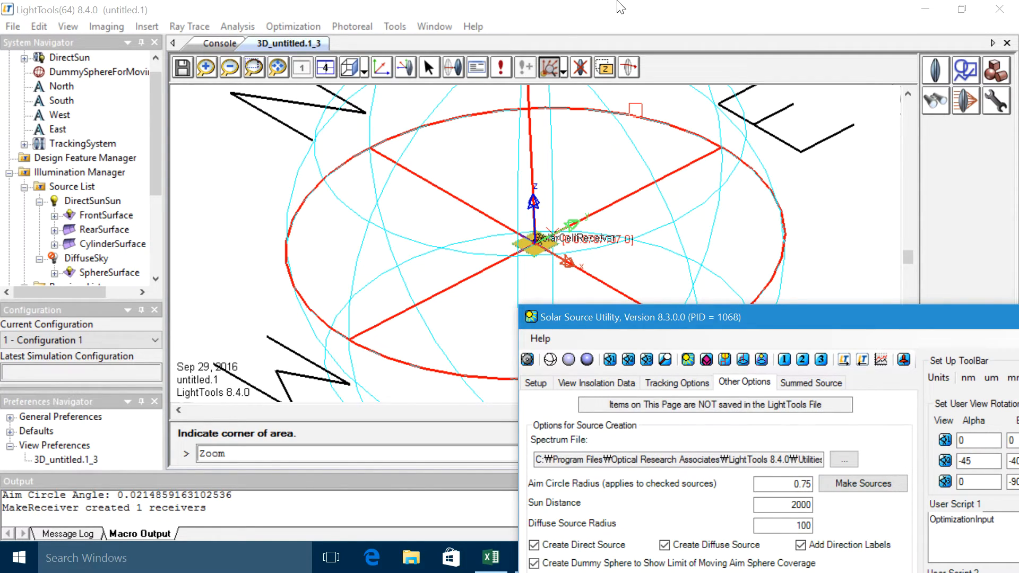
{"action": "left_click", "coordinate": [499, 70]}
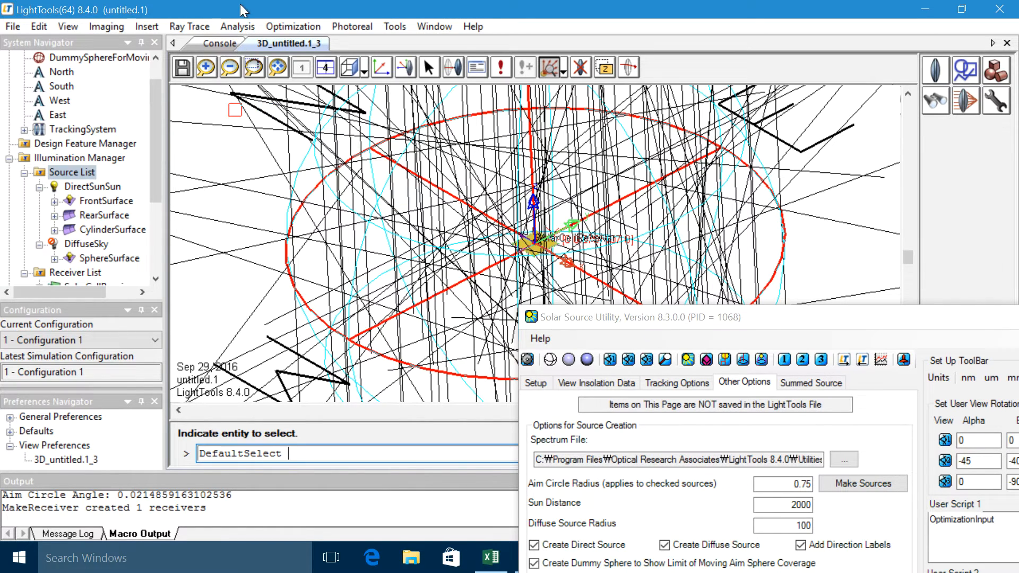
{"action": "left_click", "coordinate": [236, 27]}
{"action": "mouse_move", "coordinate": [239, 44]}
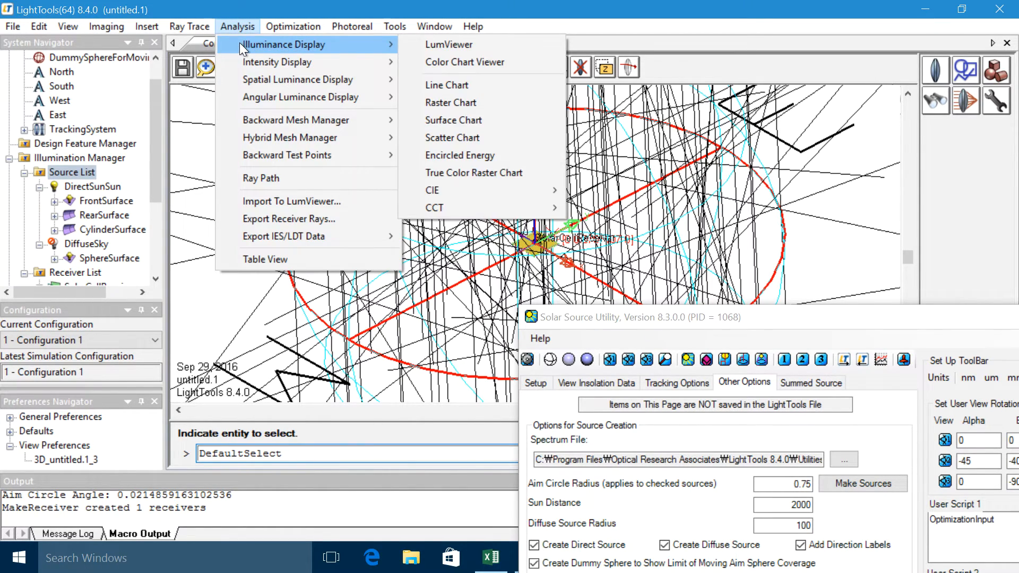
{"action": "left_click", "coordinate": [451, 103]}
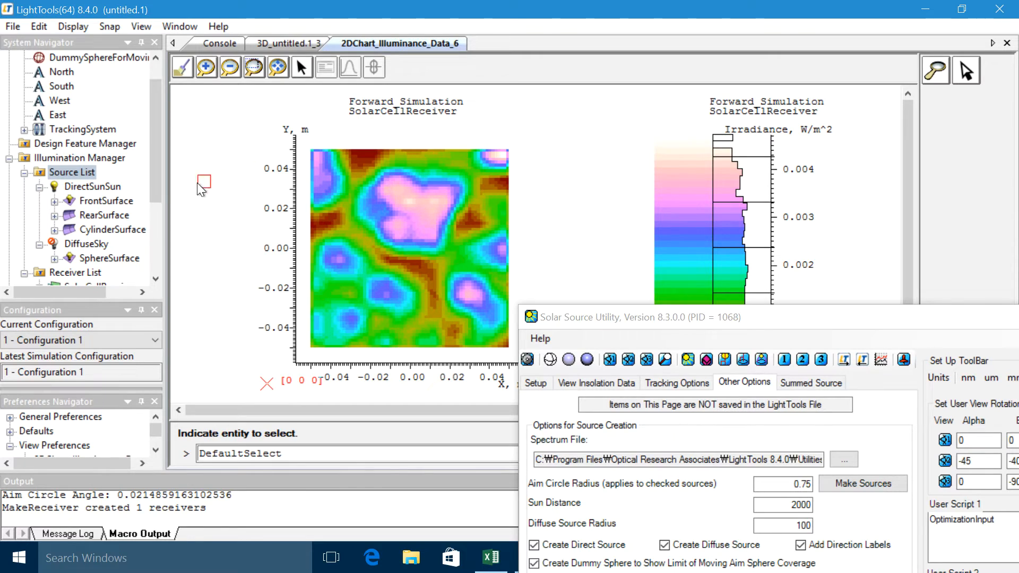
Expand SolarCellReceiver in the Receiver List and open the properties of its forward simulation illuminance mesh.
{"action": "left_click", "coordinate": [155, 279]}
{"action": "left_click", "coordinate": [156, 278]}
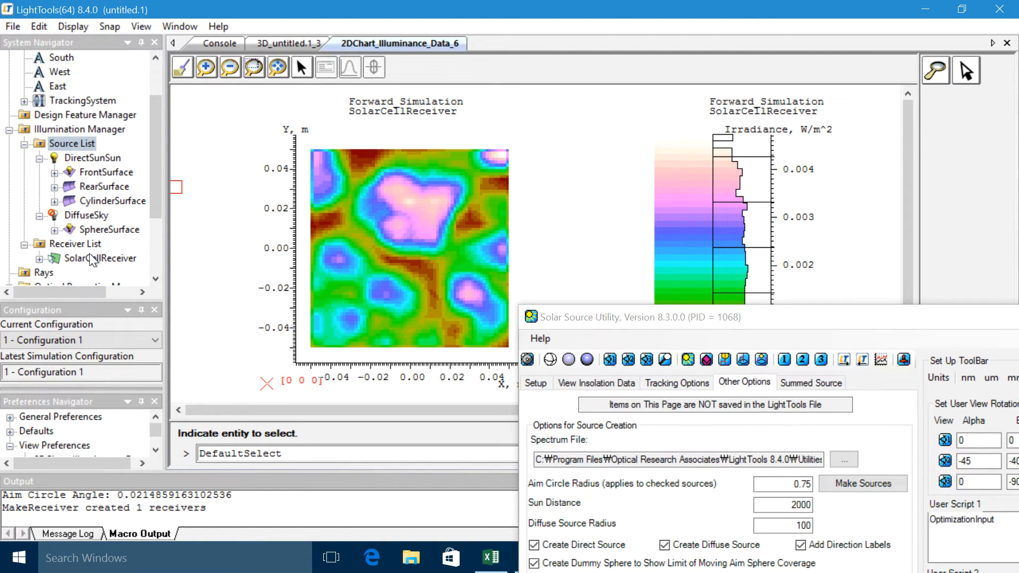
{"action": "left_click", "coordinate": [54, 229]}
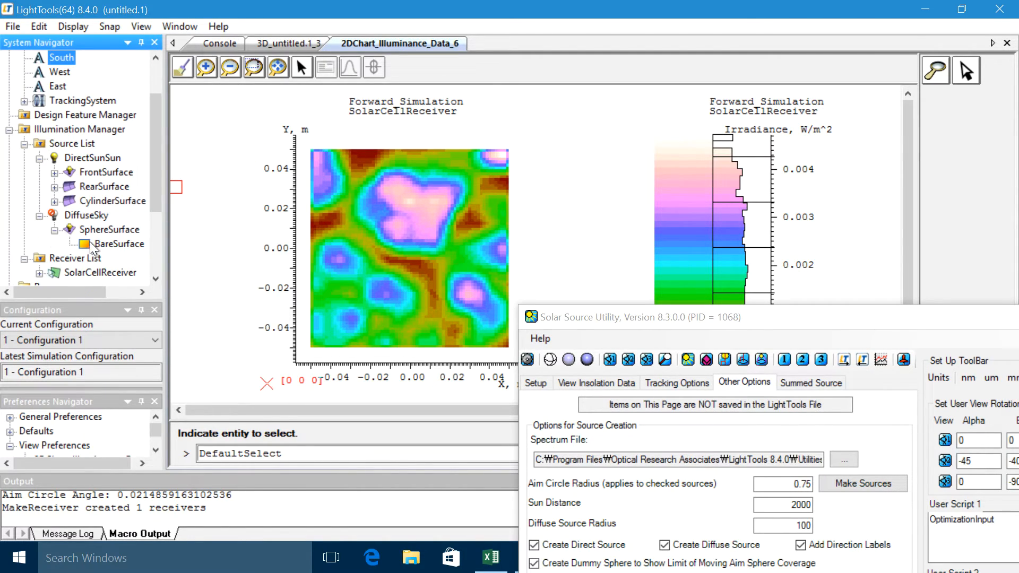
{"action": "left_click", "coordinate": [155, 279]}
{"action": "left_click", "coordinate": [156, 278]}
{"action": "left_click", "coordinate": [156, 279]}
{"action": "left_click", "coordinate": [117, 232]}
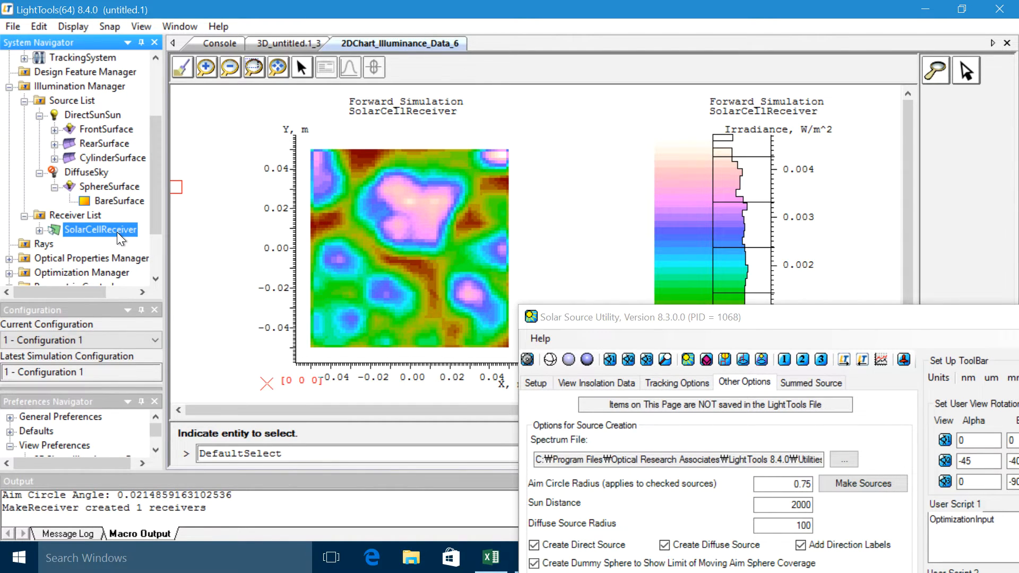
{"action": "key", "text": "Right"}
{"action": "key", "text": "Down"}
{"action": "key", "text": "Down"}
{"action": "key", "text": "Down"}
{"action": "key", "text": "Down"}
{"action": "key", "text": "Up"}
{"action": "key", "text": "Up"}
{"action": "key", "text": "Right"}
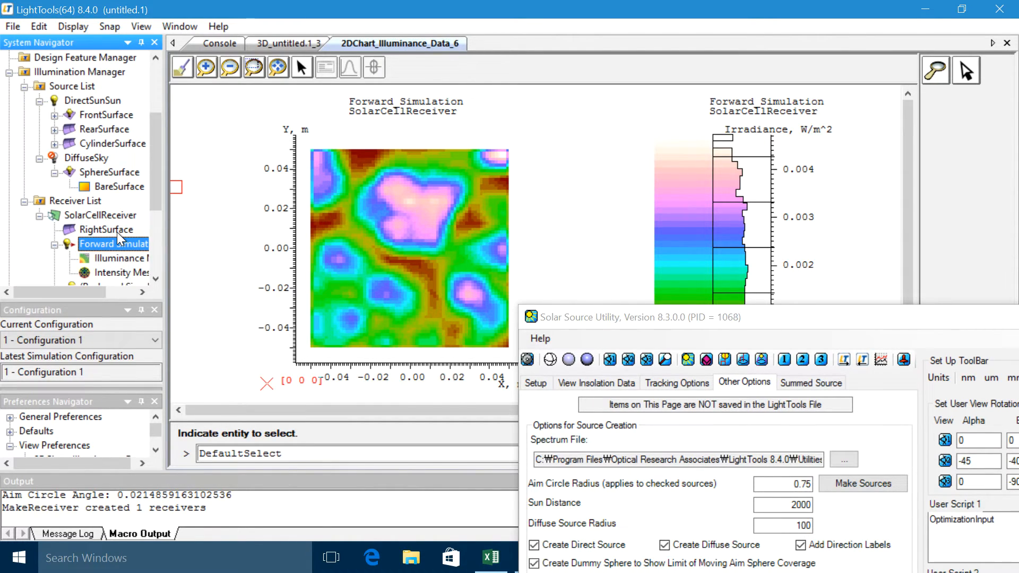
{"action": "double_click", "coordinate": [117, 257]}
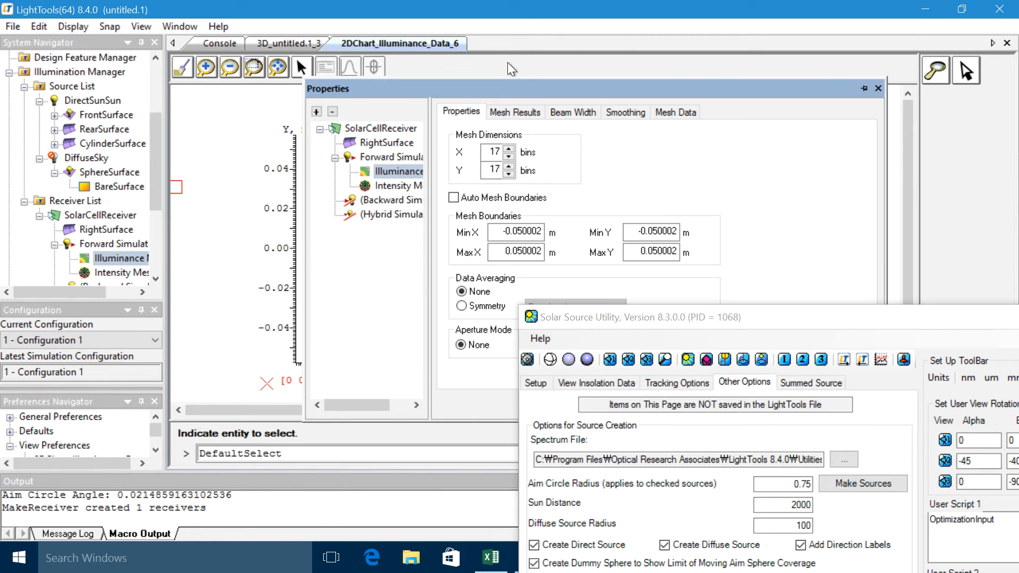
Set the illuminance mesh dimensions to 3 bins in both X and Y and apply the change.
{"action": "double_click", "coordinate": [483, 151]}
{"action": "type", "text": "3"}
{"action": "double_click", "coordinate": [493, 169]}
{"action": "type", "text": "3"}
{"action": "left_click_drag", "start_coordinate": [649, 94], "coordinate": [460, 74]}
{"action": "left_click", "coordinate": [337, 90]}
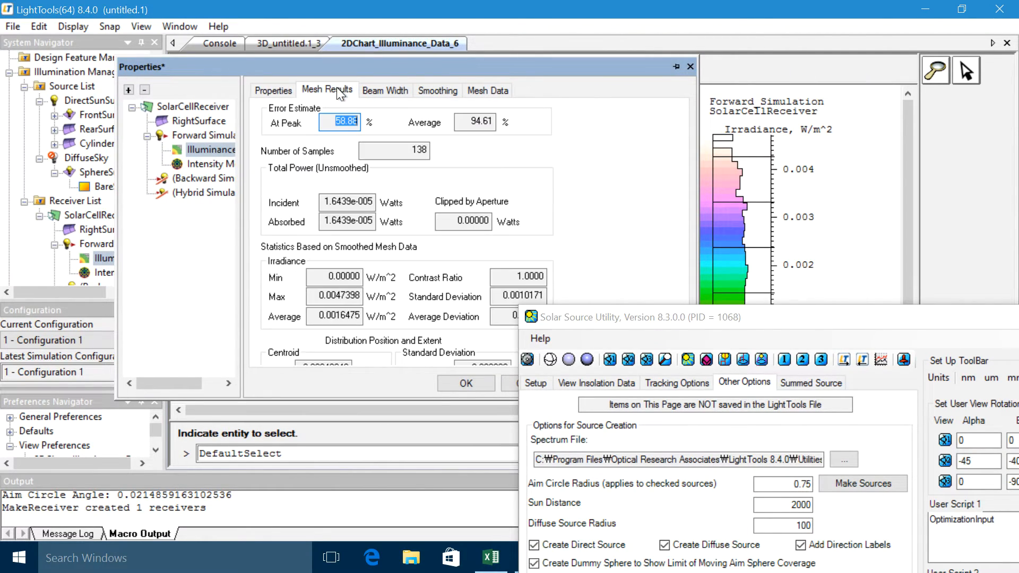
{"action": "left_click", "coordinate": [275, 89]}
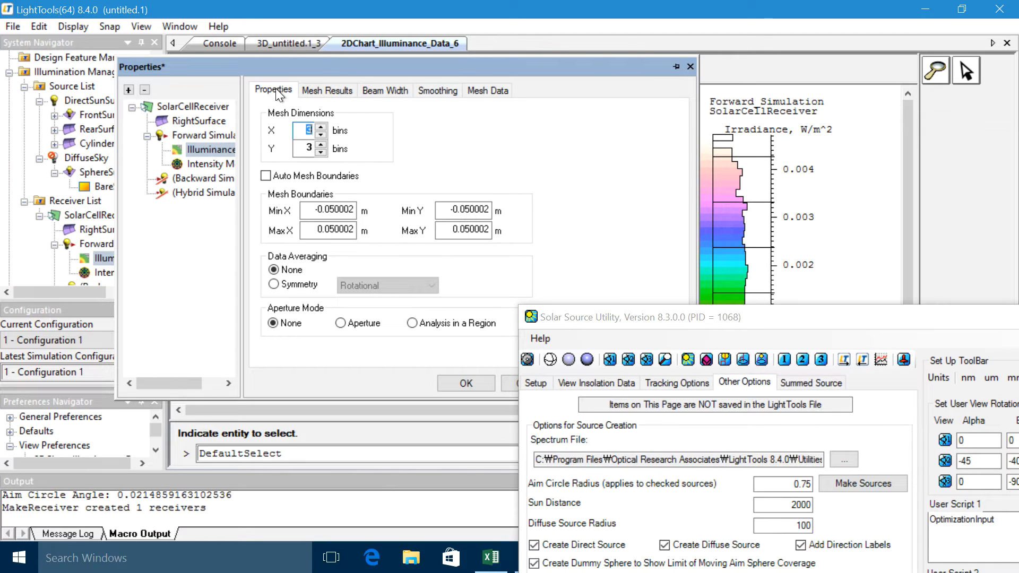
{"action": "left_click_drag", "start_coordinate": [564, 78], "coordinate": [455, 78]}
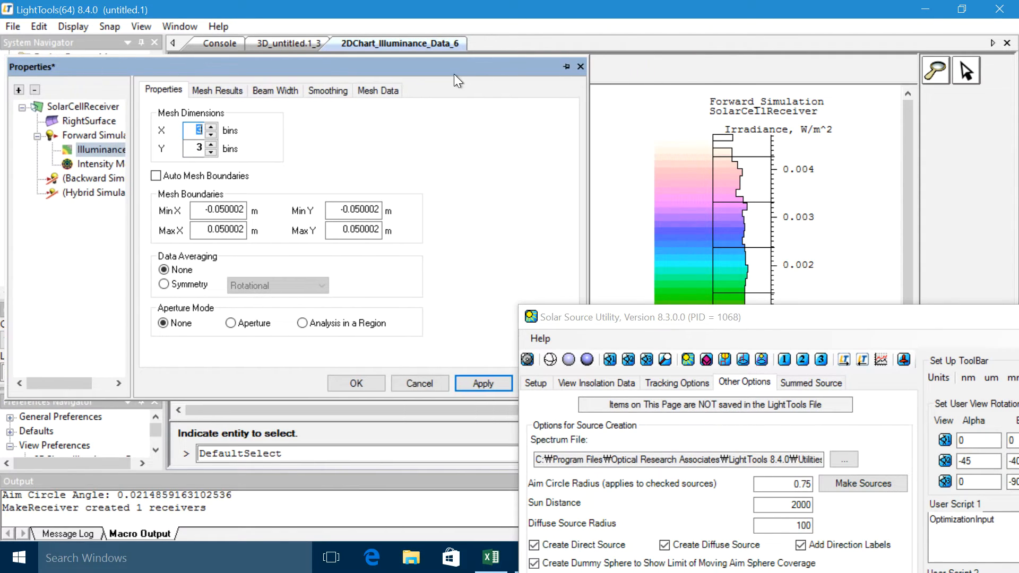
{"action": "left_click", "coordinate": [480, 382]}
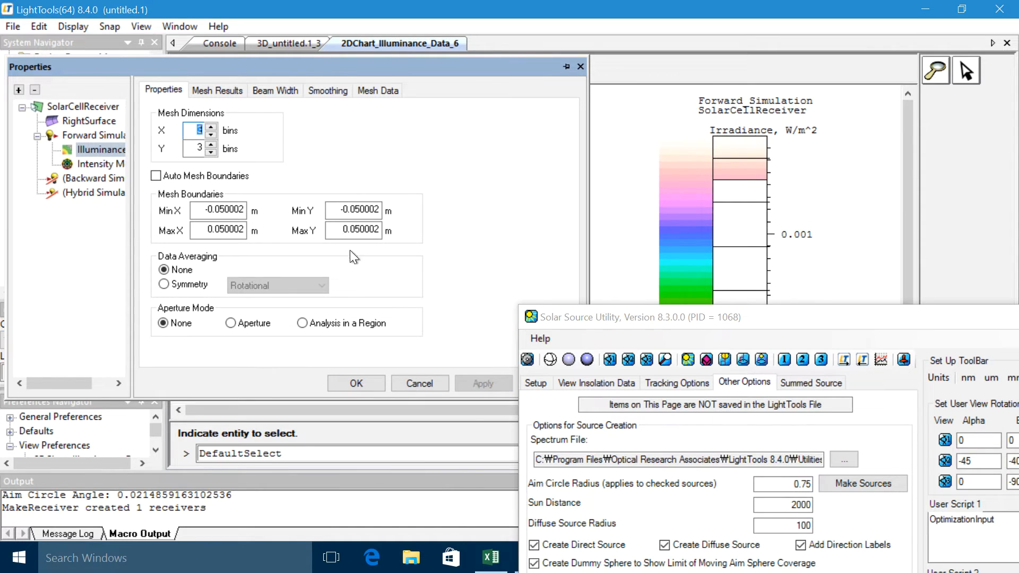
Review the illuminance mesh results for error estimate and irradiance, and close the properties and the raster chart.
{"action": "left_click", "coordinate": [225, 91]}
{"action": "left_click_drag", "start_coordinate": [250, 64], "coordinate": [385, 68]}
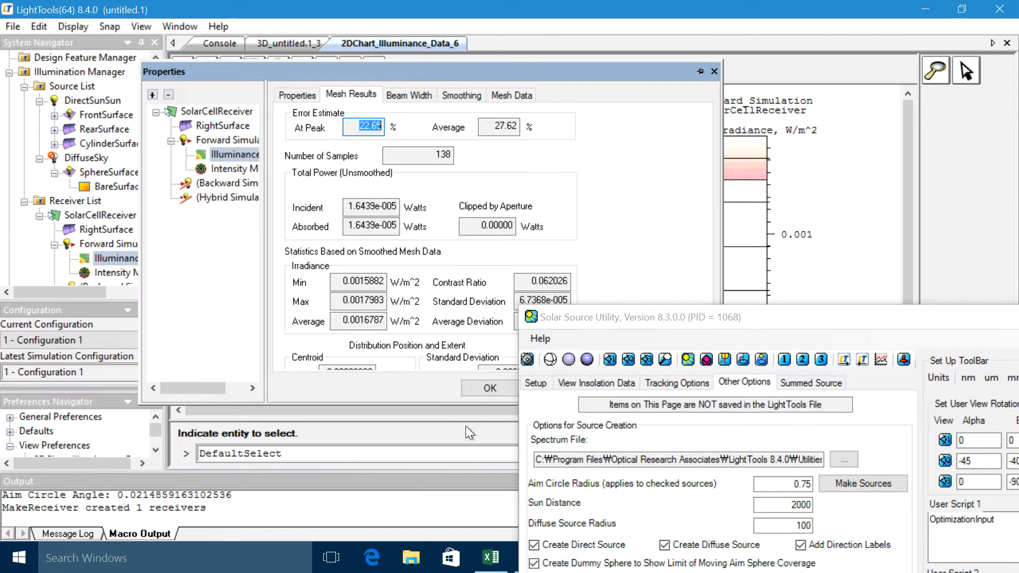
{"action": "left_click", "coordinate": [490, 389]}
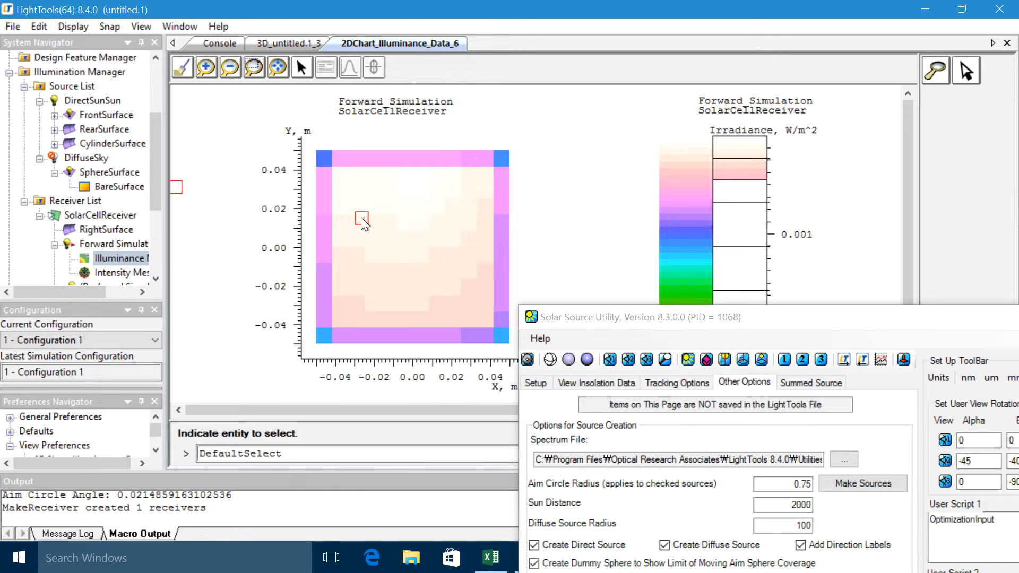
{"action": "left_click", "coordinate": [1007, 42]}
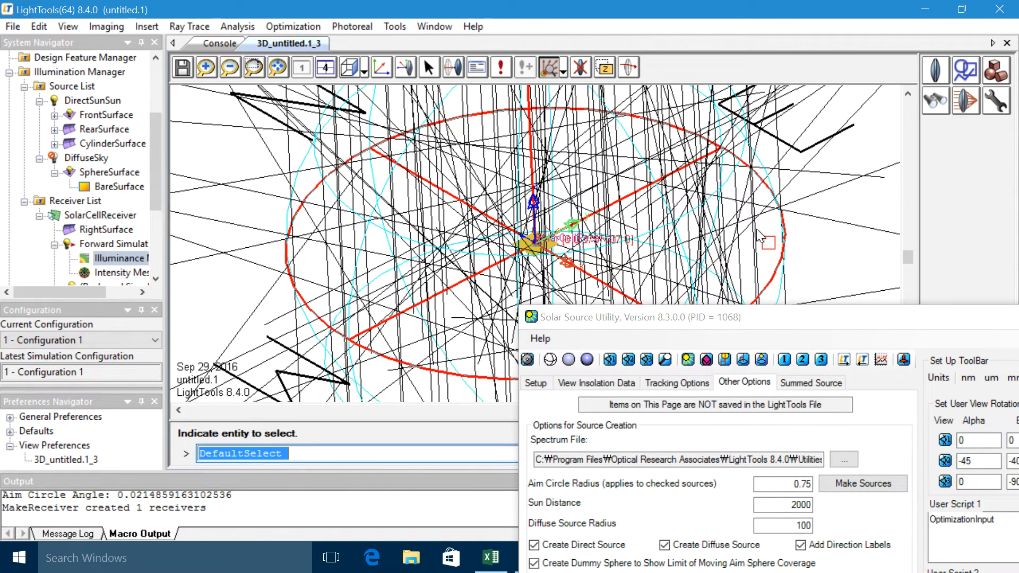
Minimize the Solar Source utility and bring the SolarCellReceiver simulation entries into view in the System Navigator.
{"action": "left_click_drag", "start_coordinate": [814, 313], "coordinate": [529, 277]}
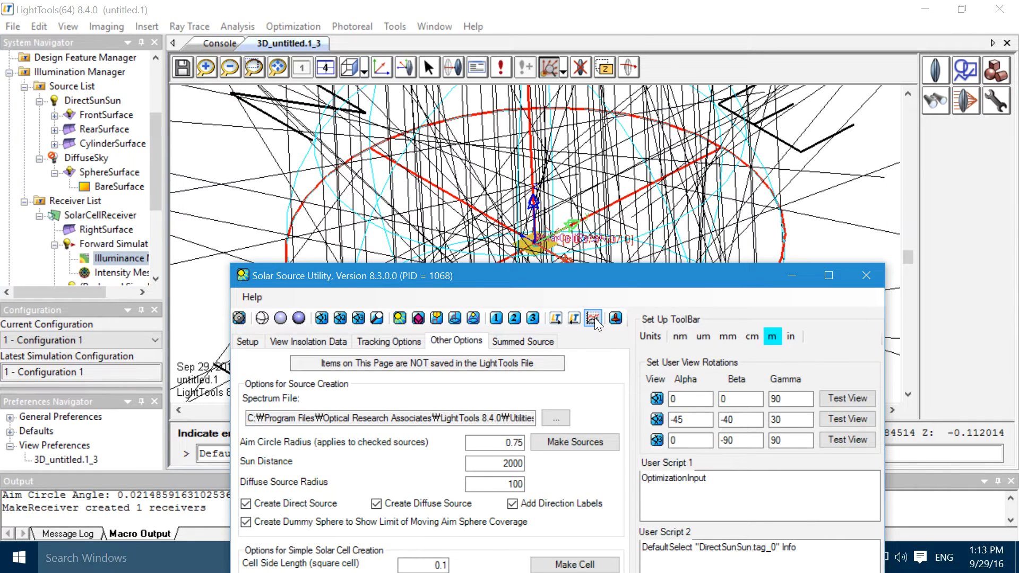
{"action": "left_click", "coordinate": [791, 275]}
{"action": "mouse_move", "coordinate": [160, 160]}
{"action": "left_mouse_down"}
{"action": "mouse_move", "coordinate": [161, 205]}
{"action": "mouse_move", "coordinate": [162, 153]}
{"action": "left_mouse_up"}
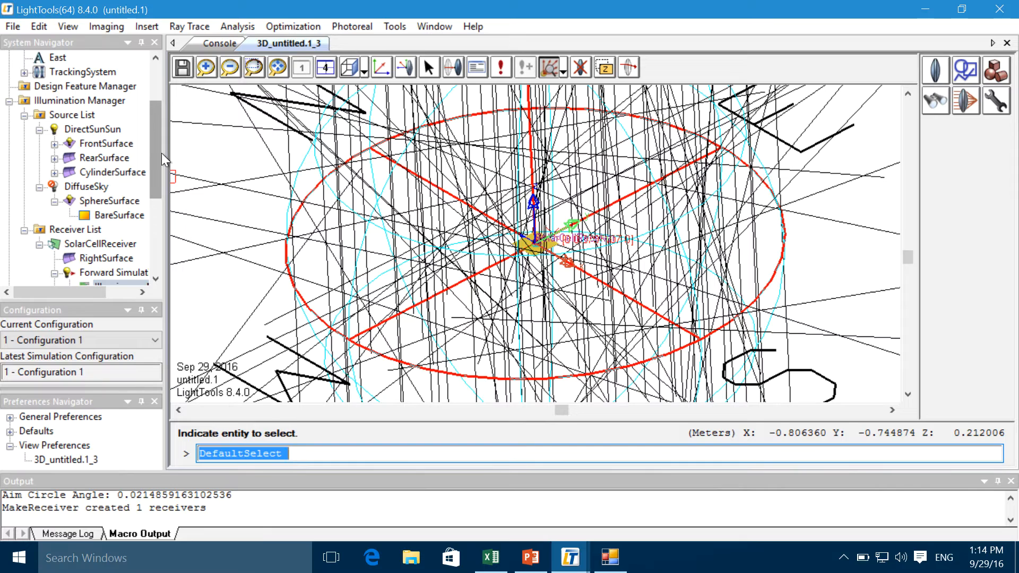
{"action": "left_click_drag", "start_coordinate": [161, 153], "coordinate": [166, 193]}
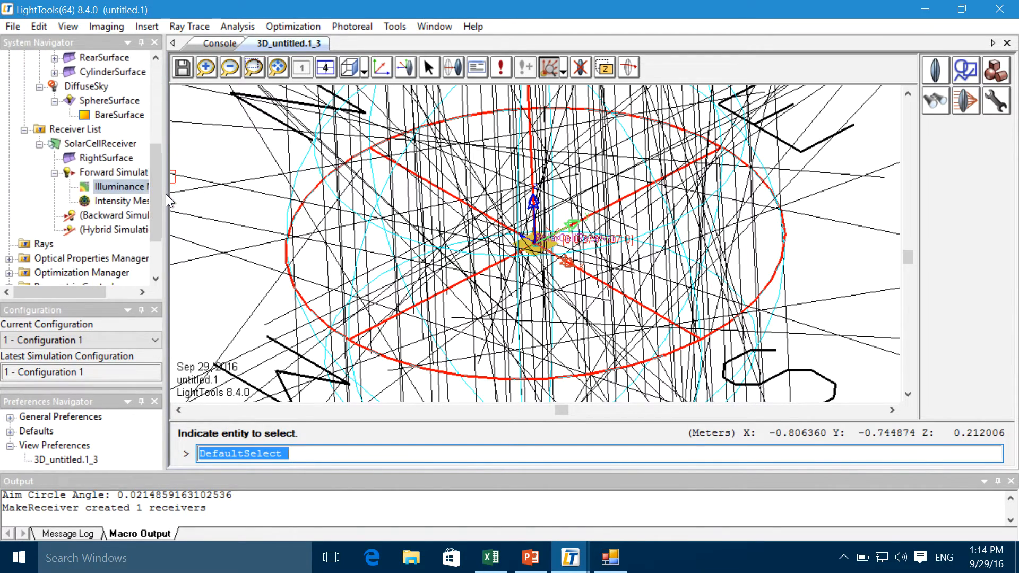
Add the incident total power from the SolarCellReceiver illuminance mesh results to a new merit function group.
{"action": "right_click", "coordinate": [131, 187]}
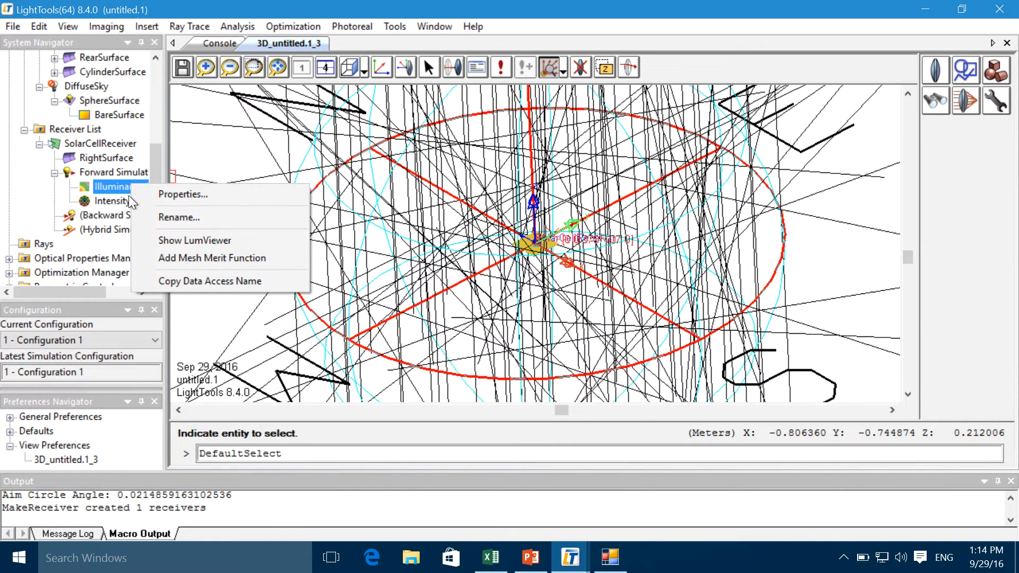
{"action": "left_click", "coordinate": [154, 194]}
{"action": "left_click", "coordinate": [351, 97]}
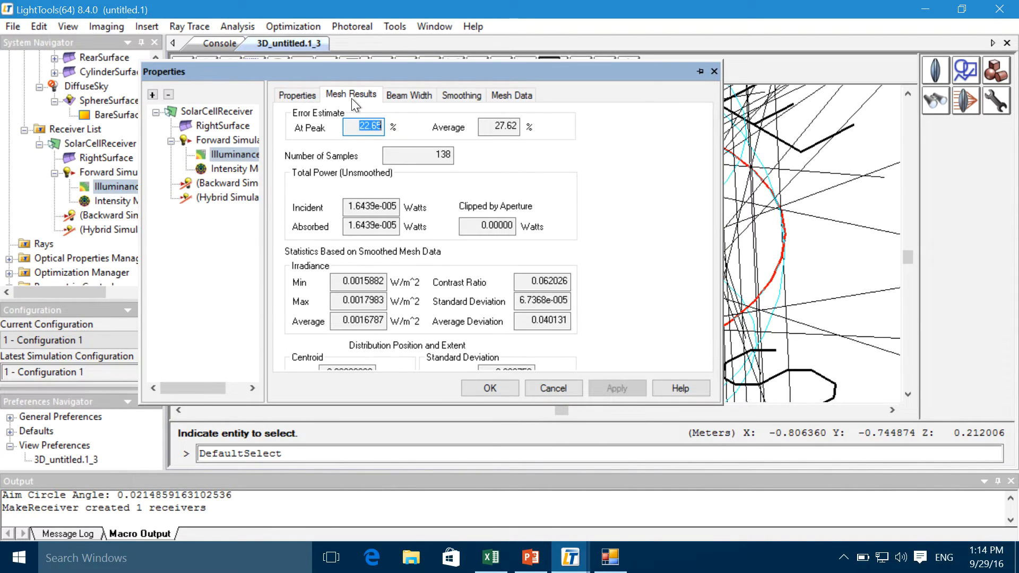
{"action": "left_click", "coordinate": [361, 206]}
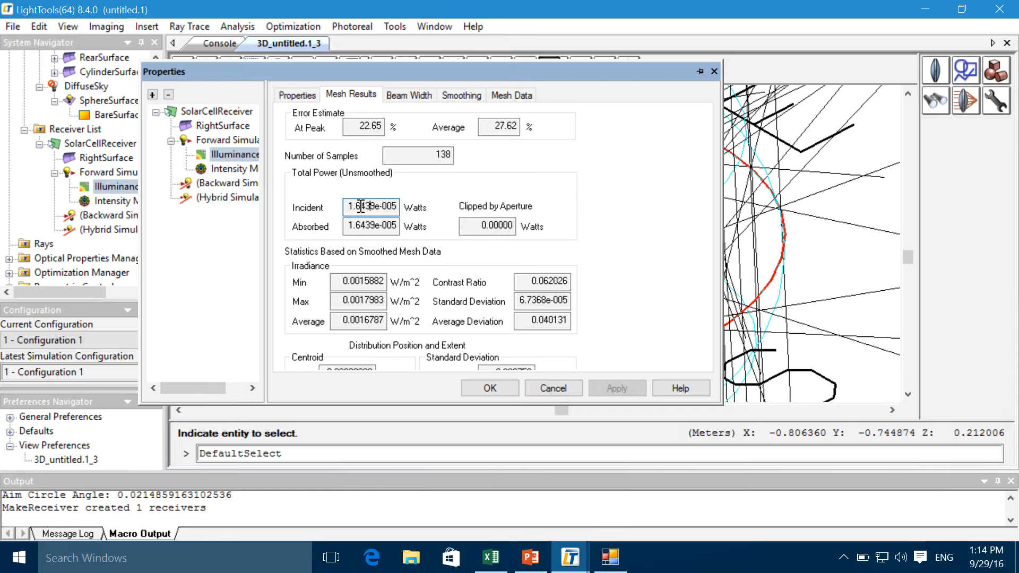
{"action": "right_click", "coordinate": [361, 206]}
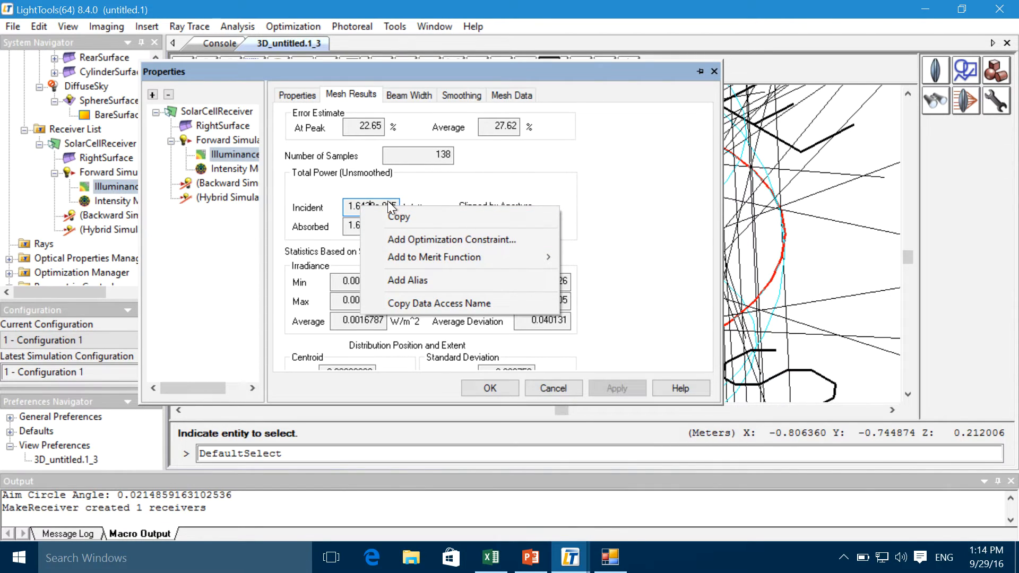
{"action": "mouse_move", "coordinate": [433, 257]}
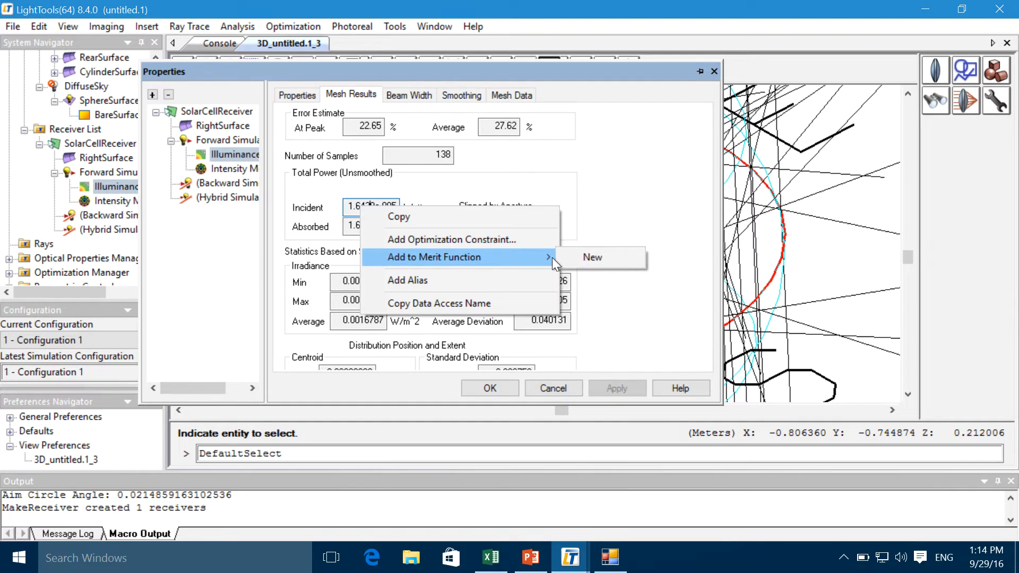
{"action": "left_click", "coordinate": [586, 257]}
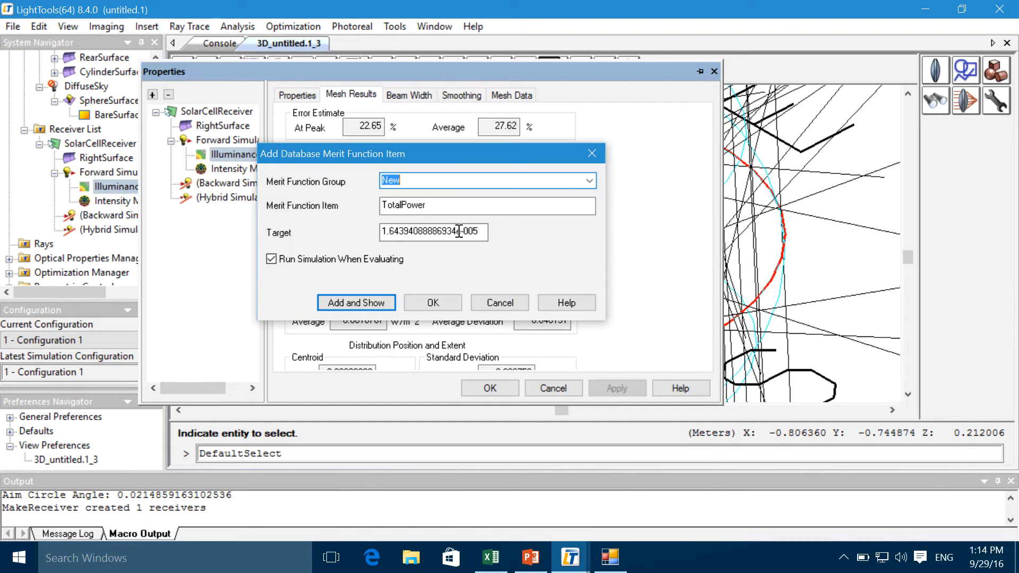
{"action": "left_click", "coordinate": [425, 302]}
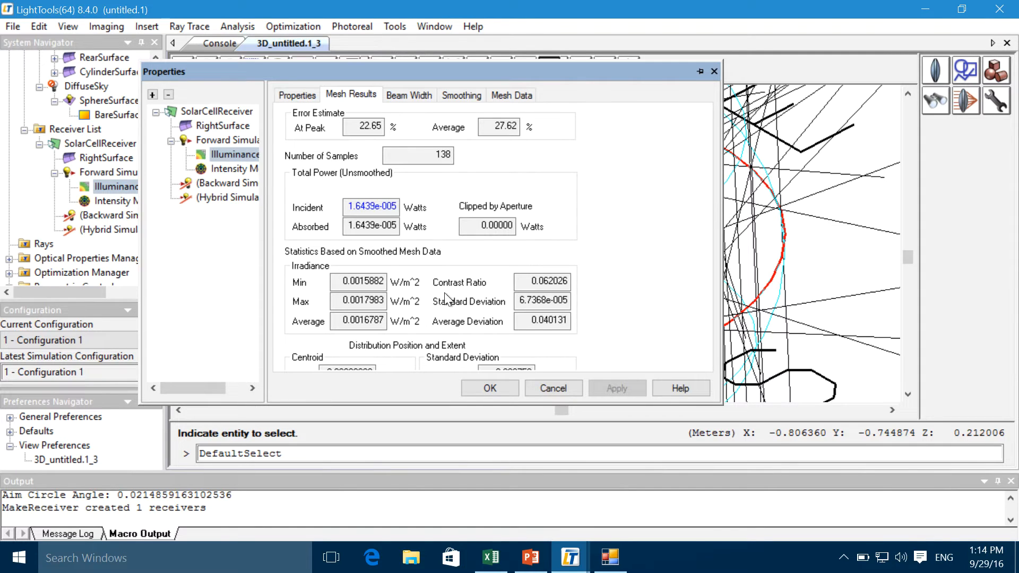
{"action": "left_click", "coordinate": [494, 388]}
Switch to the Solar Source Utility, launch the Parameter Sensitivity Utility from it, and clear the other window out of the way.
{"action": "mouse_move", "coordinate": [570, 557]}
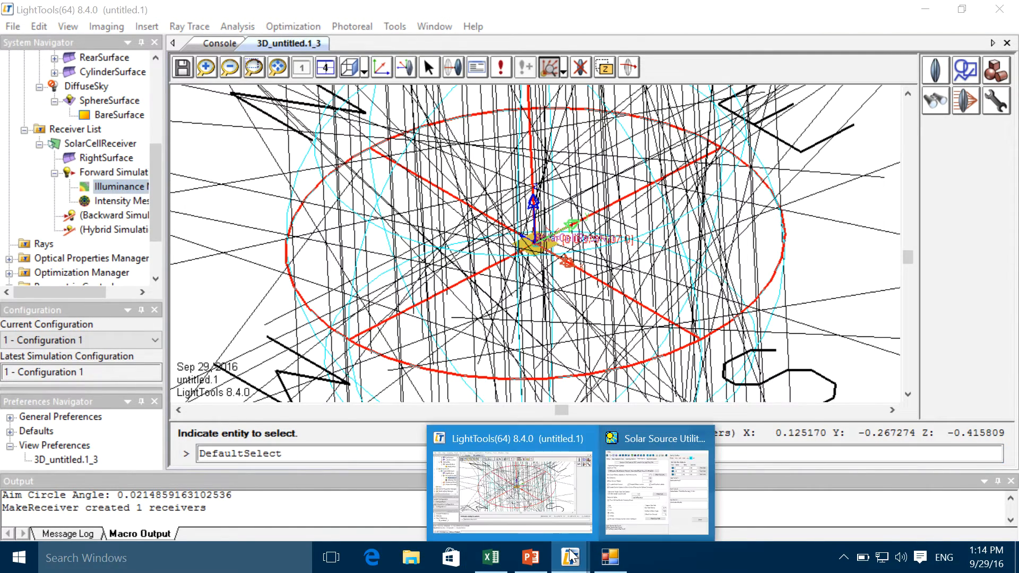
{"action": "left_click", "coordinate": [632, 507]}
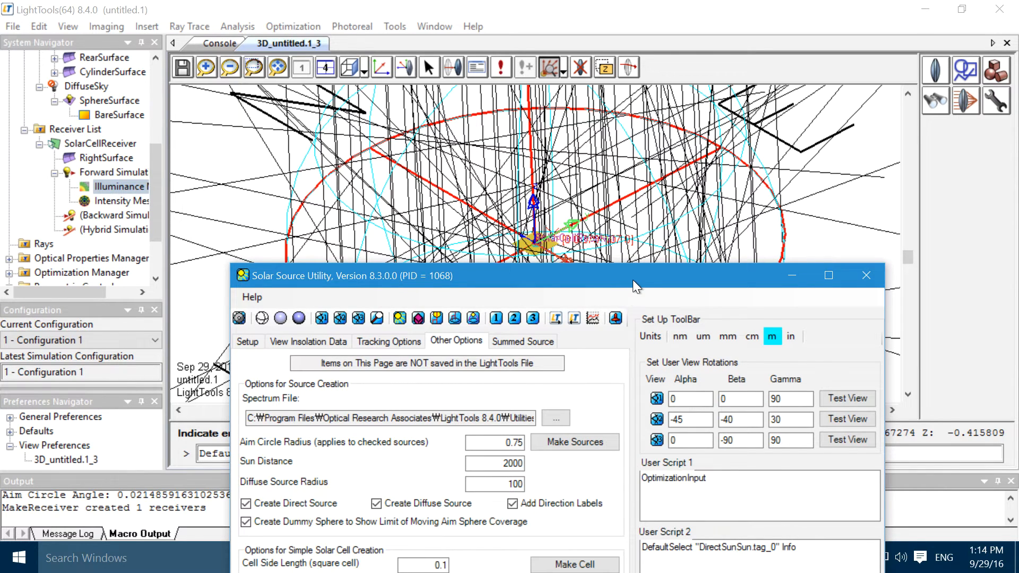
{"action": "left_click_drag", "start_coordinate": [633, 278], "coordinate": [619, 168]}
{"action": "left_click", "coordinate": [578, 207]}
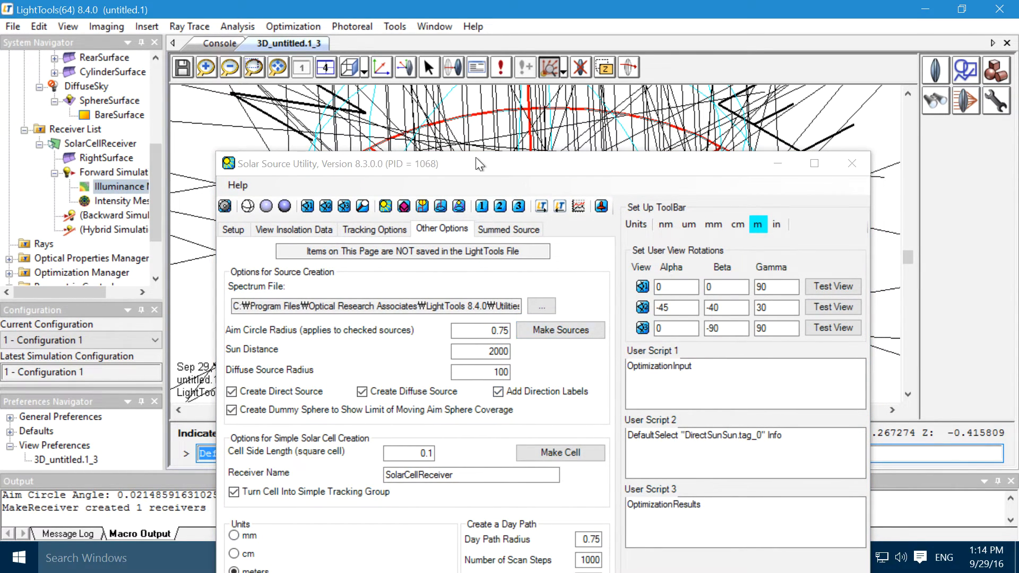
{"action": "left_click_drag", "start_coordinate": [476, 163], "coordinate": [451, 165]}
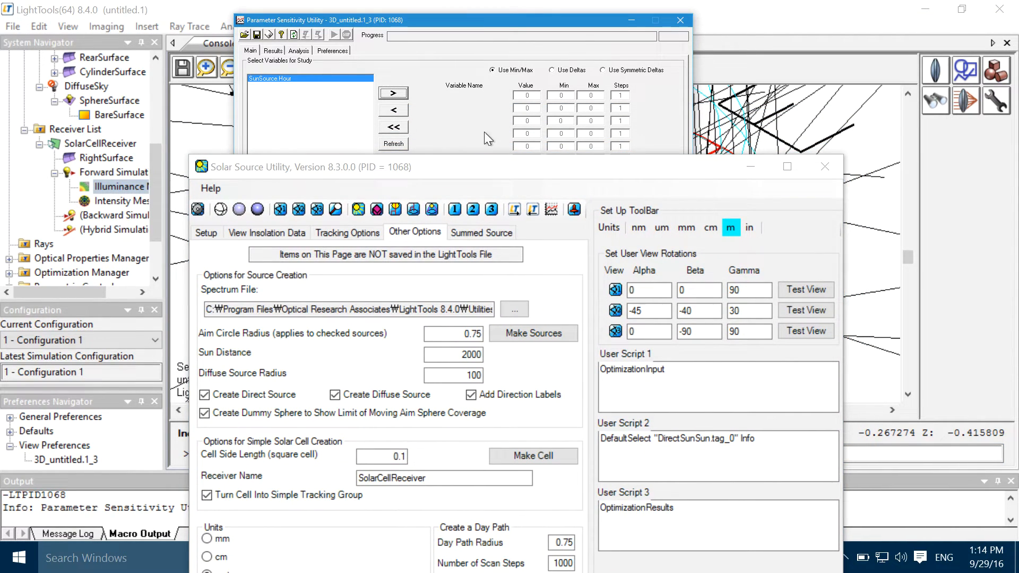
{"action": "left_click_drag", "start_coordinate": [617, 174], "coordinate": [594, 435]}
{"action": "left_click_drag", "start_coordinate": [515, 21], "coordinate": [526, 109]}
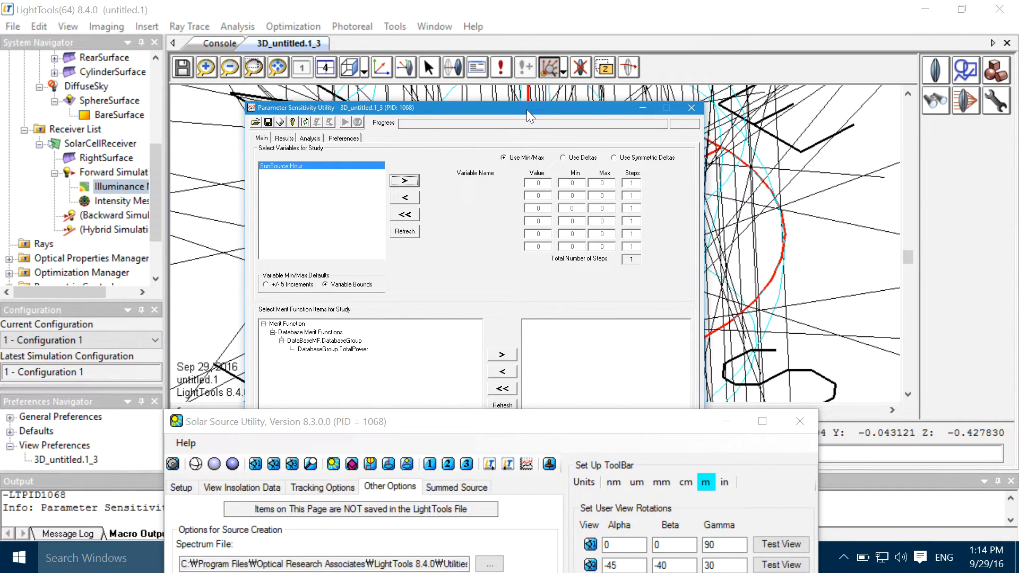
{"action": "left_click", "coordinate": [726, 420]}
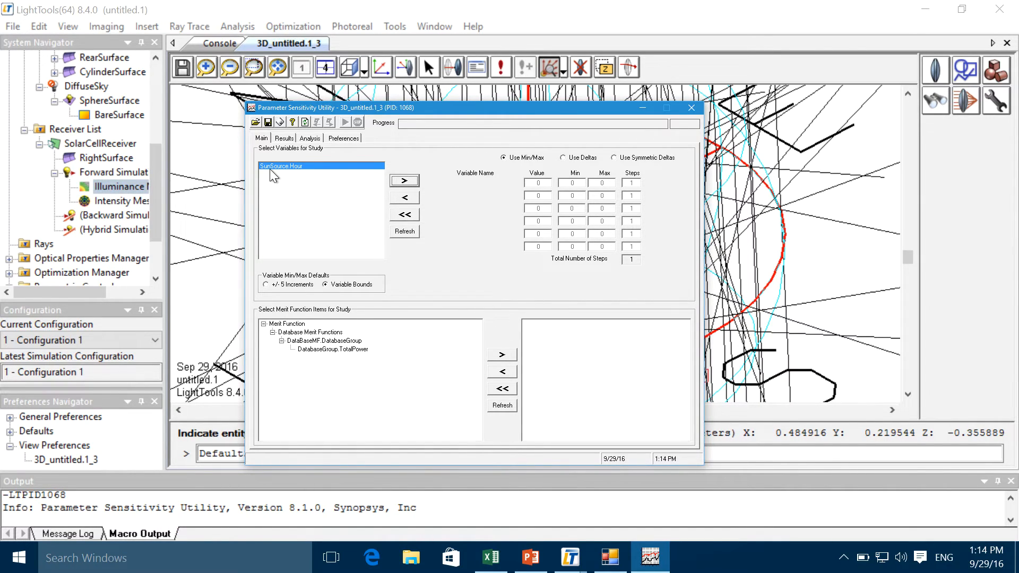
Add SunSource.Hour as the study variable and DatabaseGroup.TotalPower as the merit function item for the study.
{"action": "left_click", "coordinate": [403, 181]}
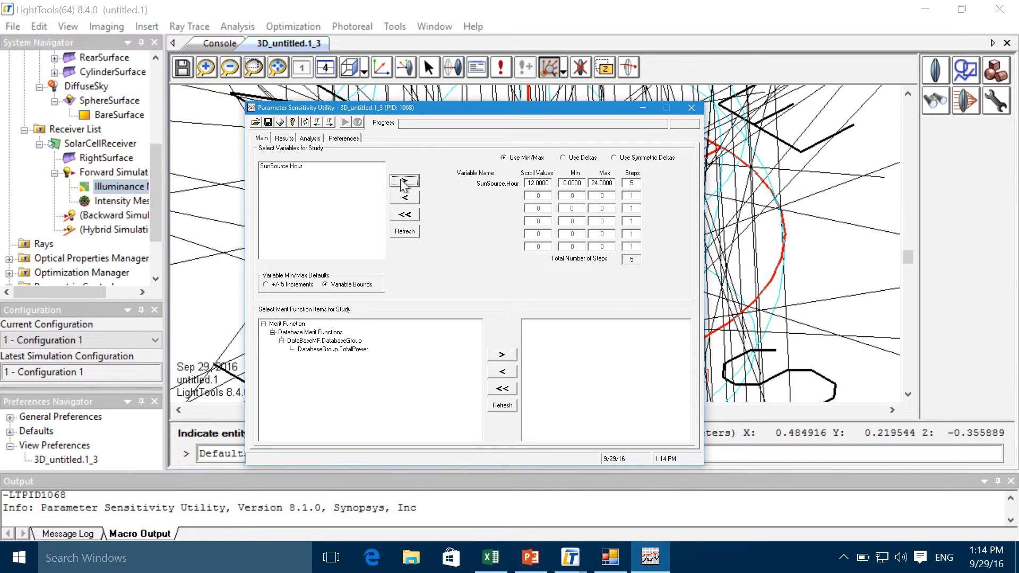
{"action": "left_click", "coordinate": [348, 350]}
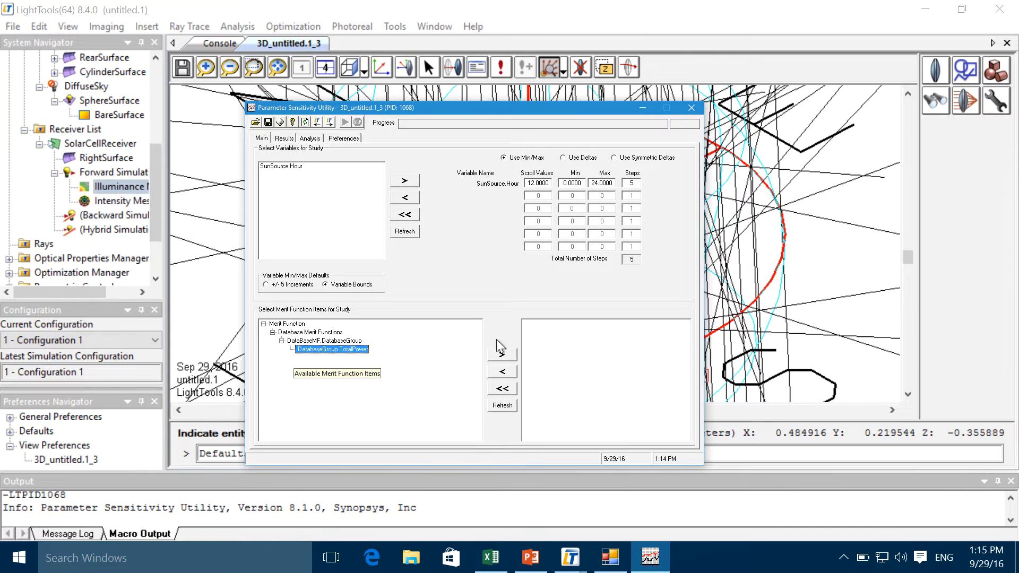
{"action": "left_click", "coordinate": [507, 355]}
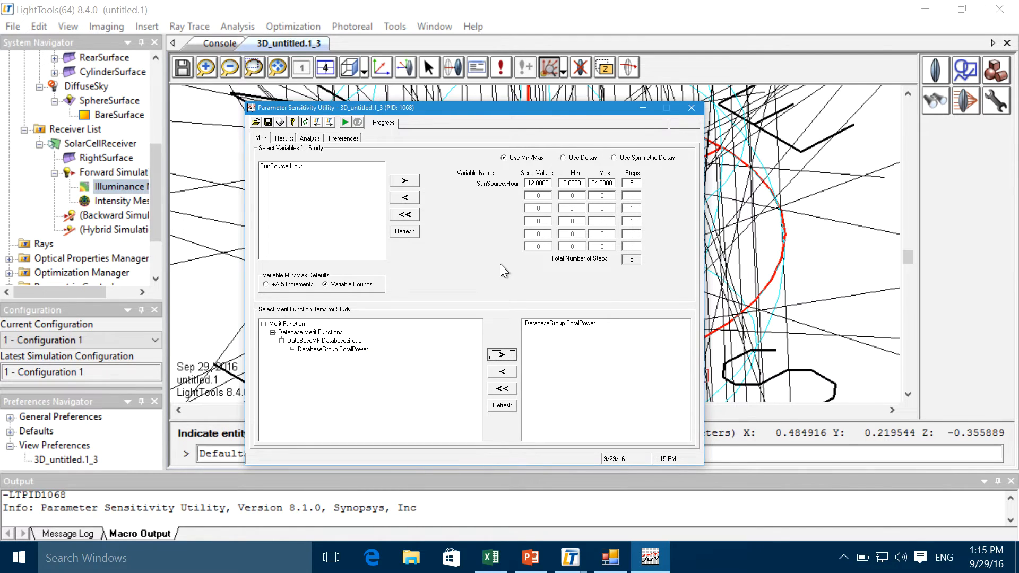
Set the SunSource.Hour study to 12 steps and run the parameter sensitivity analysis.
{"action": "double_click", "coordinate": [636, 183]}
{"action": "type", "text": "12"}
{"action": "left_click", "coordinate": [345, 122]}
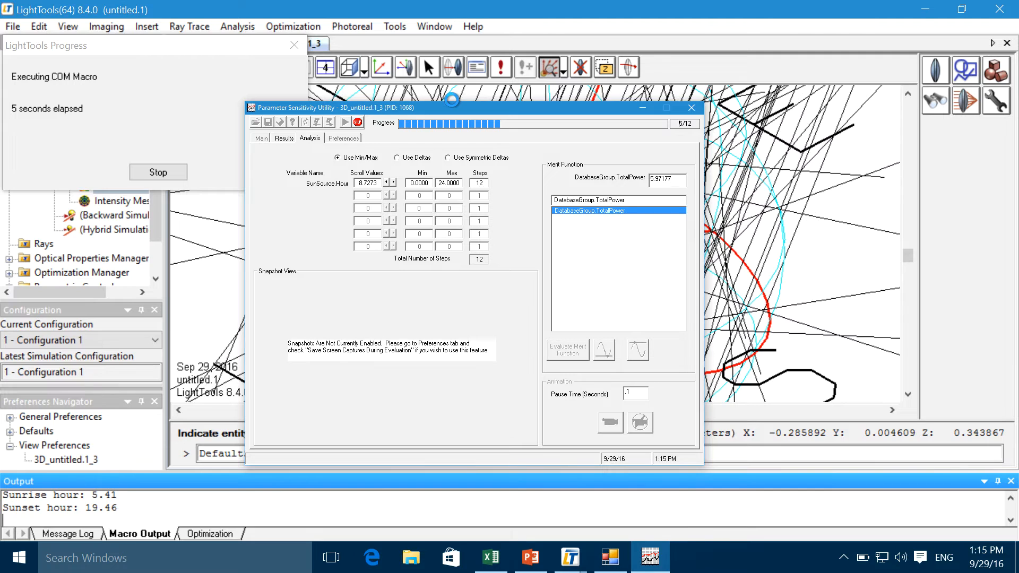
Show the results plot of total power against SunSource.Hour and exclude the curve fit from it.
{"action": "left_click", "coordinate": [284, 139]}
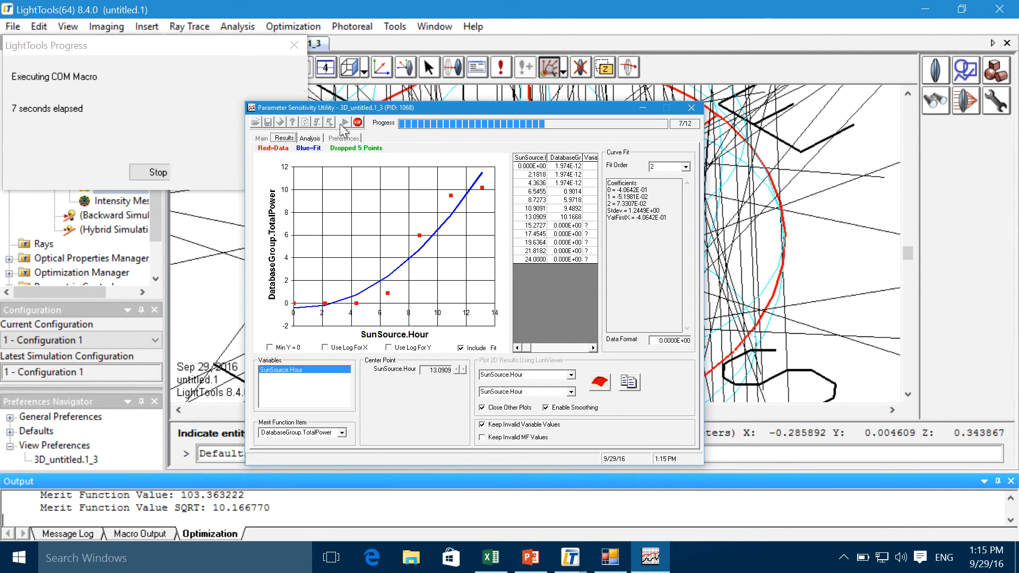
{"action": "left_click_drag", "start_coordinate": [375, 108], "coordinate": [655, 103]}
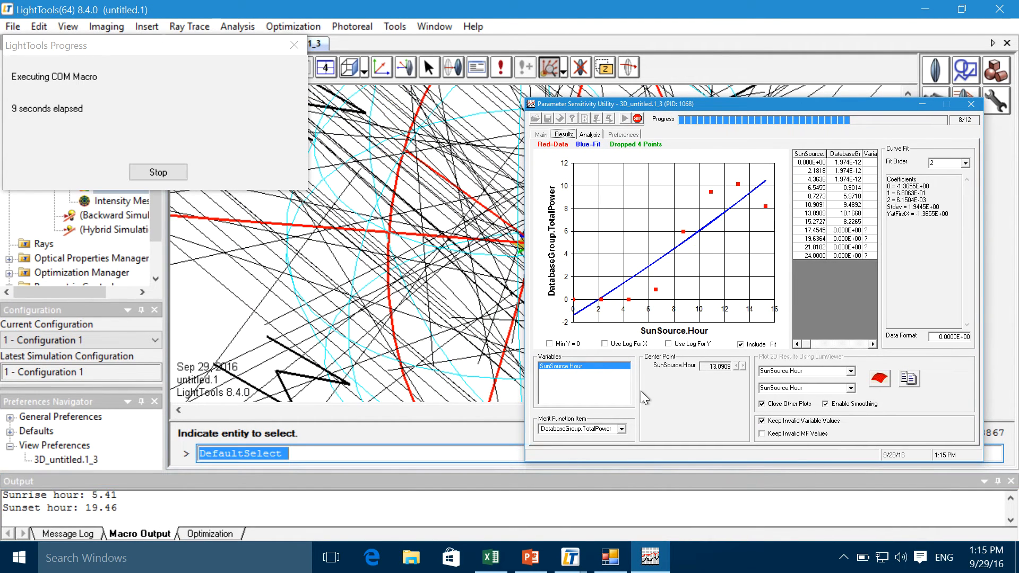
{"action": "left_click", "coordinate": [741, 345]}
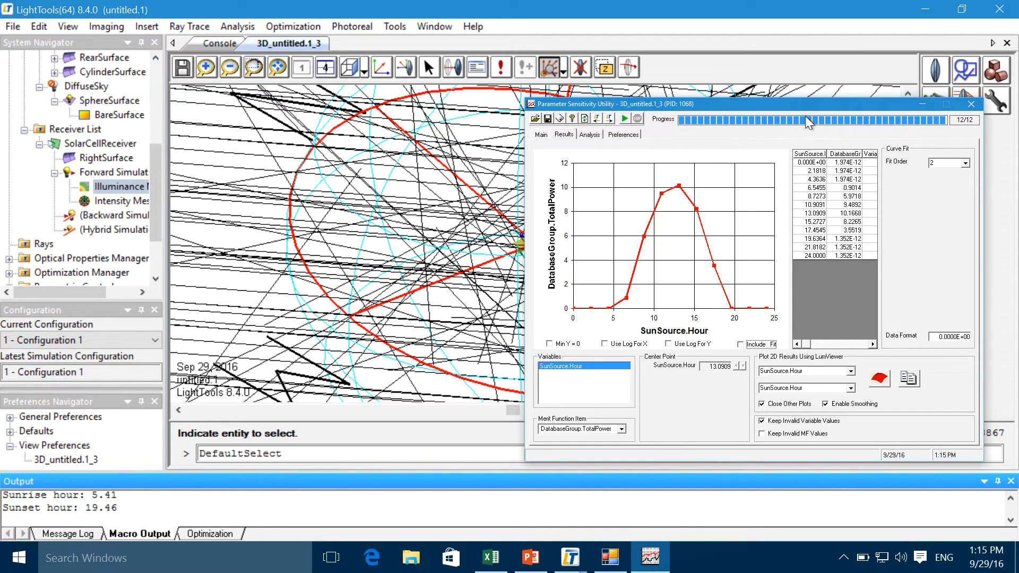
{"action": "left_click_drag", "start_coordinate": [810, 105], "coordinate": [590, 99]}
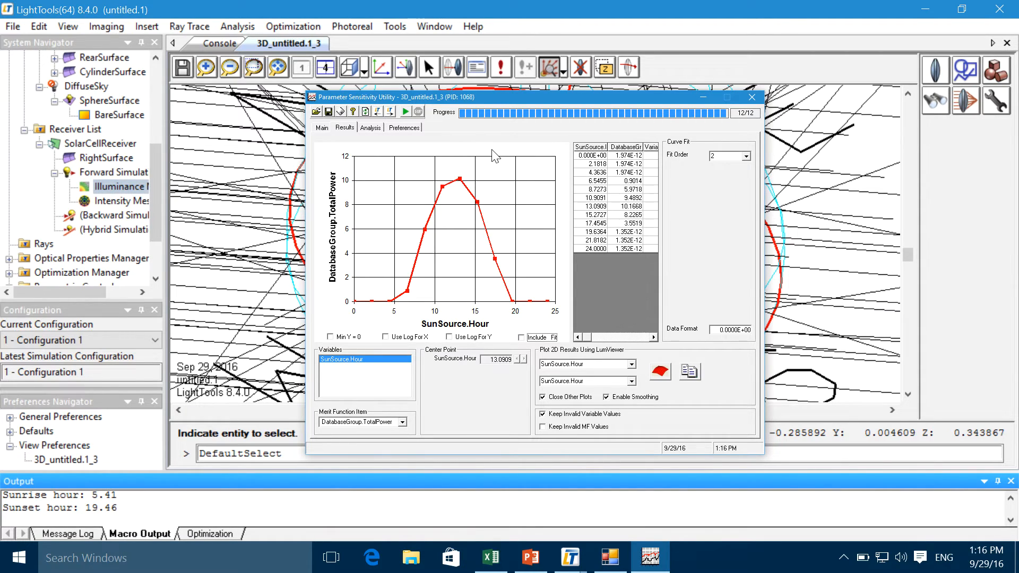
Copy the sensitivity results to Excel and paste the table into a new worksheet starting at cell A1.
{"action": "left_click", "coordinate": [377, 178]}
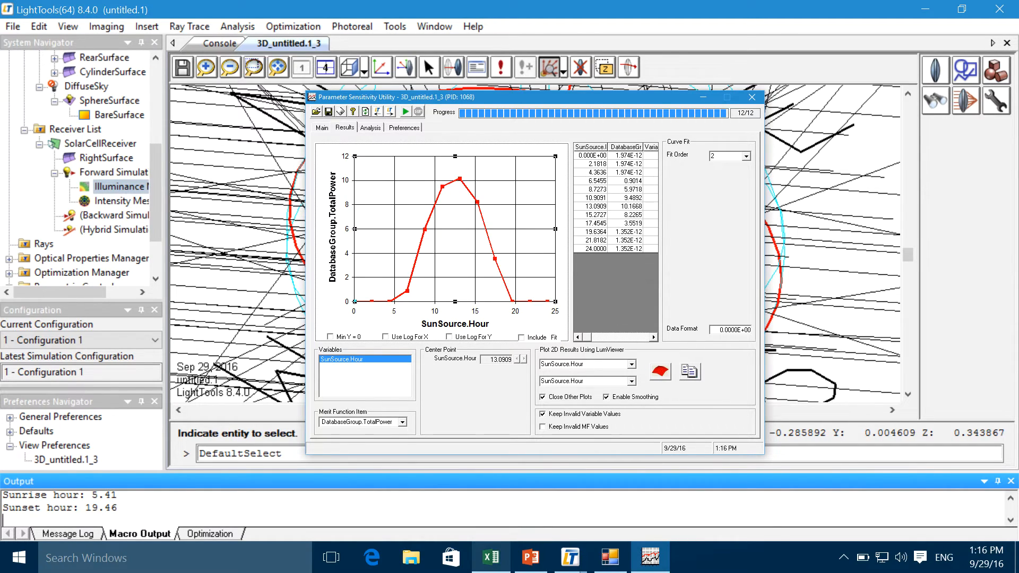
{"action": "left_click", "coordinate": [499, 566]}
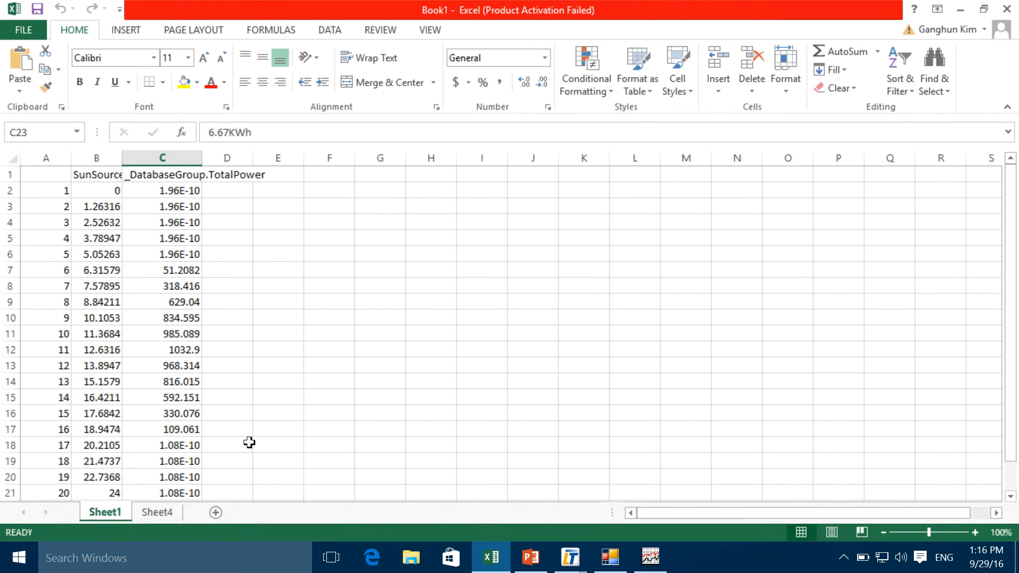
{"action": "left_click", "coordinate": [216, 513]}
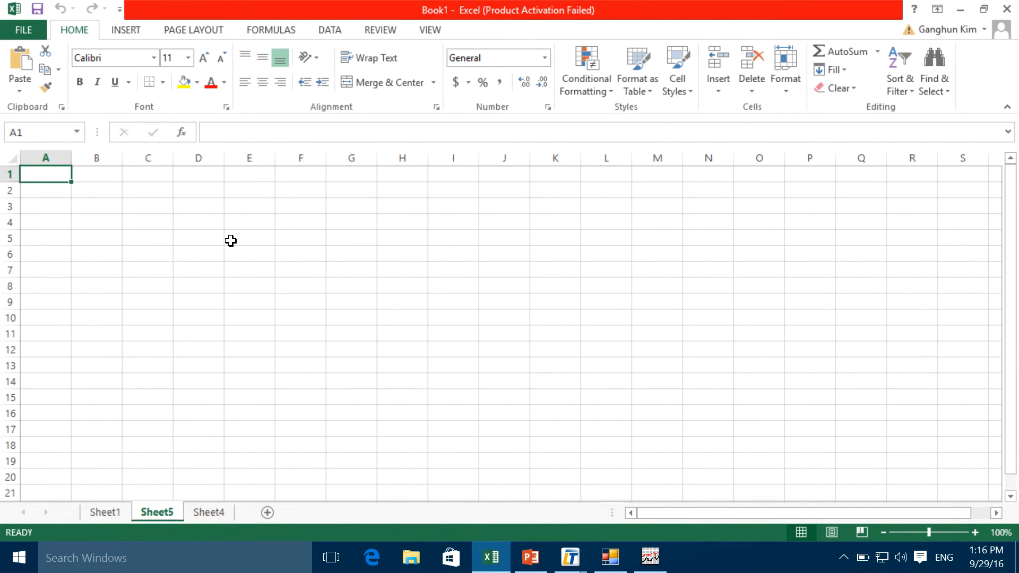
{"action": "type", "text": "SunSource\t_DatabaseGroup.TotalPower 1\t0\t1.97E-12 2\t2.18182\t1.97E-12 3\t4.36364\t1.97E-12 4\t6.54545\t0.901393 5\t8.72727\t5.97177 6\t10.9091\t9.48917 7\t13.0909\t10.1668 8\t15.2727\t8.22646 9\t17.4545\t3.55188 10\t19.6364\t1.35E-12 11\t21.8182\t1.35E-12 12\t24\t1.35E-12"}
{"action": "left_click", "coordinate": [230, 240]}
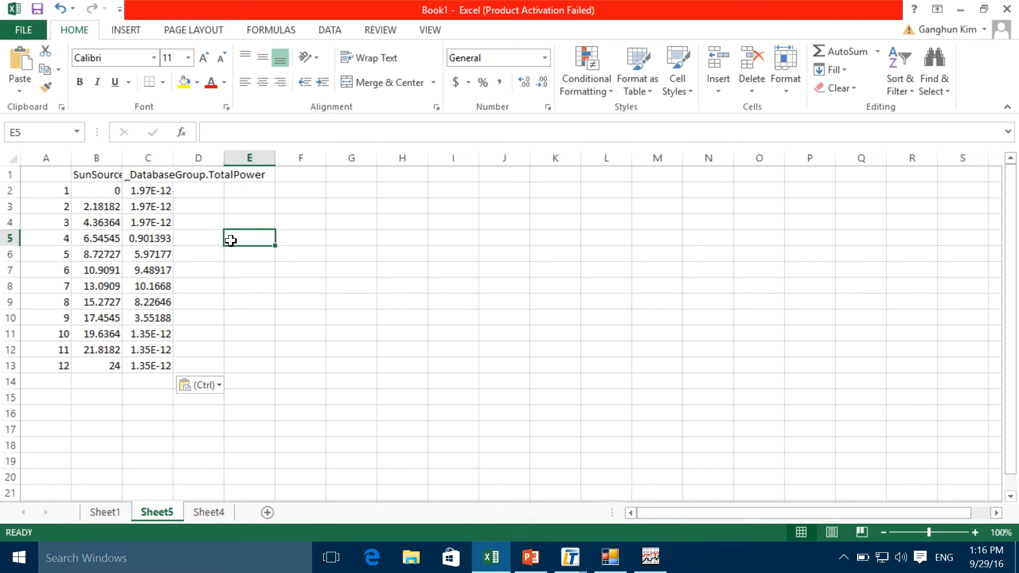
Return to the Solar Source Utility and examine the Insolation vs. Time chart for direct and diffuse insolation.
{"action": "left_click", "coordinate": [570, 556]}
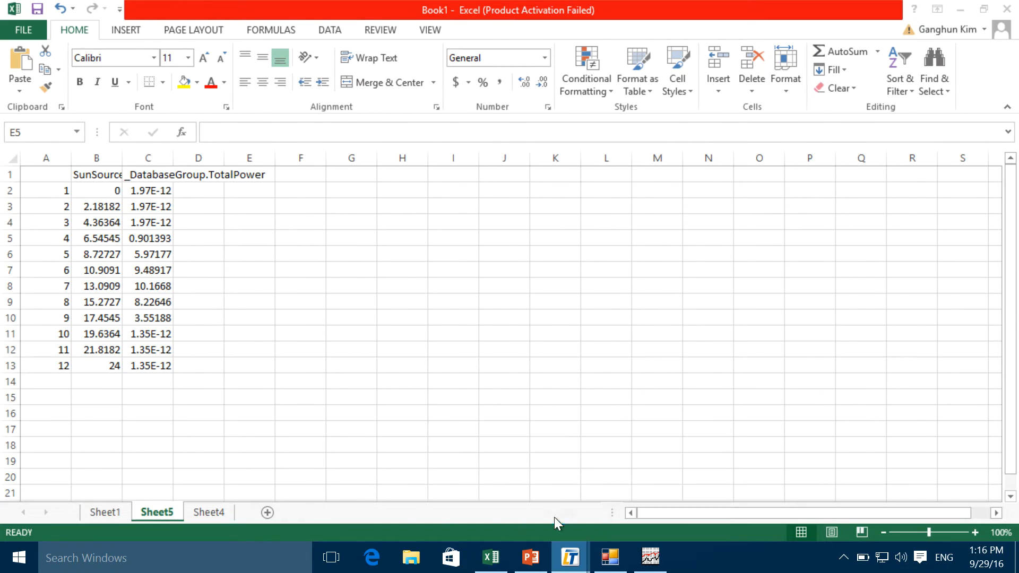
{"action": "left_click", "coordinate": [557, 523]}
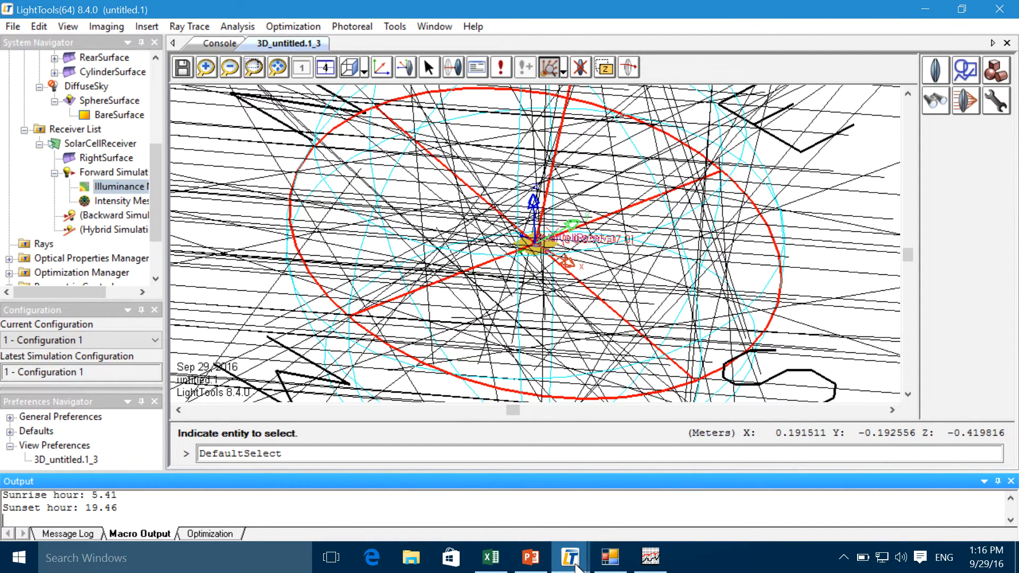
{"action": "mouse_move", "coordinate": [579, 567]}
{"action": "left_click", "coordinate": [636, 509]}
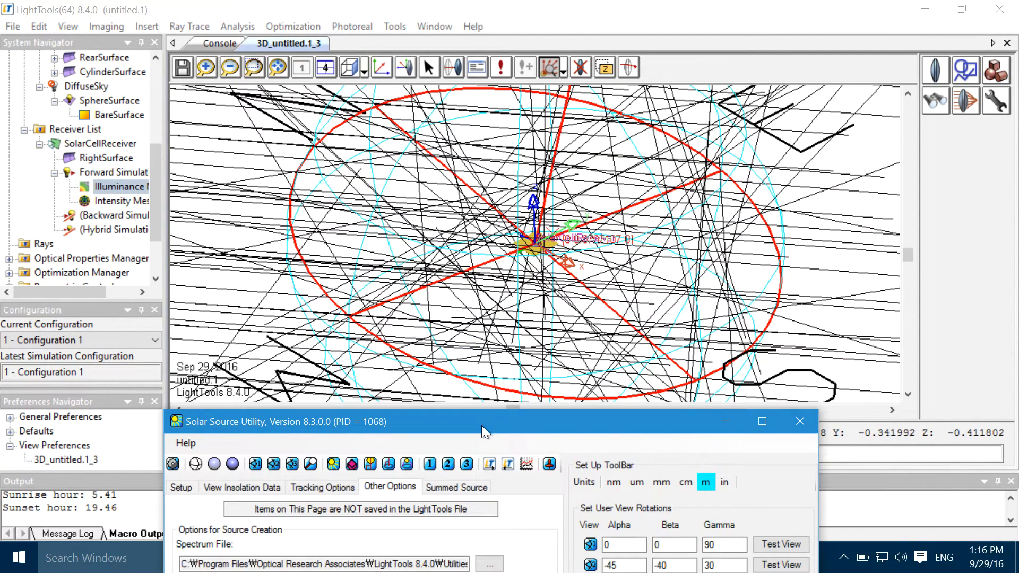
{"action": "left_click_drag", "start_coordinate": [481, 424], "coordinate": [690, 46]}
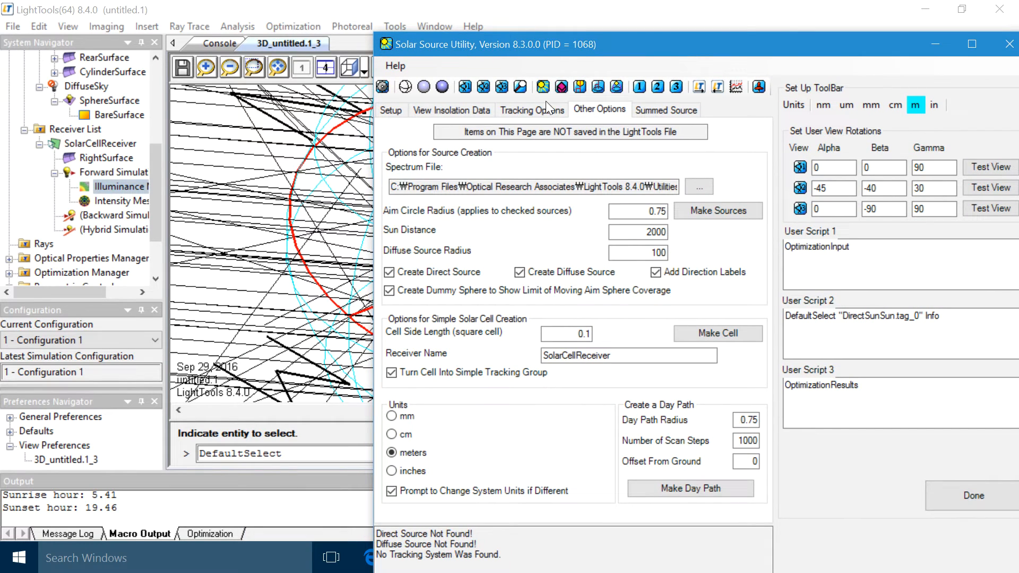
{"action": "left_click", "coordinate": [459, 110]}
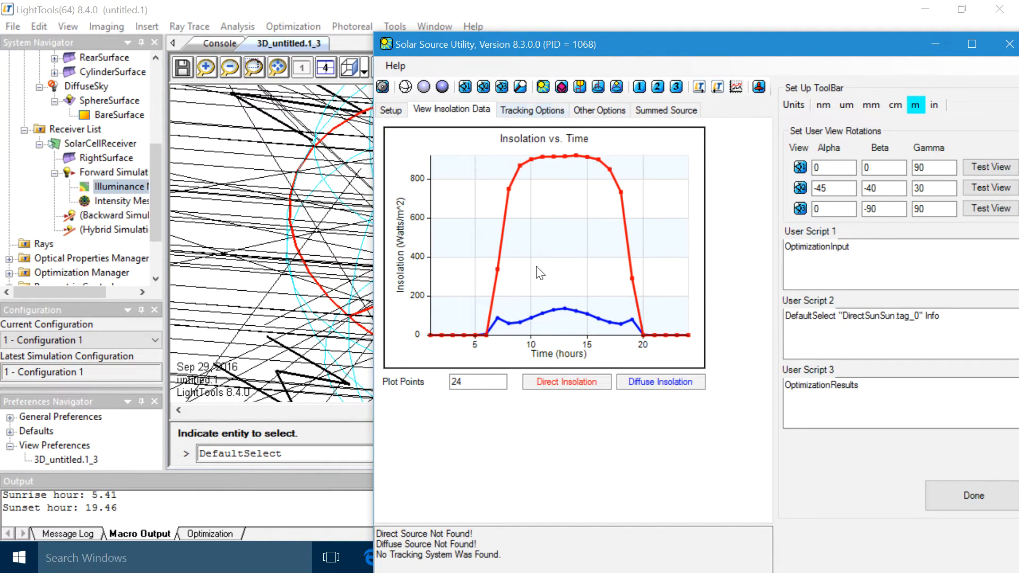
{"action": "left_click_drag", "start_coordinate": [823, 43], "coordinate": [709, 41]}
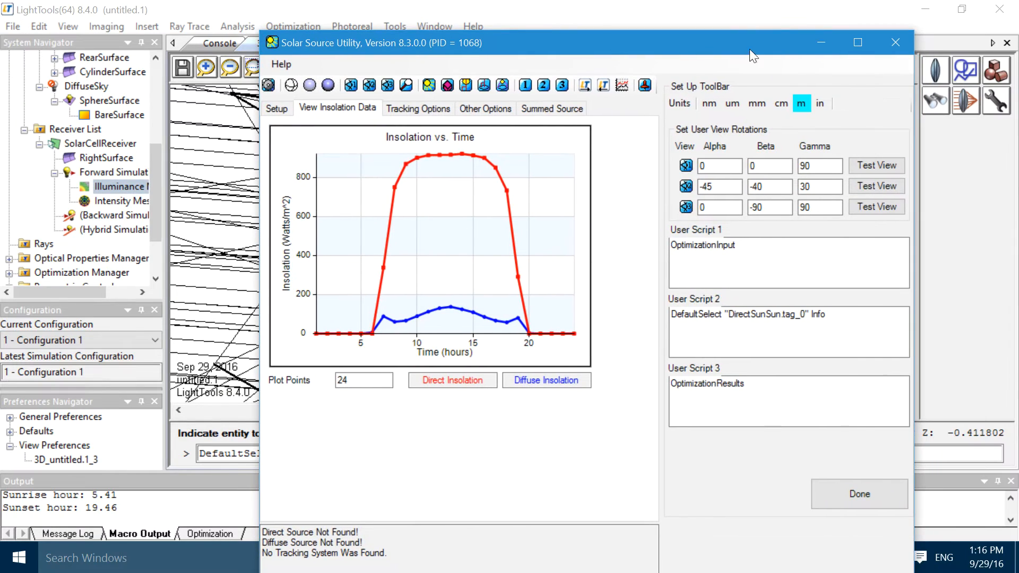
Minimize the Solar Source Utility and close the Parameter Sensitivity Utility.
{"action": "left_click", "coordinate": [833, 45]}
{"action": "left_click", "coordinate": [609, 557]}
{"action": "left_click", "coordinate": [656, 560]}
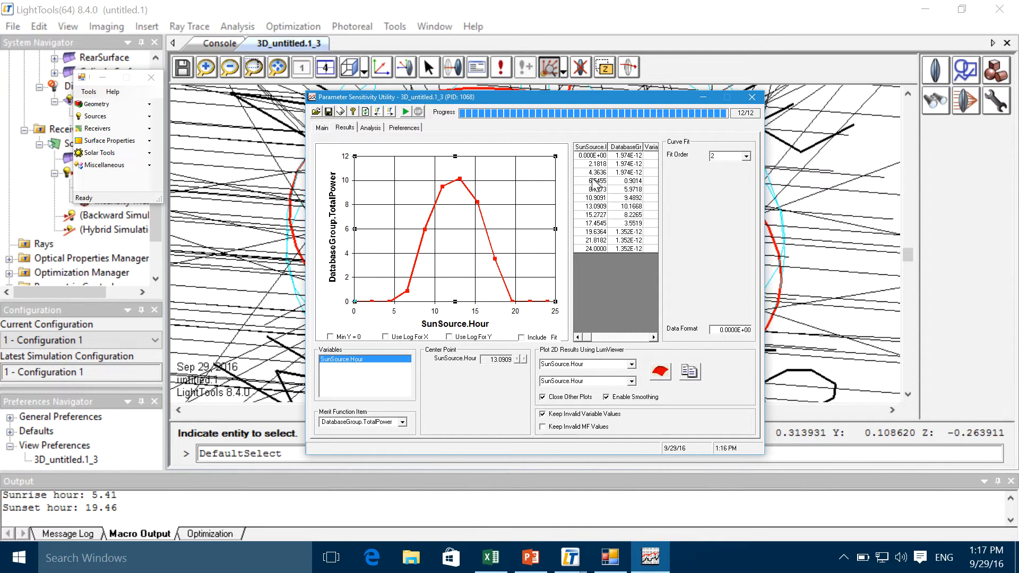
{"action": "left_click", "coordinate": [752, 97]}
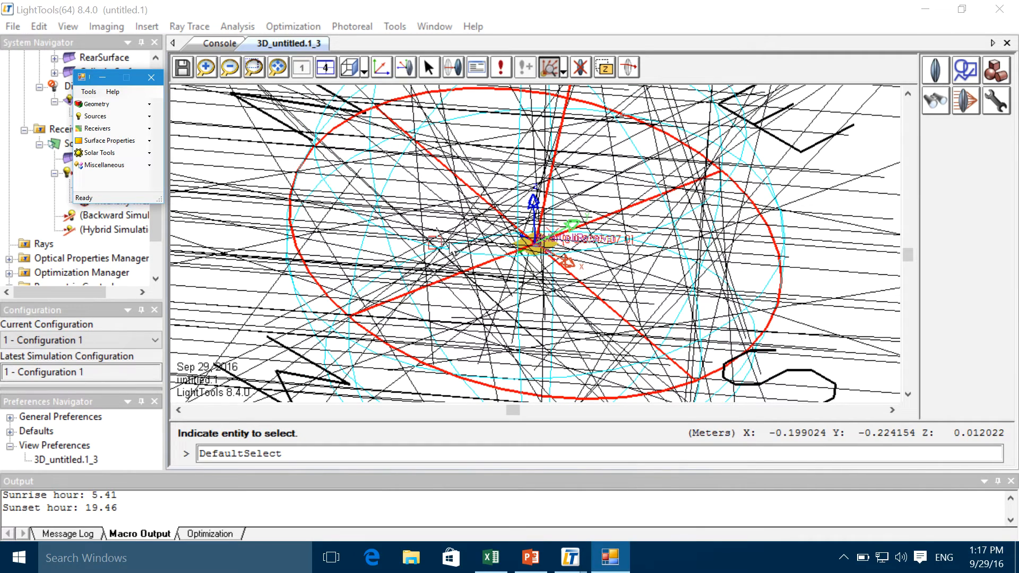
Hide the traced rays in the 3D view so only the solar cell and source geometry is displayed.
{"action": "left_click", "coordinate": [547, 70]}
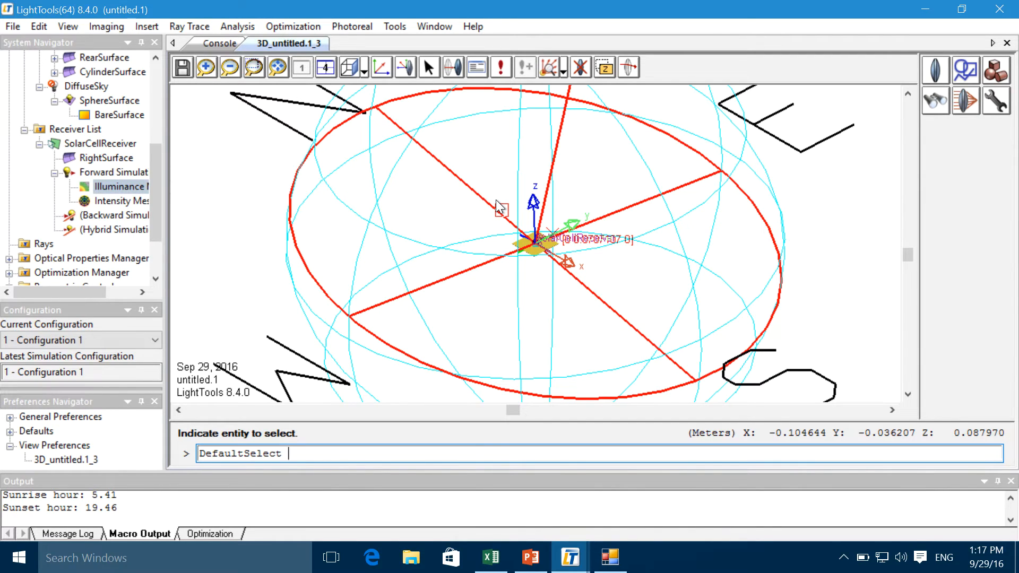
{"action": "left_click", "coordinate": [232, 68]}
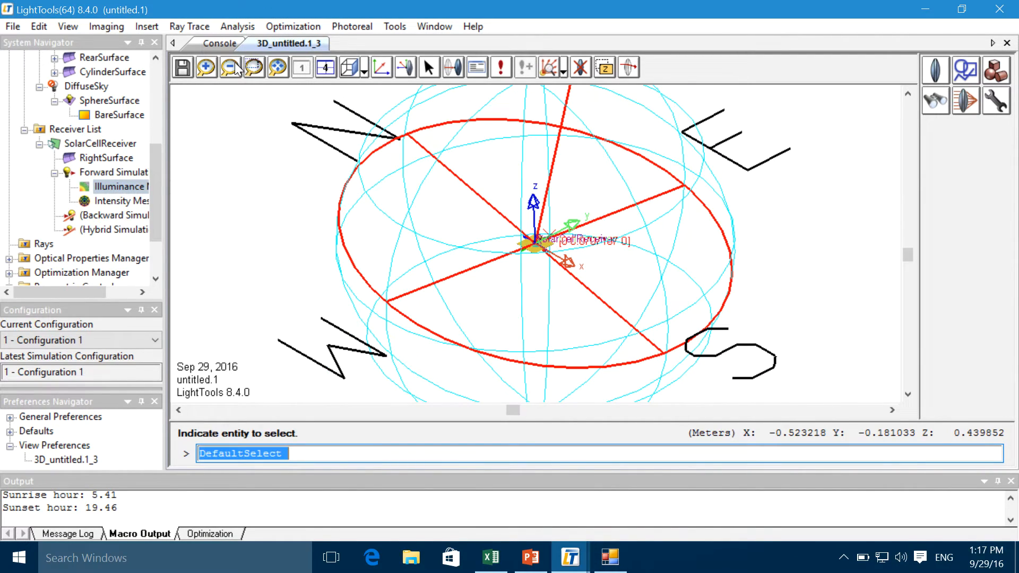
Switch to the Solar Source Utility, set the tracking system tilts to zero and draw the sun's path in the 3D view.
{"action": "left_click", "coordinate": [232, 67]}
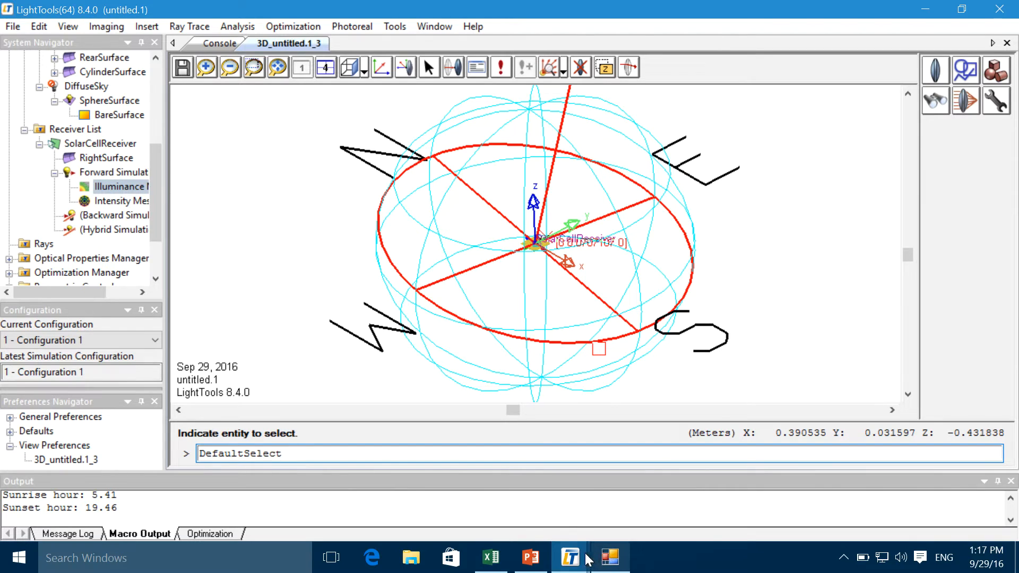
{"action": "mouse_move", "coordinate": [611, 558]}
{"action": "left_click", "coordinate": [611, 522]}
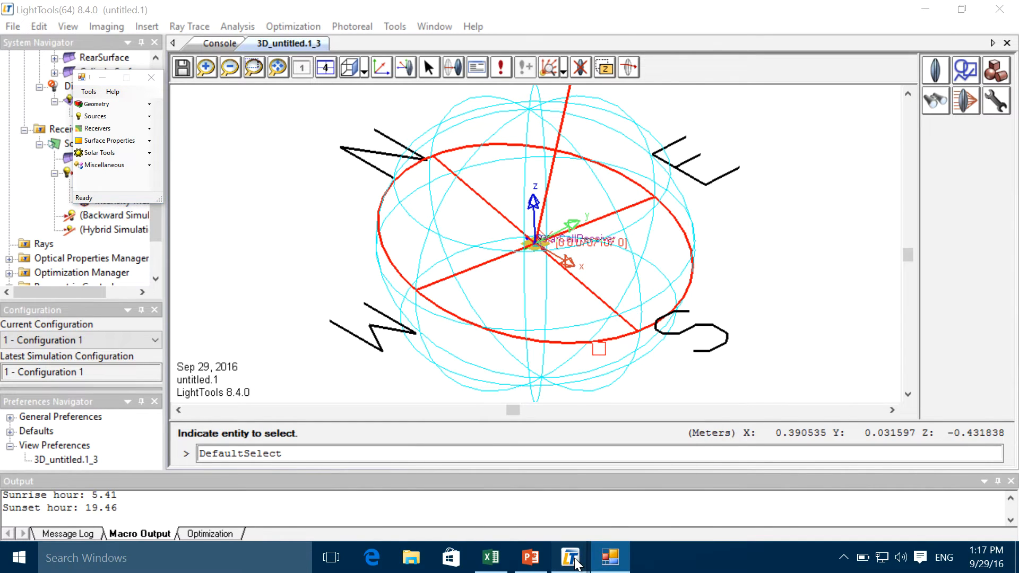
{"action": "mouse_move", "coordinate": [573, 560]}
{"action": "left_click", "coordinate": [638, 505]}
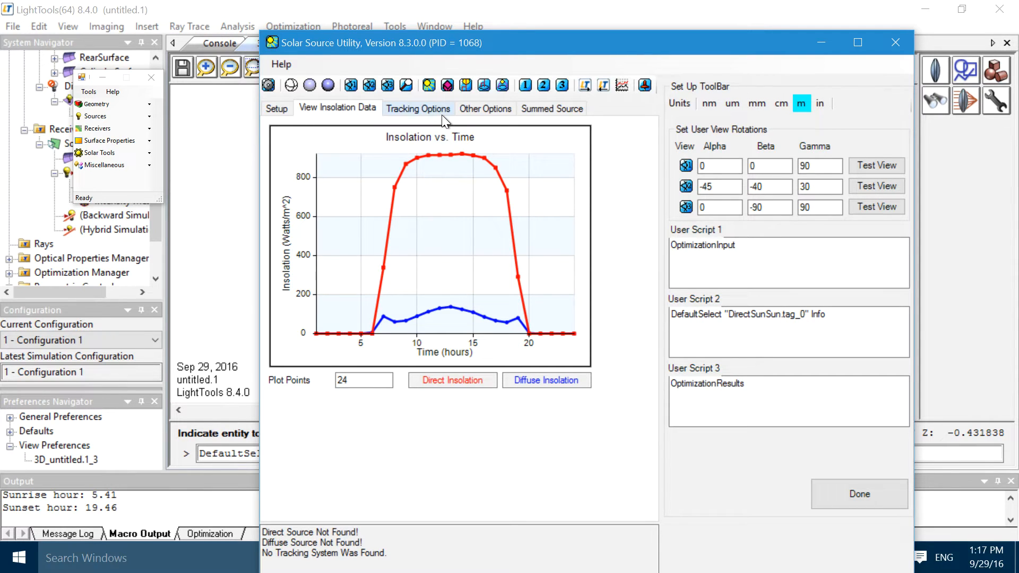
{"action": "left_click", "coordinate": [277, 108]}
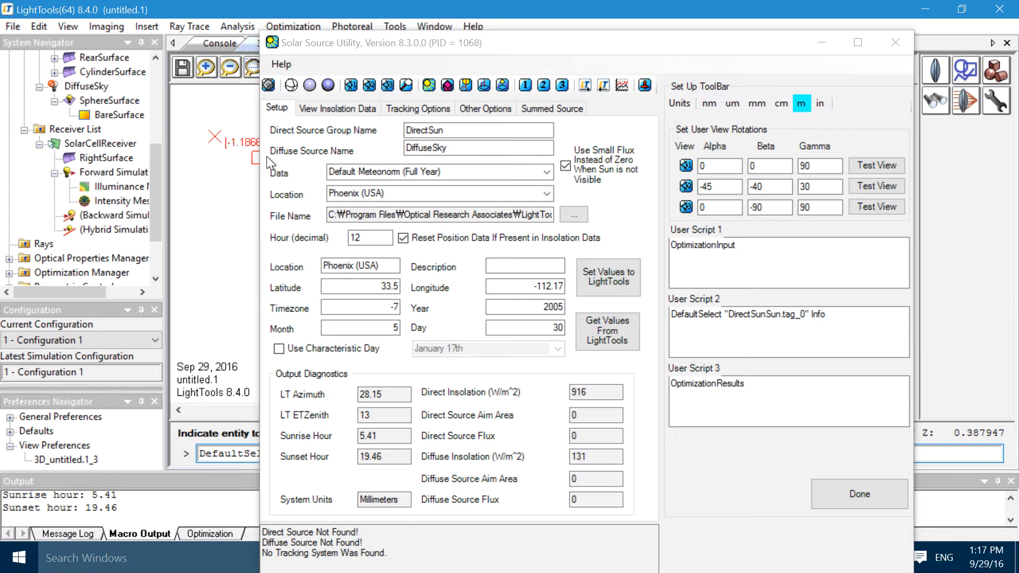
{"action": "left_click", "coordinate": [467, 84]}
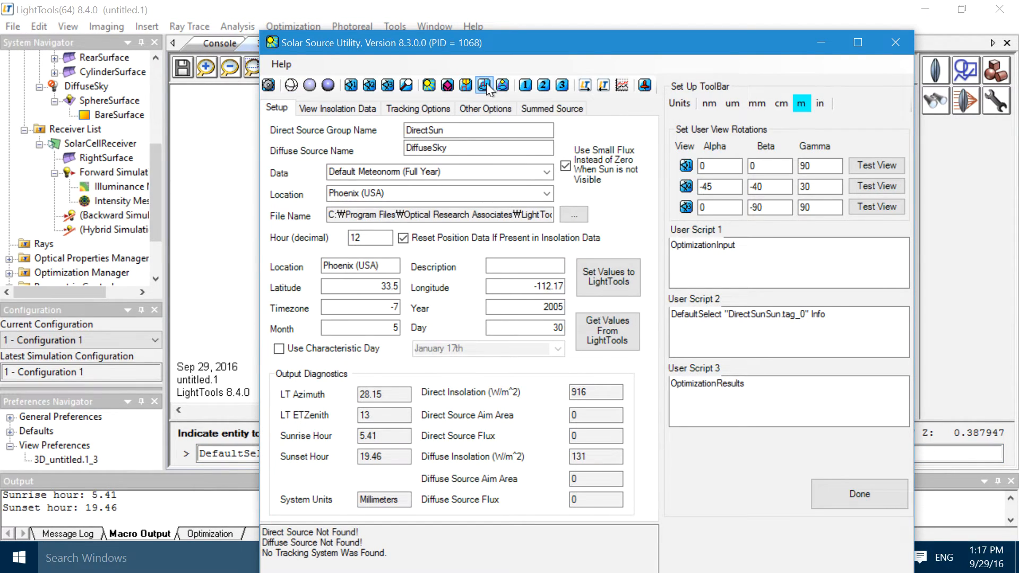
{"action": "left_click", "coordinate": [485, 83]}
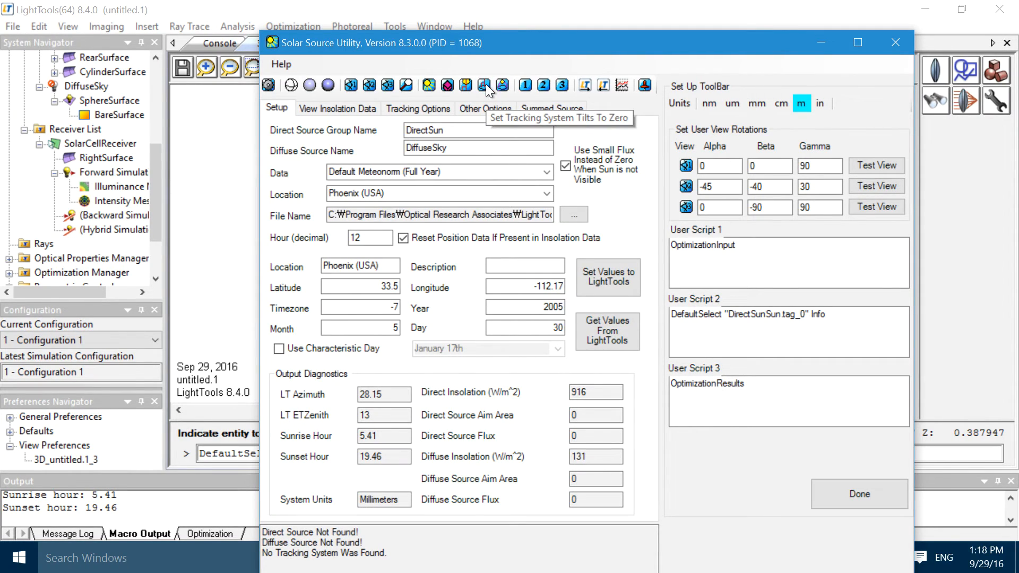
{"action": "left_click", "coordinate": [503, 85]}
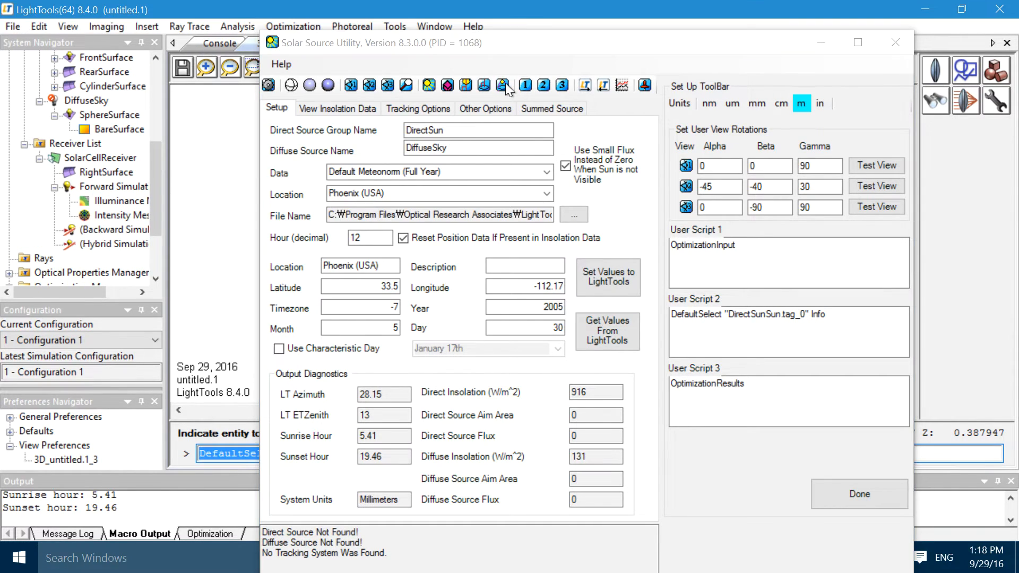
{"action": "left_click", "coordinate": [822, 43]}
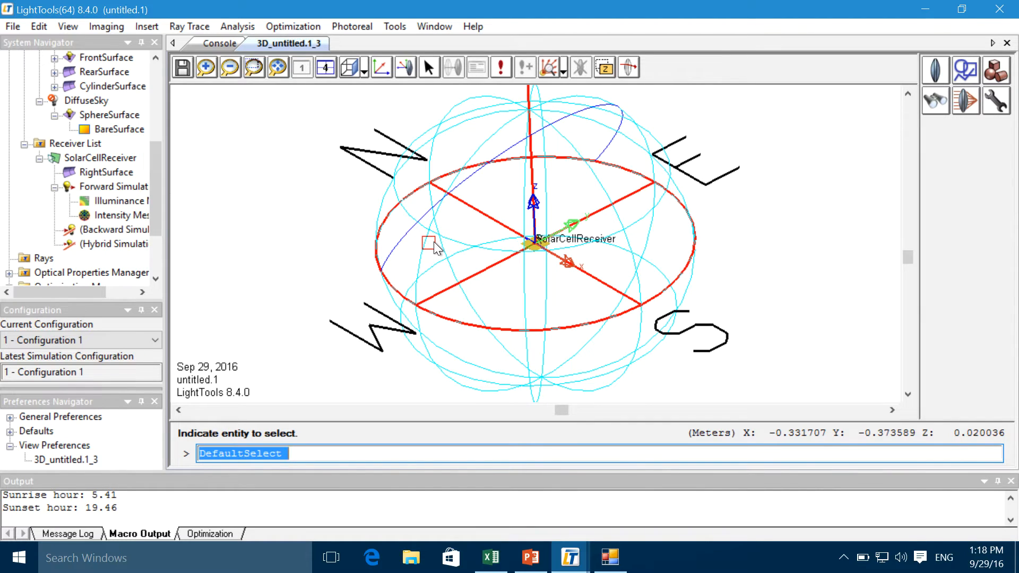
Open the Fresnel Lenses utility from the Utility Library's geometry tools.
{"action": "left_click", "coordinate": [909, 94]}
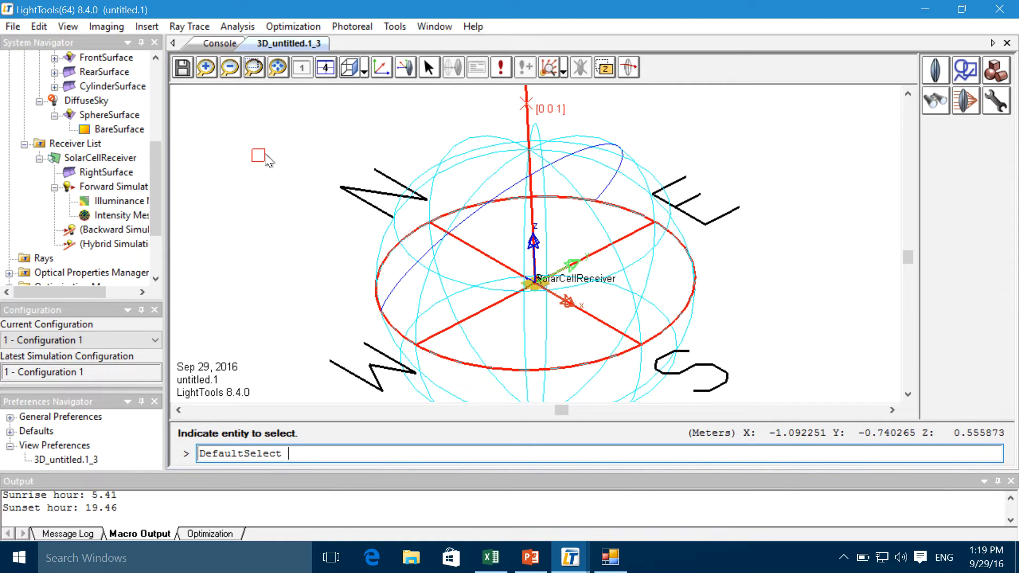
{"action": "left_click", "coordinate": [352, 27]}
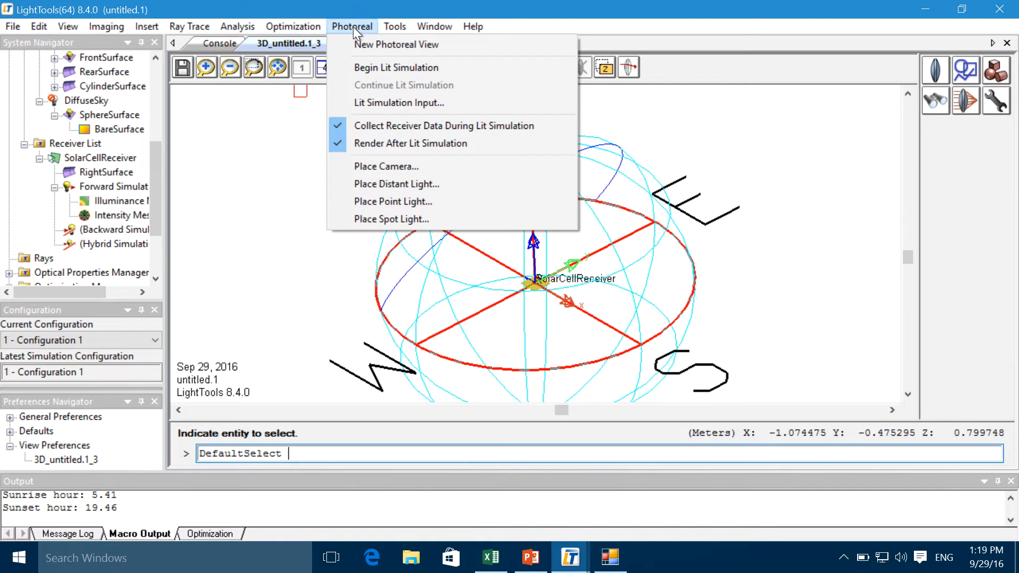
{"action": "mouse_move", "coordinate": [389, 30]}
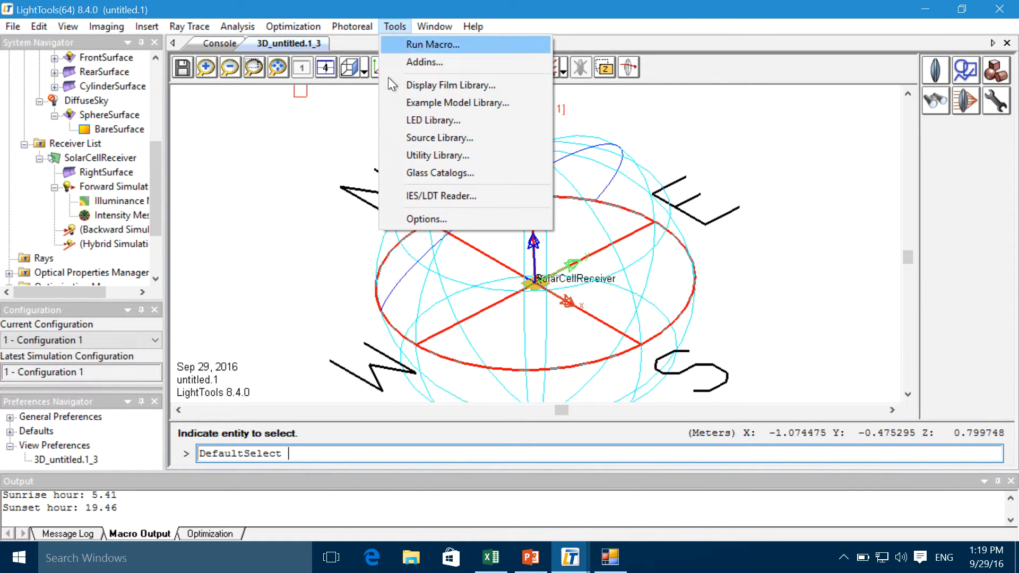
{"action": "left_click", "coordinate": [405, 155]}
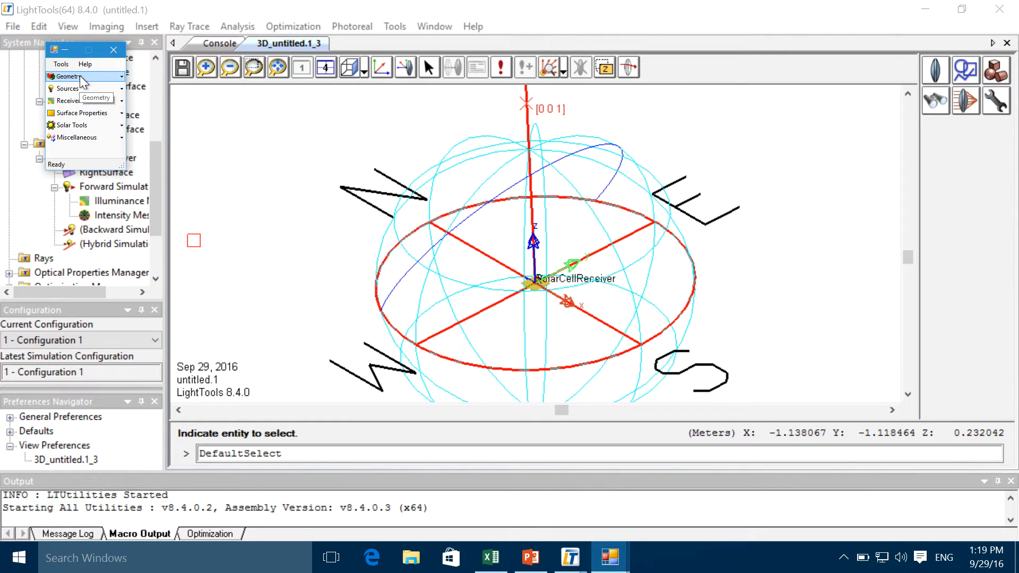
{"action": "left_click", "coordinate": [80, 76]}
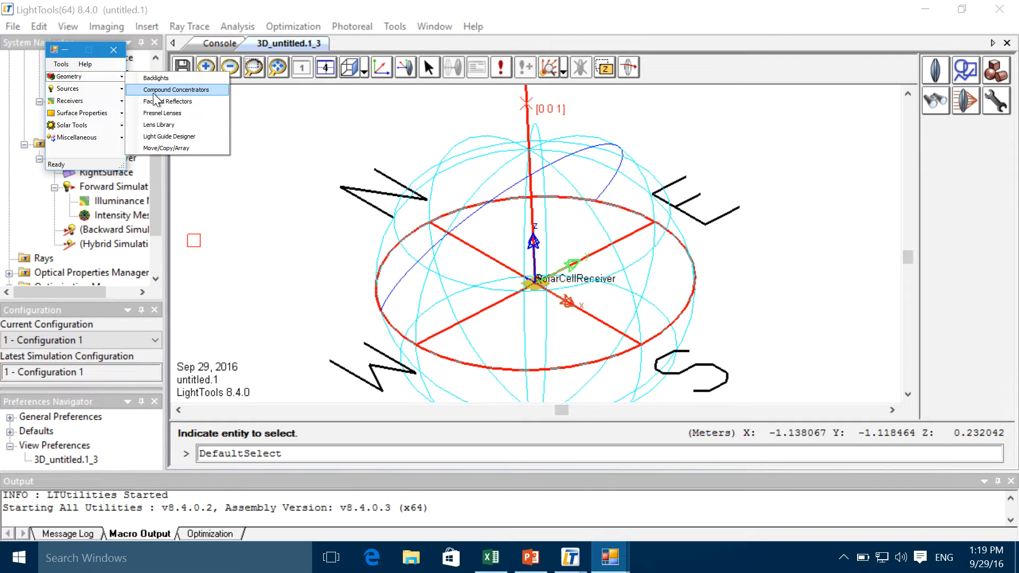
{"action": "left_click", "coordinate": [154, 114]}
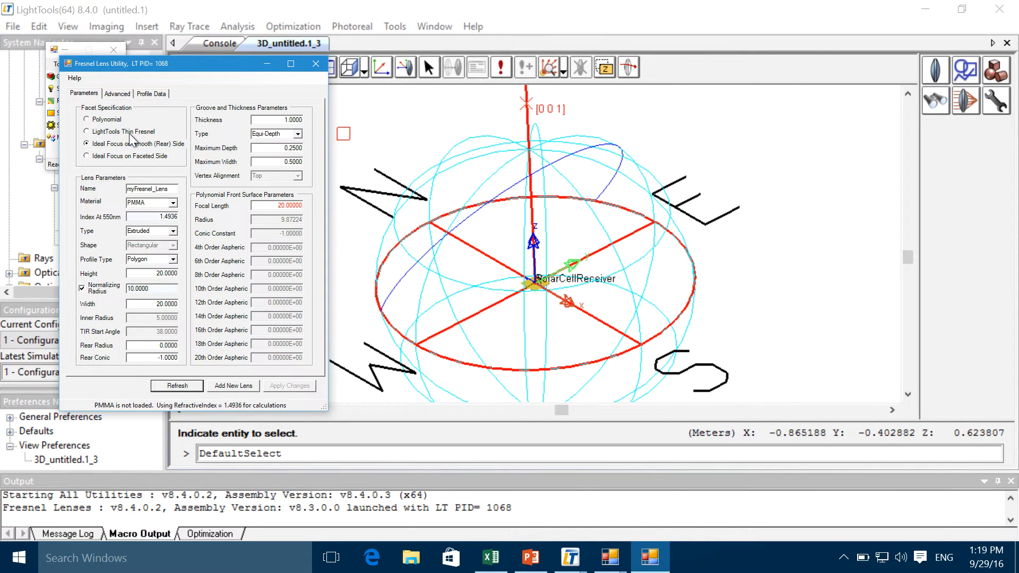
{"action": "left_click_drag", "start_coordinate": [168, 69], "coordinate": [139, 52]}
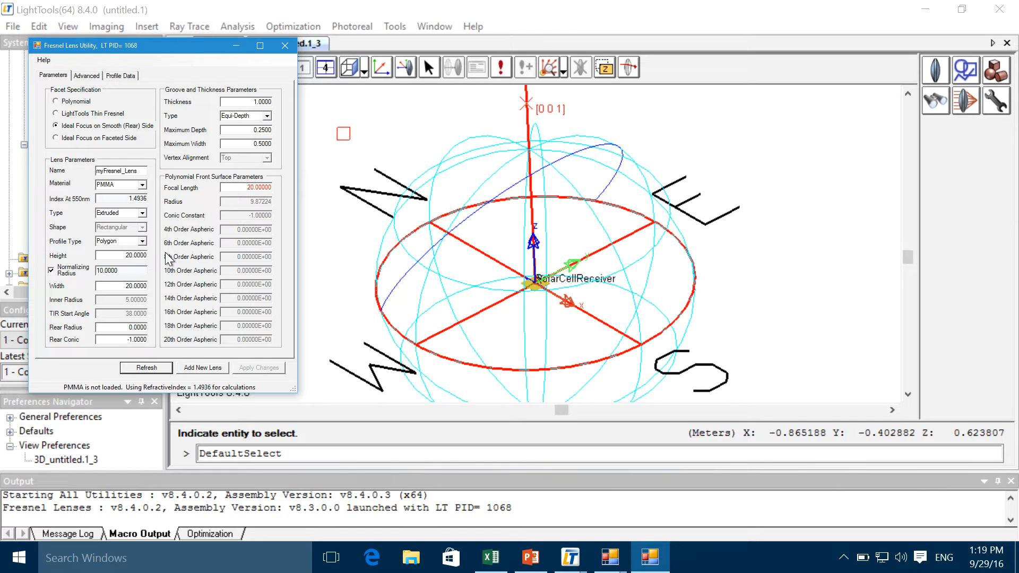
{"action": "left_click_drag", "start_coordinate": [161, 53], "coordinate": [153, 49]}
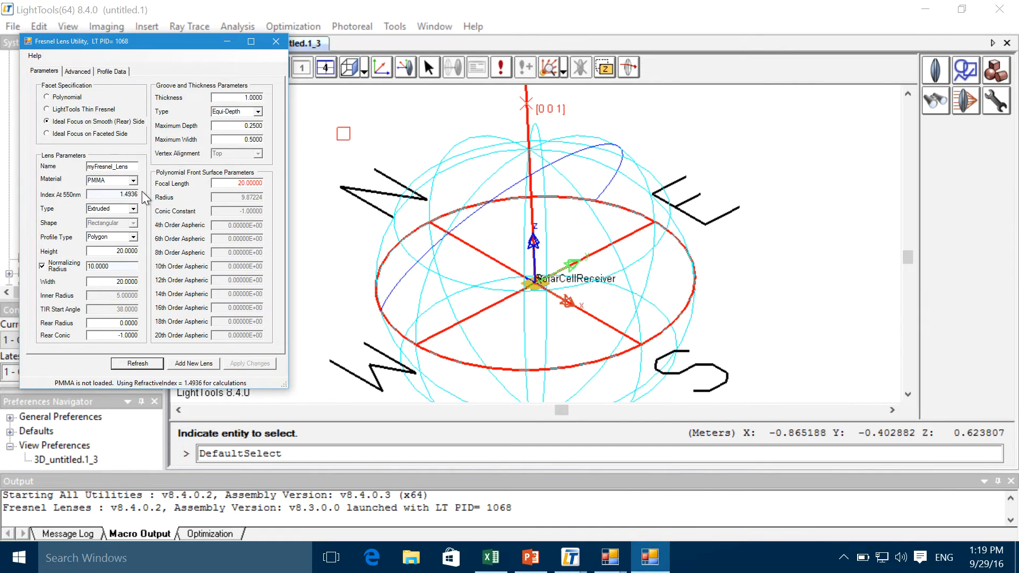
Set the Fresnel lens height and width to 2, with the ideal focus on the smooth (rear) side.
{"action": "left_click", "coordinate": [104, 122]}
{"action": "double_click", "coordinate": [111, 255]}
{"action": "type", "text": "2"}
{"action": "key", "text": "Tab"}
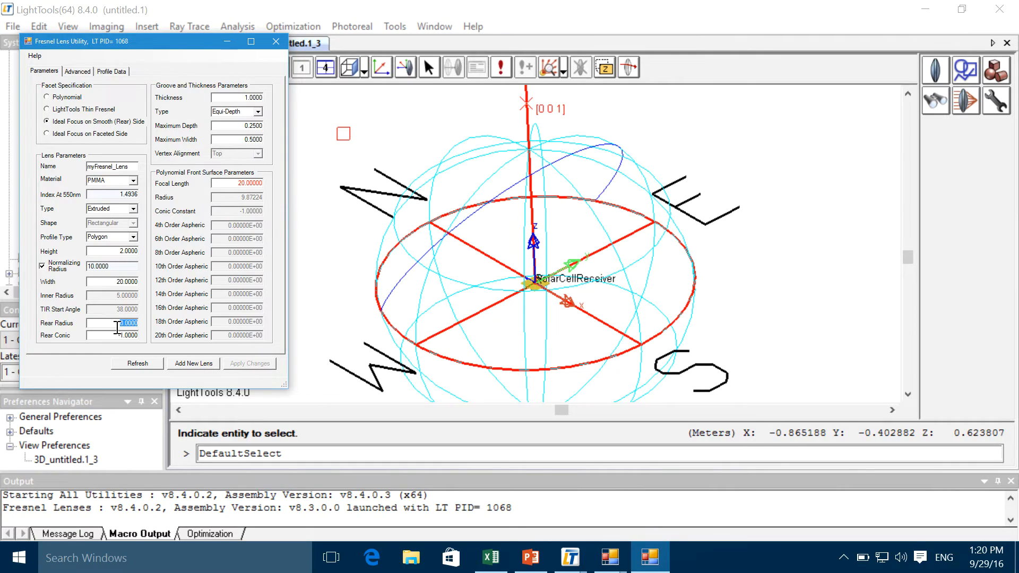
{"action": "double_click", "coordinate": [108, 284]}
{"action": "type", "text": "2"}
Set the lens type to Regular (Radial) and the shape to Rectangular, and add the new Fresnel lens to the model.
{"action": "left_click", "coordinate": [114, 208]}
{"action": "left_click", "coordinate": [134, 208]}
{"action": "left_click", "coordinate": [130, 223]}
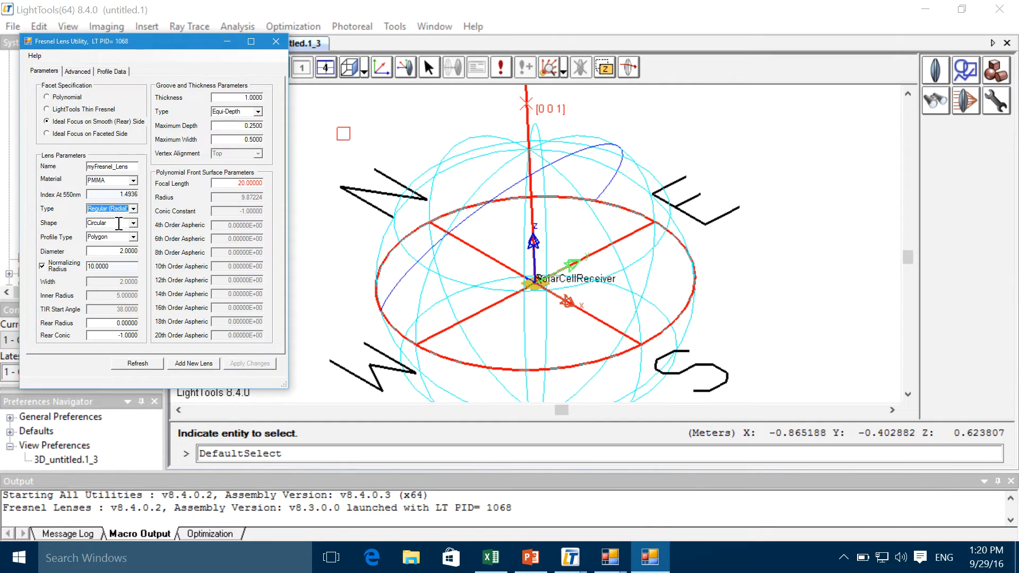
{"action": "left_click", "coordinate": [133, 224]}
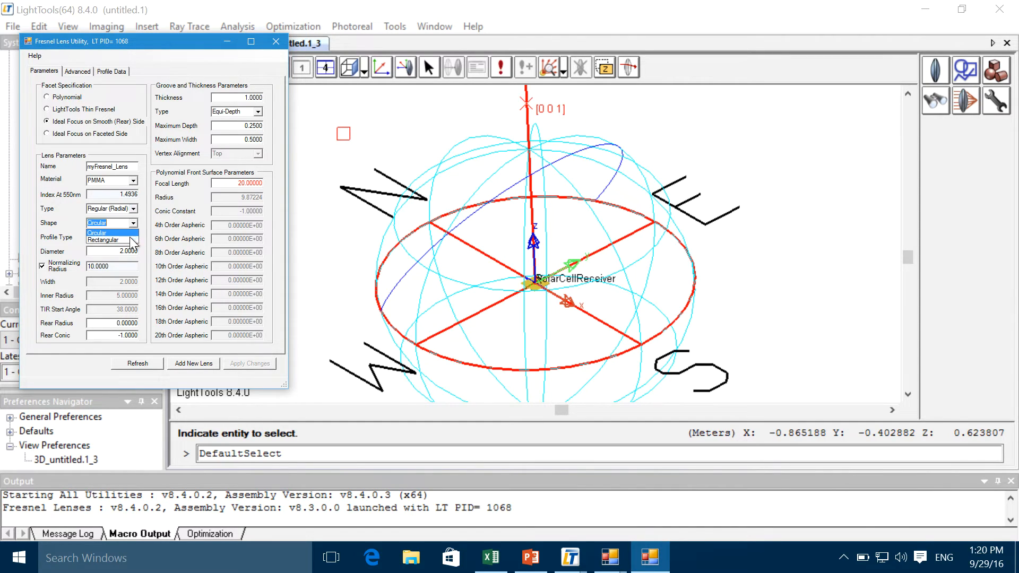
{"action": "left_click", "coordinate": [130, 239]}
{"action": "left_click", "coordinate": [191, 364]}
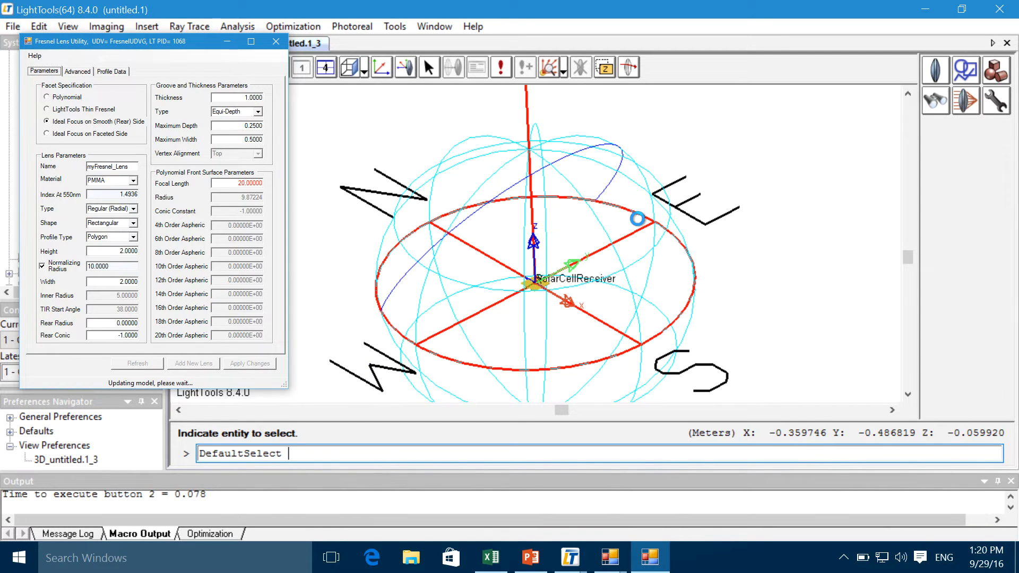
{"action": "middle_click_drag", "start_coordinate": [835, 198], "coordinate": [820, 157]}
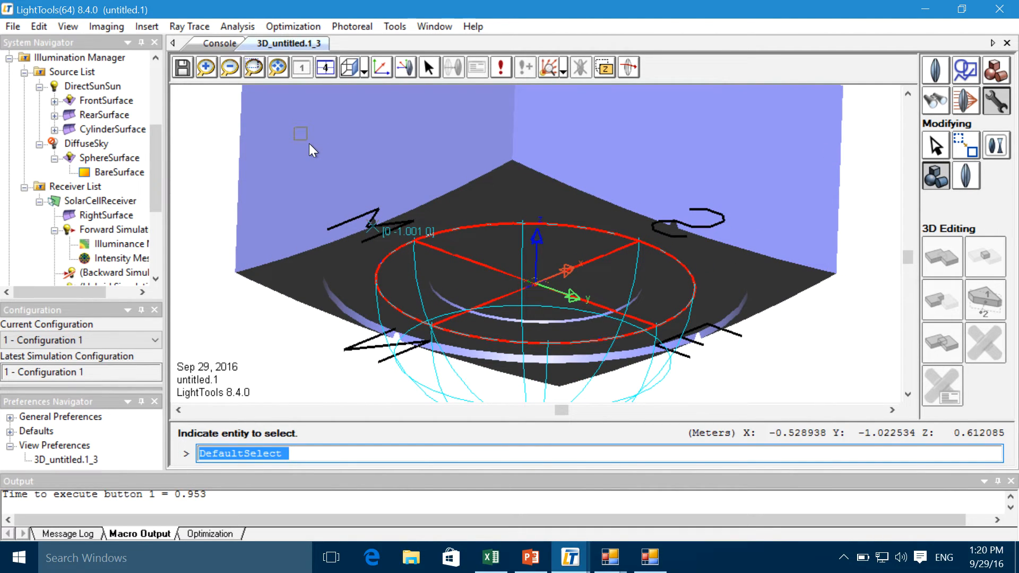
Return to the Fresnel Lens Utility, set the lens thickness to 0.1 and apply the change to the model.
{"action": "mouse_move", "coordinate": [570, 558]}
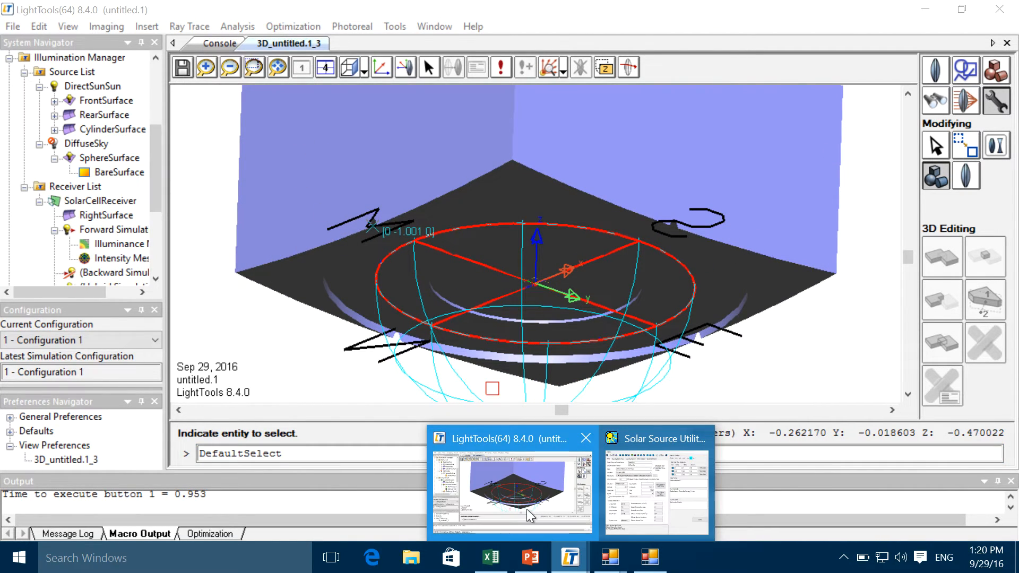
{"action": "left_click", "coordinate": [651, 507]}
{"action": "left_click", "coordinate": [818, 48]}
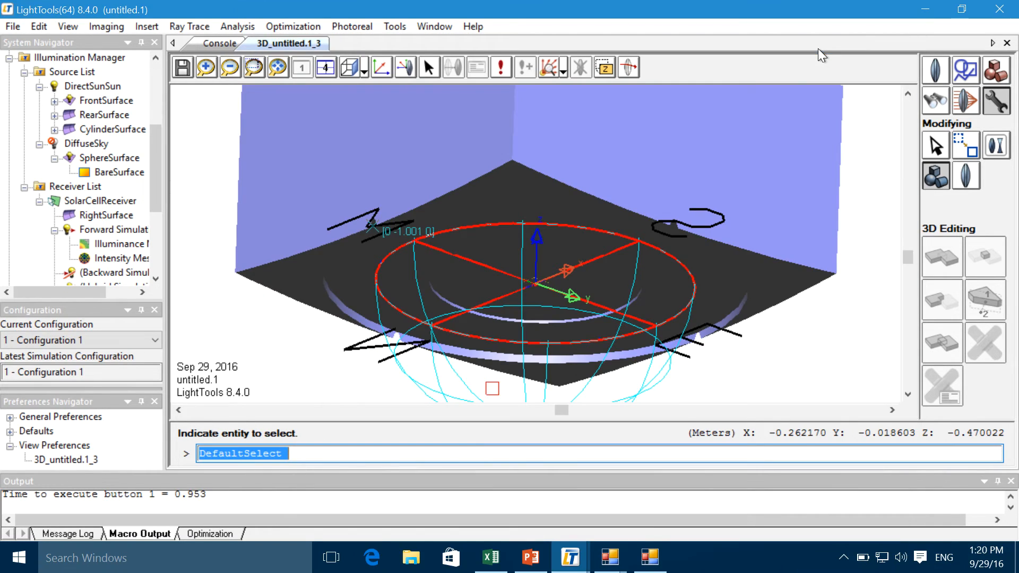
{"action": "left_click", "coordinate": [651, 556]}
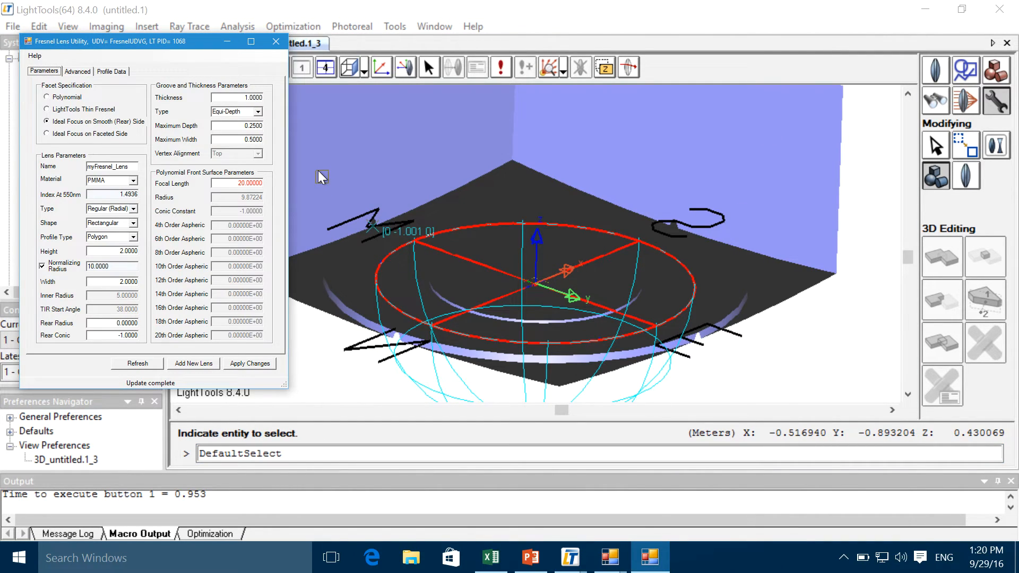
{"action": "double_click", "coordinate": [235, 98]}
{"action": "type", "text": "0"}
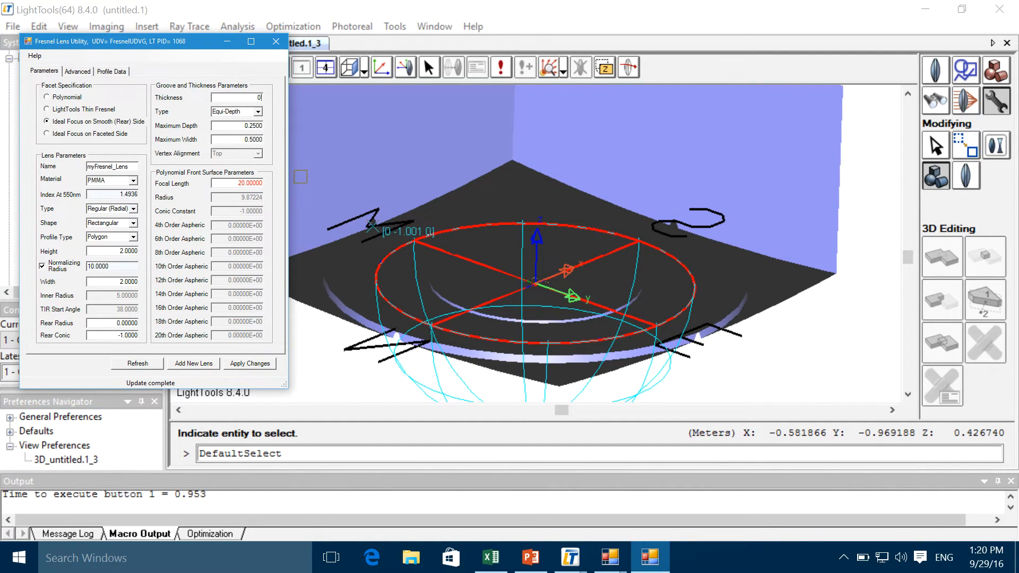
{"action": "type", "text": ".1"}
{"action": "left_click", "coordinate": [242, 364]}
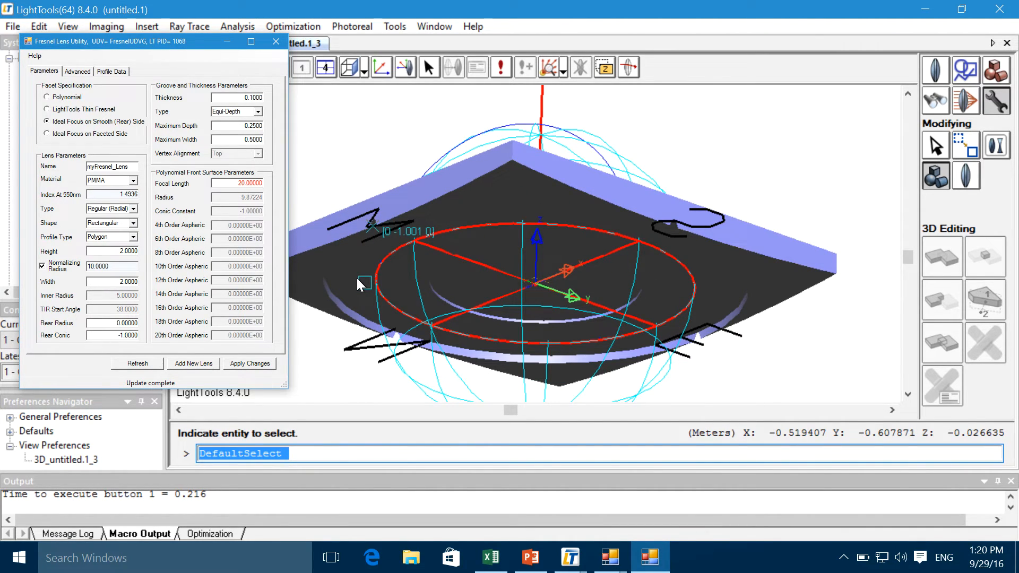
Set the Fresnel lens focal length to 1 and apply the change to the model.
{"action": "double_click", "coordinate": [253, 185]}
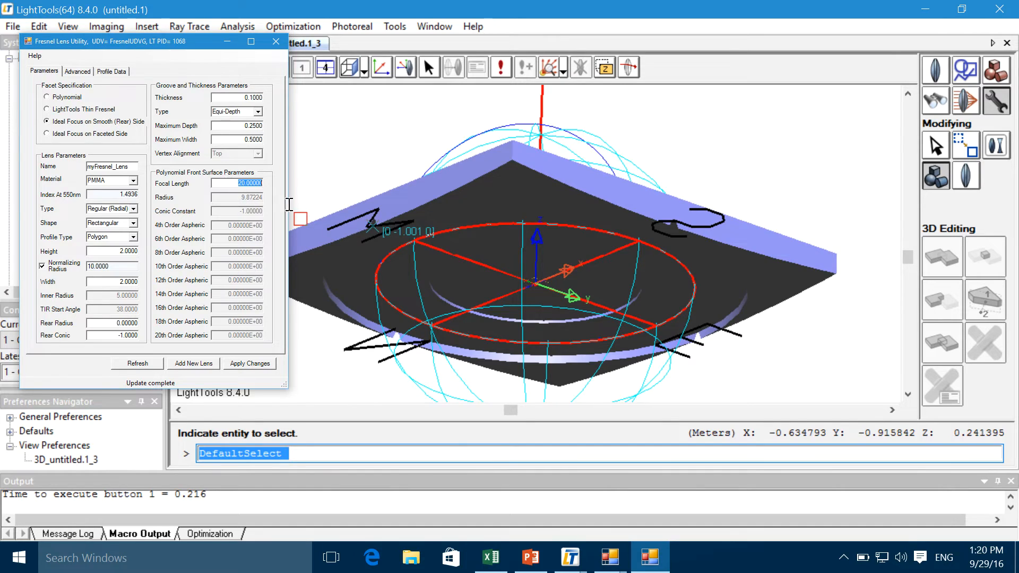
{"action": "key", "text": "Left"}
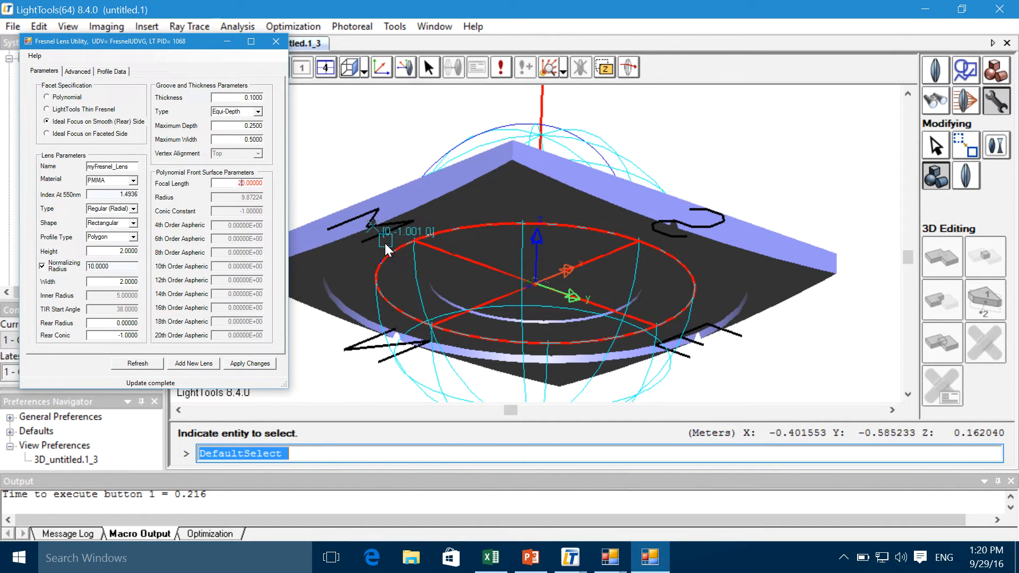
{"action": "key", "text": "BackSpace"}
{"action": "type", "text": "1"}
{"action": "key", "text": "Delete"}
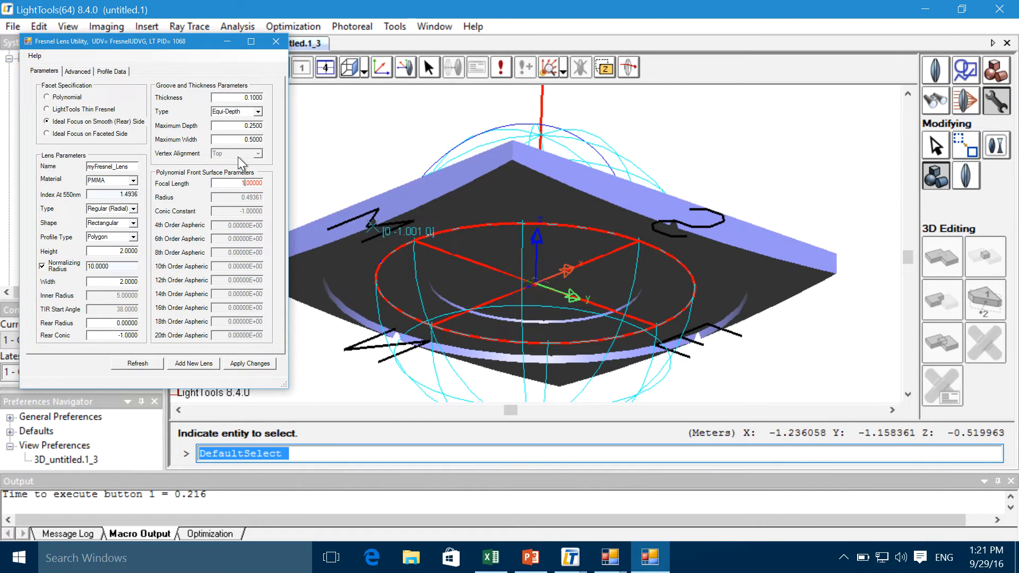
{"action": "double_click", "coordinate": [230, 127]}
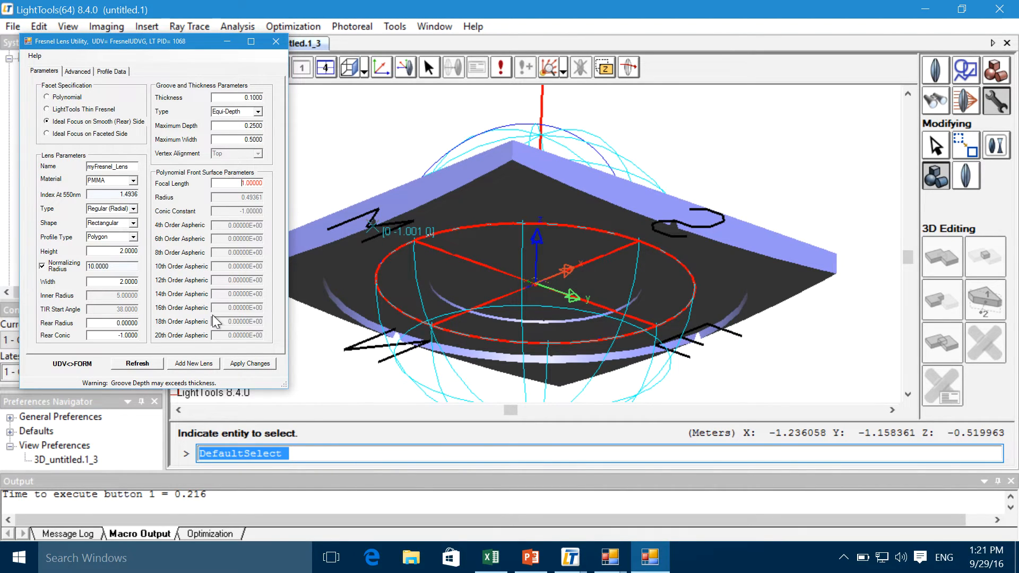
{"action": "left_click", "coordinate": [255, 364]}
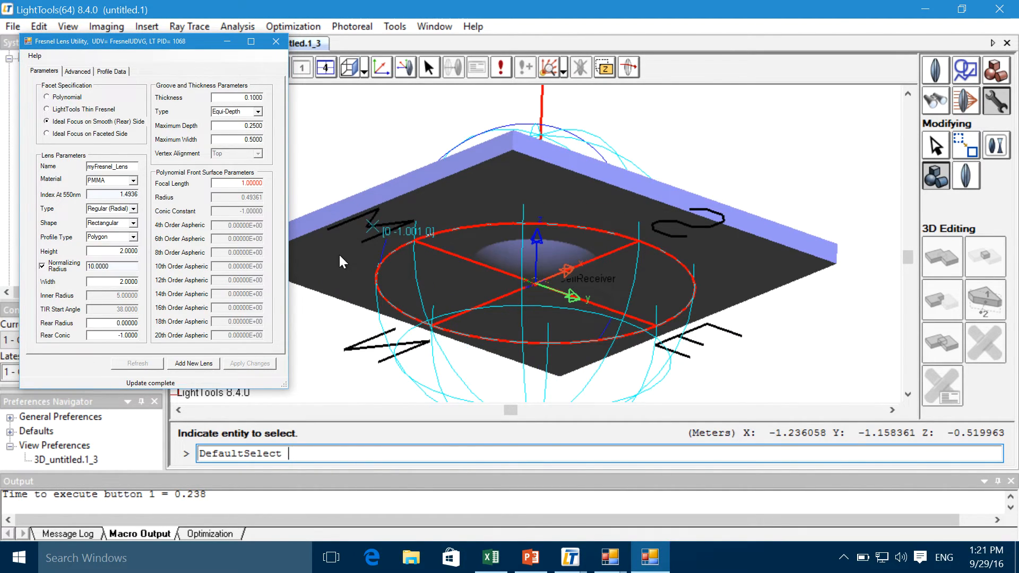
Set the Fresnel lens's maximum groove depth and maximum groove width to 0.1 each, and apply the changes to the model.
{"action": "left_click", "coordinate": [672, 123]}
{"action": "middle_click_drag", "start_coordinate": [671, 123], "coordinate": [663, 157]}
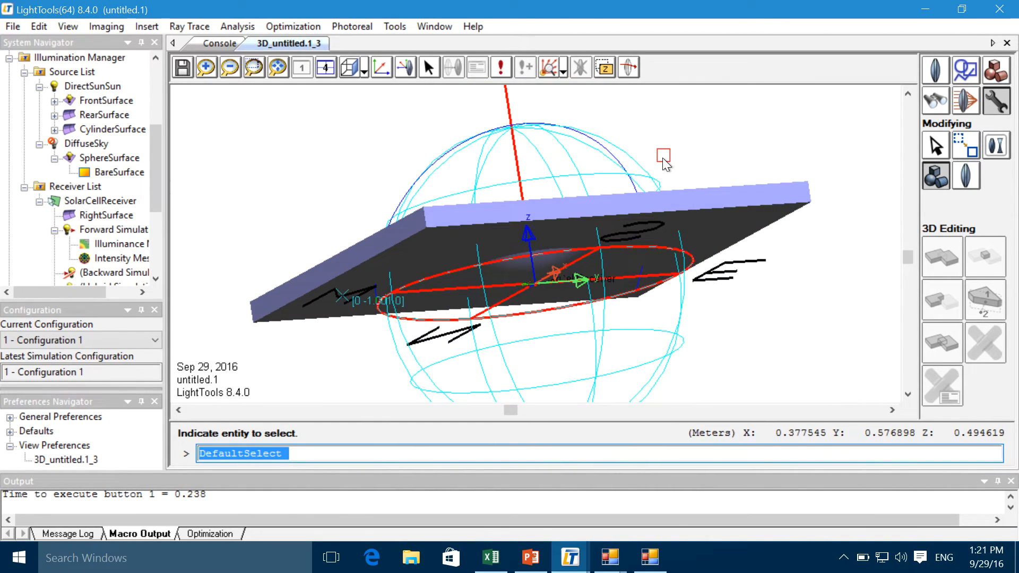
{"action": "left_click", "coordinate": [656, 563]}
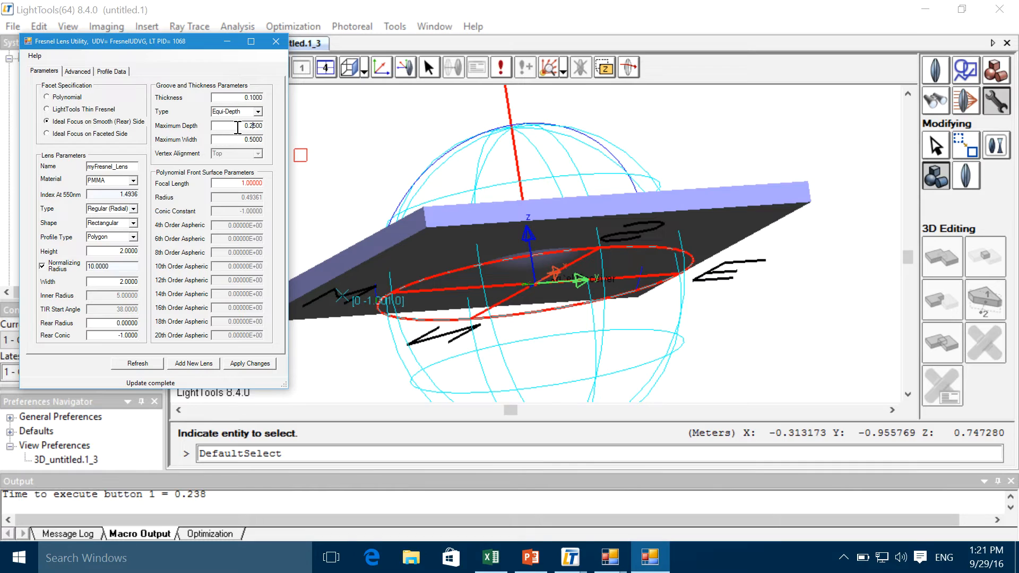
{"action": "key", "text": "BackSpace"}
{"action": "key", "text": "BackSpace"}
{"action": "type", "text": "1"}
{"action": "left_click", "coordinate": [255, 140]}
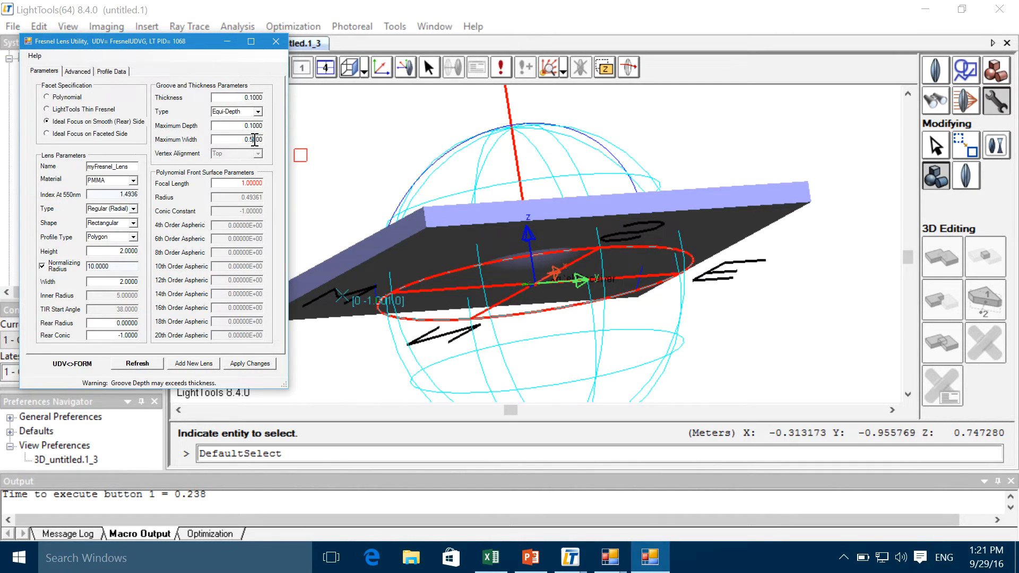
{"action": "key", "text": "BackSpace"}
{"action": "type", "text": "1"}
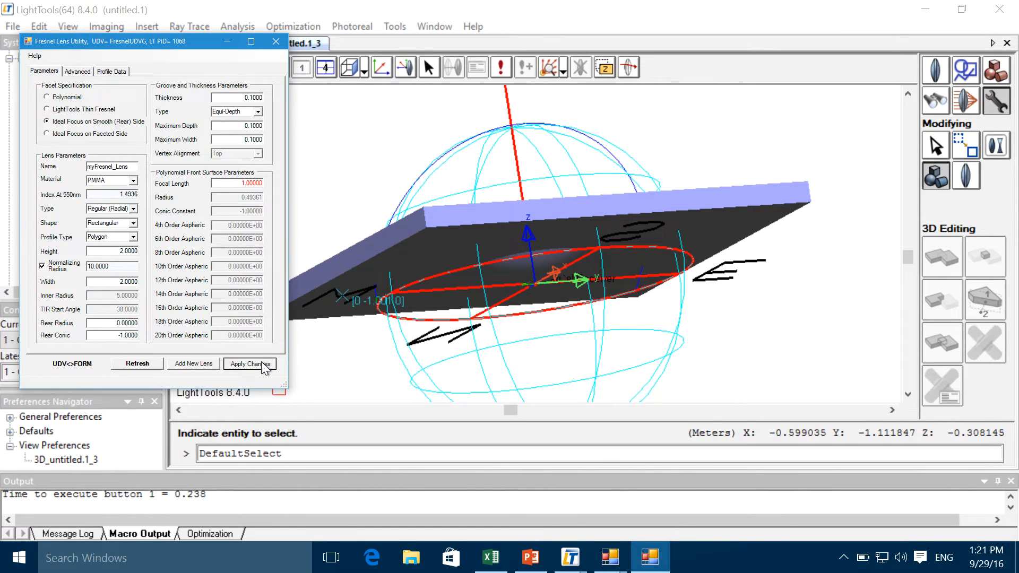
{"action": "left_click", "coordinate": [250, 364]}
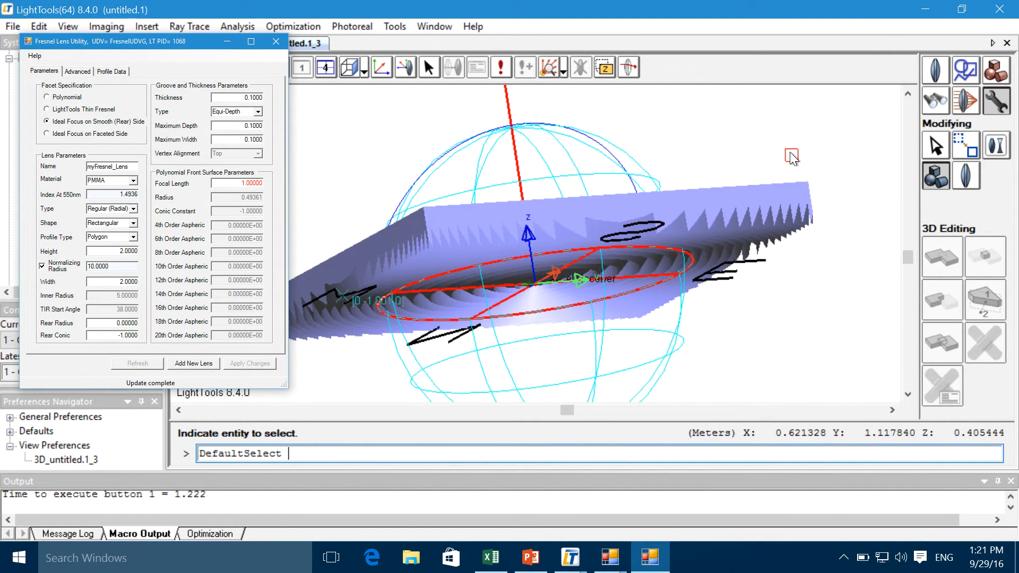
Move myFresnel_Lens to a Z coordinate of 0.5 m through its properties and confirm.
{"action": "middle_click_drag", "start_coordinate": [791, 157], "coordinate": [771, 162]}
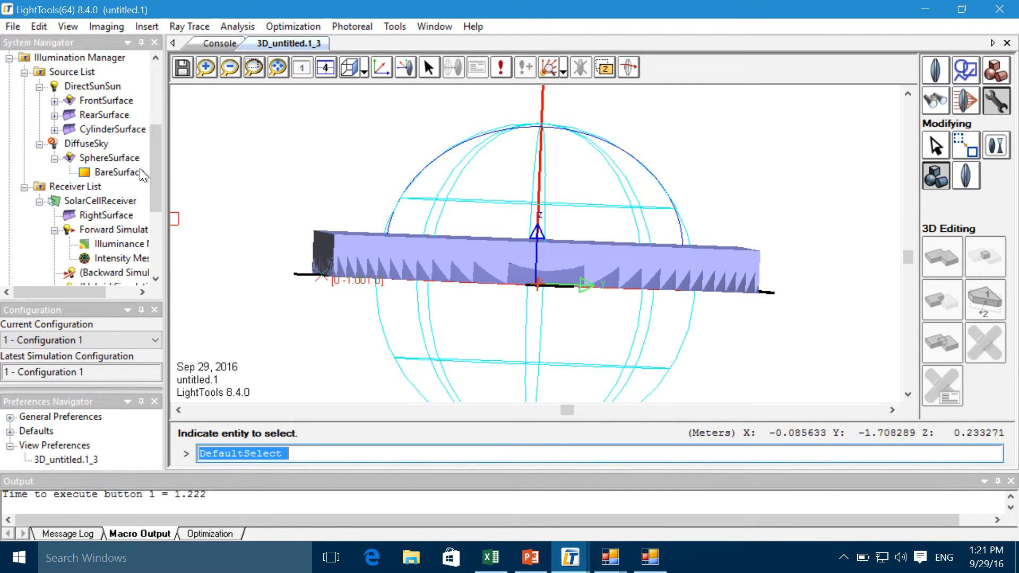
{"action": "left_click_drag", "start_coordinate": [154, 177], "coordinate": [158, 106]}
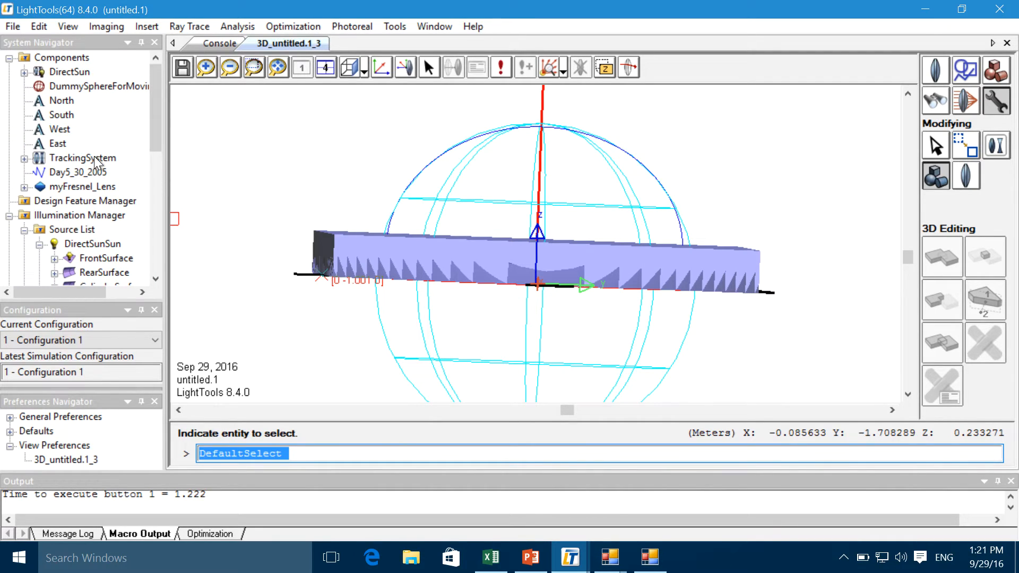
{"action": "left_click", "coordinate": [81, 187]}
{"action": "right_click", "coordinate": [78, 185]}
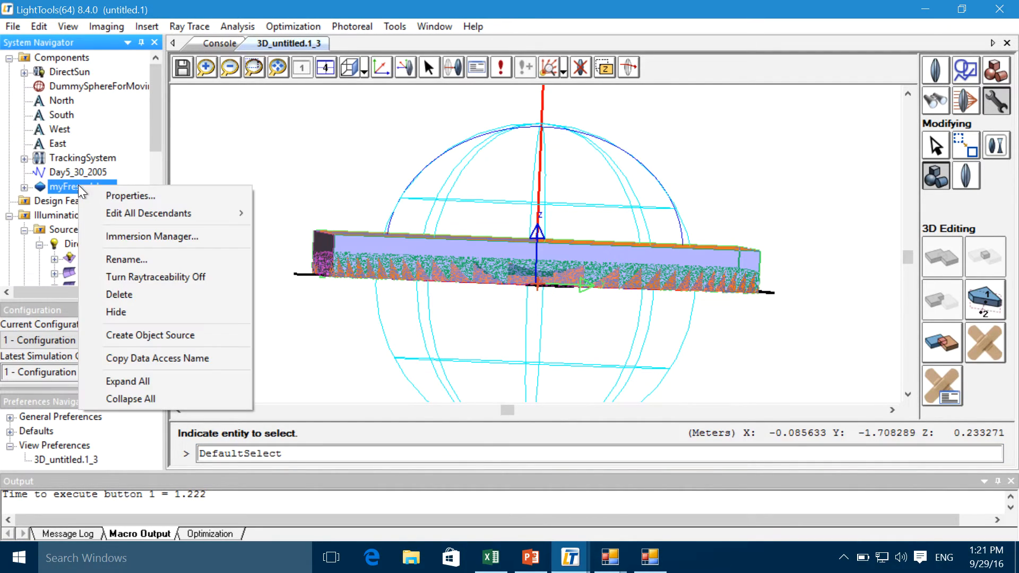
{"action": "left_click", "coordinate": [93, 190]}
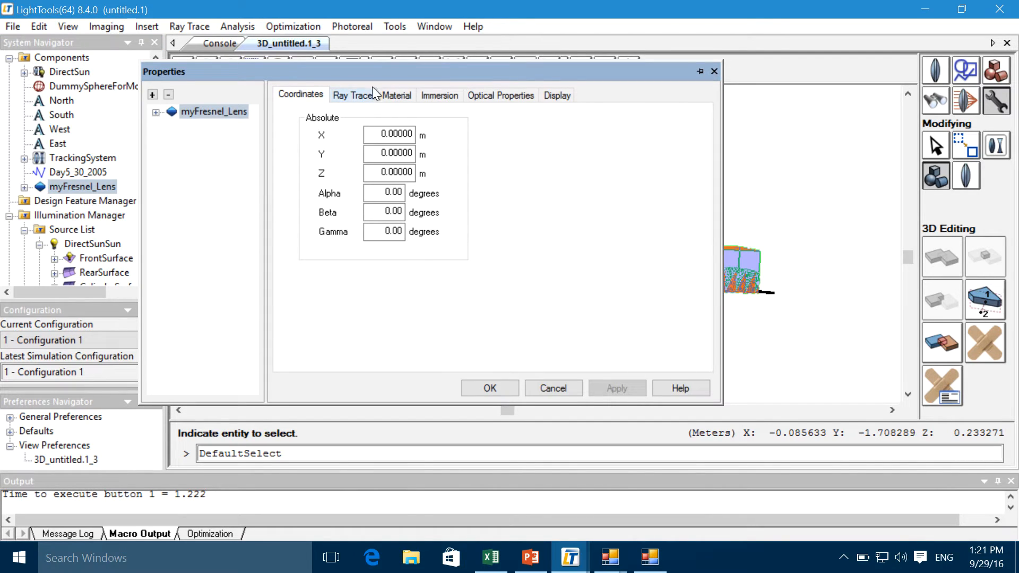
{"action": "left_click_drag", "start_coordinate": [379, 75], "coordinate": [308, 95]}
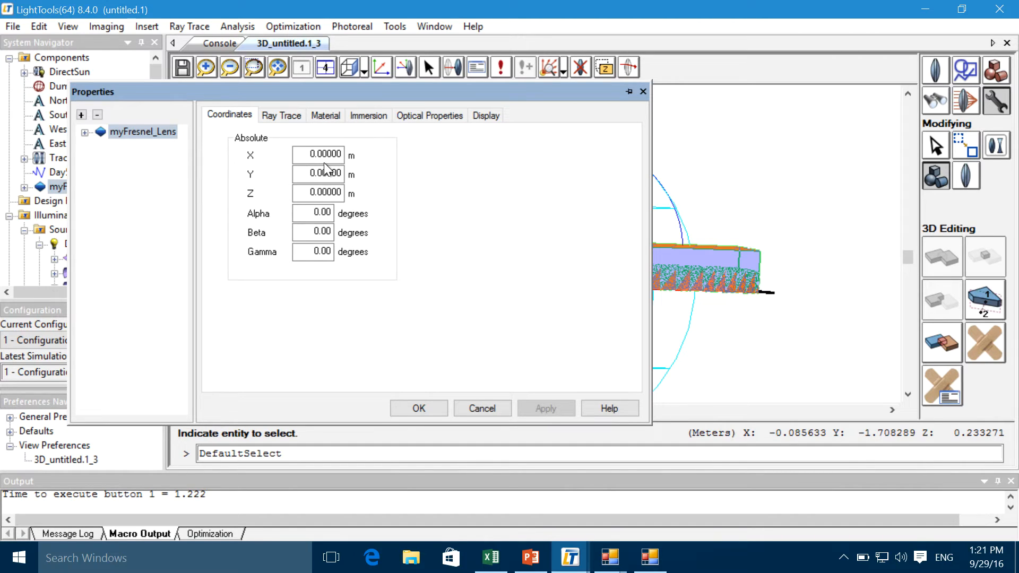
{"action": "left_click", "coordinate": [307, 188]}
{"action": "key", "text": "Right"}
{"action": "key", "text": "BackSpace"}
{"action": "type", "text": "1"}
{"action": "key", "text": "BackSpace"}
{"action": "key", "text": "Right"}
{"action": "key", "text": "BackSpace"}
{"action": "type", "text": "5"}
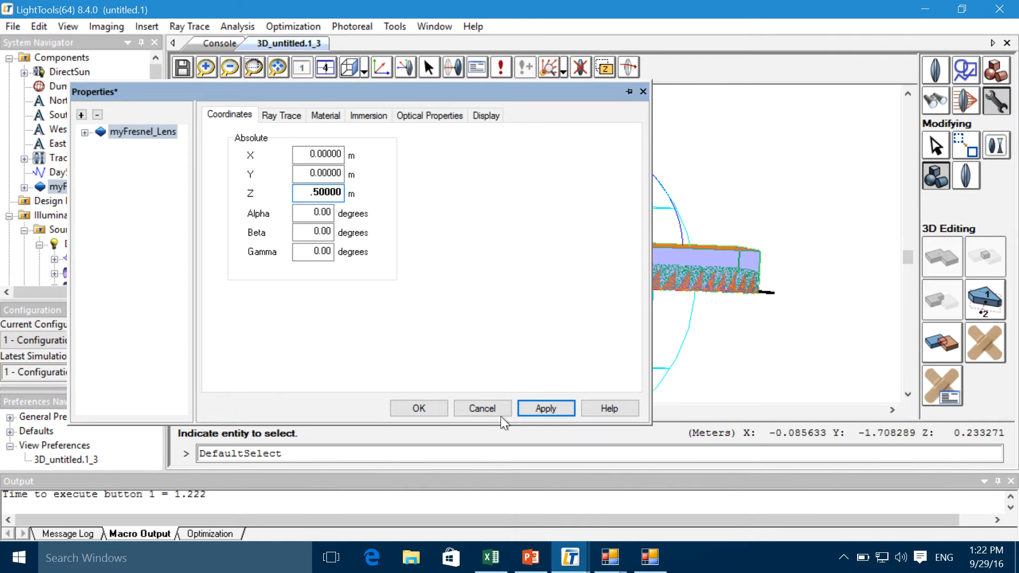
{"action": "left_click", "coordinate": [429, 402]}
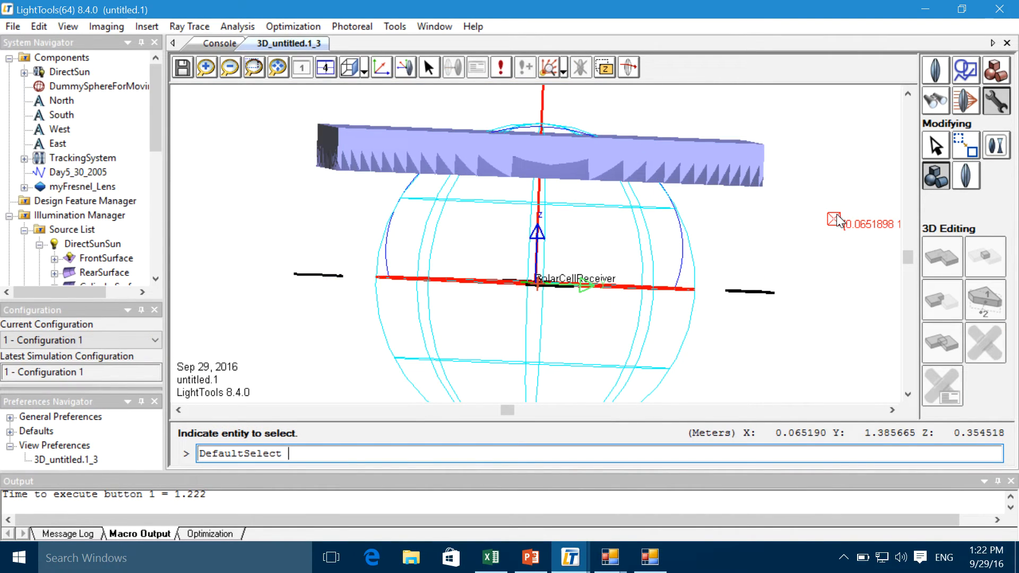
Set the focal length to 0.5 in the Fresnel Lens Utility and apply the change to the model.
{"action": "middle_click_drag", "start_coordinate": [855, 155], "coordinate": [835, 159]}
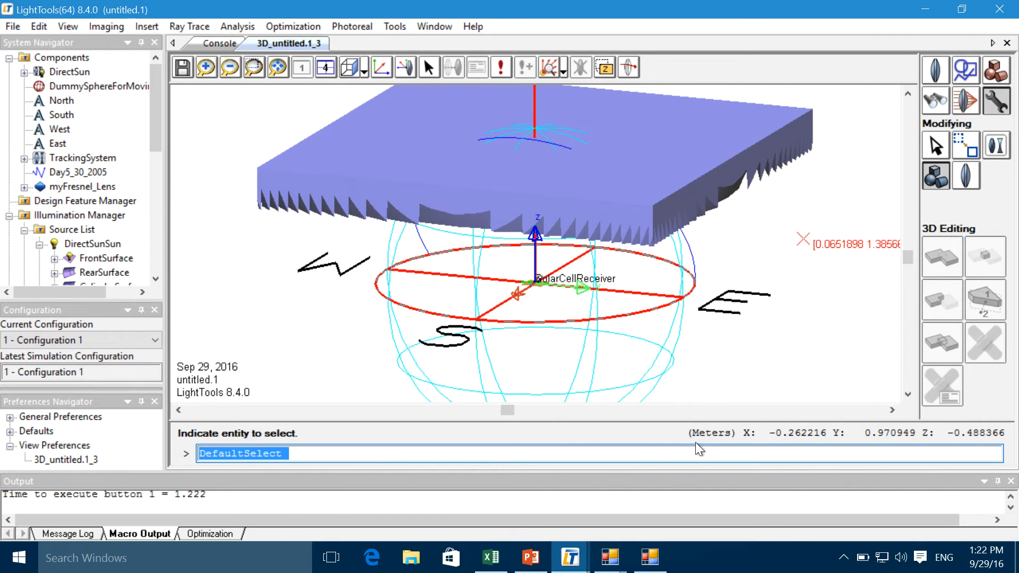
{"action": "left_click", "coordinate": [660, 565]}
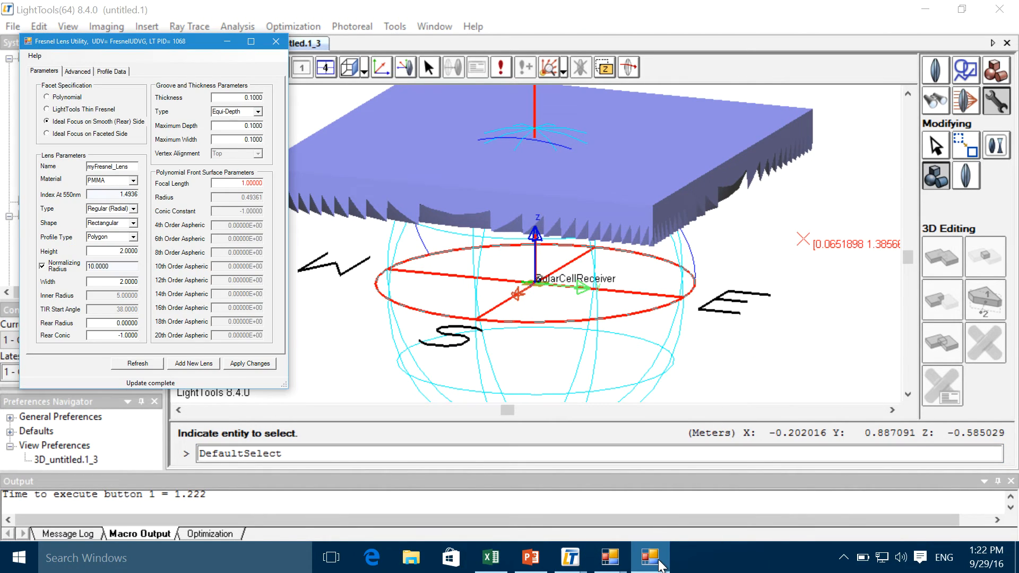
{"action": "left_click", "coordinate": [237, 184]}
{"action": "type", "text": "0"}
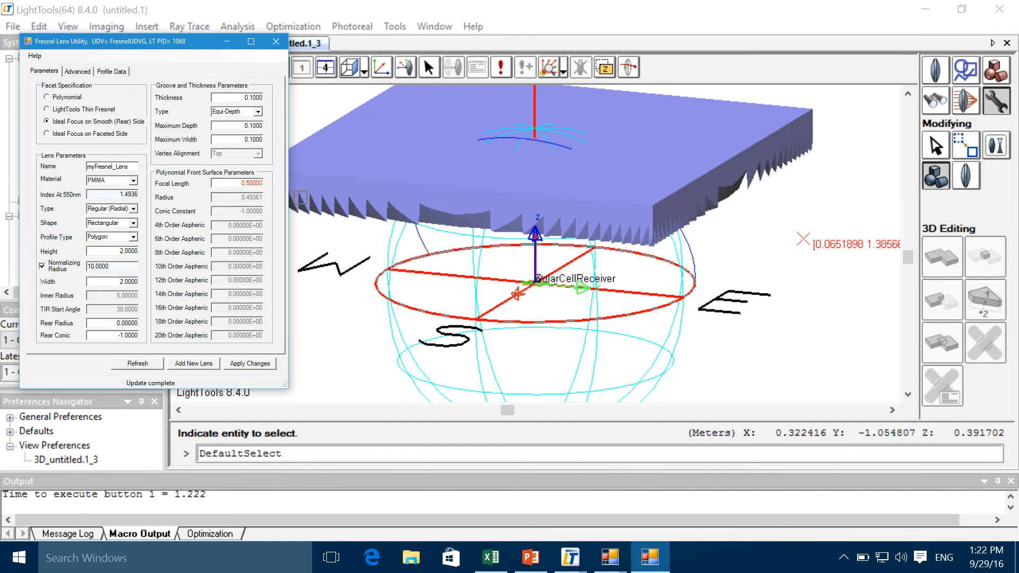
{"action": "left_click", "coordinate": [252, 365]}
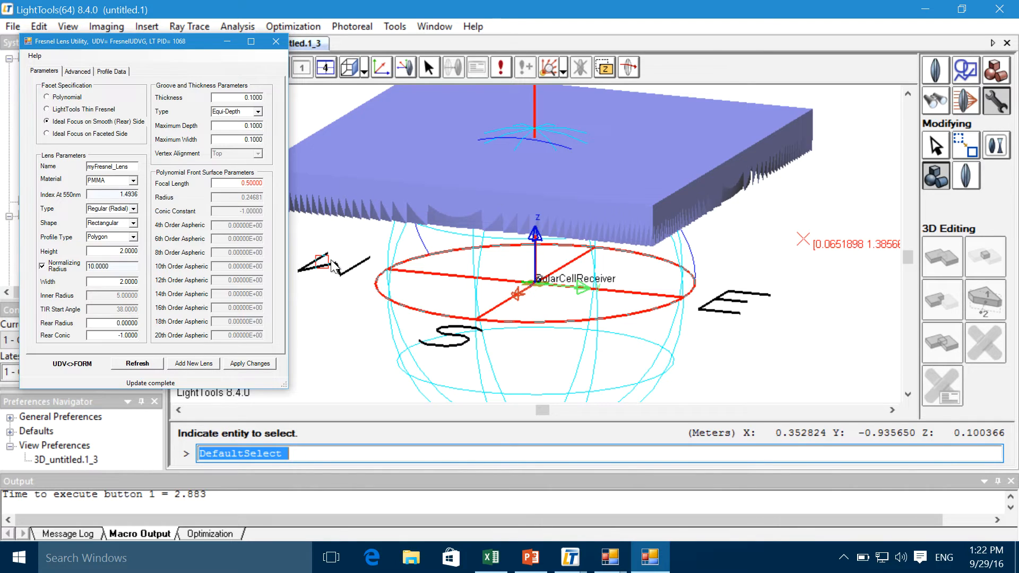
Create a non-sequential ray grid above the Fresnel lens, aimed down toward the solar cell receiver.
{"action": "left_click", "coordinate": [364, 275]}
{"action": "mouse_move", "coordinate": [364, 272]}
{"action": "middle_mouse_down"}
{"action": "mouse_move", "coordinate": [362, 254]}
{"action": "mouse_move", "coordinate": [370, 279]}
{"action": "middle_mouse_up"}
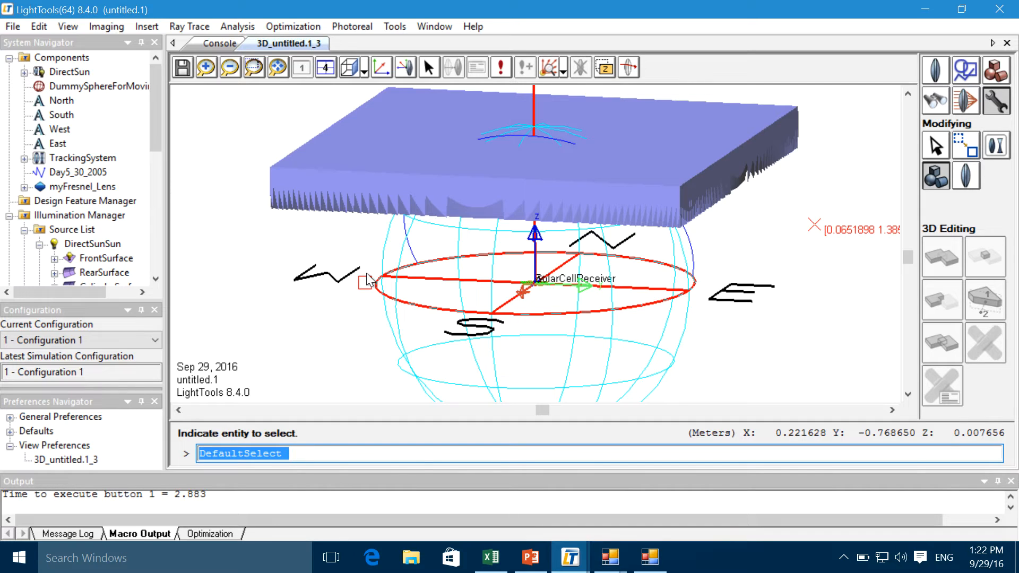
{"action": "left_click", "coordinate": [965, 101]}
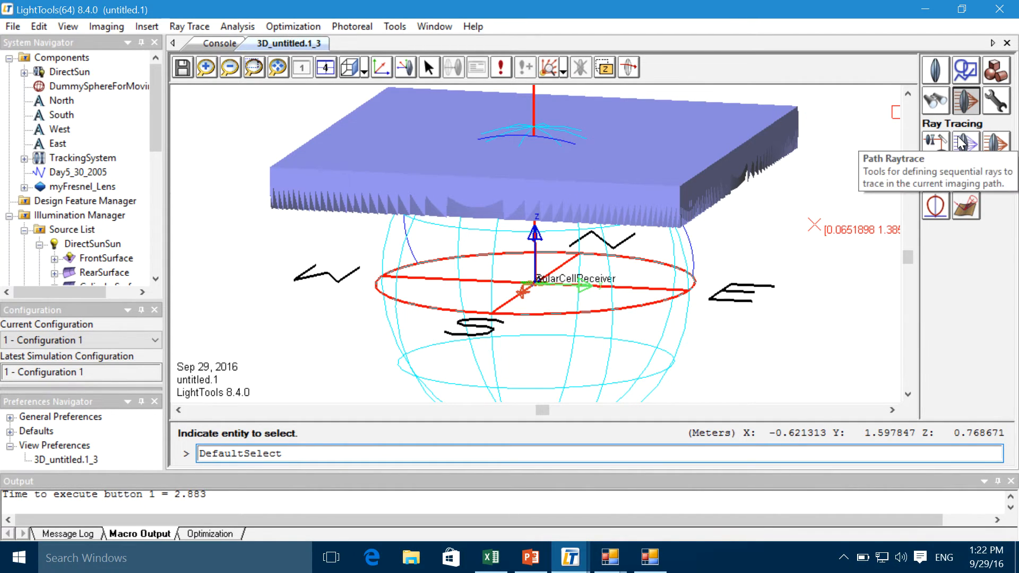
{"action": "left_click", "coordinate": [996, 143]}
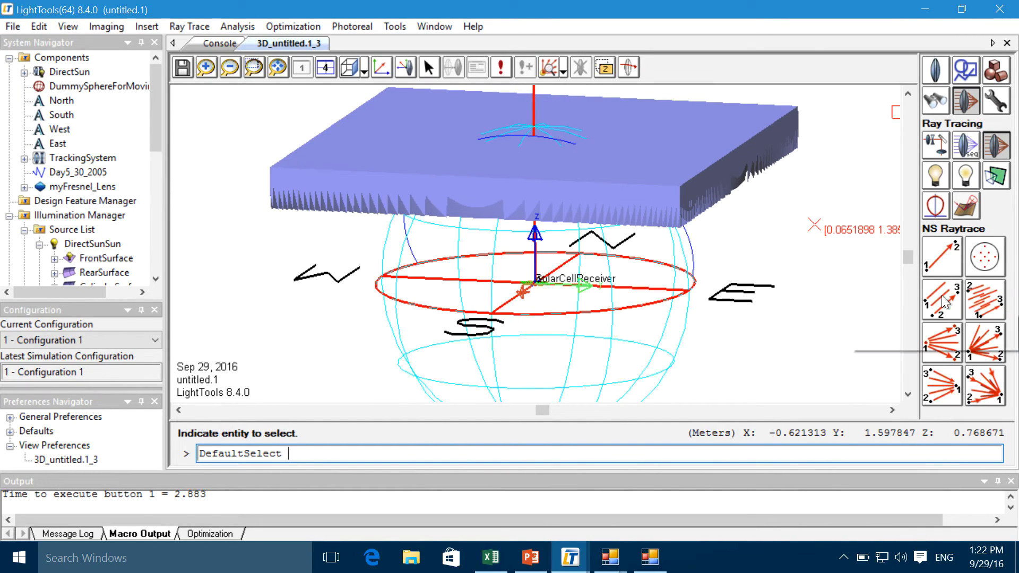
{"action": "left_click", "coordinate": [985, 300]}
{"action": "left_click", "coordinate": [913, 95]}
{"action": "left_click", "coordinate": [912, 95]}
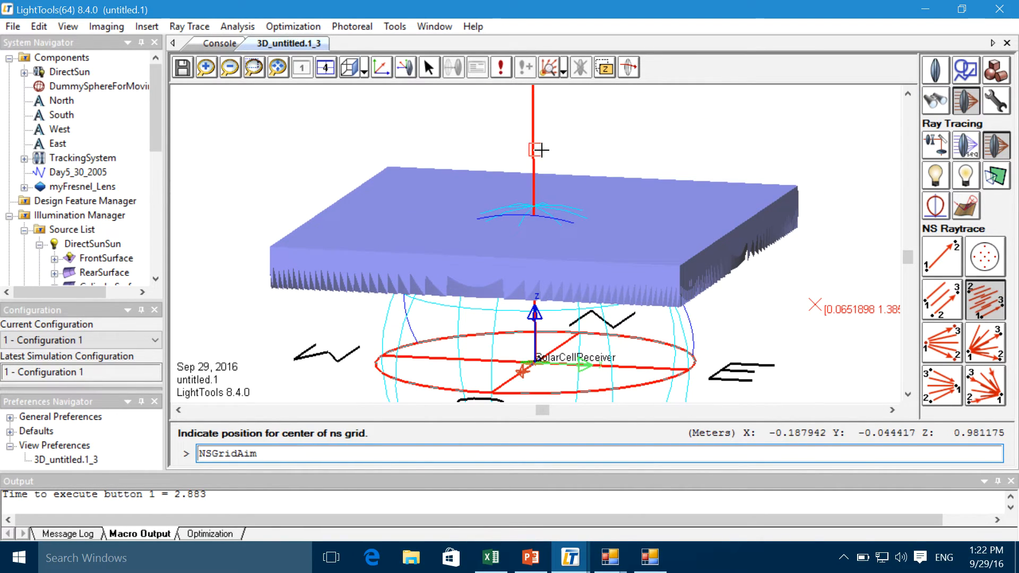
{"action": "left_click", "coordinate": [451, 211]}
{"action": "left_click", "coordinate": [469, 171]}
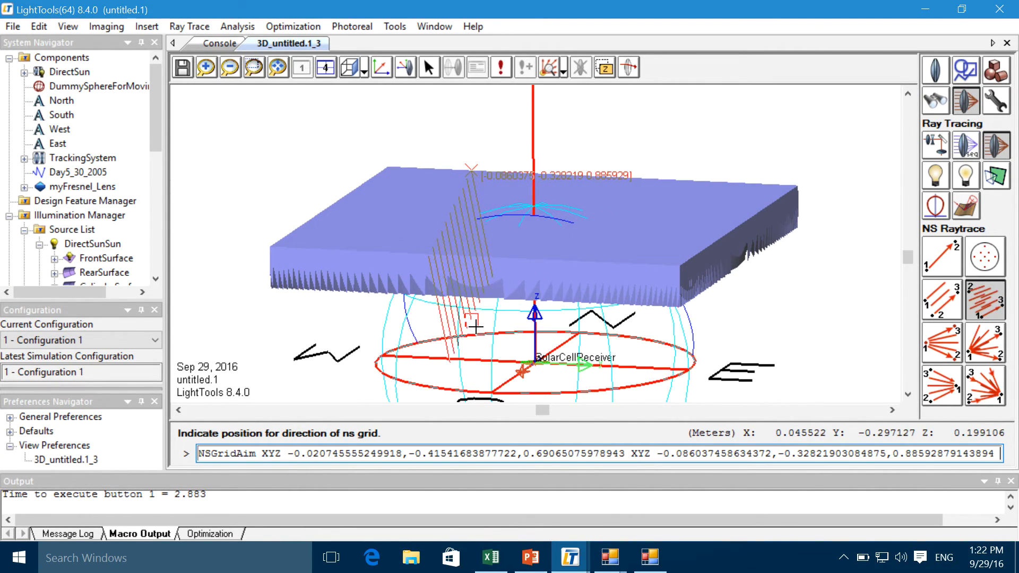
{"action": "left_click", "coordinate": [508, 342]}
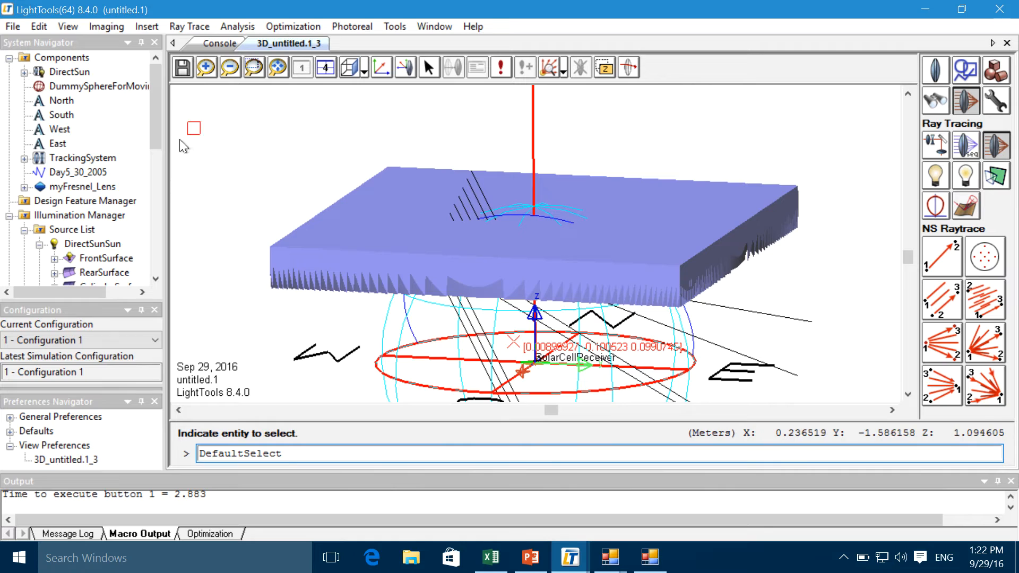
Position the new ray grid at X 0, Y 0 and Z 1 m through its properties and apply.
{"action": "left_click", "coordinate": [156, 278]}
{"action": "left_click_drag", "start_coordinate": [157, 280], "coordinate": [157, 280]}
{"action": "right_click", "coordinate": [85, 242]}
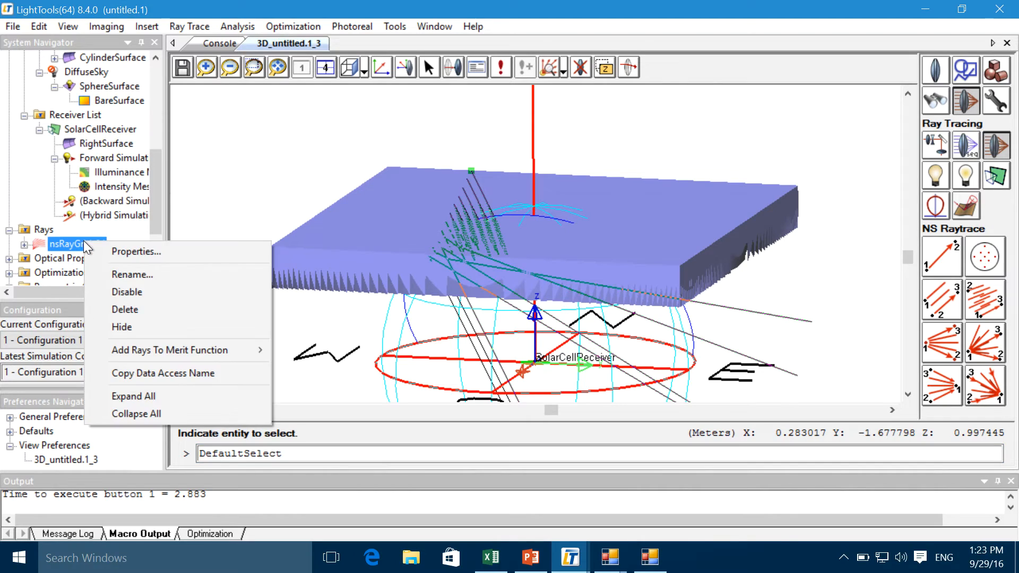
{"action": "left_click", "coordinate": [113, 252]}
{"action": "left_click_drag", "start_coordinate": [374, 98], "coordinate": [364, 148]}
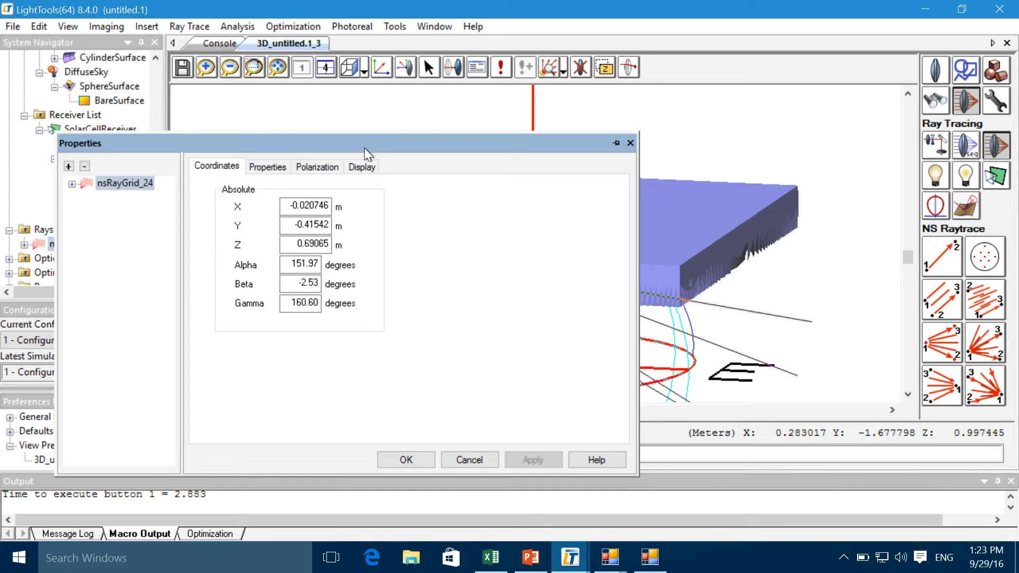
{"action": "double_click", "coordinate": [314, 203]}
{"action": "key", "text": "BackSpace"}
{"action": "type", "text": "0"}
{"action": "key", "text": "Tab"}
{"action": "key", "text": "BackSpace"}
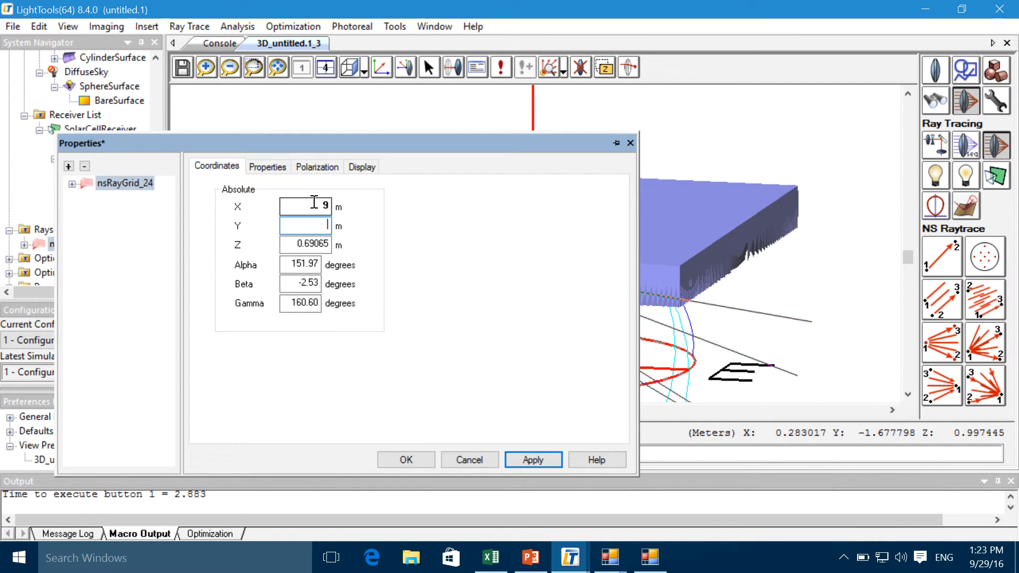
{"action": "type", "text": "0"}
{"action": "key", "text": "Tab"}
{"action": "type", "text": "1"}
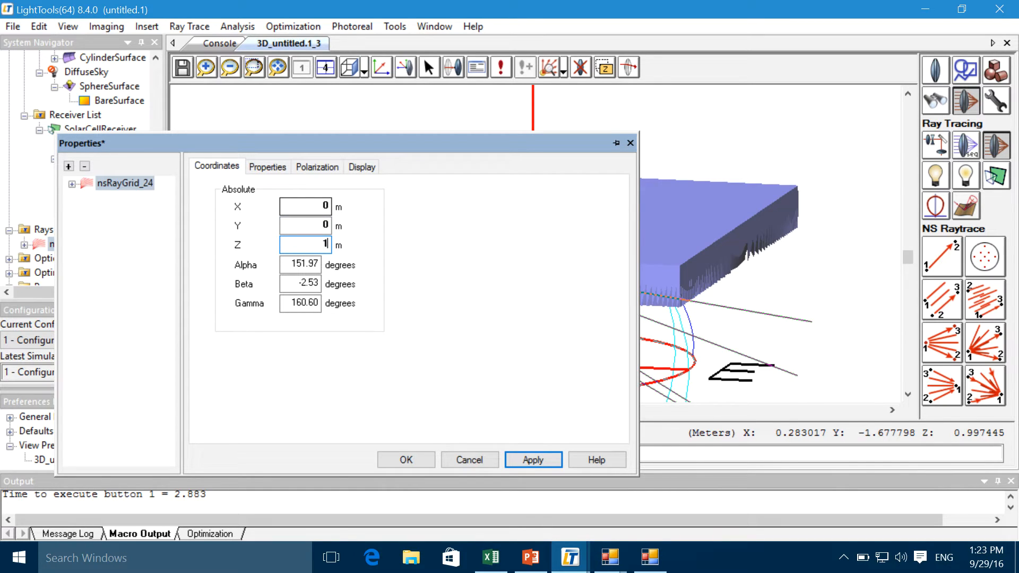
{"action": "left_click", "coordinate": [528, 458]}
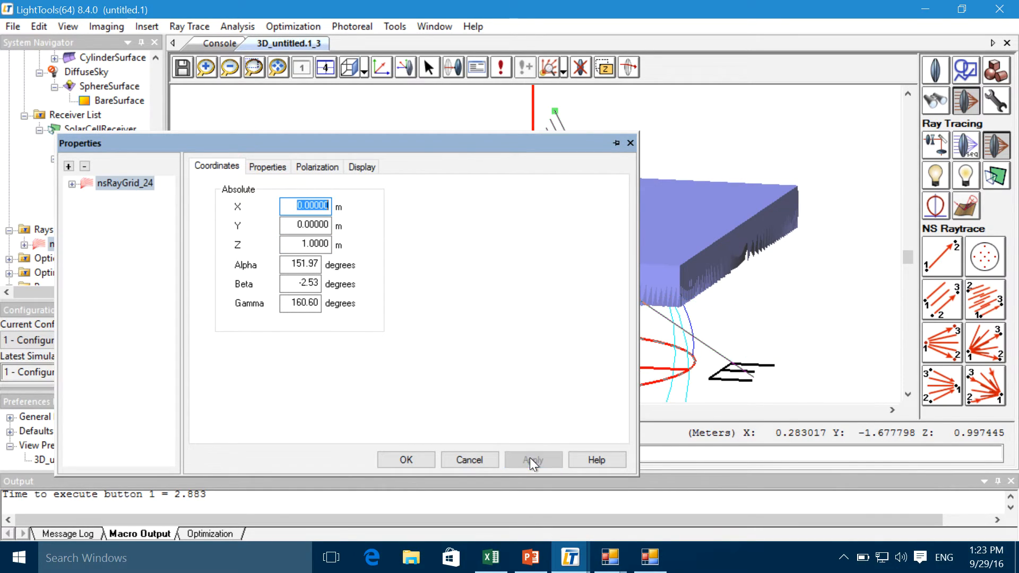
Orient the ray grid with Alpha 180, Beta 0 and Gamma 0 degrees, apply the change and close its properties.
{"action": "left_click_drag", "start_coordinate": [531, 151], "coordinate": [508, 212]}
{"action": "double_click", "coordinate": [277, 326]}
{"action": "type", "text": "180"}
{"action": "key", "text": "Tab"}
{"action": "type", "text": "0"}
{"action": "key", "text": "Tab"}
{"action": "type", "text": "0"}
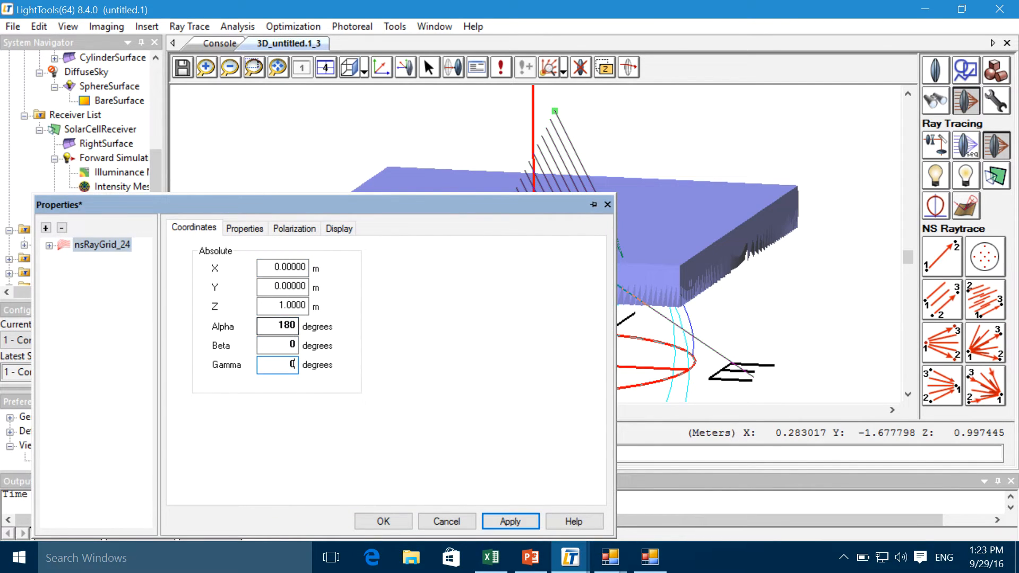
{"action": "left_click", "coordinate": [502, 520]}
{"action": "left_click_drag", "start_coordinate": [480, 211], "coordinate": [485, 144]}
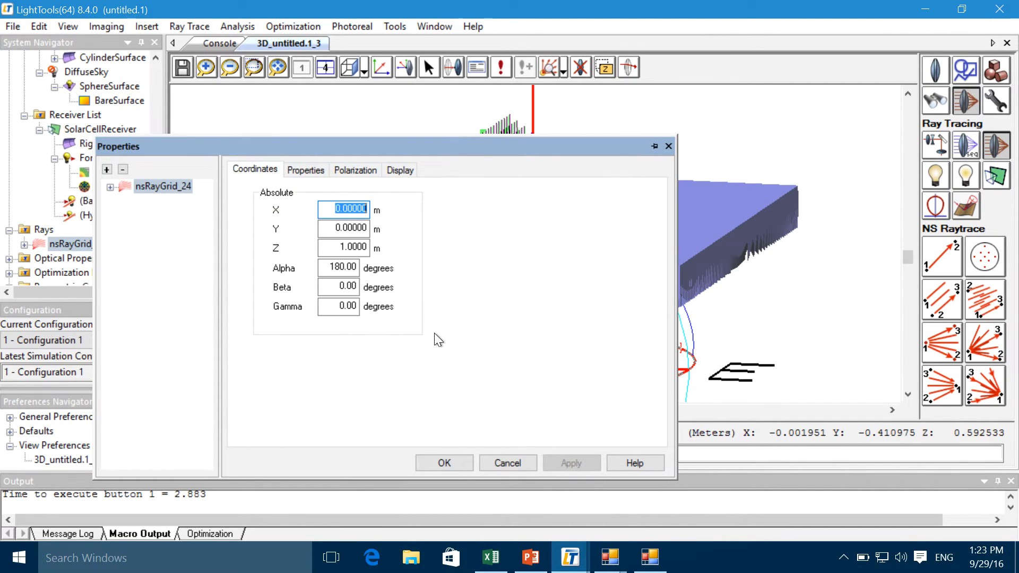
{"action": "left_click", "coordinate": [306, 170]}
{"action": "left_click", "coordinate": [269, 171]}
{"action": "left_click", "coordinate": [445, 462]}
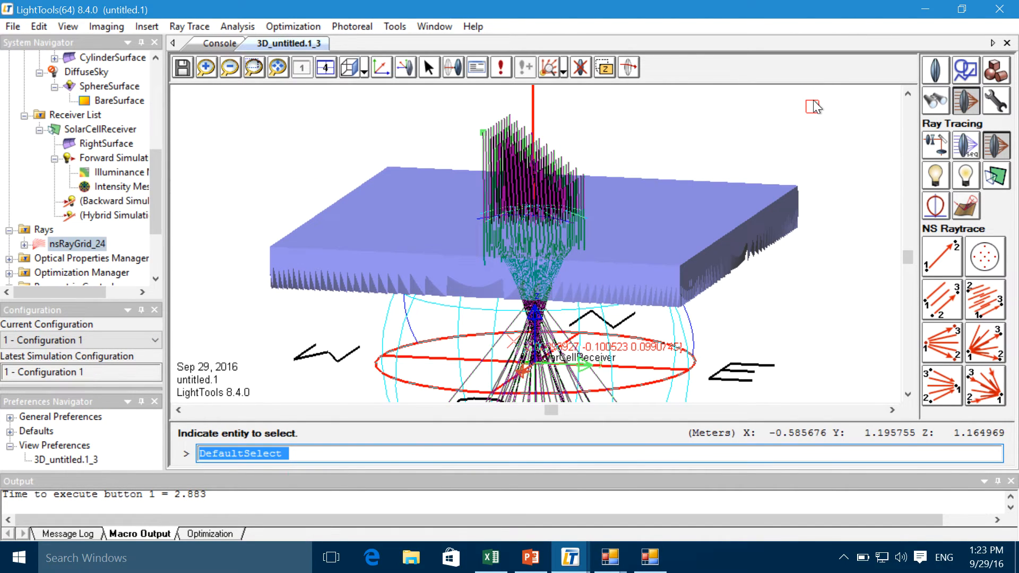
Switch the lens's facet specification to Ideal Focus on Faceted Side in the Fresnel Lens Utility and apply the change.
{"action": "mouse_move", "coordinate": [814, 104]}
{"action": "middle_mouse_down"}
{"action": "mouse_move", "coordinate": [814, 113]}
{"action": "mouse_move", "coordinate": [812, 104]}
{"action": "middle_mouse_up"}
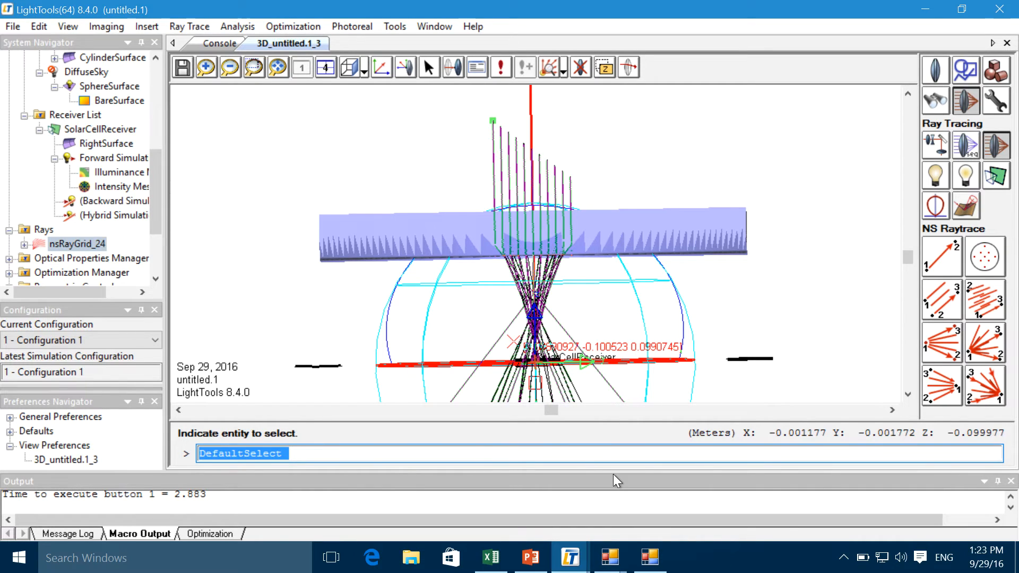
{"action": "left_click", "coordinate": [651, 564]}
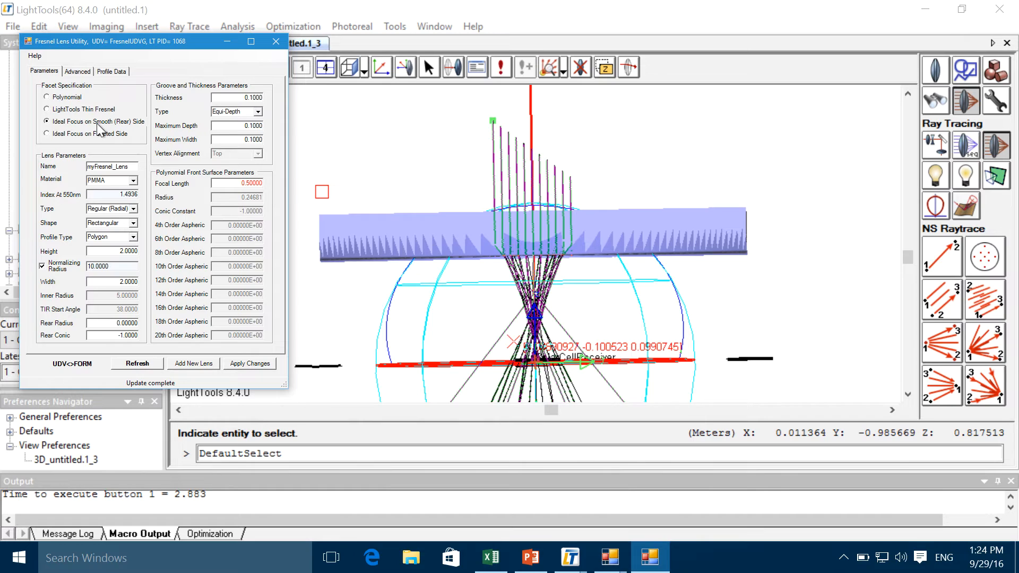
{"action": "left_click", "coordinate": [75, 135]}
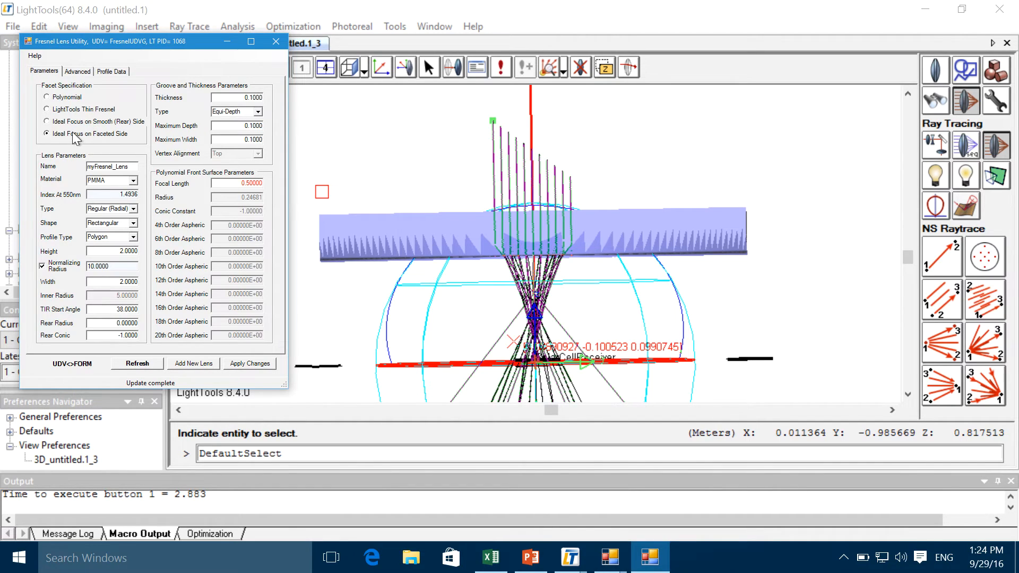
{"action": "left_click", "coordinate": [262, 365]}
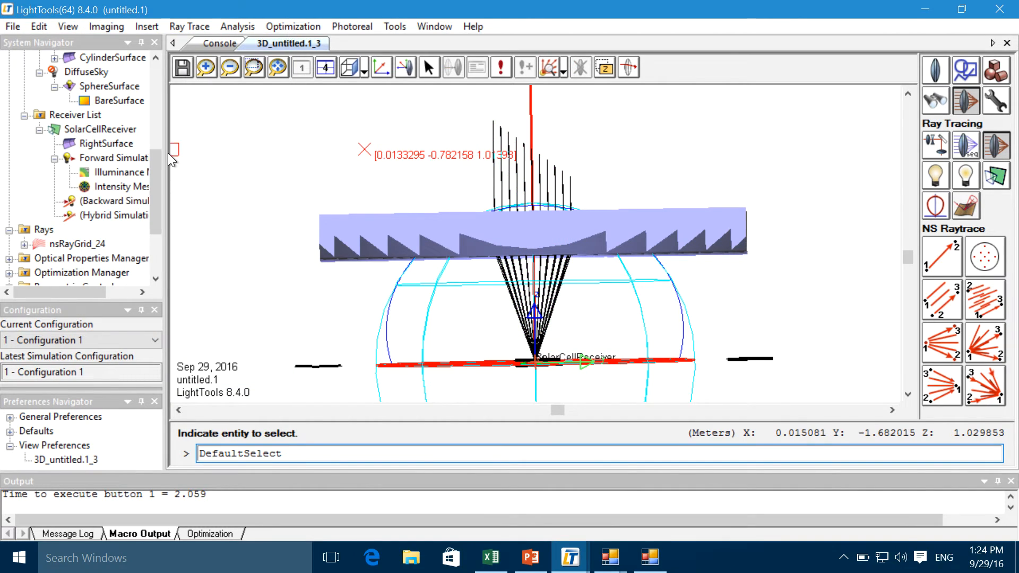
Set the fan width of the nsRayGrid_24 ray grid to 1 m in its properties and apply the change.
{"action": "left_click", "coordinate": [129, 102]}
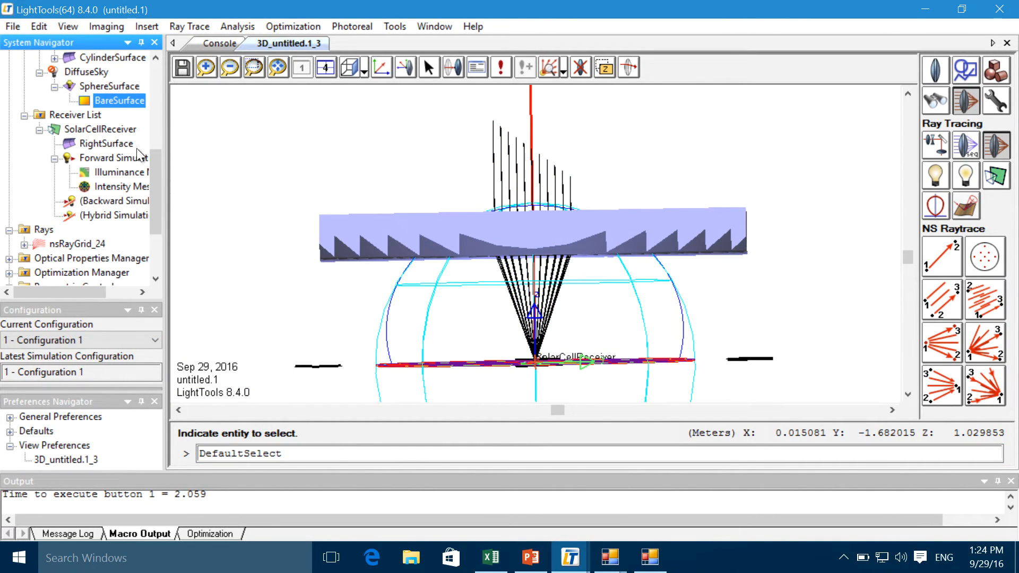
{"action": "double_click", "coordinate": [89, 243]}
{"action": "mouse_move", "coordinate": [412, 145]}
{"action": "left_mouse_down"}
{"action": "mouse_move", "coordinate": [274, 249]}
{"action": "mouse_move", "coordinate": [240, 154]}
{"action": "mouse_move", "coordinate": [362, 136]}
{"action": "left_mouse_up"}
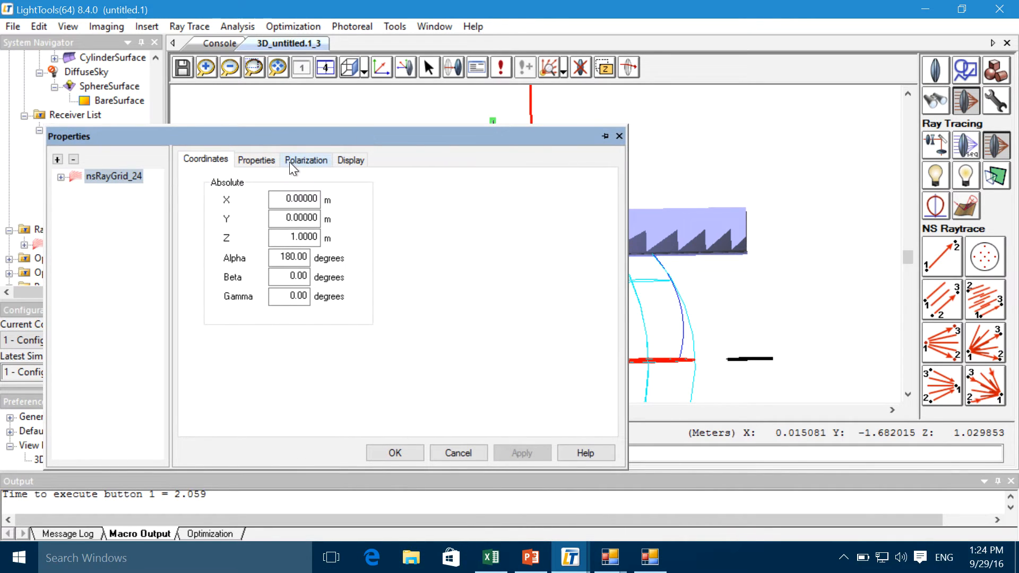
{"action": "left_click", "coordinate": [273, 161]}
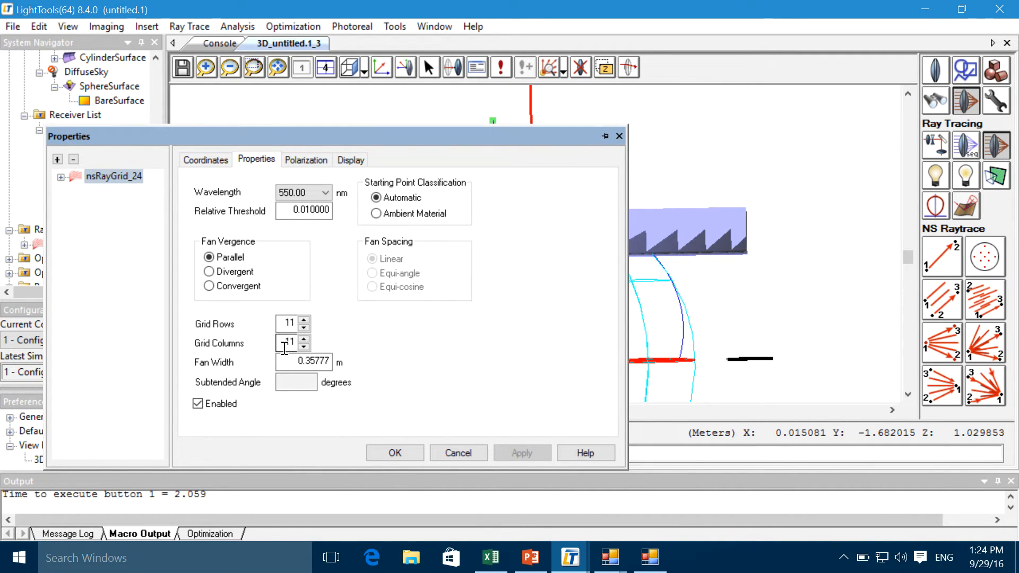
{"action": "double_click", "coordinate": [301, 363]}
{"action": "type", "text": "1"}
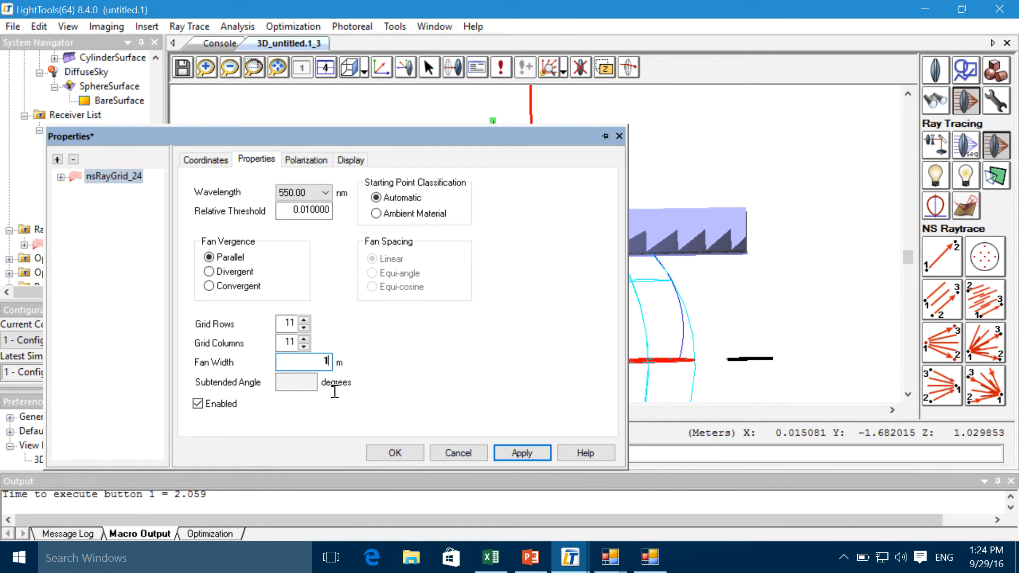
{"action": "left_click", "coordinate": [520, 453]}
{"action": "mouse_move", "coordinate": [524, 138]}
{"action": "left_mouse_down"}
{"action": "mouse_move", "coordinate": [525, 390]}
{"action": "mouse_move", "coordinate": [521, 276]}
{"action": "left_mouse_up"}
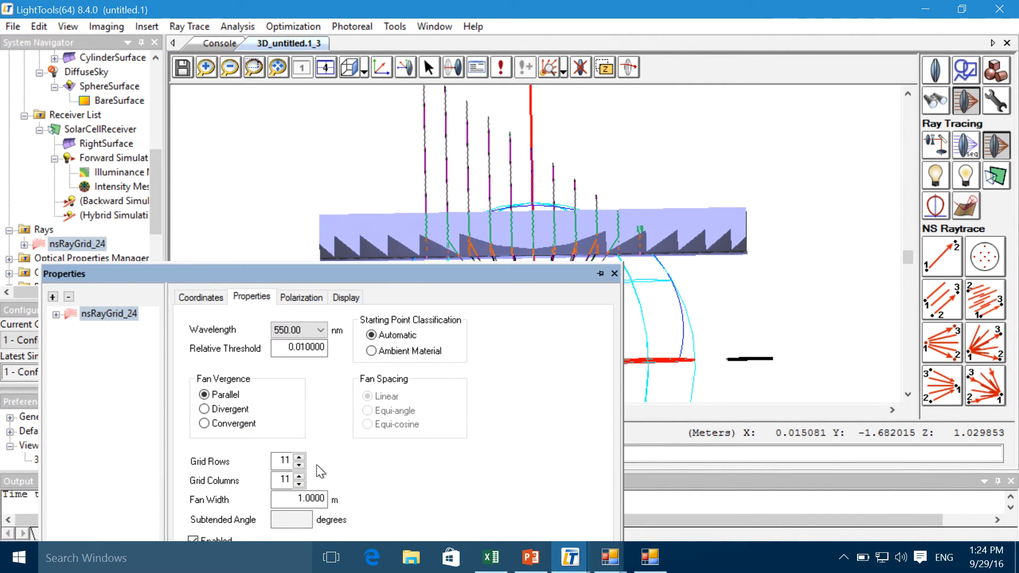
Widen the ray grid's fan width to 2 m so it covers the full Fresnel lens.
{"action": "left_click_drag", "start_coordinate": [416, 278], "coordinate": [419, 183]}
{"action": "double_click", "coordinate": [319, 402]}
{"action": "type", "text": "2"}
{"action": "key", "text": "Return"}
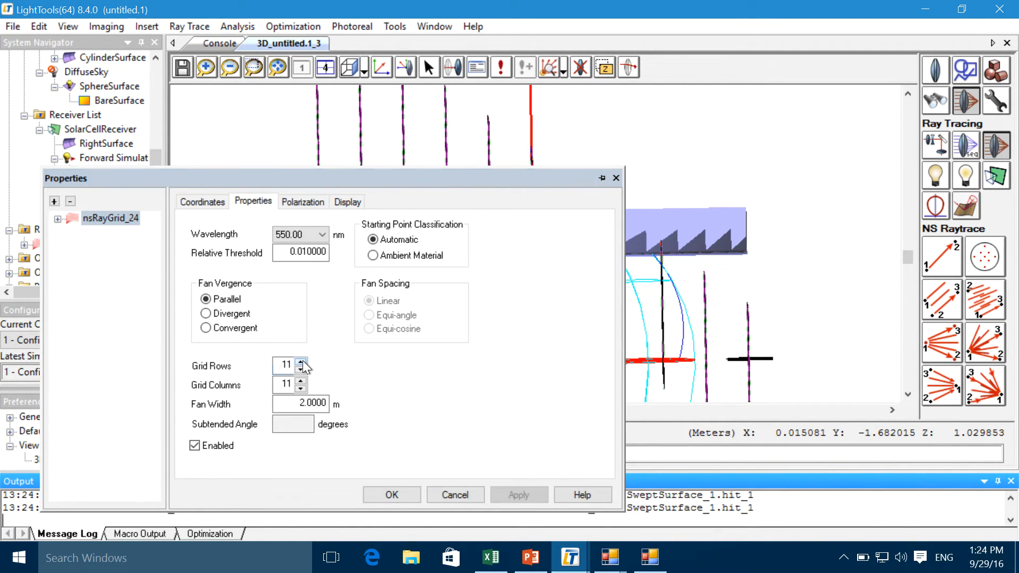
Increase the ray grid to 15 rows and 15 columns, apply the change and close its properties.
{"action": "left_click", "coordinate": [301, 362]}
{"action": "left_click", "coordinate": [301, 362]}
{"action": "left_click", "coordinate": [301, 362]}
{"action": "left_click", "coordinate": [301, 362]}
{"action": "left_click", "coordinate": [300, 380]}
{"action": "left_click", "coordinate": [301, 380]}
{"action": "left_click", "coordinate": [518, 495]}
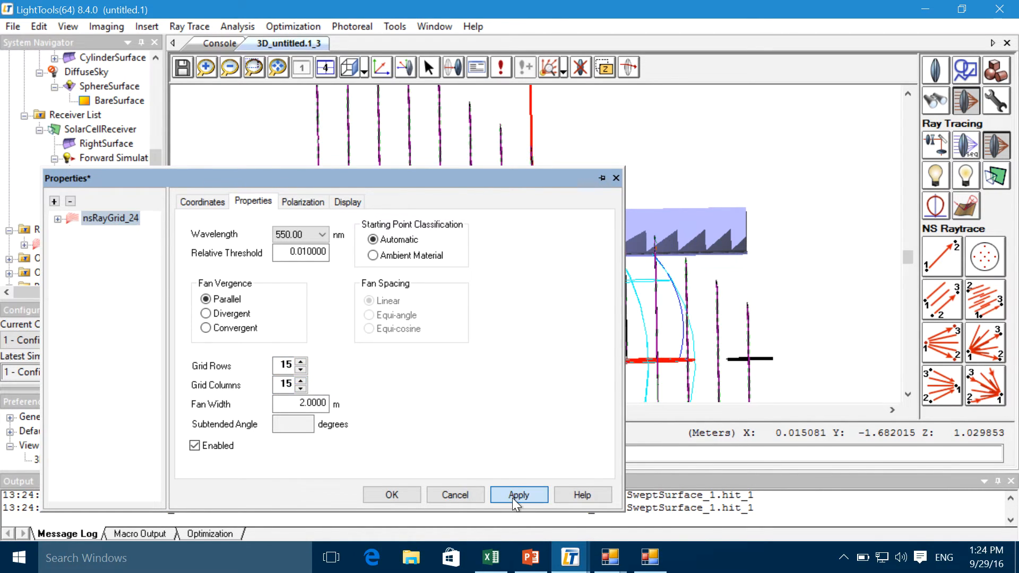
{"action": "left_click", "coordinate": [411, 495]}
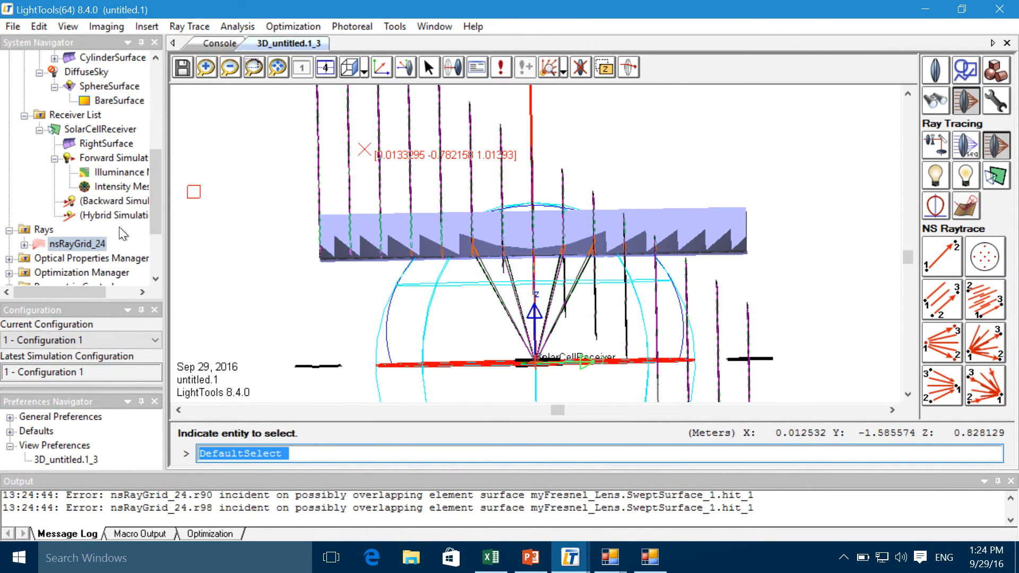
Raise the nsRayGrid_24 ray grid to Z 2 m through its properties, apply and close them.
{"action": "right_click", "coordinate": [102, 244]}
{"action": "left_click", "coordinate": [148, 255]}
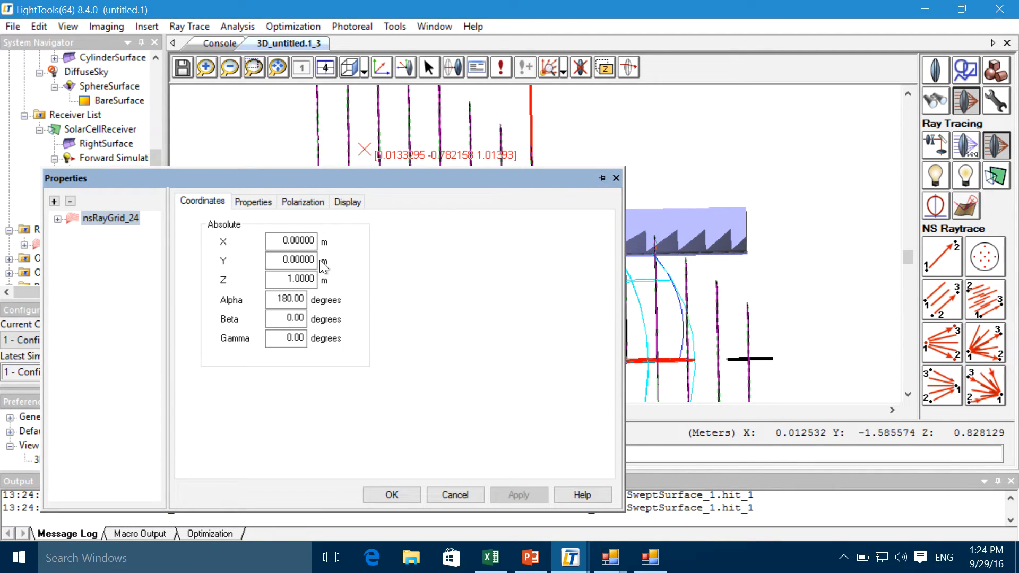
{"action": "left_click", "coordinate": [295, 280]}
{"action": "key", "text": "BackSpace"}
{"action": "type", "text": "2"}
{"action": "left_click", "coordinate": [511, 493]}
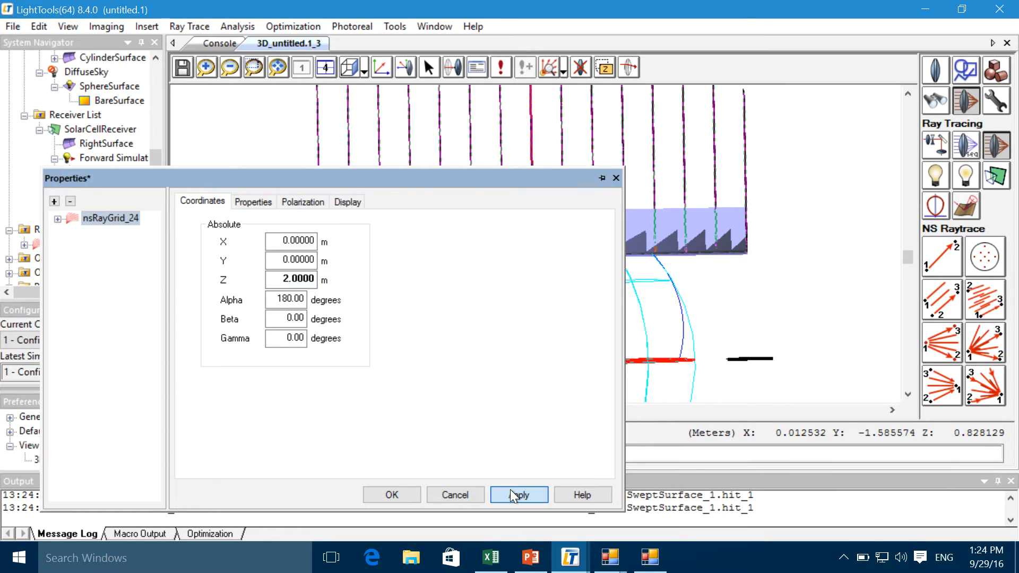
{"action": "left_click", "coordinate": [401, 493]}
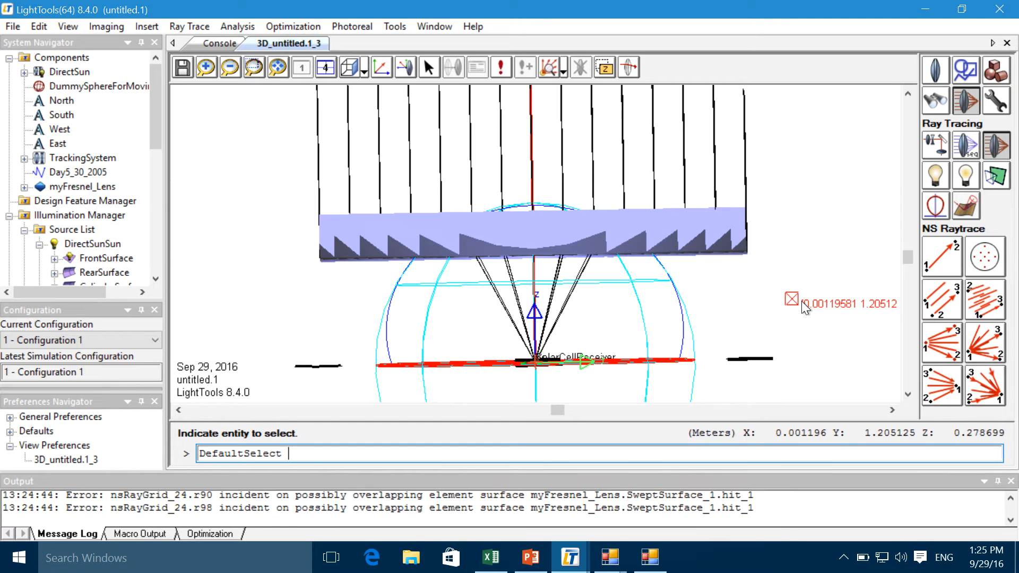
Flip the myFresnel_Lens component by setting its Alpha to 180 degrees, apply the change and close its properties.
{"action": "left_click", "coordinate": [653, 558]}
{"action": "left_click", "coordinate": [229, 44]}
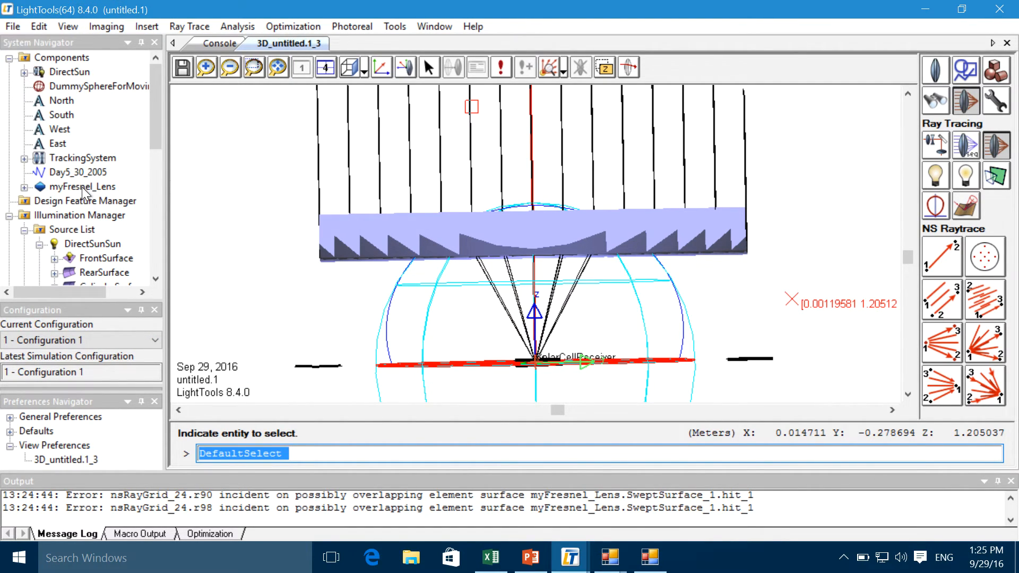
{"action": "right_click", "coordinate": [82, 188]}
{"action": "left_click", "coordinate": [97, 196]}
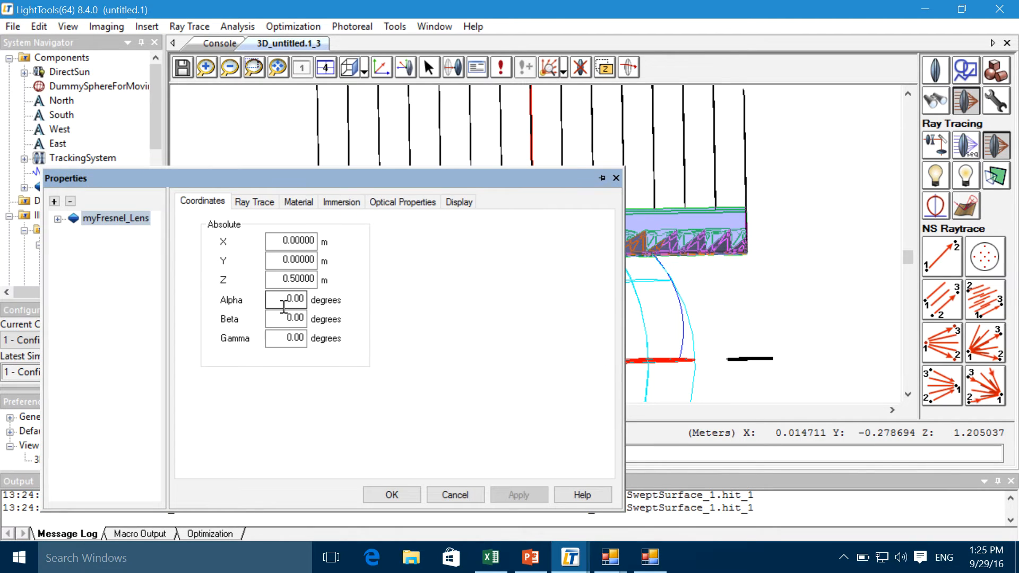
{"action": "double_click", "coordinate": [282, 298]}
{"action": "type", "text": "180"}
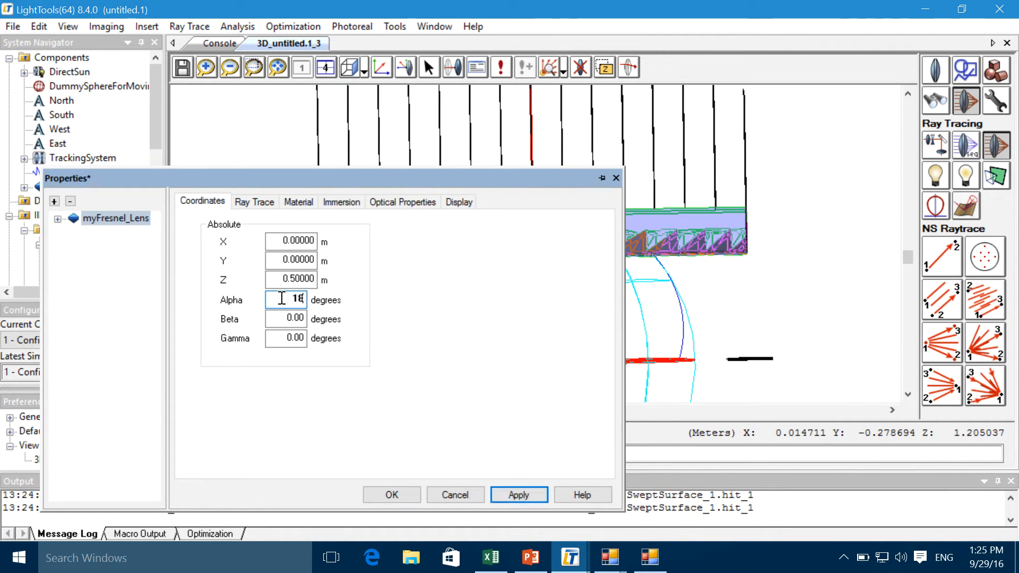
{"action": "left_click", "coordinate": [508, 495]}
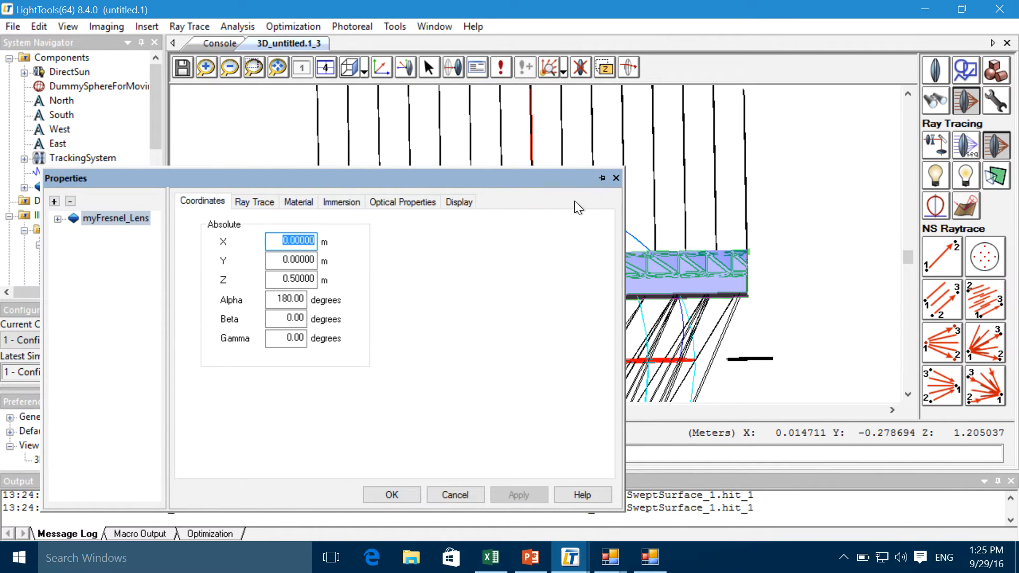
{"action": "left_click", "coordinate": [411, 494]}
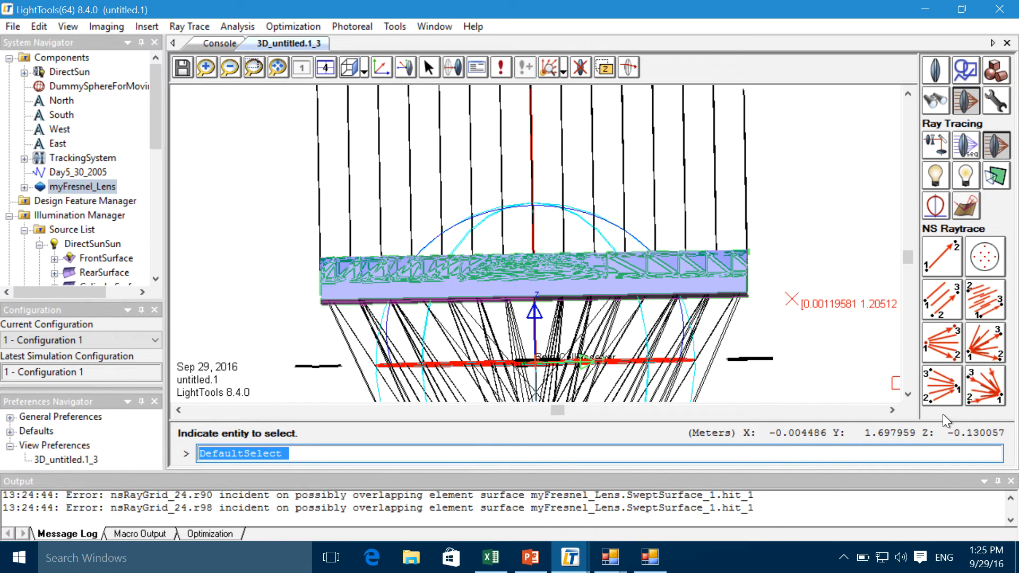
Switch the lens's facet specification to Ideal Focus on Smooth (Rear) Side in the Fresnel Lens Utility, apply it and close the utility.
{"action": "left_click", "coordinate": [907, 395]}
{"action": "left_click", "coordinate": [908, 394]}
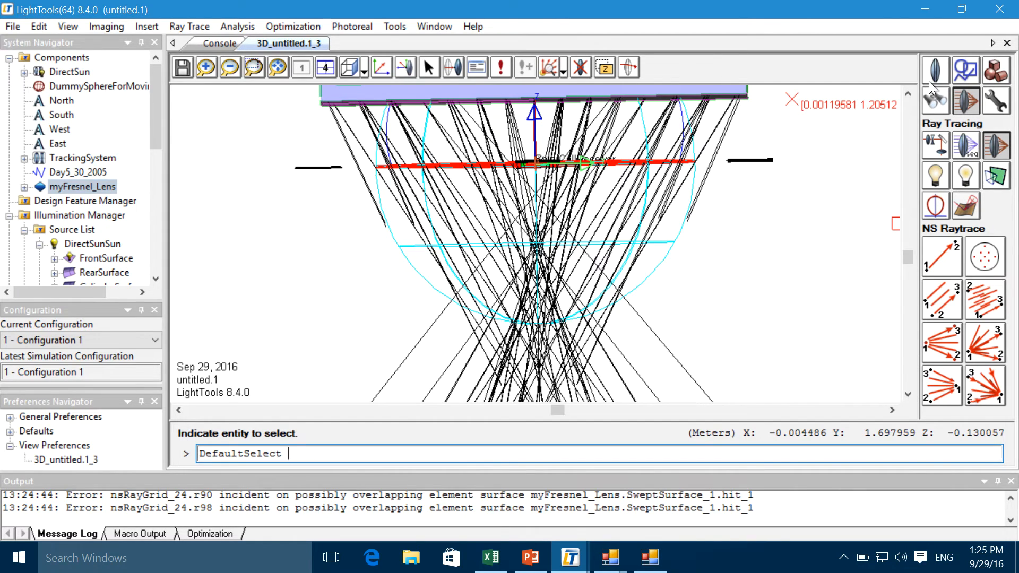
{"action": "left_click", "coordinate": [908, 93]}
{"action": "left_click", "coordinate": [908, 93]}
{"action": "left_click", "coordinate": [651, 556]}
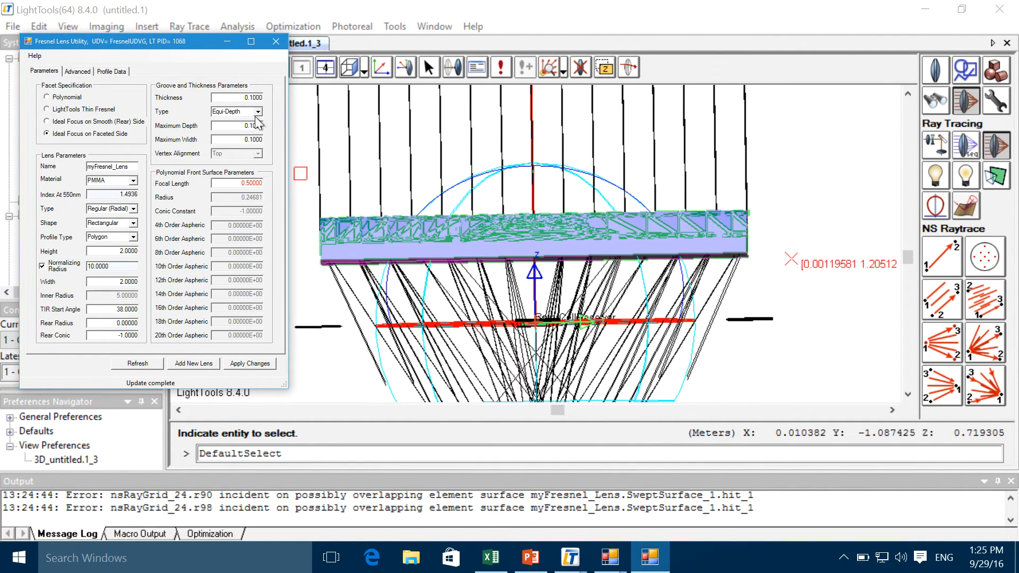
{"action": "left_click", "coordinate": [79, 122]}
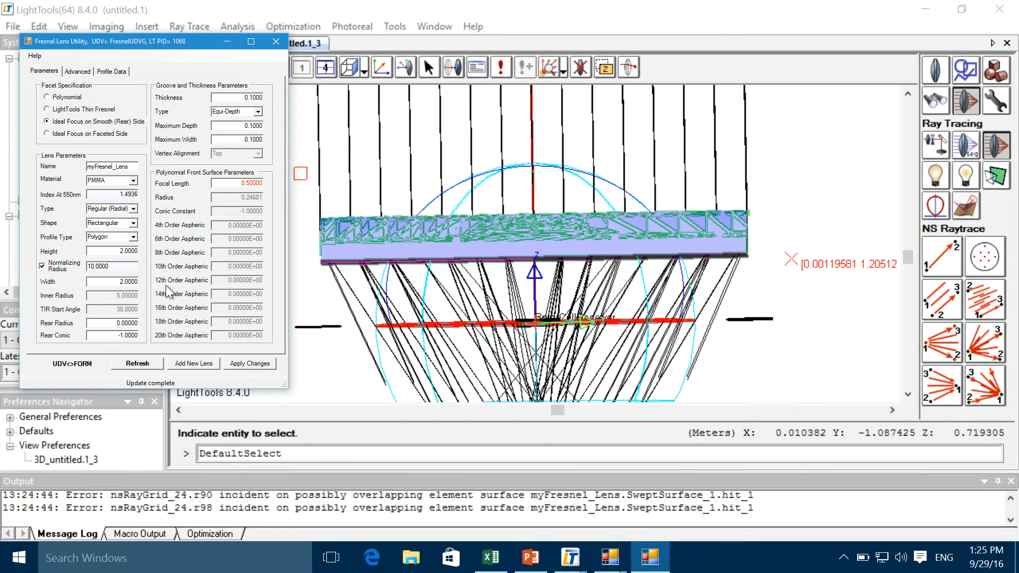
{"action": "left_click", "coordinate": [244, 366]}
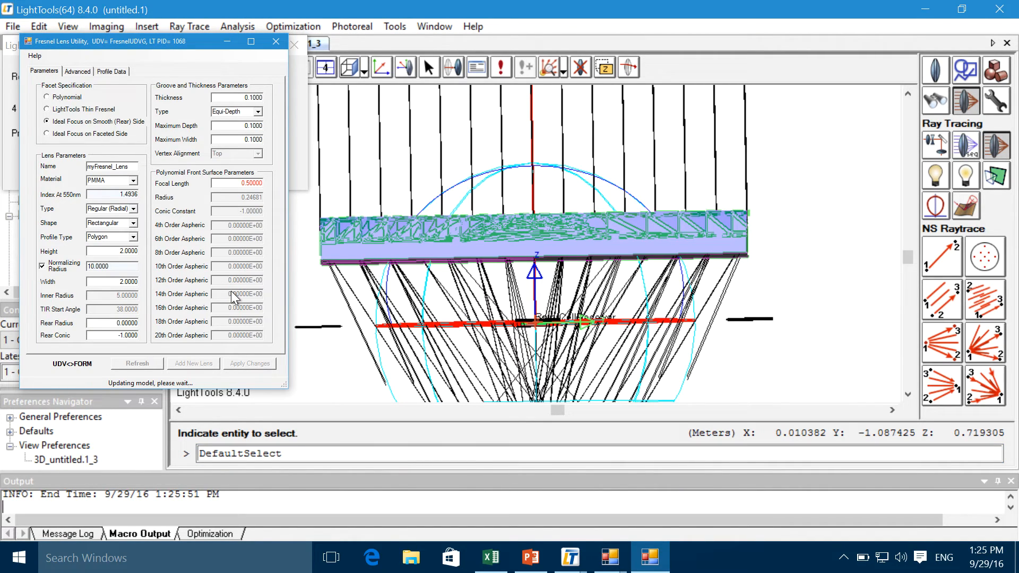
{"action": "left_click", "coordinate": [275, 42]}
Set the Z position of myFresnel_Lens to 0.6 m through its properties and apply the change.
{"action": "left_click", "coordinate": [908, 394]}
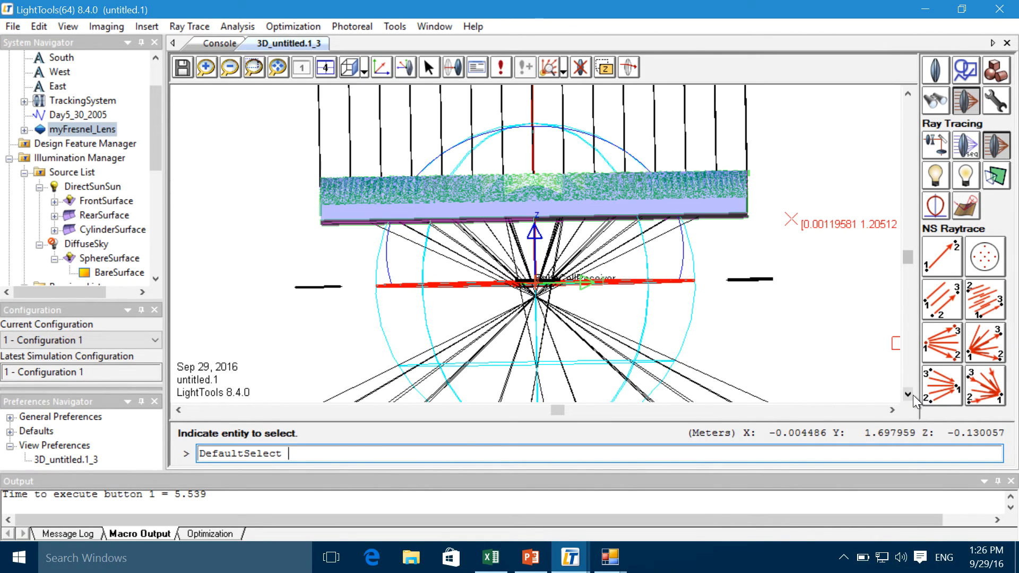
{"action": "right_click", "coordinate": [103, 129]}
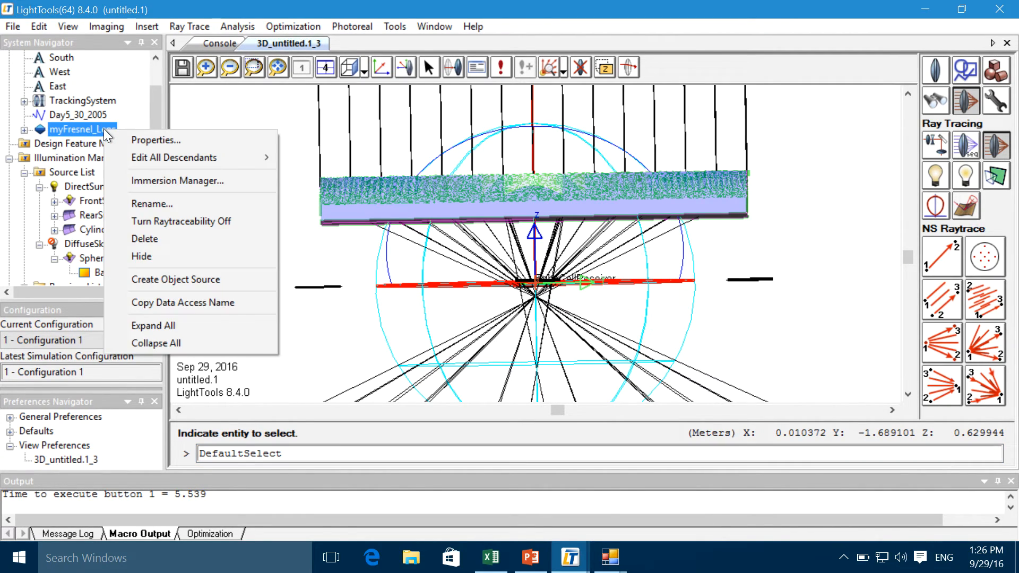
{"action": "left_click", "coordinate": [139, 139]}
{"action": "left_click", "coordinate": [295, 281]}
{"action": "key", "text": "BackSpace"}
{"action": "type", "text": "60000"}
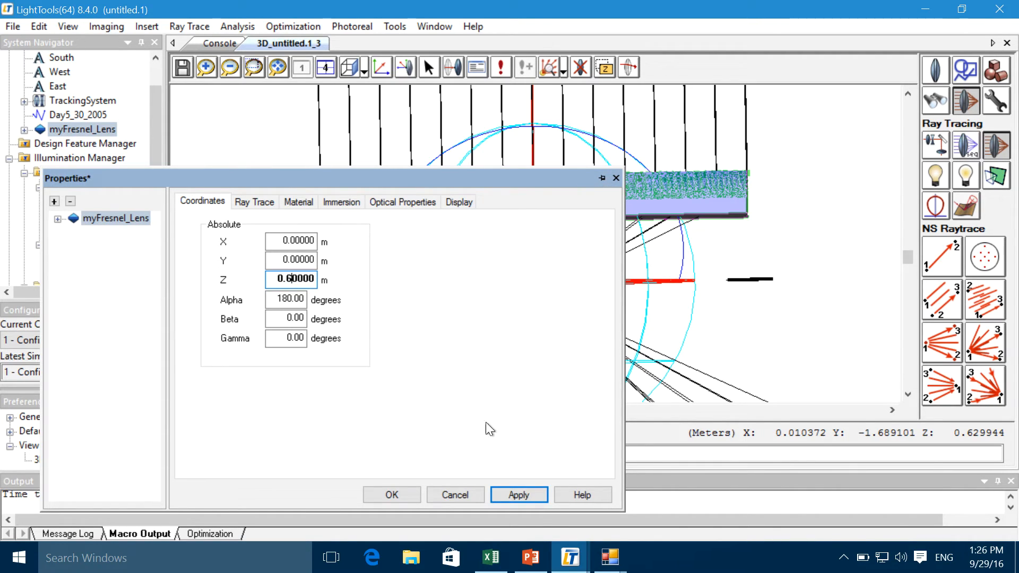
{"action": "left_click", "coordinate": [518, 494]}
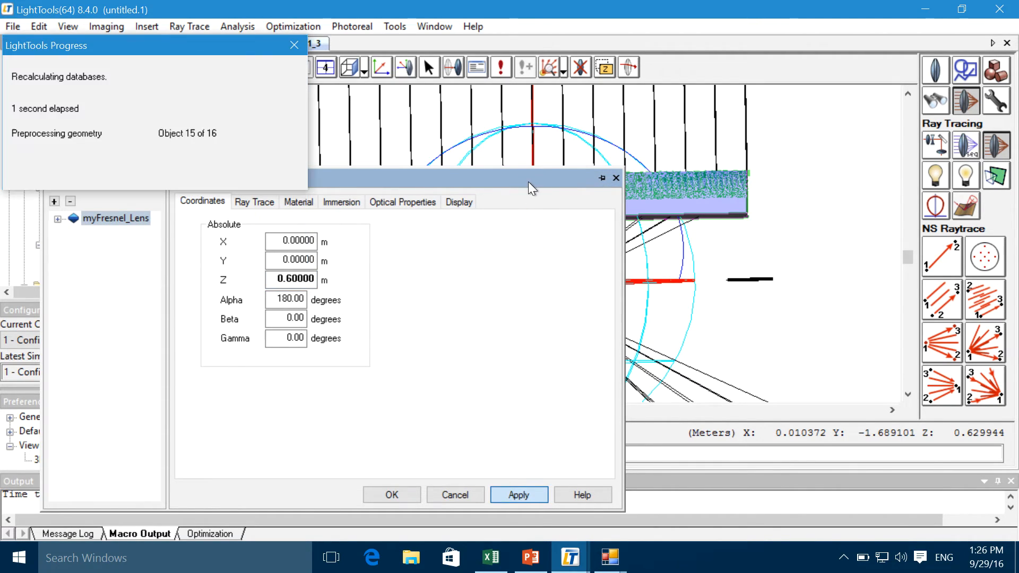
{"action": "left_click_drag", "start_coordinate": [517, 179], "coordinate": [560, 326]}
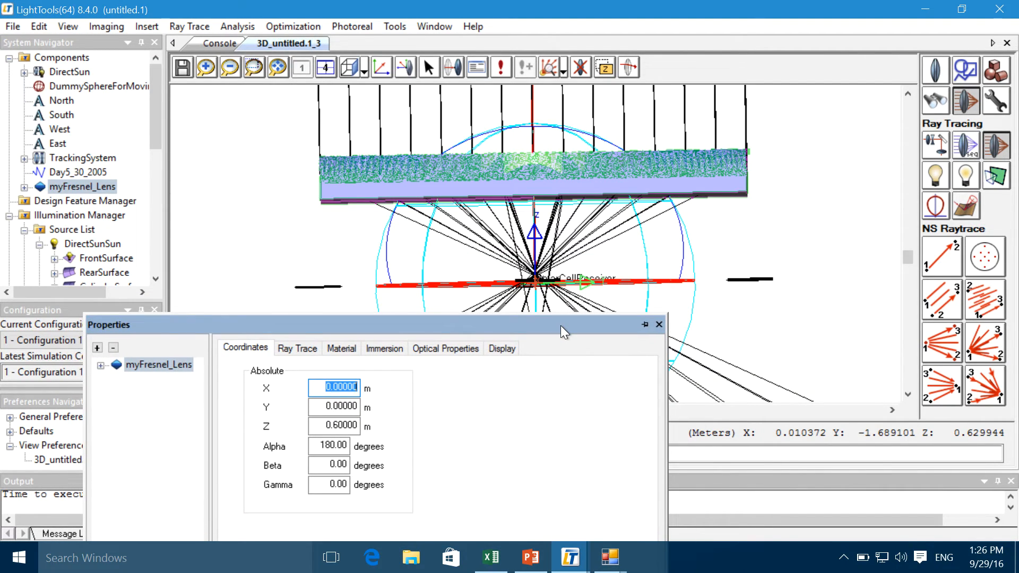
Fine-tune the Fresnel lens's Z position to 0.58 m, apply the change and close its properties.
{"action": "left_click", "coordinate": [339, 427]}
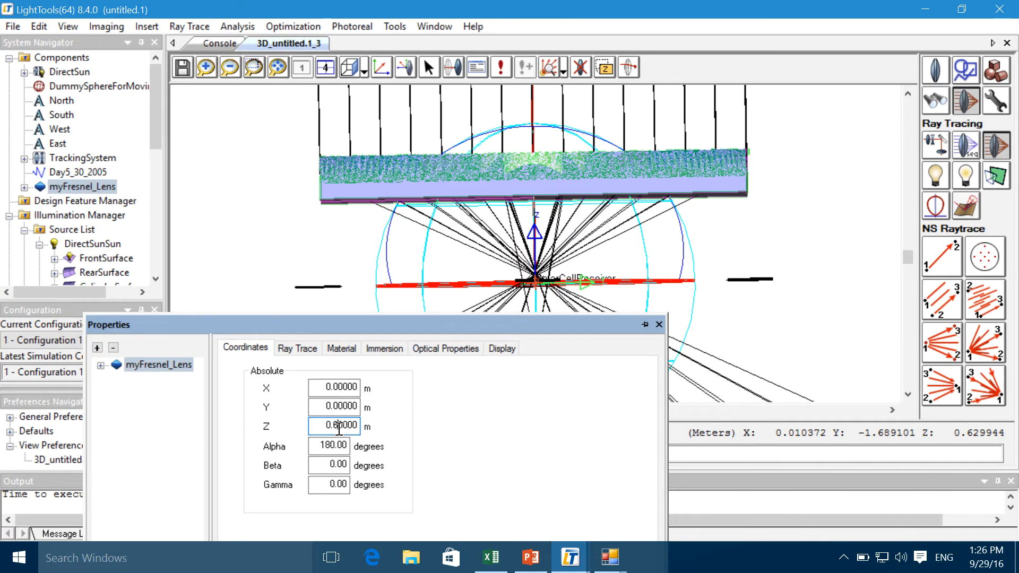
{"action": "key", "text": "BackSpace"}
{"action": "type", "text": "58"}
{"action": "left_click_drag", "start_coordinate": [423, 331], "coordinate": [401, 168]}
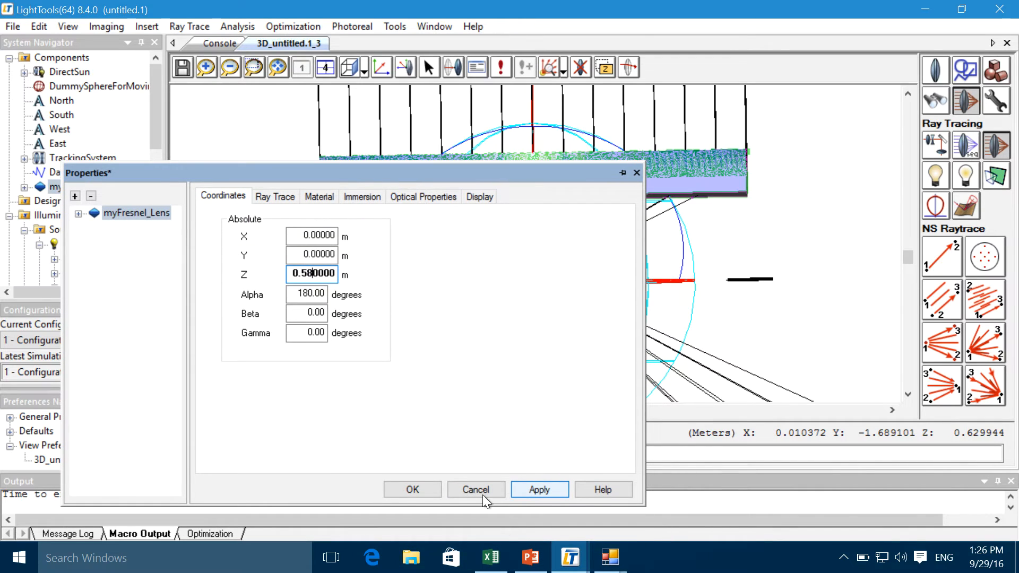
{"action": "left_click", "coordinate": [550, 491]}
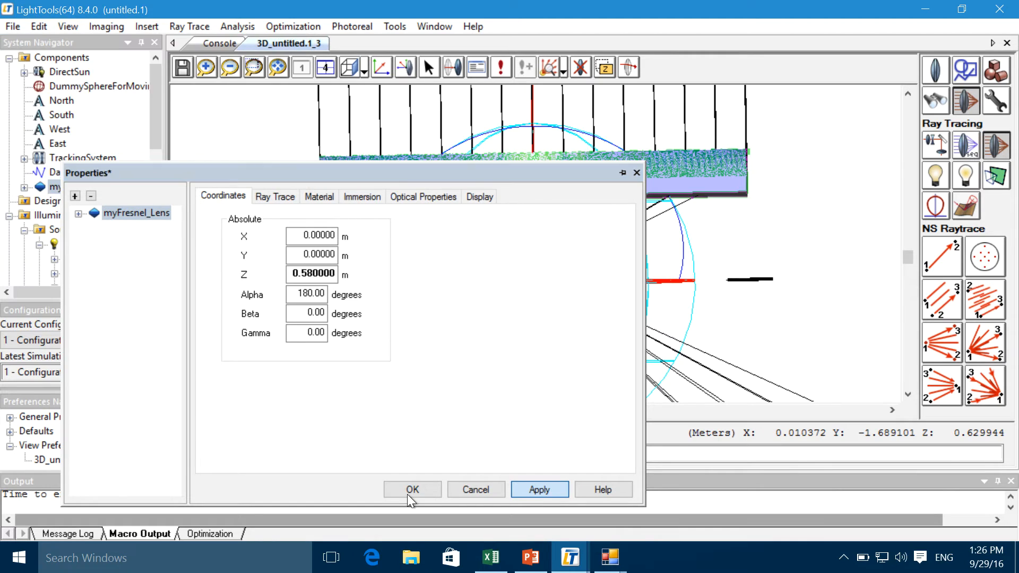
{"action": "left_click", "coordinate": [411, 489]}
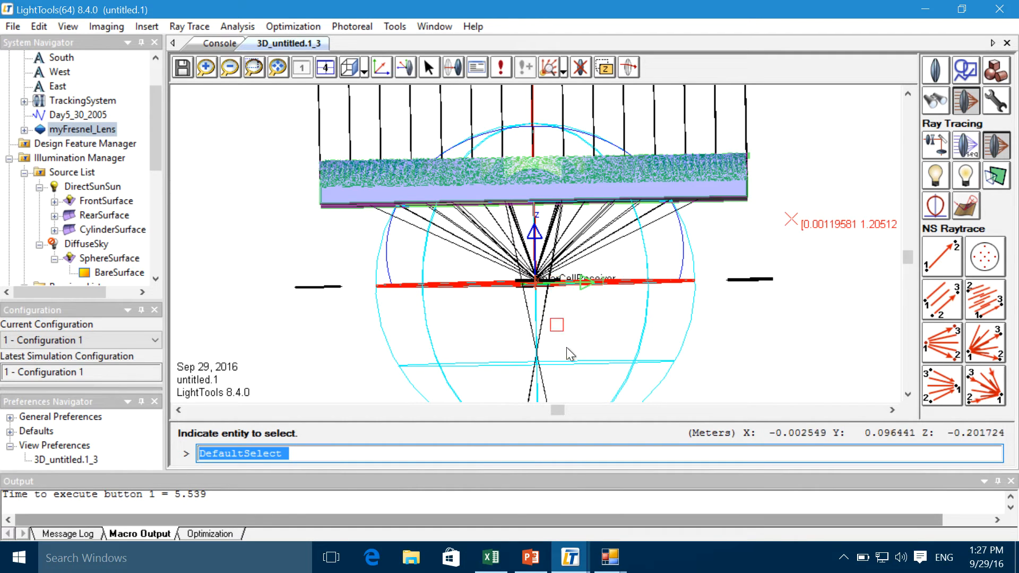
Launch the Parameter Sensitivity Utility from the Solar Source Utility, then close the Solar Source Utility.
{"action": "middle_click_drag", "start_coordinate": [582, 348], "coordinate": [584, 354]}
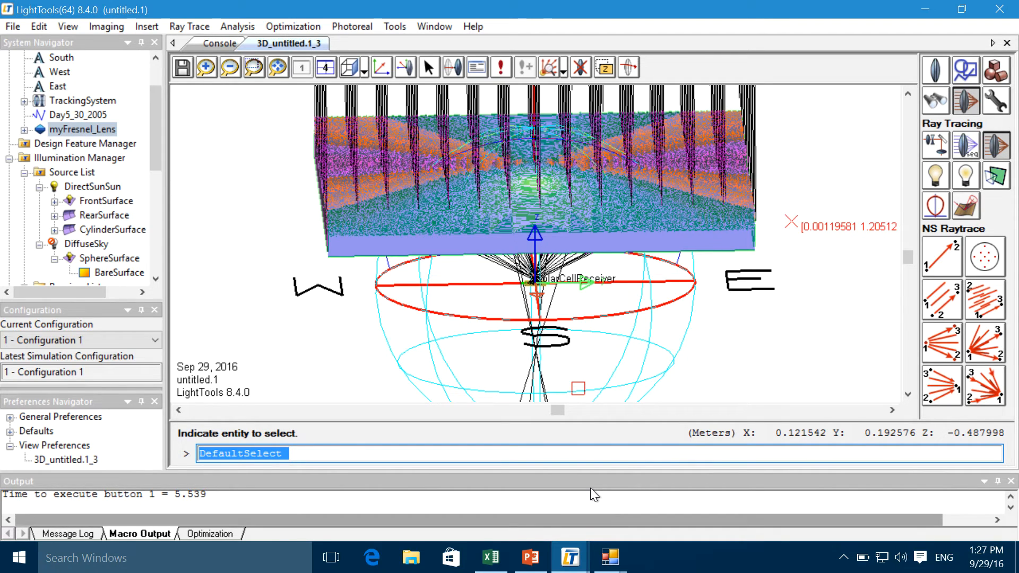
{"action": "left_click", "coordinate": [571, 558]}
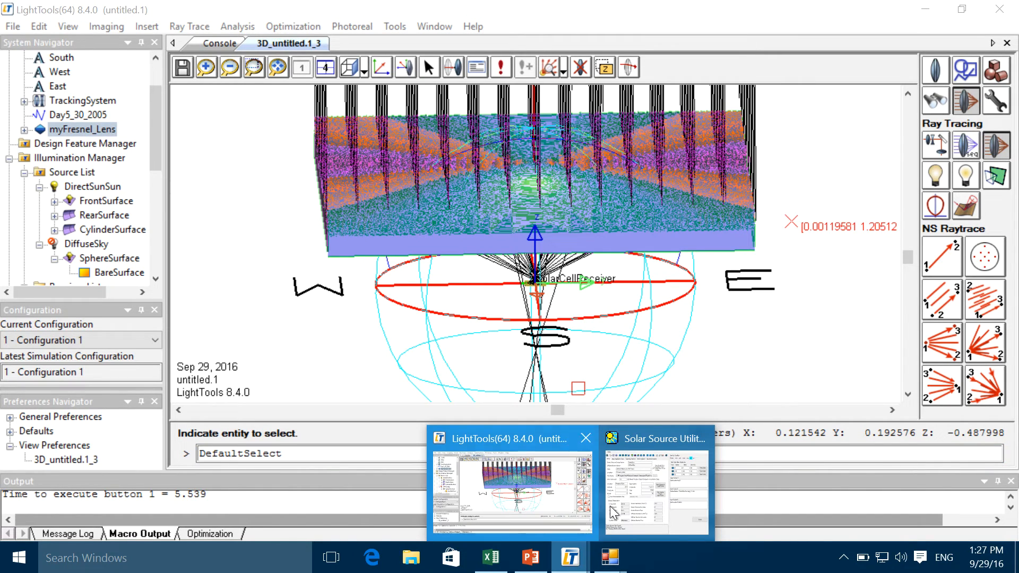
{"action": "left_click", "coordinate": [632, 492]}
{"action": "left_click_drag", "start_coordinate": [632, 52], "coordinate": [380, 42]}
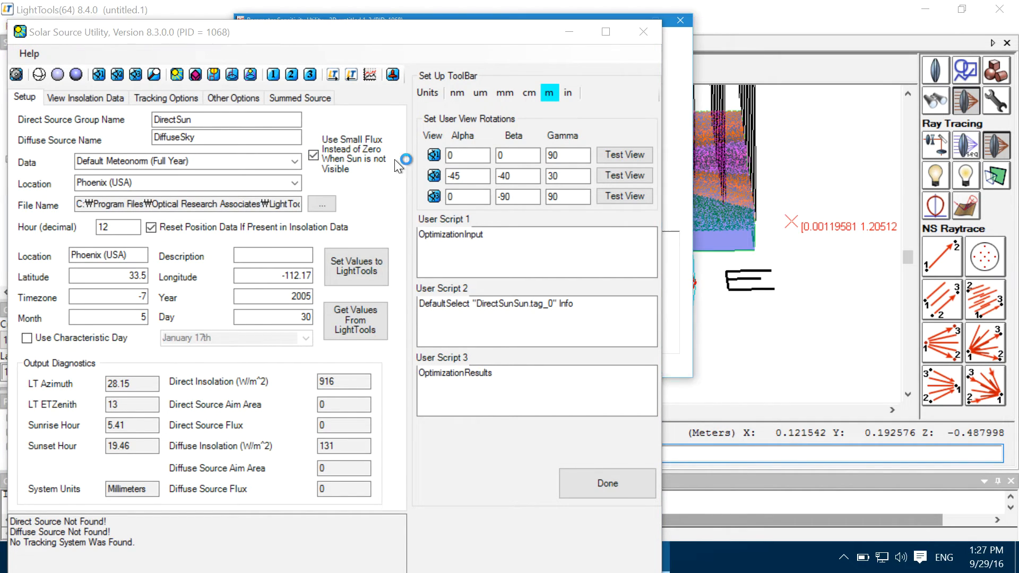
{"action": "left_click", "coordinate": [651, 32]}
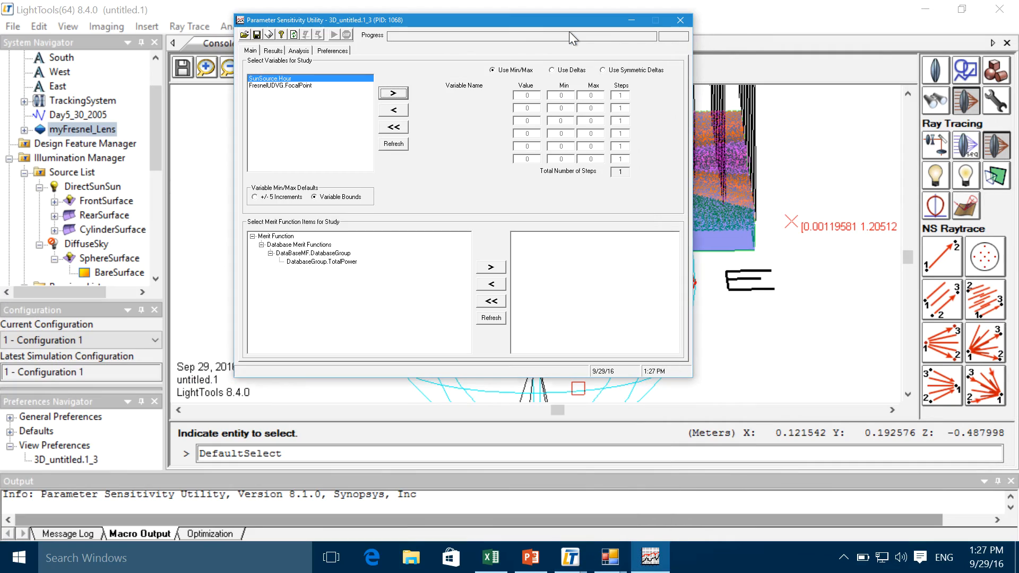
Set up the sensitivity study with SunSource.Hour as the variable over 12 steps and DatabaseGroup.TotalPower as the merit function item.
{"action": "left_click", "coordinate": [393, 93]}
{"action": "double_click", "coordinate": [620, 95]}
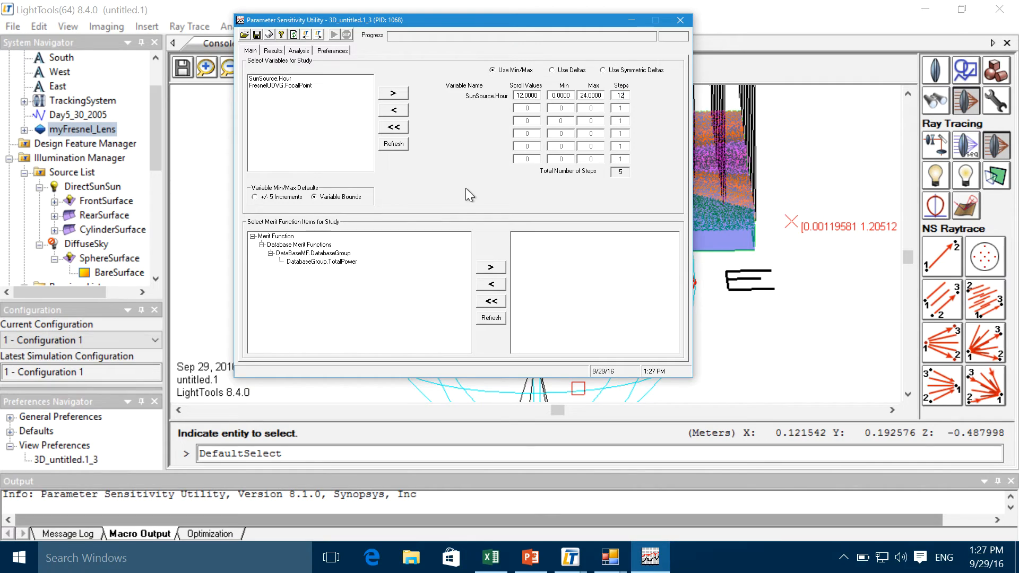
{"action": "left_click", "coordinate": [328, 258]}
{"action": "left_click", "coordinate": [328, 262]}
{"action": "left_click", "coordinate": [490, 267]}
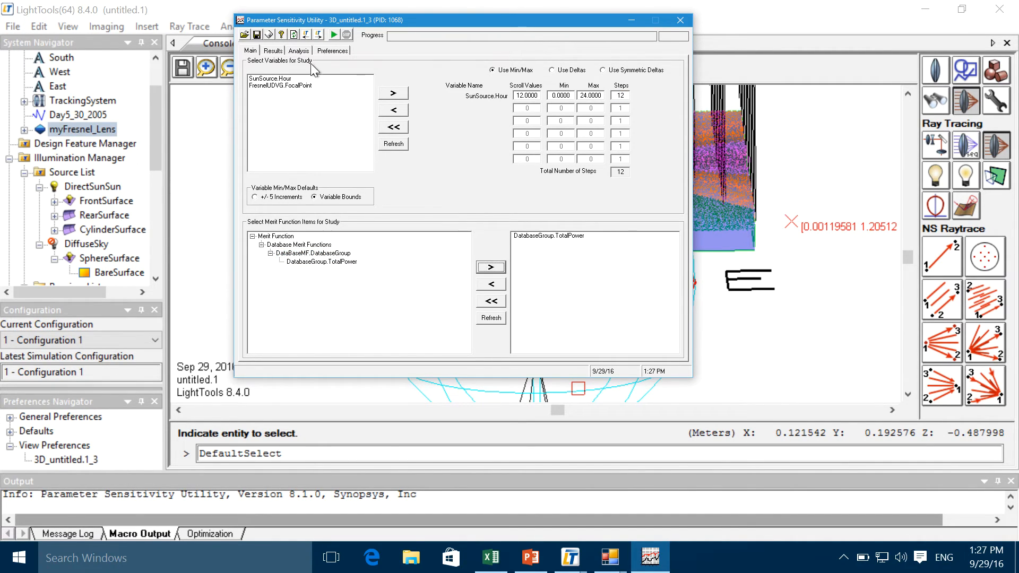
Run the 12-step sensitivity study and remove the fit curve from the total power plot.
{"action": "left_click", "coordinate": [333, 34]}
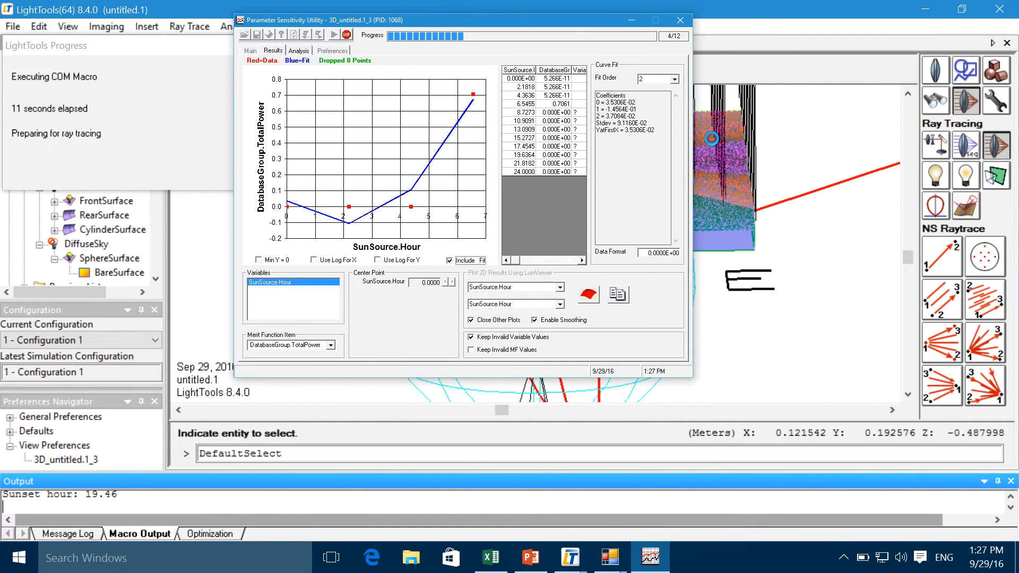
{"action": "left_click_drag", "start_coordinate": [382, 113], "coordinate": [313, 110]}
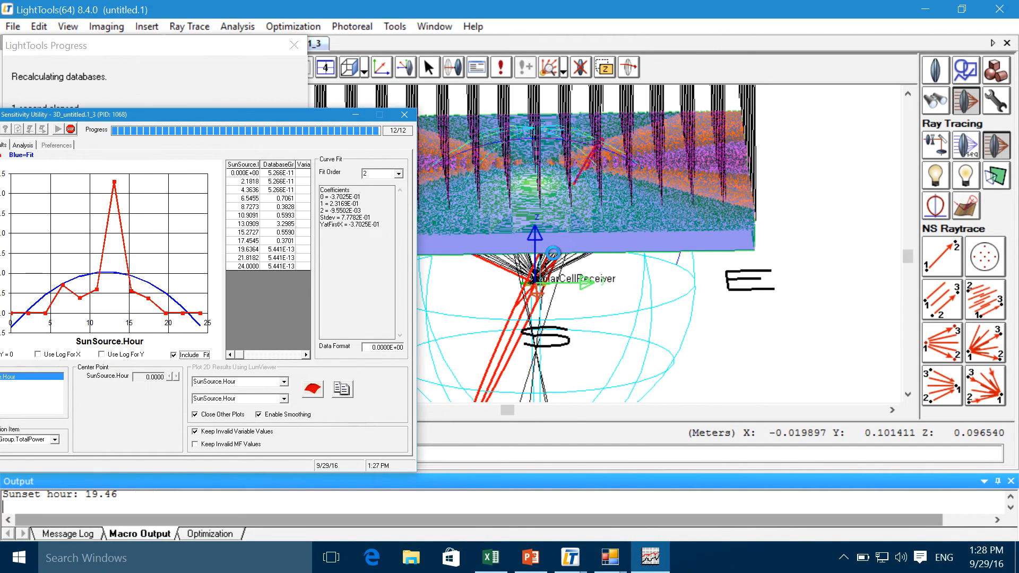
{"action": "left_click", "coordinate": [174, 356]}
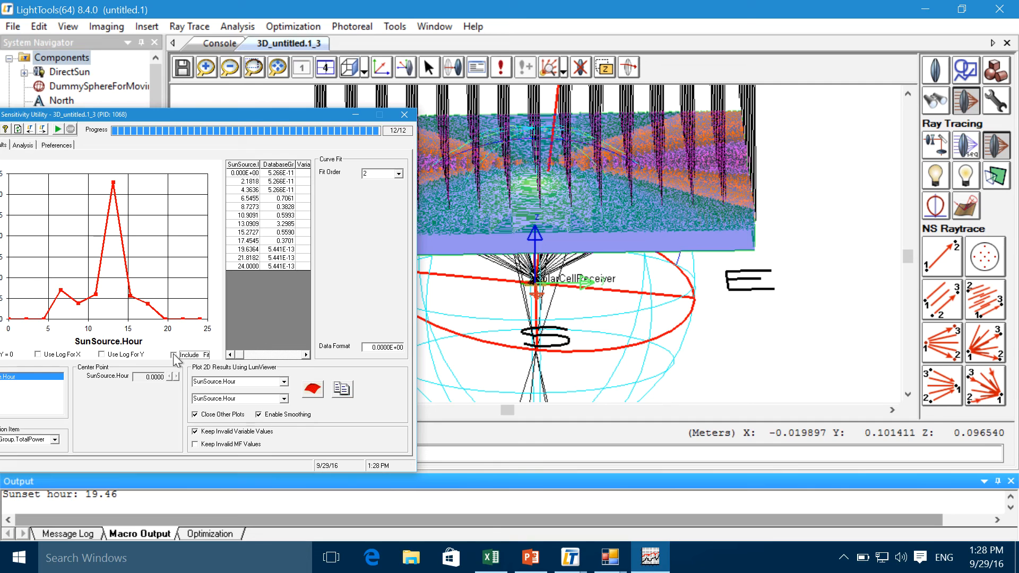
{"action": "left_click_drag", "start_coordinate": [164, 111], "coordinate": [325, 86]}
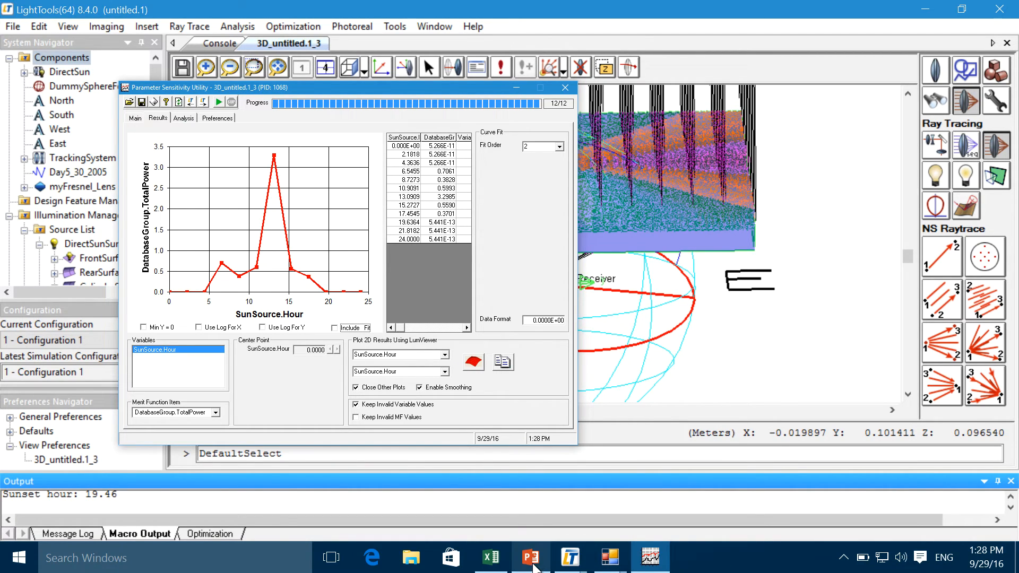
Switch to Excel and examine the total power per sun hour in Sheet5 for comparison.
{"action": "left_click", "coordinate": [491, 557]}
{"action": "left_click", "coordinate": [157, 269]}
{"action": "key", "text": "Up"}
{"action": "key", "text": "Up"}
{"action": "key", "text": "Up"}
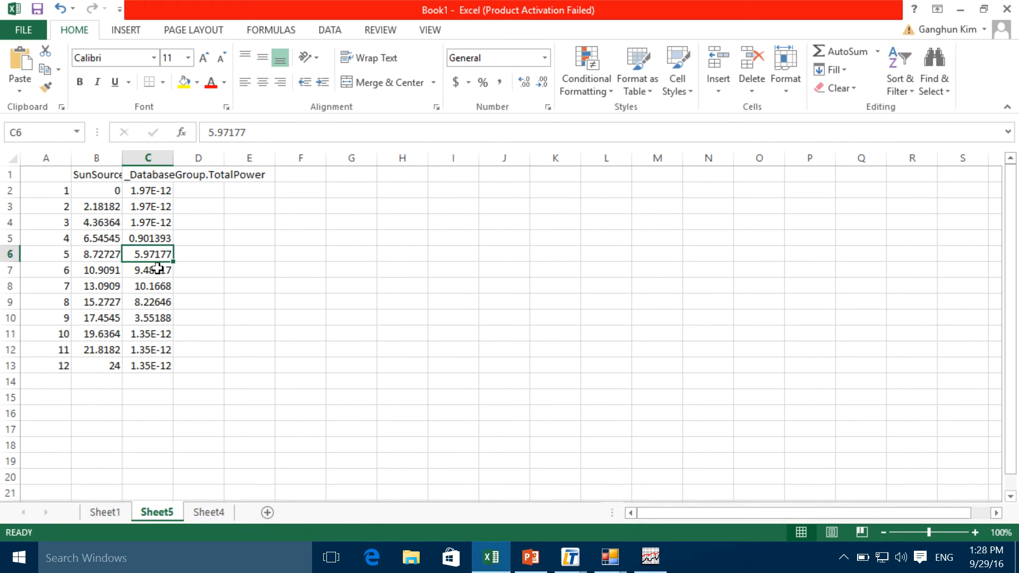
{"action": "key", "text": "Left"}
{"action": "key", "text": "Down"}
{"action": "key", "text": "Down"}
{"action": "key", "text": "Down"}
{"action": "key", "text": "Down"}
{"action": "key", "text": "Down"}
{"action": "key", "text": "Down"}
{"action": "key", "text": "Down"}
{"action": "key", "text": "Down"}
{"action": "key", "text": "Down"}
{"action": "key", "text": "Down"}
{"action": "key", "text": "Down"}
{"action": "key", "text": "Down"}
{"action": "key", "text": "Down"}
{"action": "key", "text": "Down"}
{"action": "key", "text": "Right"}
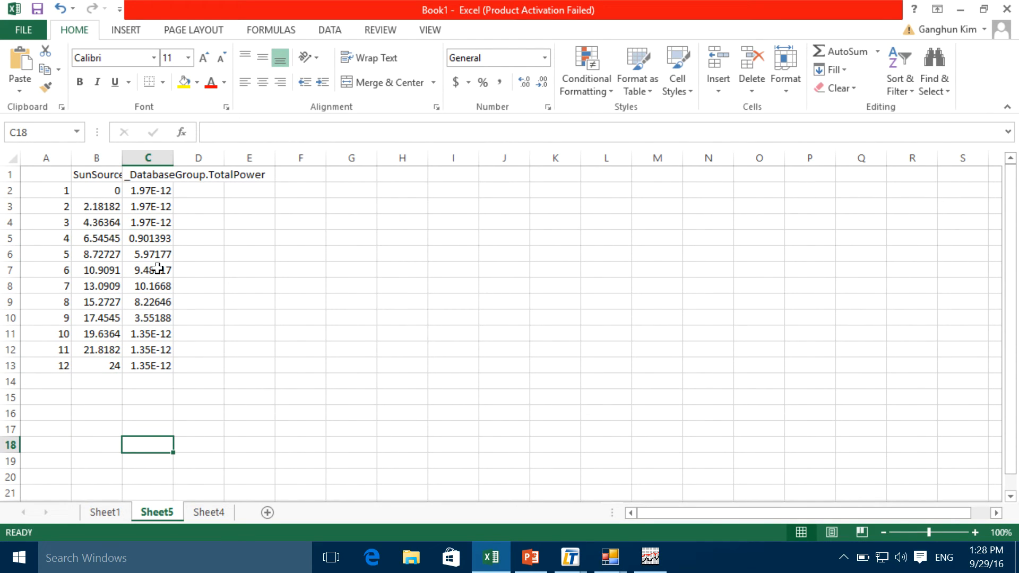
Back in the Parameter Sensitivity Utility, rerun the SunSource.Hour study with 25 steps and show its results plot.
{"action": "left_click", "coordinate": [650, 557]}
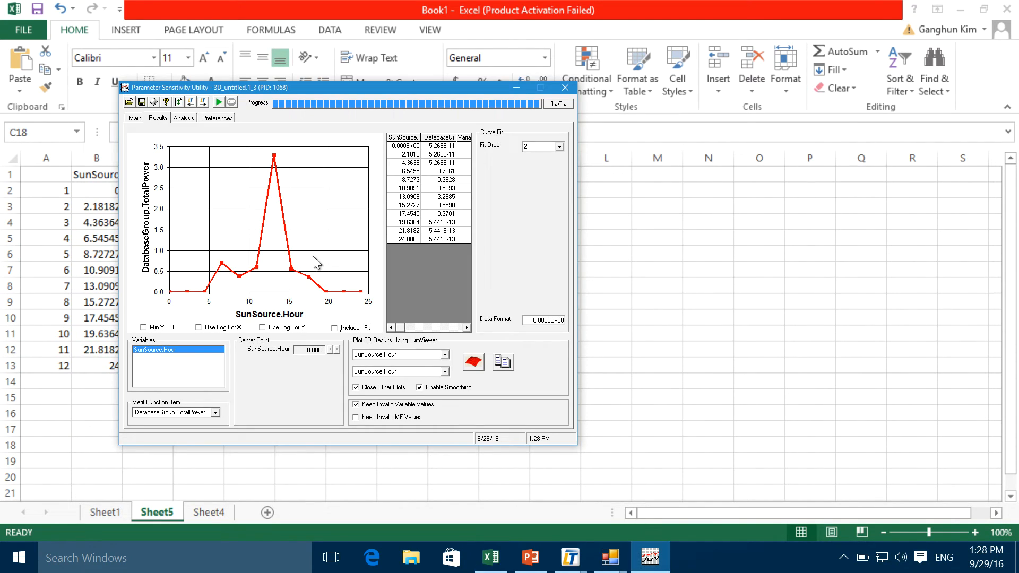
{"action": "left_click_drag", "start_coordinate": [276, 89], "coordinate": [432, 104]}
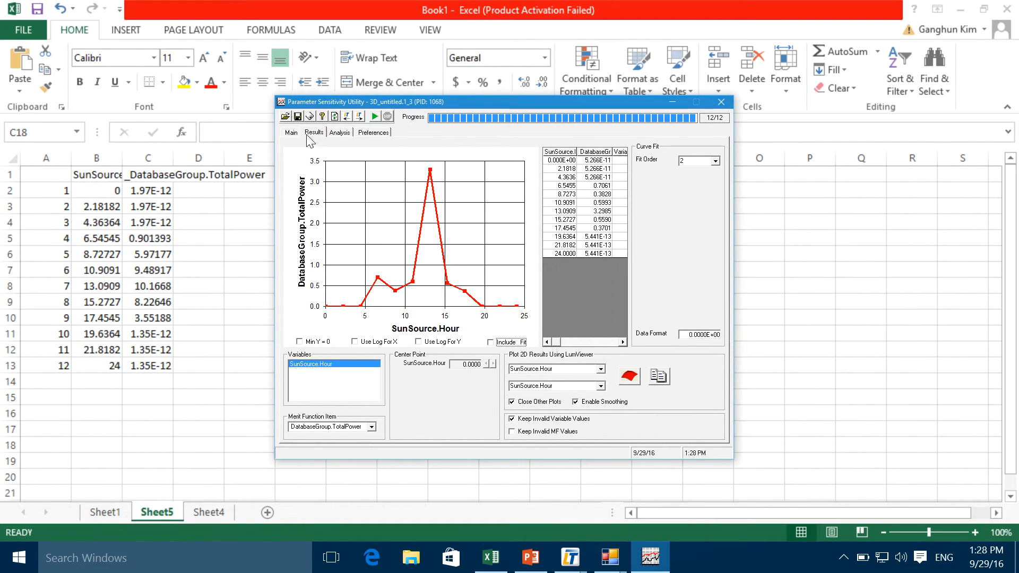
{"action": "left_click", "coordinate": [291, 133]}
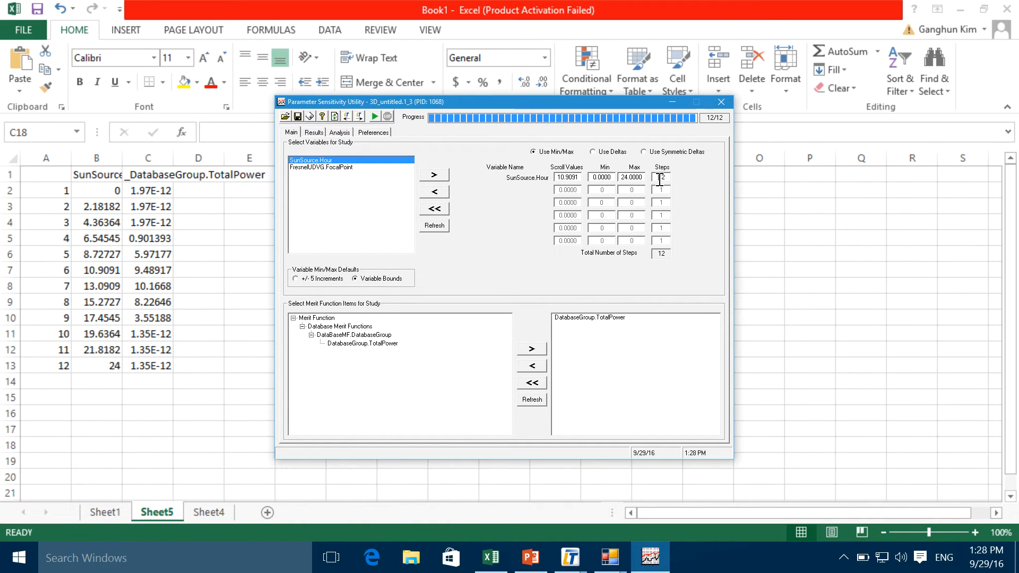
{"action": "key", "text": "BackSpace"}
{"action": "key", "text": "BackSpace"}
{"action": "type", "text": "25"}
{"action": "left_click", "coordinate": [375, 117]}
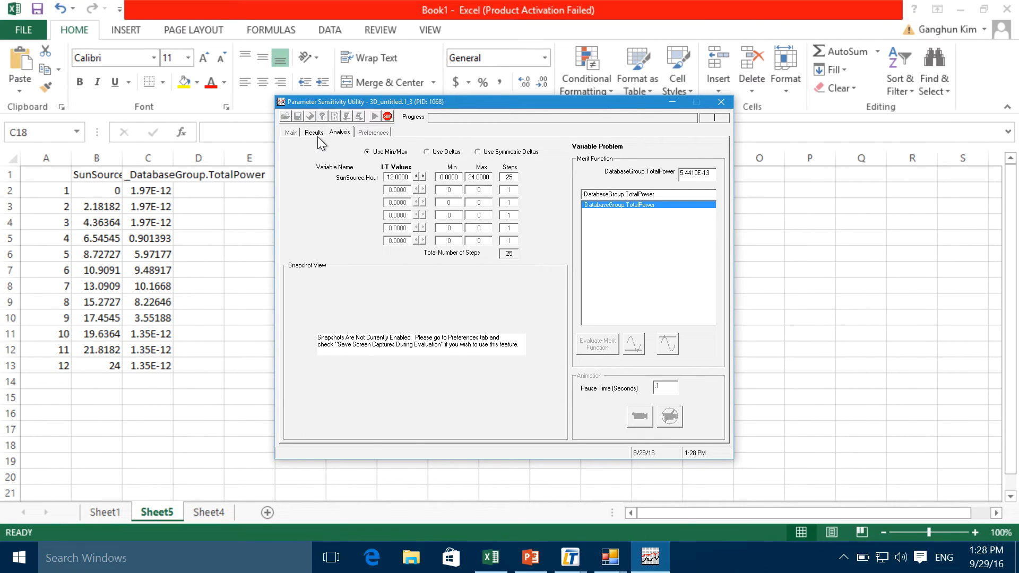
{"action": "left_click", "coordinate": [317, 134]}
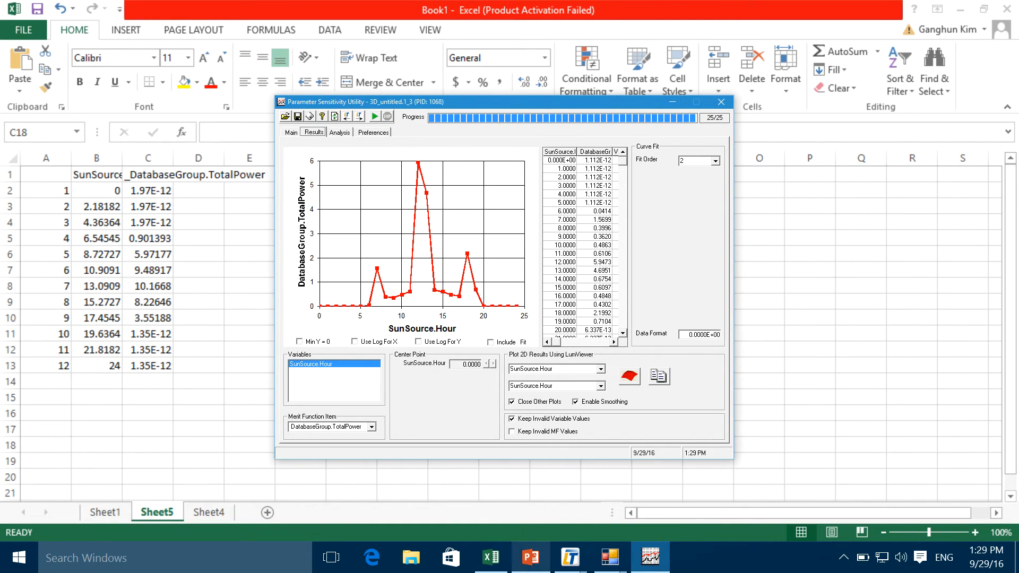
Switch to LightTools and examine the radiometric power in the emittance properties of the DirectSunSun source.
{"action": "left_click", "coordinate": [570, 558]}
{"action": "left_click", "coordinate": [517, 520]}
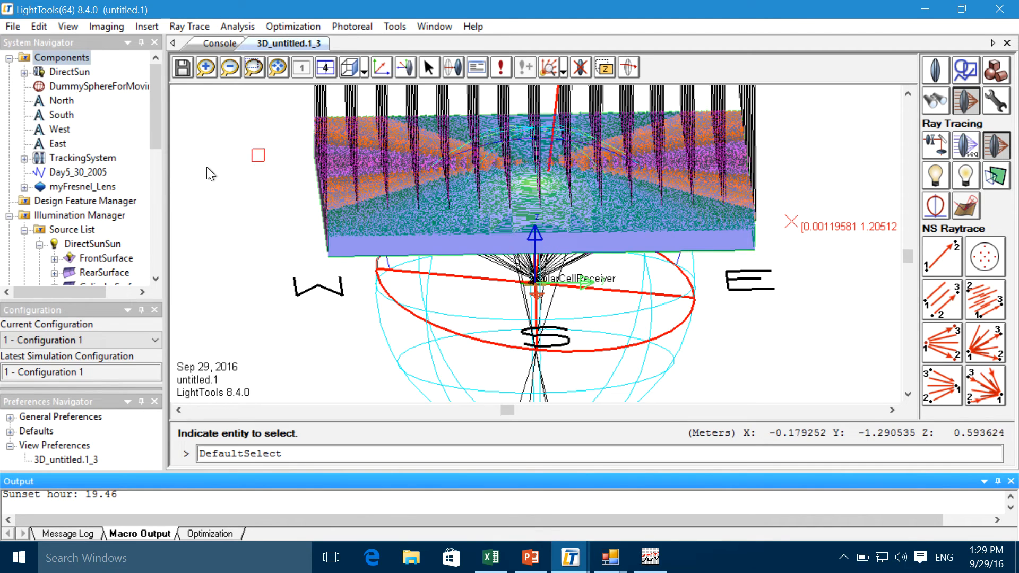
{"action": "left_click_drag", "start_coordinate": [151, 148], "coordinate": [151, 177]}
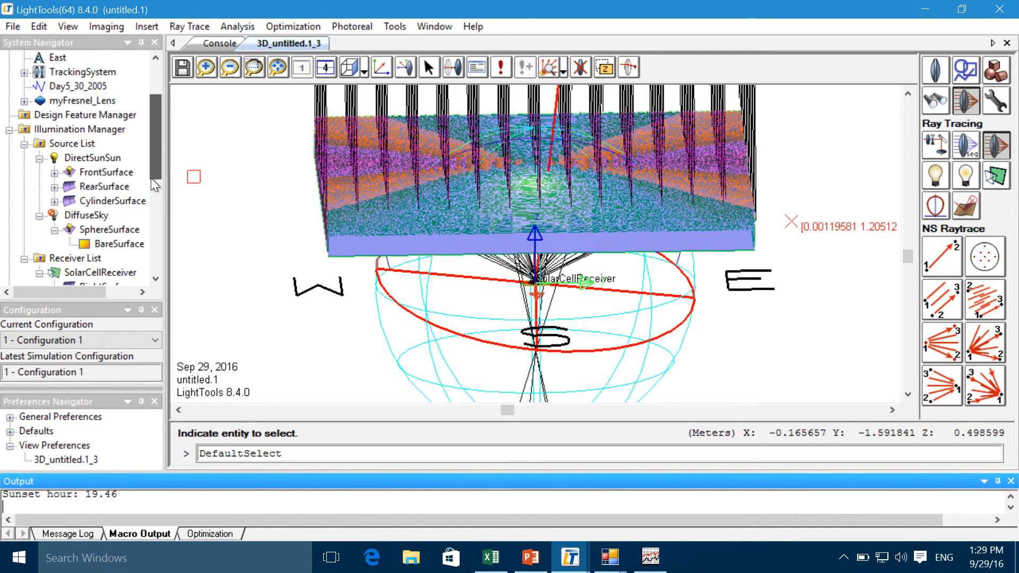
{"action": "double_click", "coordinate": [98, 161]}
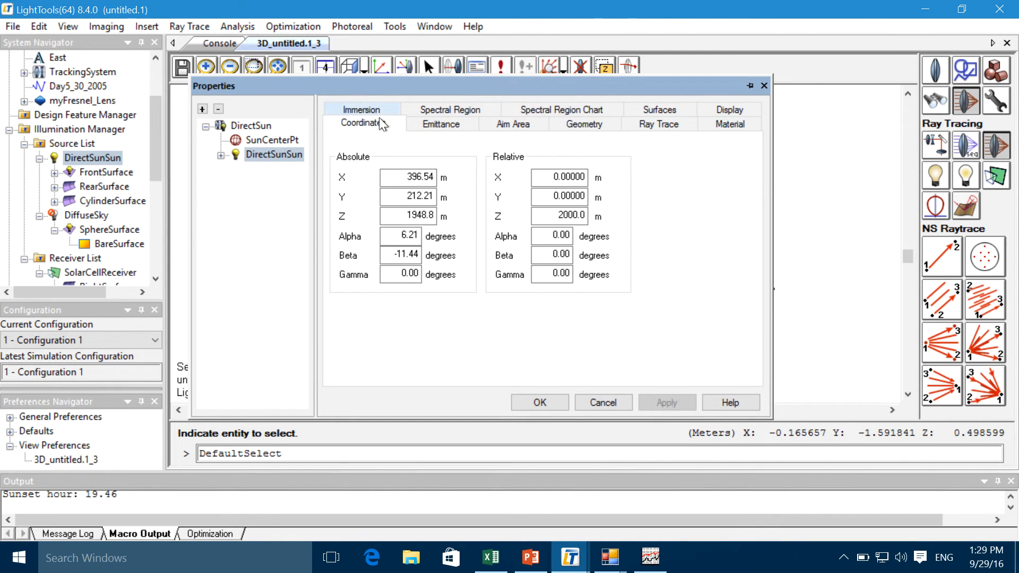
{"action": "left_click", "coordinate": [432, 126]}
{"action": "left_click", "coordinate": [476, 163]}
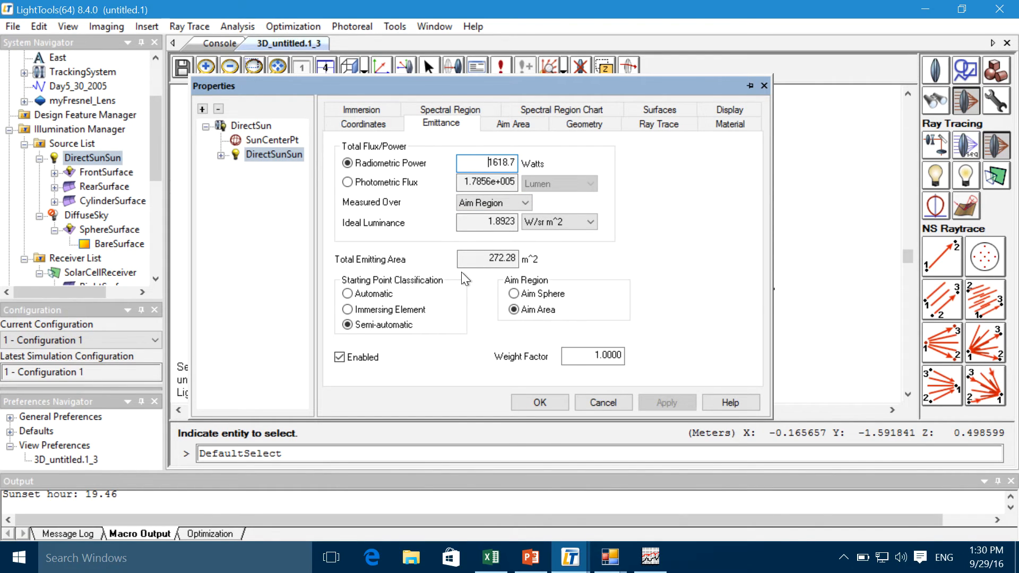
{"action": "left_click", "coordinate": [539, 401]}
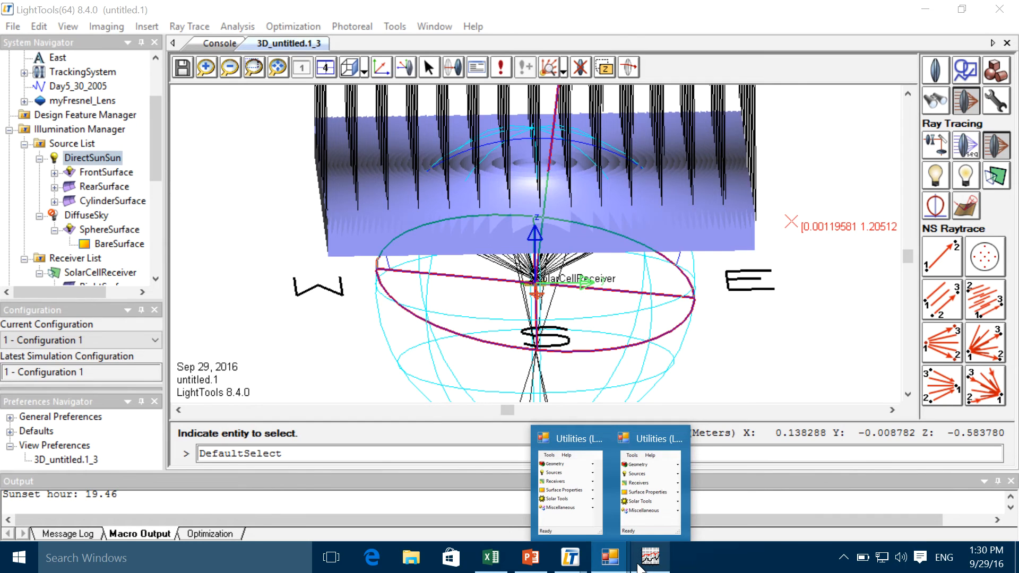
Check the aim circle radius and sun distance in the Solar Source Utility, then close it and the Parameter Sensitivity Utility.
{"action": "left_click", "coordinate": [640, 565]}
{"action": "mouse_move", "coordinate": [610, 557]}
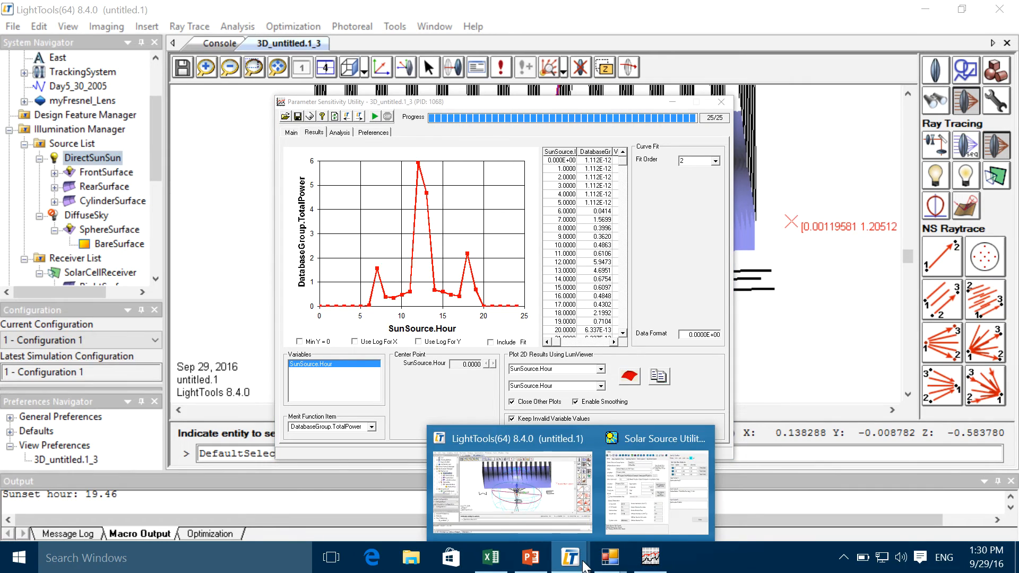
{"action": "left_click", "coordinate": [672, 488]}
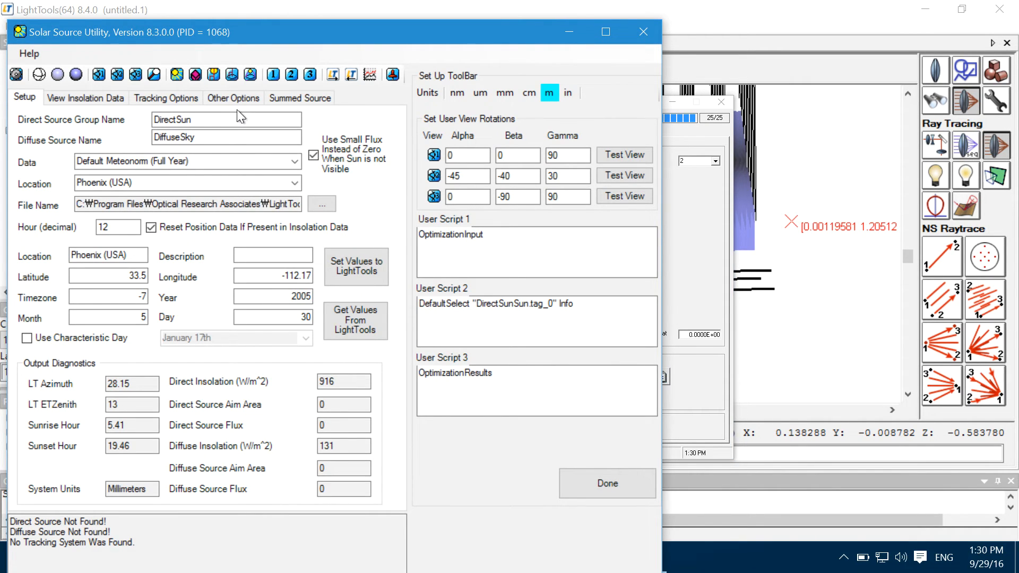
{"action": "left_click", "coordinate": [234, 100]}
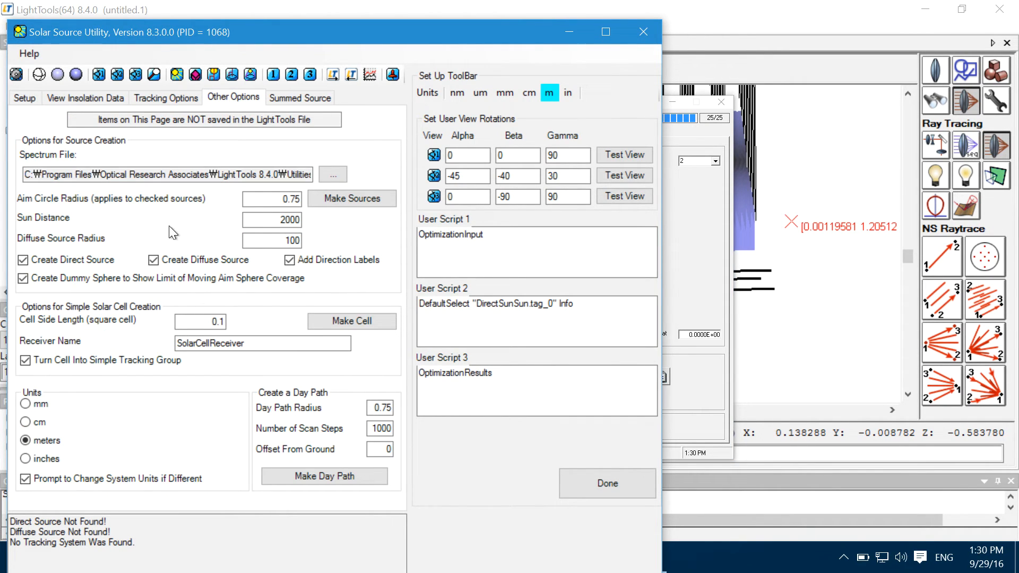
{"action": "left_click", "coordinate": [265, 222]}
{"action": "left_click", "coordinate": [634, 35]}
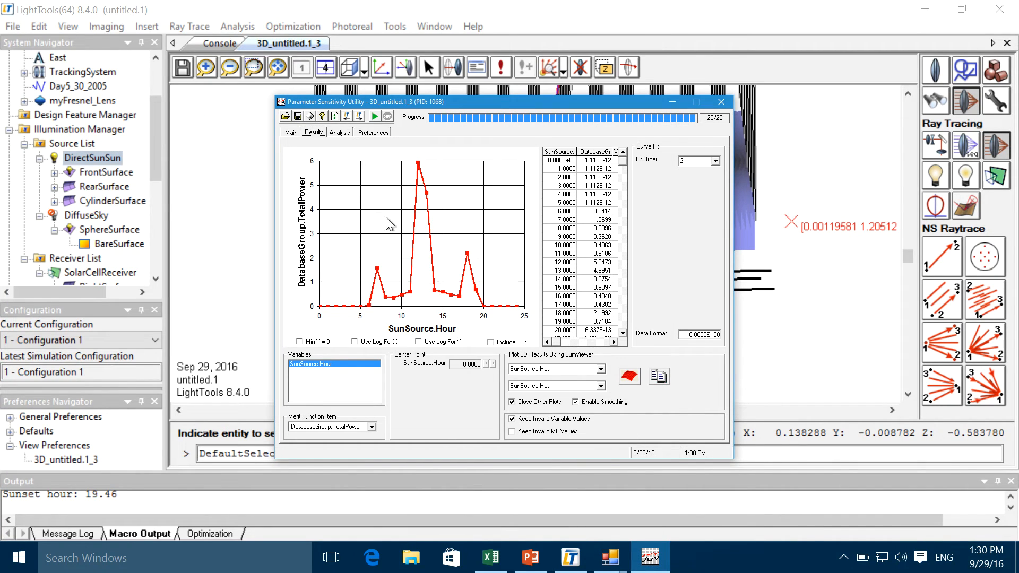
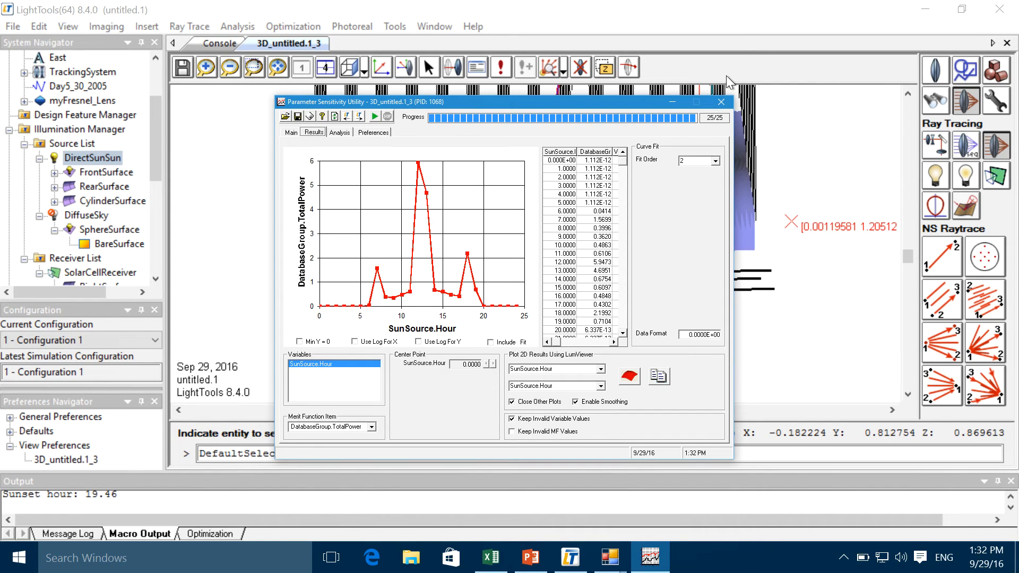
{"action": "left_click", "coordinate": [720, 102]}
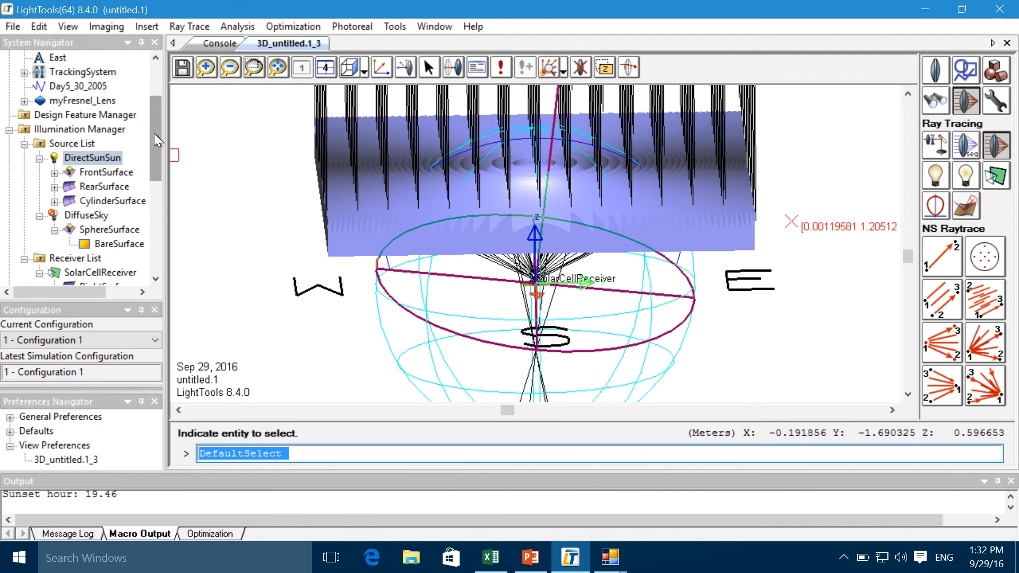
Hide myFresnel_Lens and turn its raytraceability off.
{"action": "left_click_drag", "start_coordinate": [154, 133], "coordinate": [154, 100]}
{"action": "right_click", "coordinate": [61, 186]}
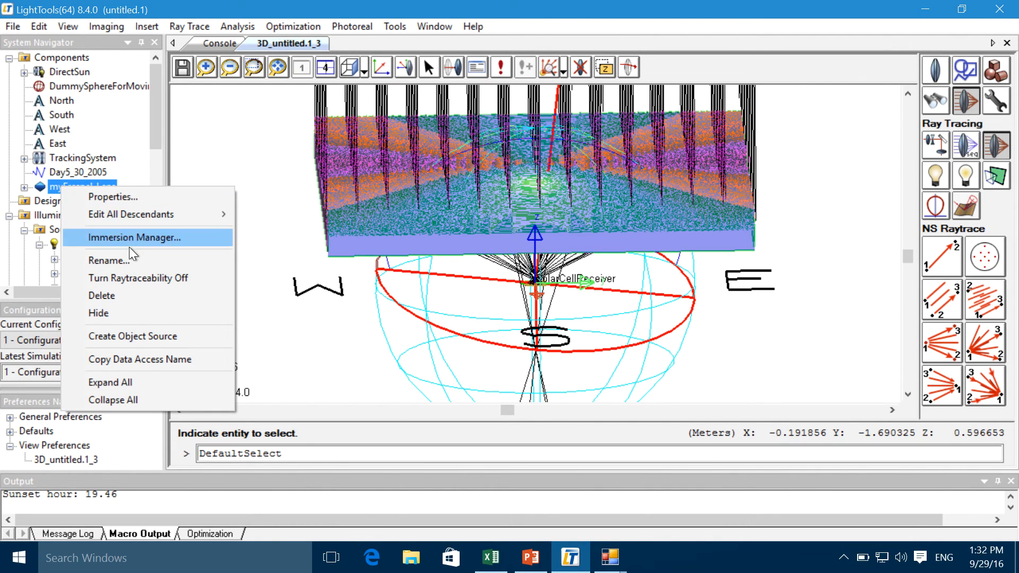
{"action": "left_click", "coordinate": [116, 313]}
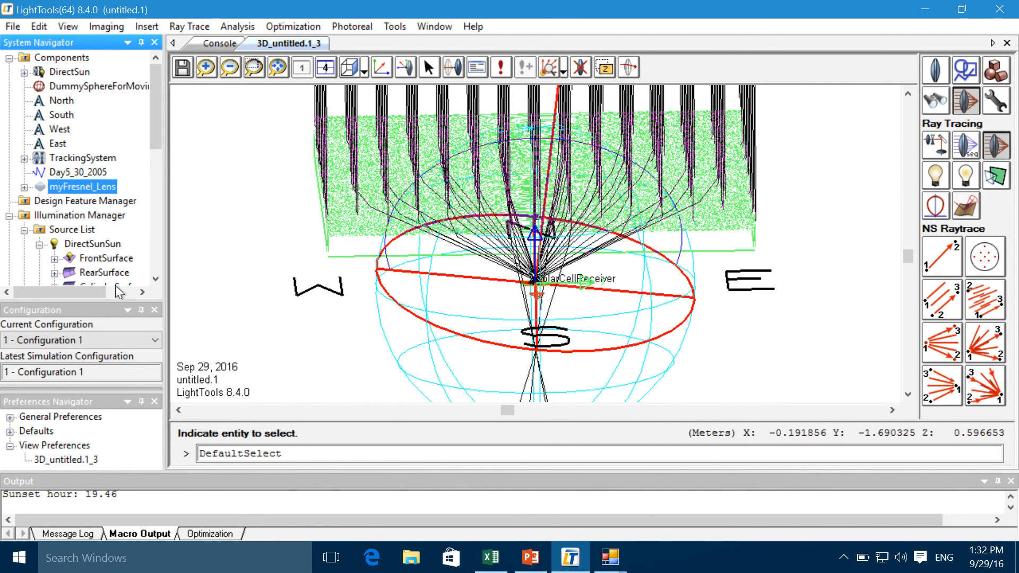
{"action": "right_click", "coordinate": [100, 189]}
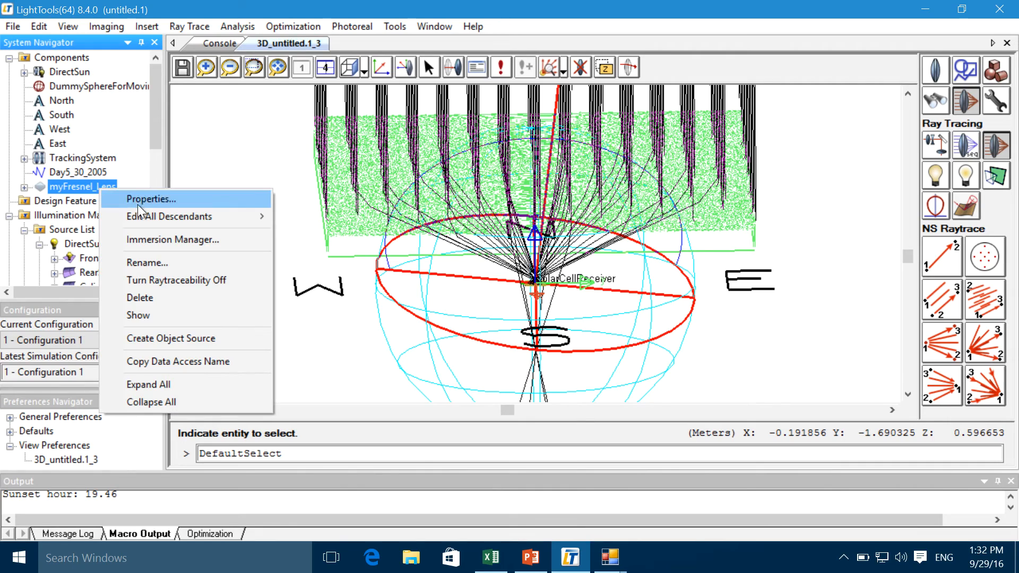
{"action": "left_click", "coordinate": [161, 280]}
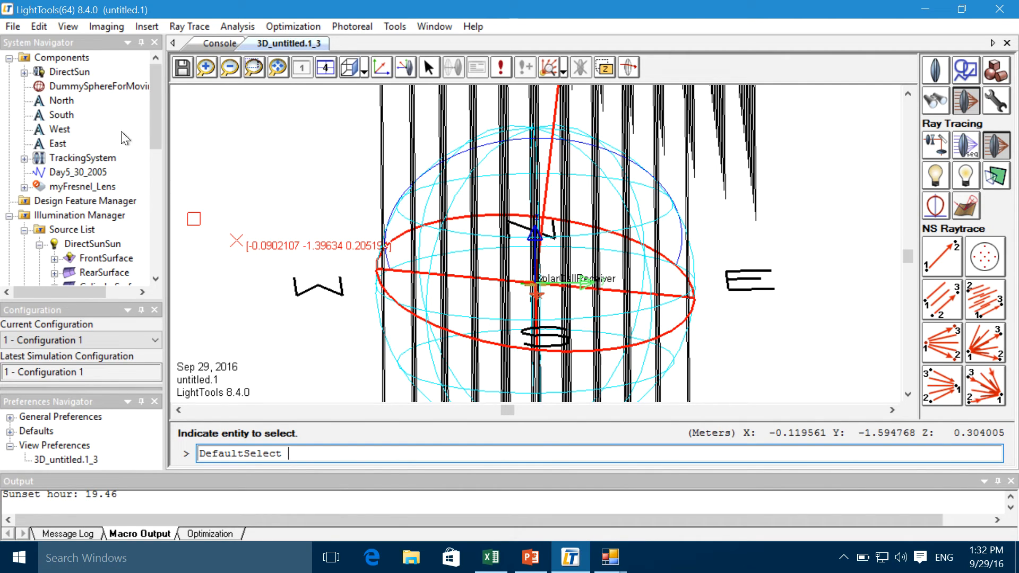
Hide the nsRayGrid_24 ray grid in the 3D view and clear the selection.
{"action": "left_click_drag", "start_coordinate": [153, 115], "coordinate": [153, 152]}
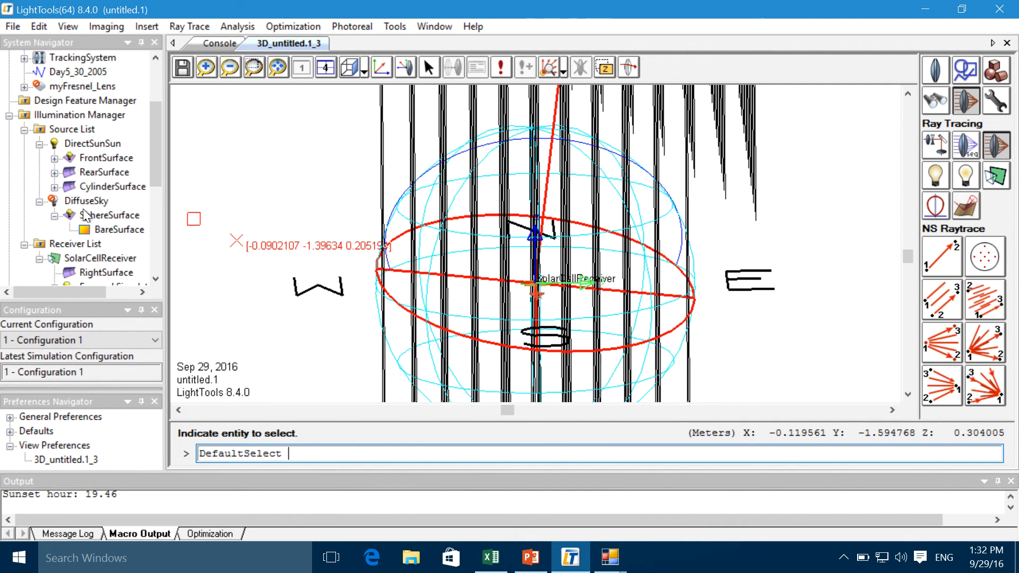
{"action": "scroll", "coordinate": [154, 276], "scroll_direction": "down", "scroll_amount": 5}
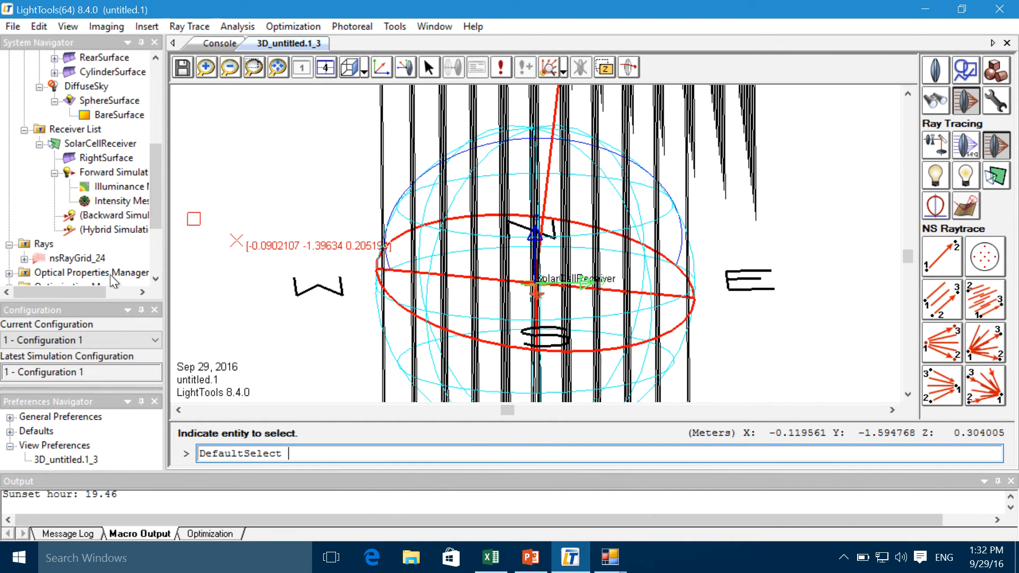
{"action": "right_click", "coordinate": [87, 262]}
{"action": "left_click", "coordinate": [143, 346]}
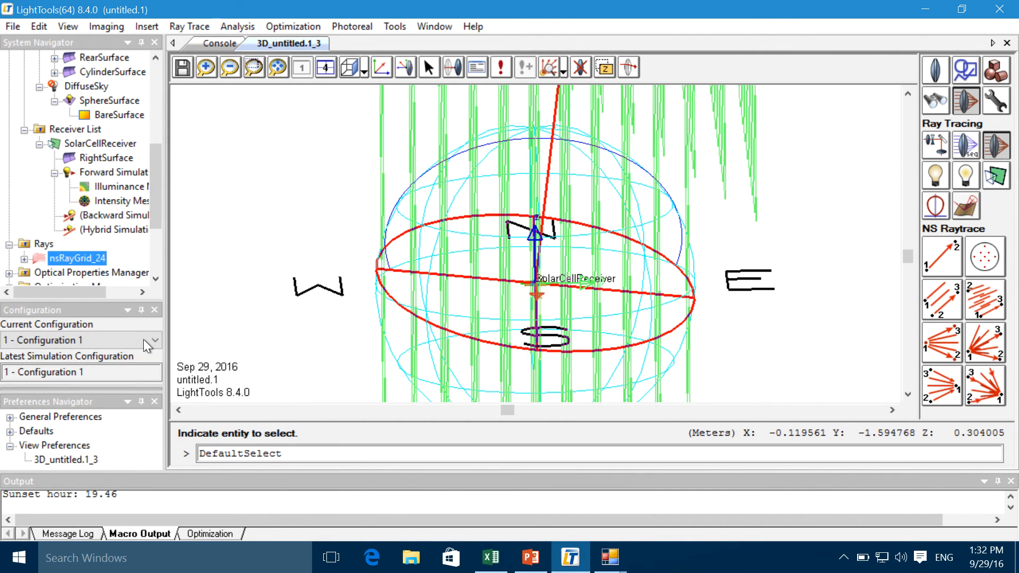
{"action": "left_click_drag", "start_coordinate": [162, 213], "coordinate": [161, 167]}
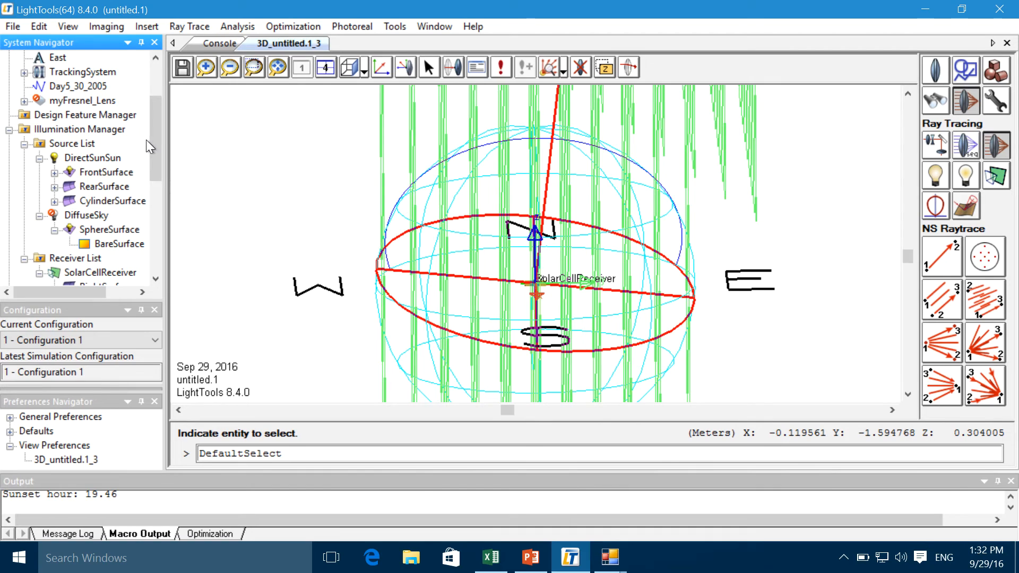
{"action": "left_click", "coordinate": [226, 156]}
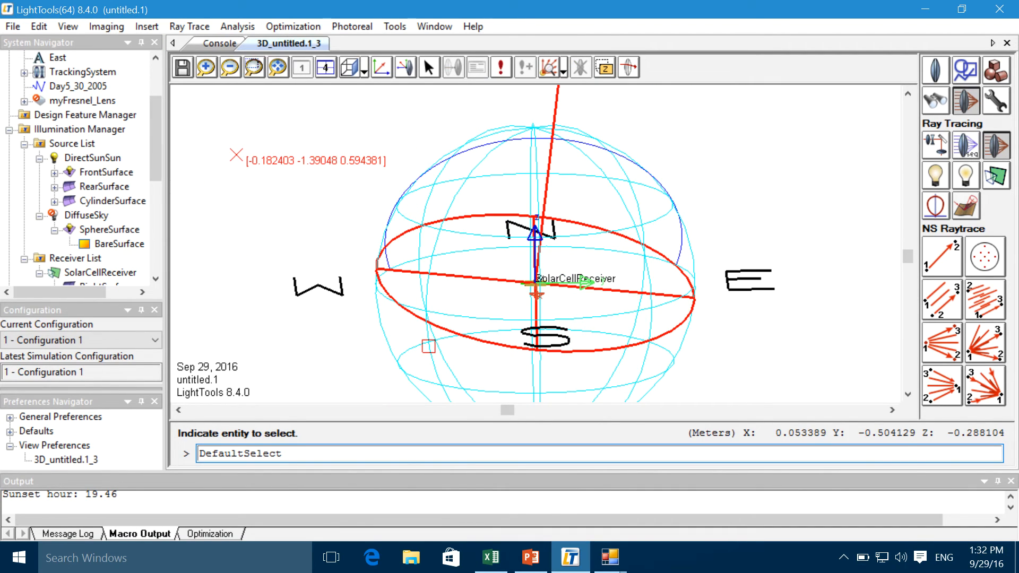
Open the Solar Source Utility from the Solar Tools in the LightTools Utilities window.
{"action": "left_click", "coordinate": [600, 568]}
{"action": "left_click", "coordinate": [540, 569]}
{"action": "left_click", "coordinate": [571, 559]}
{"action": "left_click", "coordinate": [588, 566]}
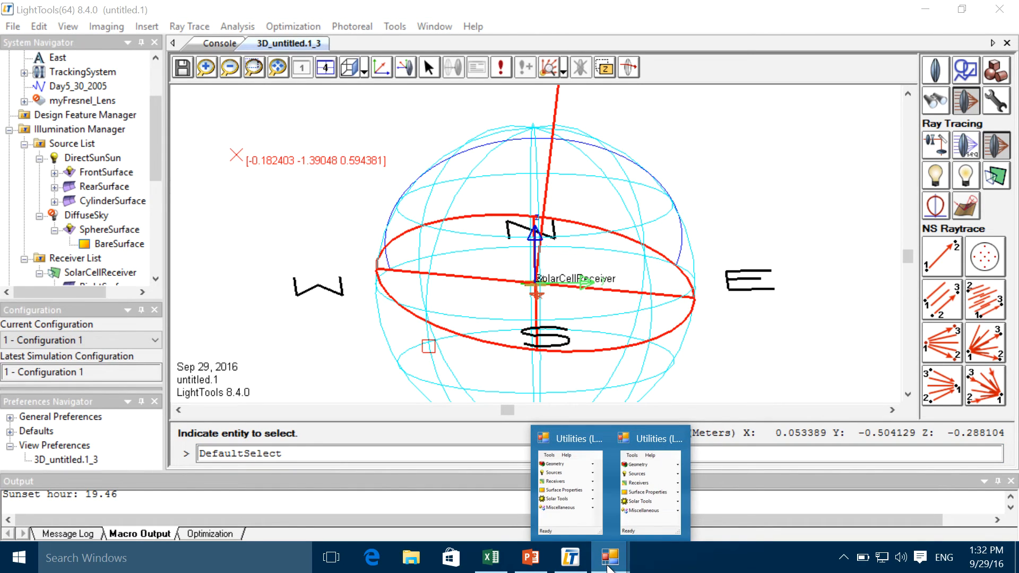
{"action": "left_click", "coordinate": [586, 567]}
{"action": "left_click", "coordinate": [602, 563]}
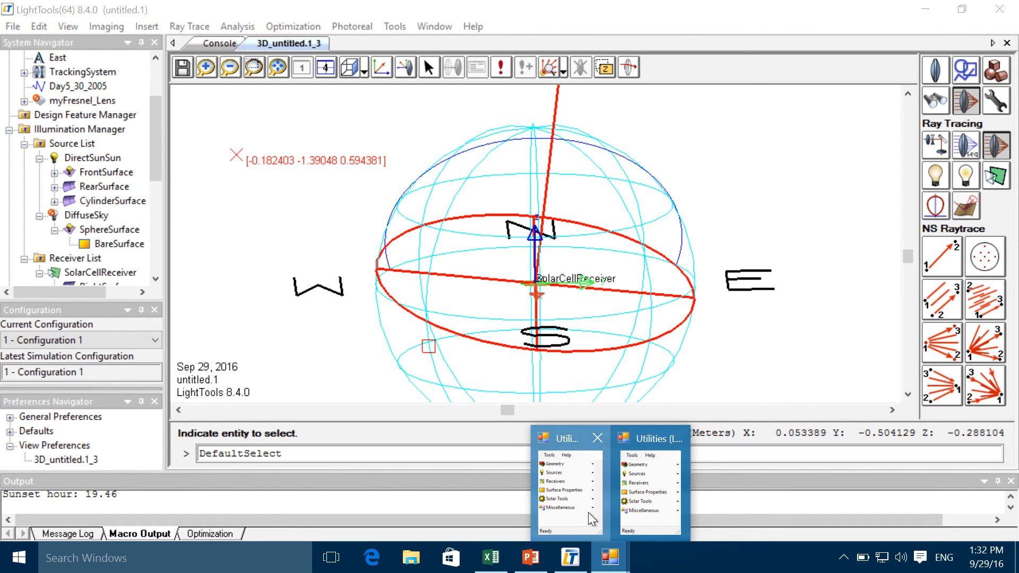
{"action": "left_click", "coordinate": [593, 517]}
{"action": "mouse_move", "coordinate": [137, 154]}
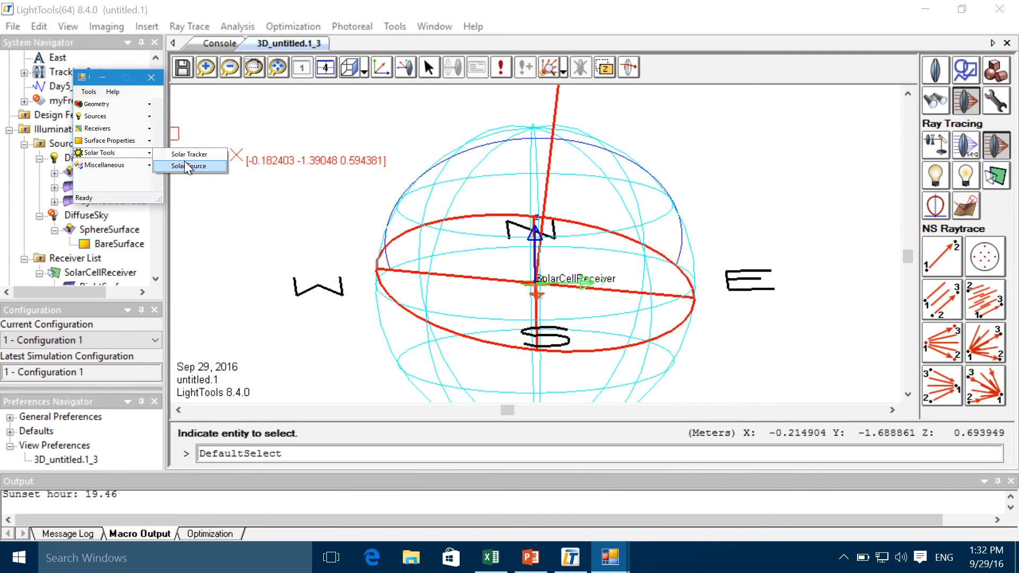
{"action": "left_click", "coordinate": [194, 155]}
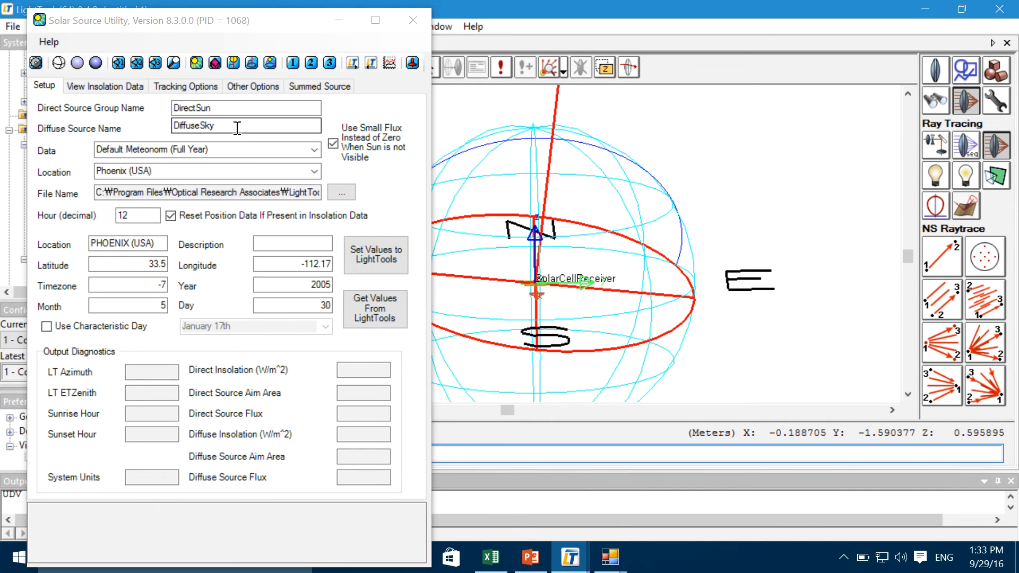
Enable the two axis tracking system with tilts set to zero, position the sun directly overhead, and close the Solar Source Utility.
{"action": "left_click", "coordinate": [192, 89]}
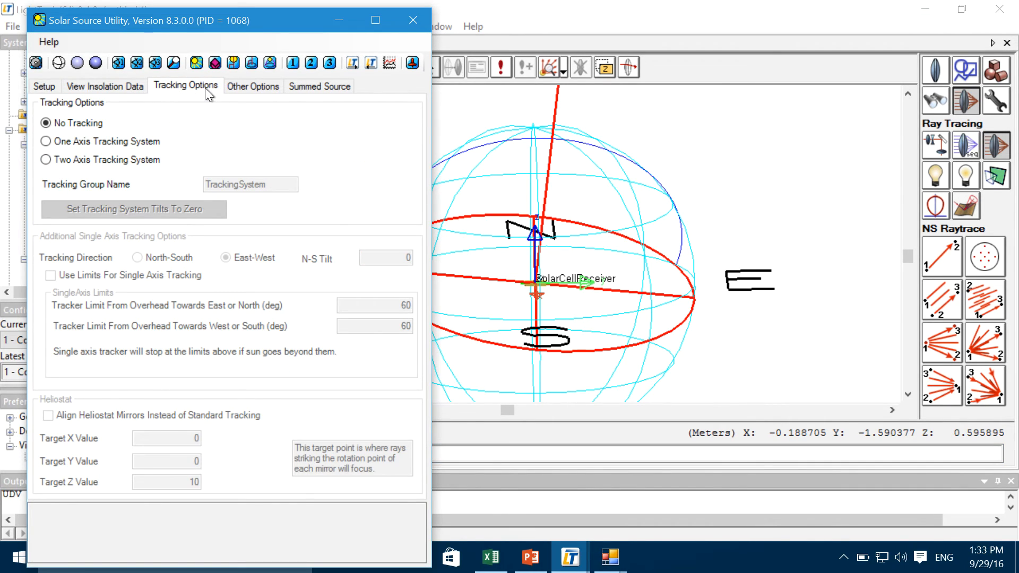
{"action": "left_click", "coordinate": [91, 146]}
{"action": "left_click", "coordinate": [83, 159]}
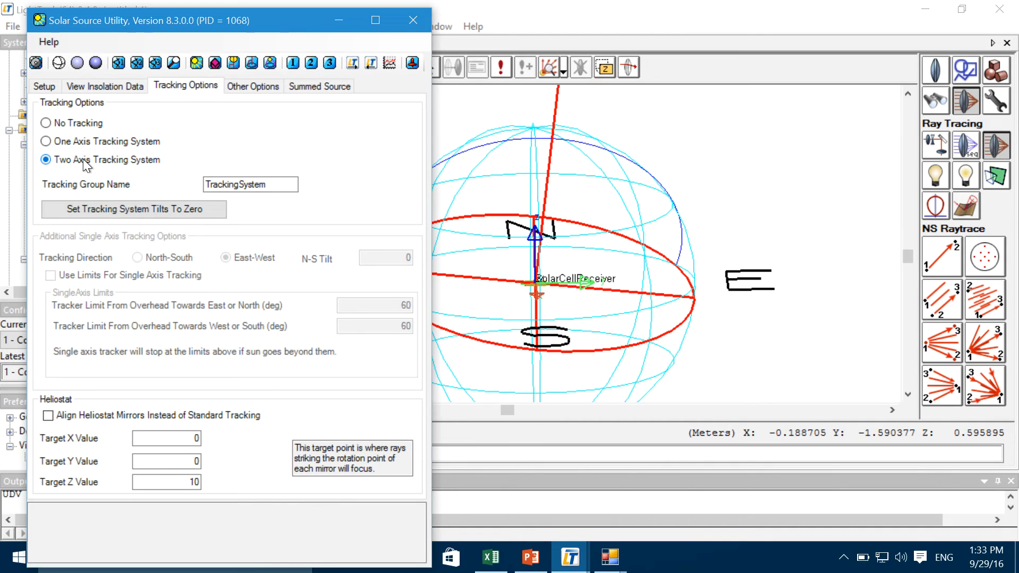
{"action": "left_click", "coordinate": [100, 205]}
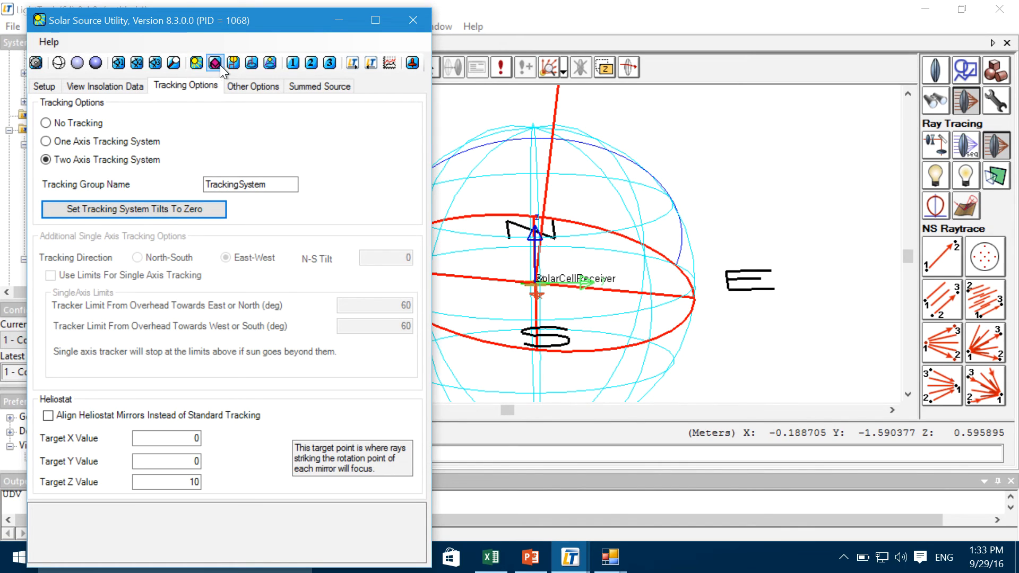
{"action": "left_click", "coordinate": [237, 62]}
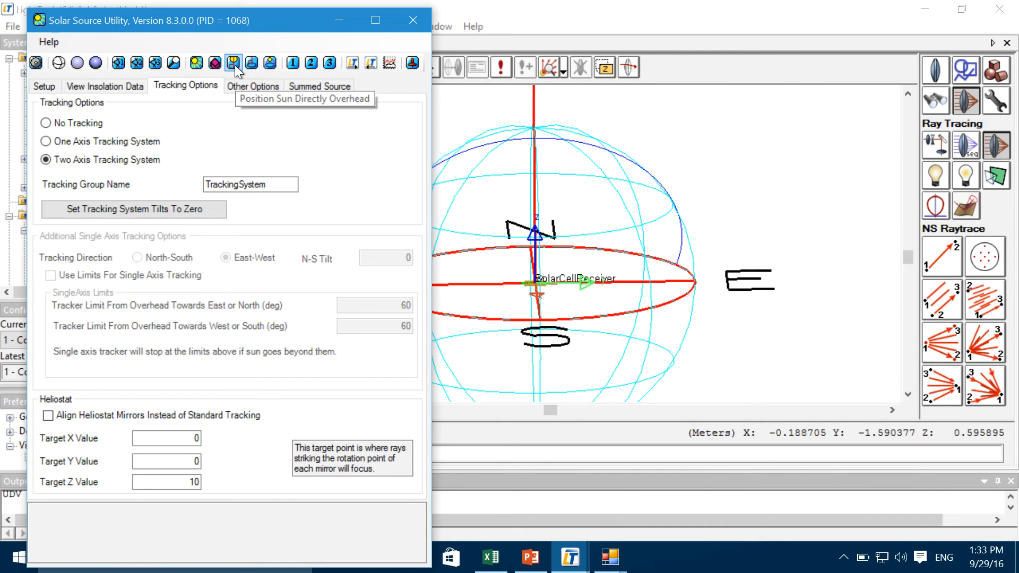
{"action": "left_click", "coordinate": [412, 25]}
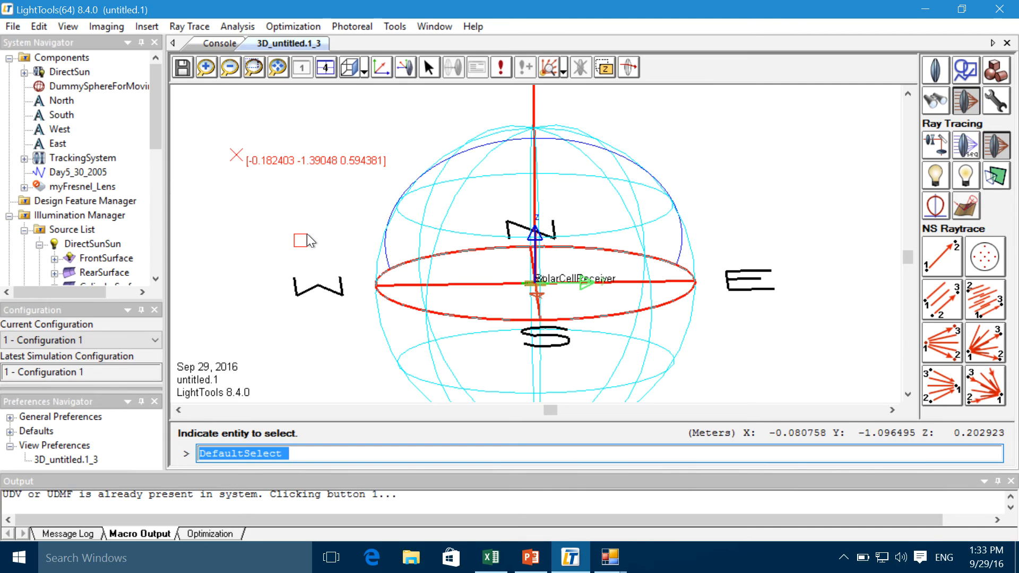
Launch the Sun Source Form from the SunSource user-defined variable in the Optimization input.
{"action": "left_click", "coordinate": [302, 28]}
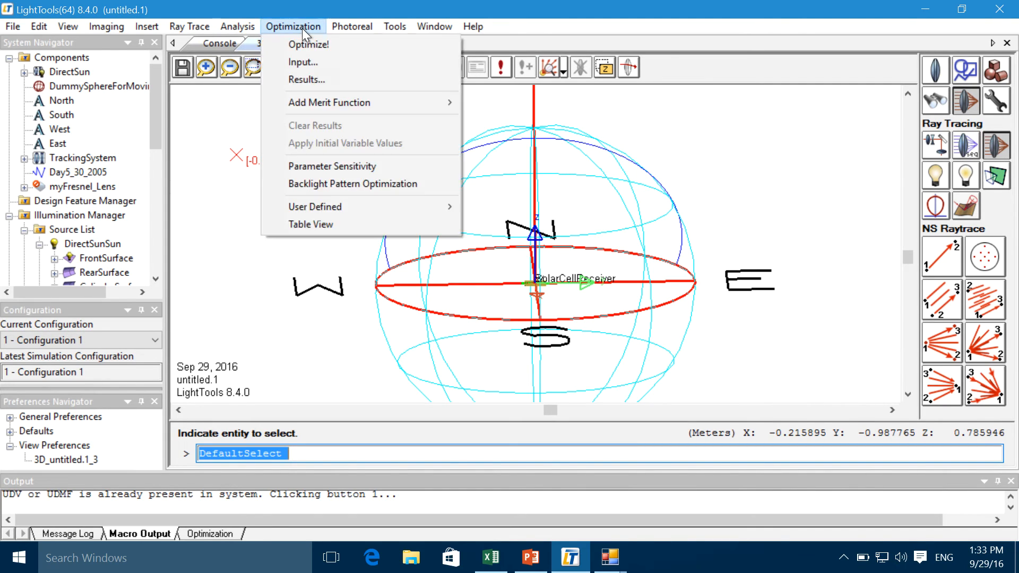
{"action": "left_click", "coordinate": [304, 63]}
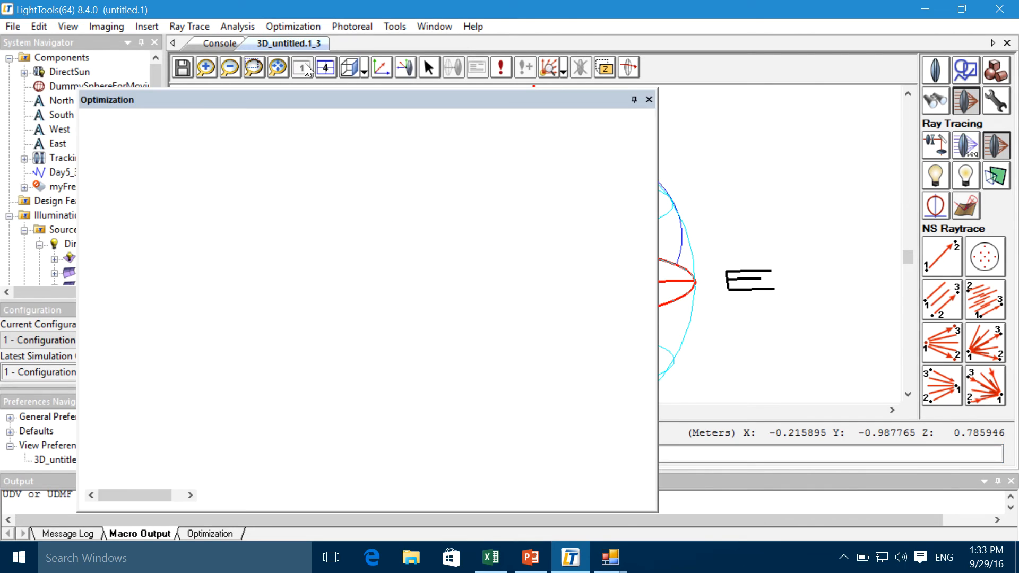
{"action": "left_click_drag", "start_coordinate": [285, 97], "coordinate": [239, 71]}
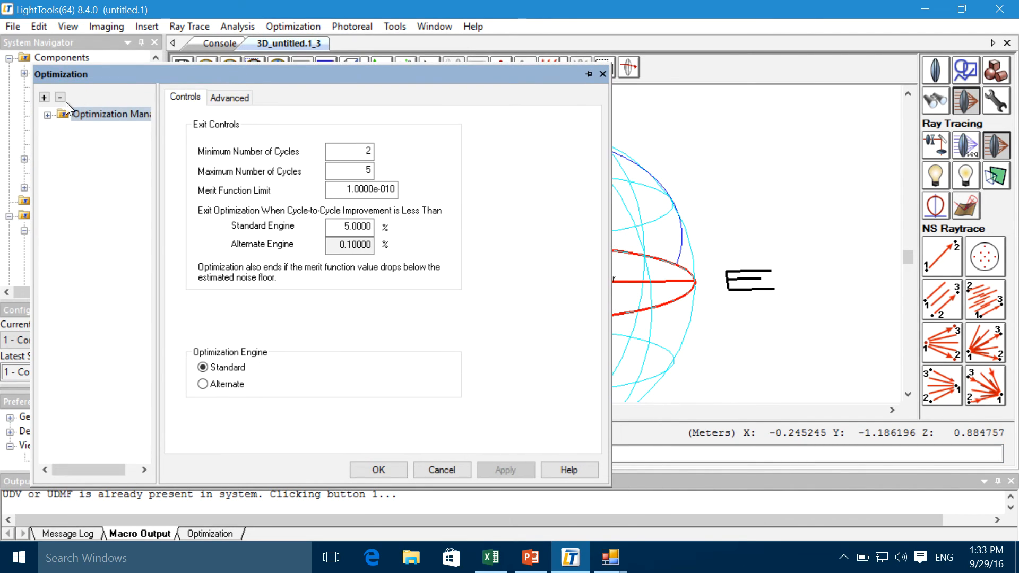
{"action": "left_click", "coordinate": [48, 115]}
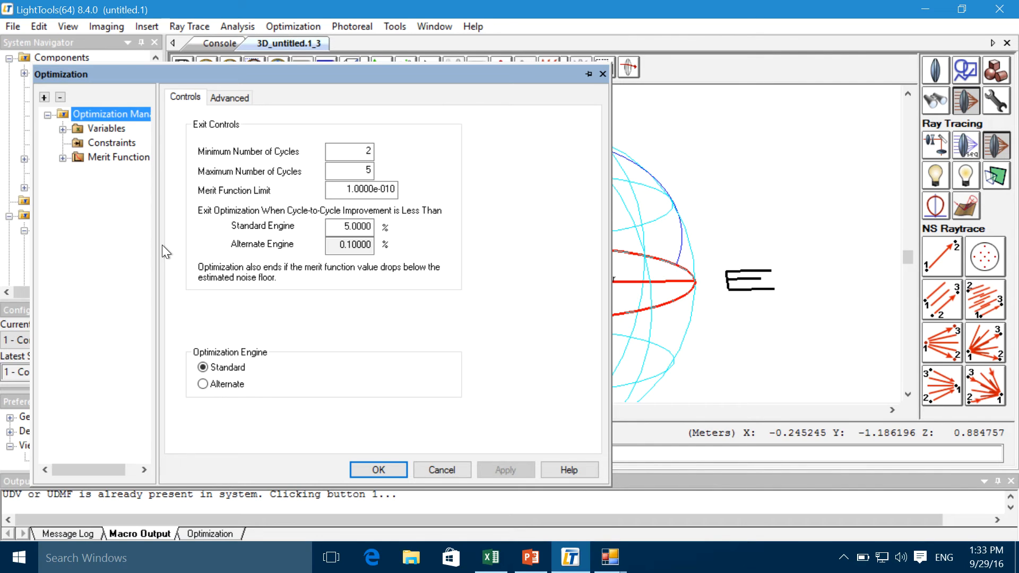
{"action": "key", "text": "Down"}
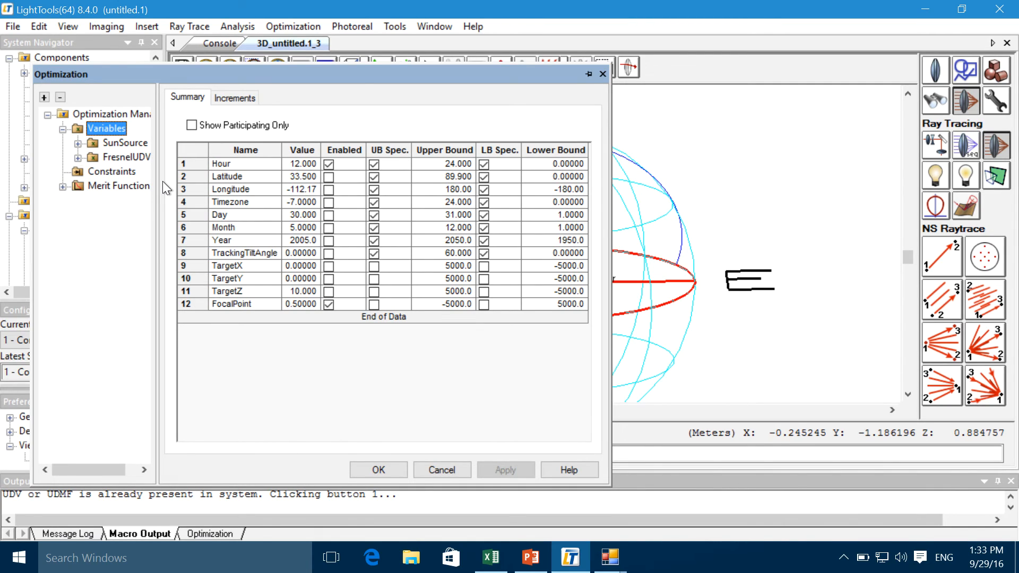
{"action": "key", "text": "Down"}
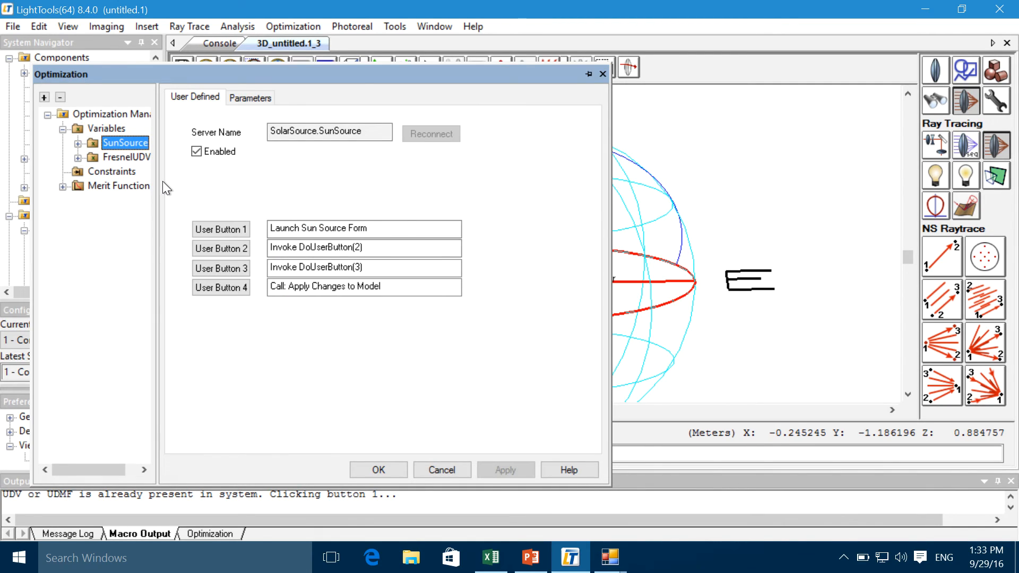
{"action": "left_click", "coordinate": [218, 229]}
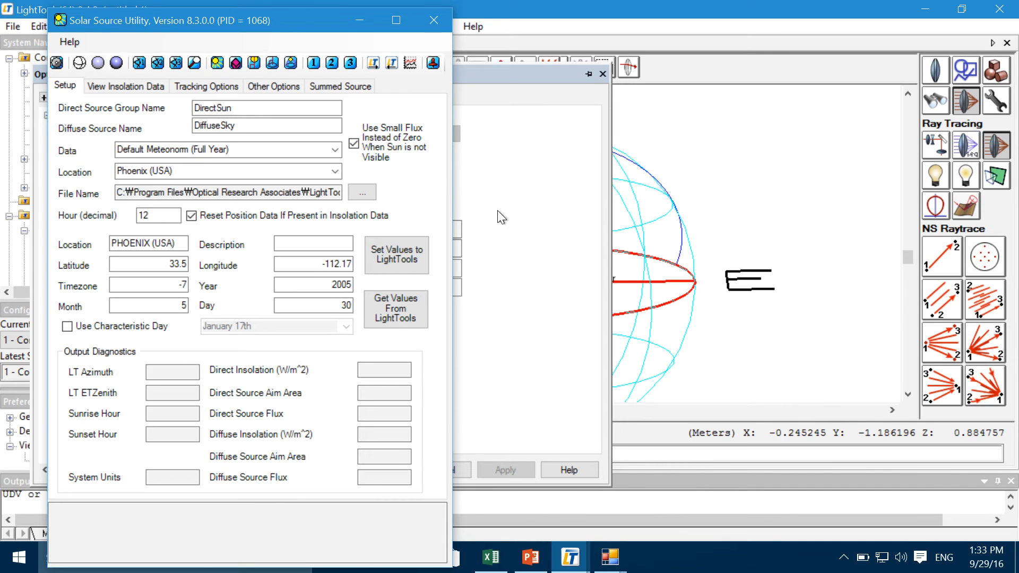
Close the Optimization dialog and minimize the Solar Source Utility.
{"action": "left_click", "coordinate": [527, 240]}
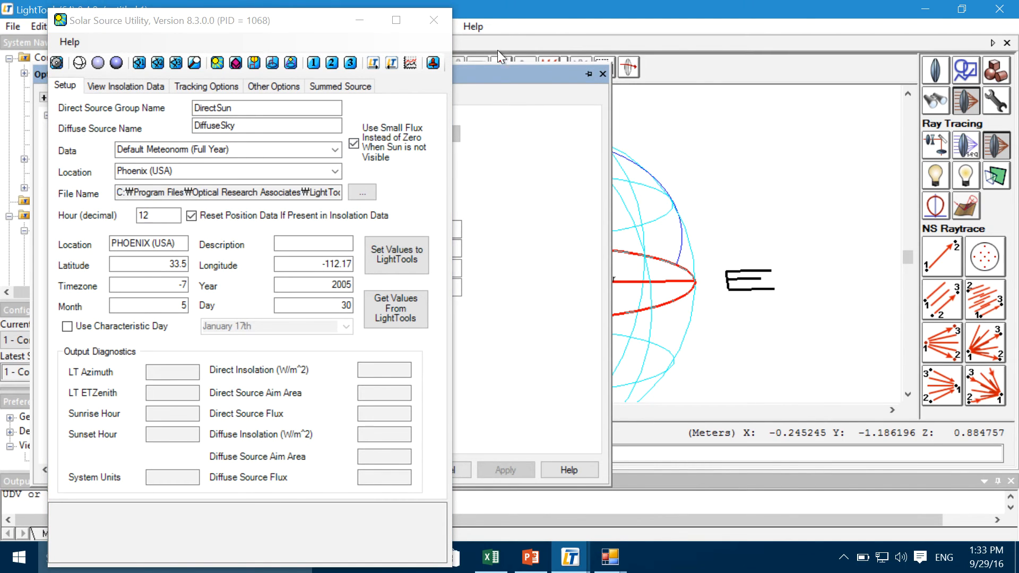
{"action": "left_click_drag", "start_coordinate": [498, 70], "coordinate": [763, 49]}
{"action": "left_click", "coordinate": [658, 444]}
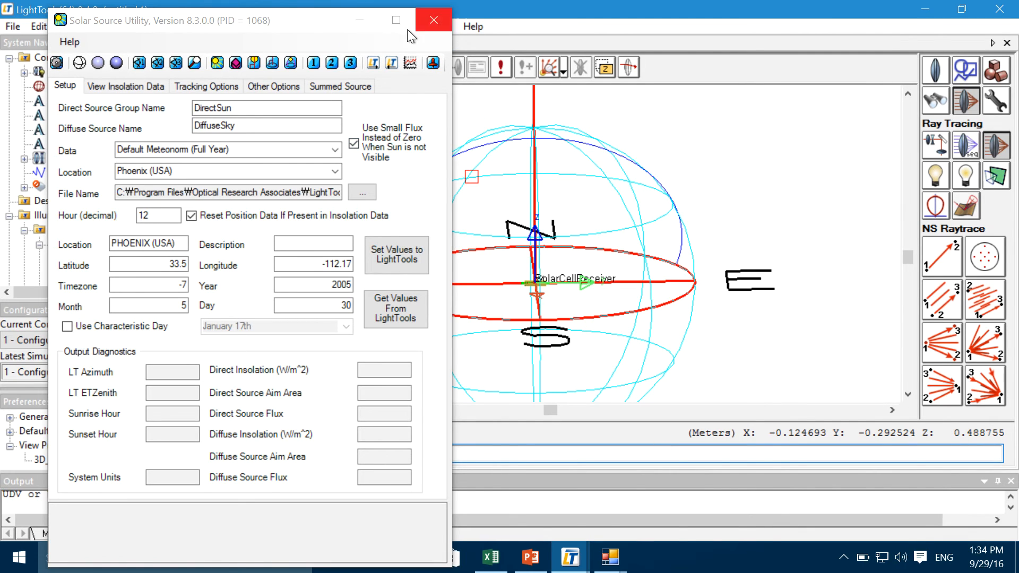
{"action": "left_click", "coordinate": [401, 63]}
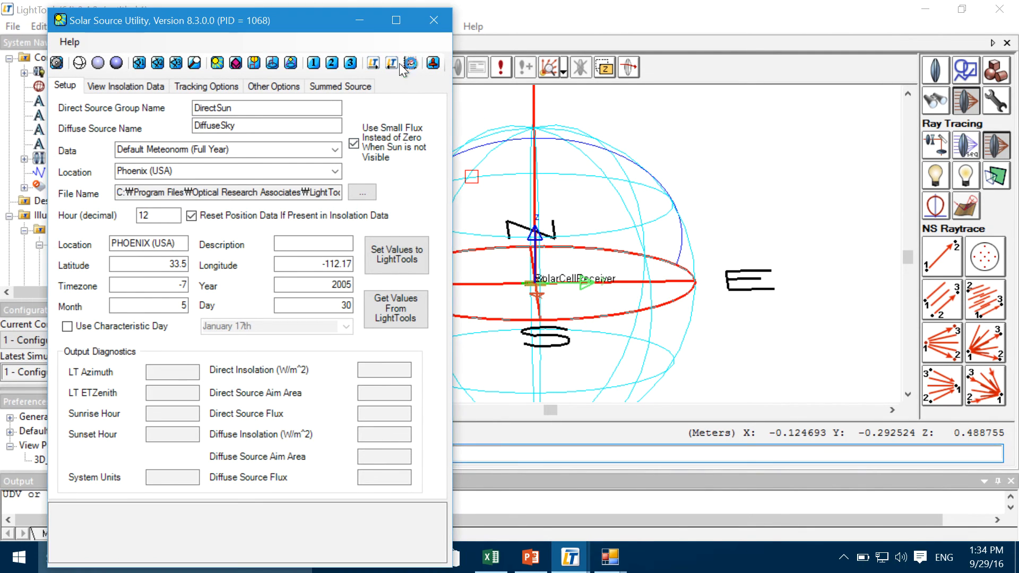
{"action": "left_click", "coordinate": [360, 20]}
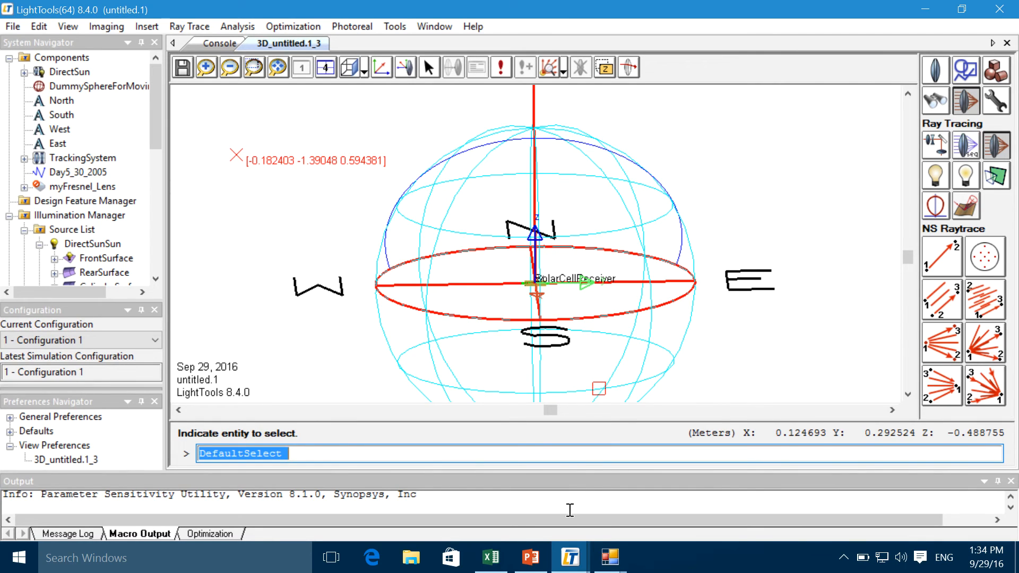
Add SunSource.Hour as the study variable in the Parameter Sensitivity Utility and set its steps to 25.
{"action": "left_click", "coordinate": [570, 557]}
{"action": "left_click", "coordinate": [652, 557]}
{"action": "left_click", "coordinate": [393, 93]}
{"action": "left_click", "coordinate": [615, 99]}
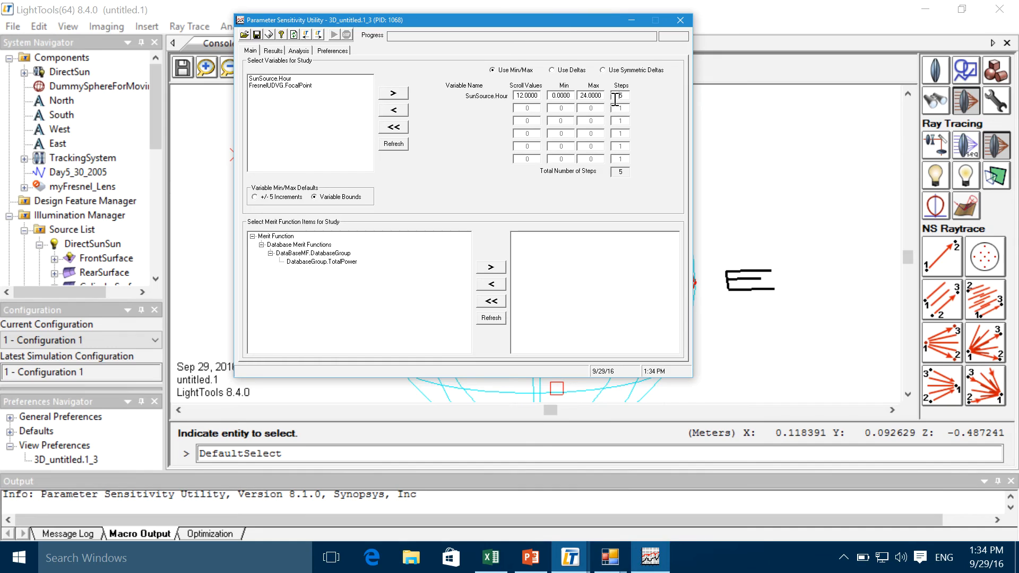
{"action": "key", "text": "Delete"}
{"action": "type", "text": "25"}
Add DatabaseGroup.TotalPower as the merit function item and run the study with the curve fit excluded from the plot.
{"action": "left_click", "coordinate": [339, 262]}
{"action": "left_click", "coordinate": [491, 267]}
{"action": "left_click", "coordinate": [333, 35]}
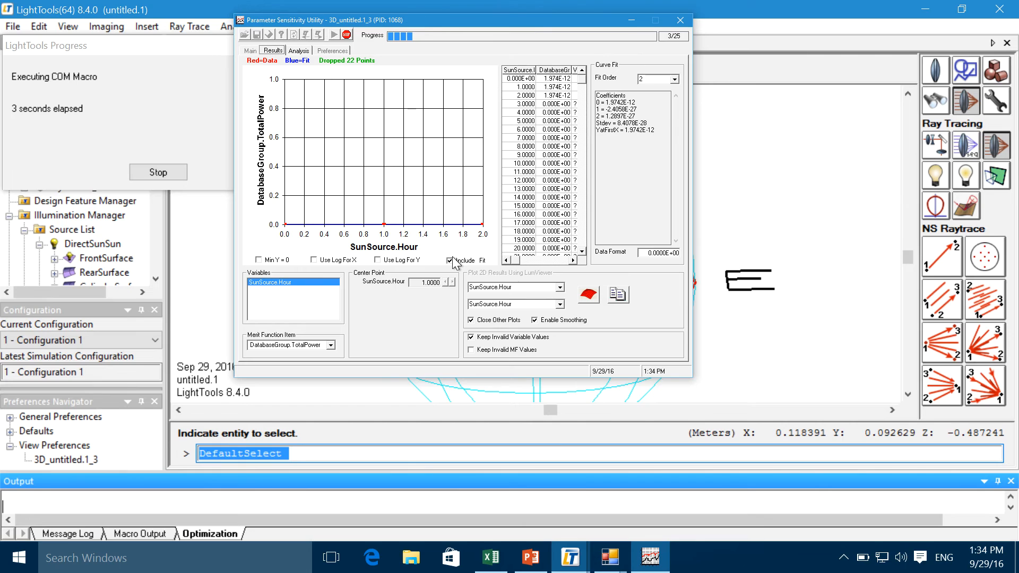
{"action": "left_click", "coordinate": [450, 261]}
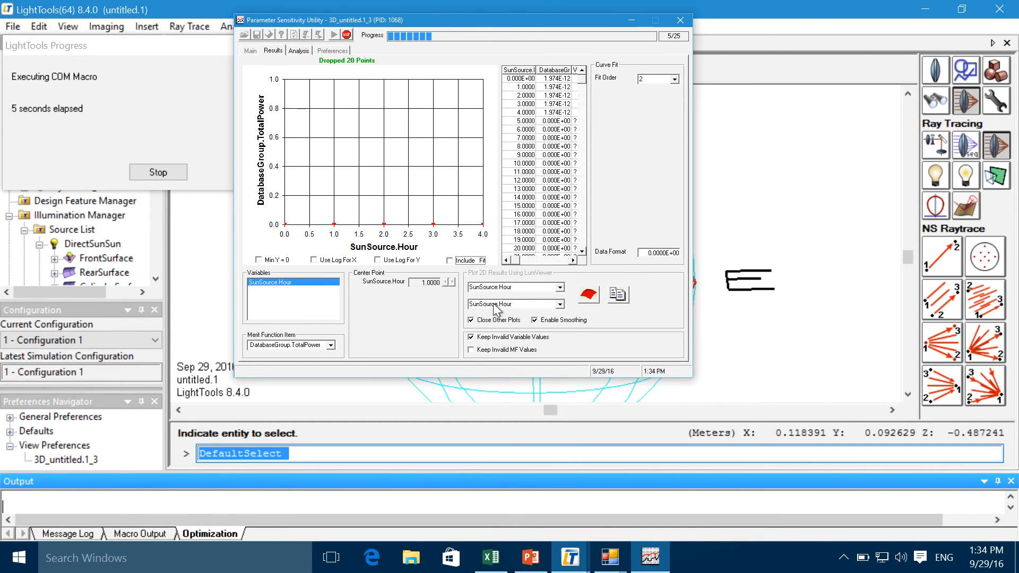
{"action": "left_click_drag", "start_coordinate": [505, 24], "coordinate": [924, 16]}
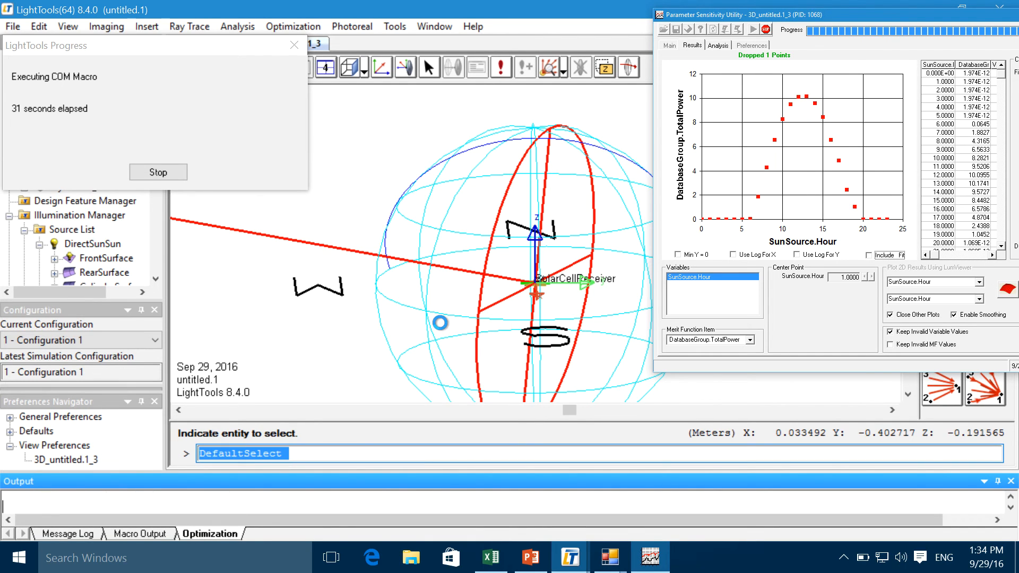
Enable the two axis tracking system with zero tilts and the sun directly overhead in the Solar Source Utility, then minimize it.
{"action": "mouse_move", "coordinate": [570, 557]}
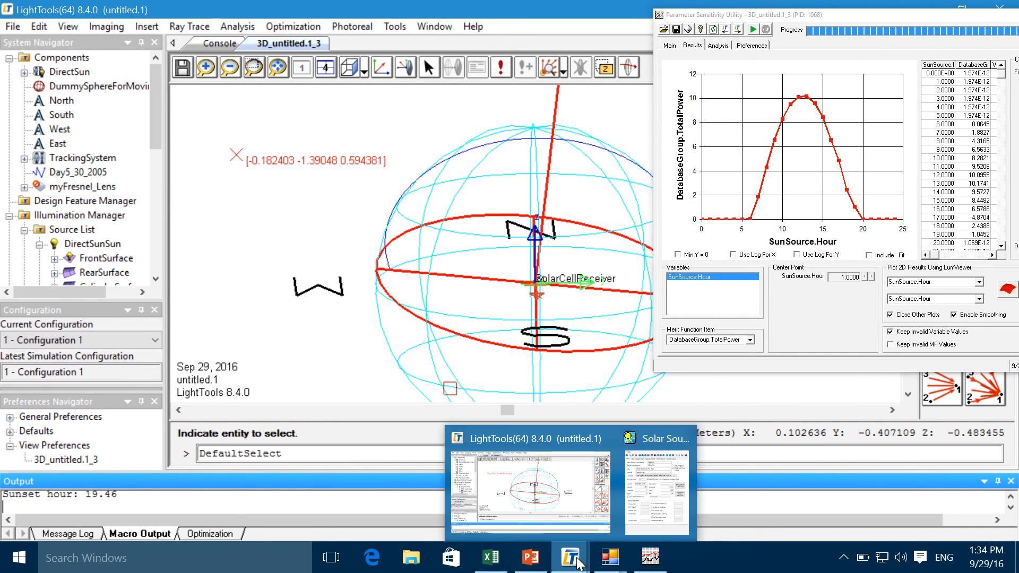
{"action": "left_click", "coordinate": [629, 509]}
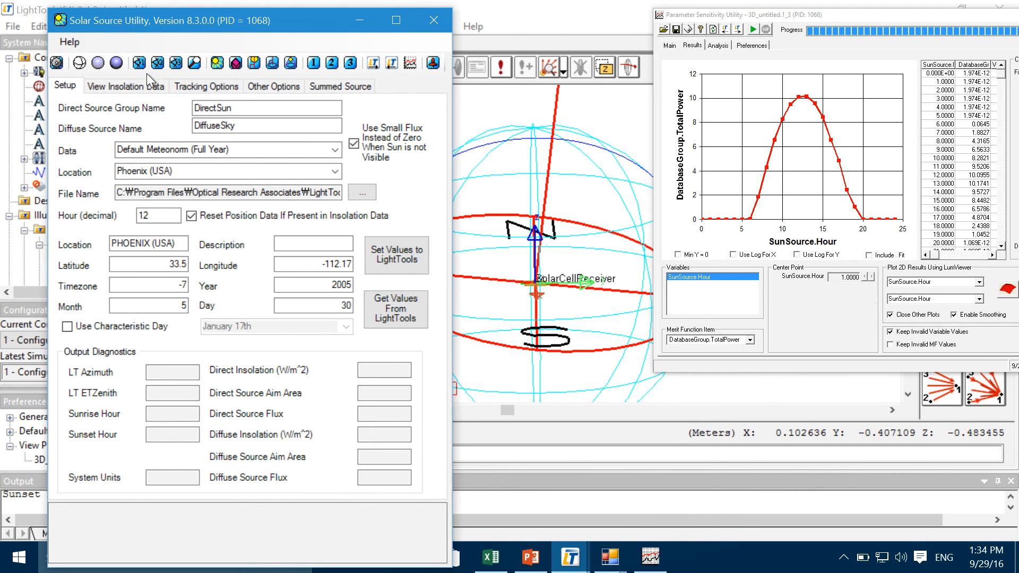
{"action": "left_click", "coordinate": [200, 88]}
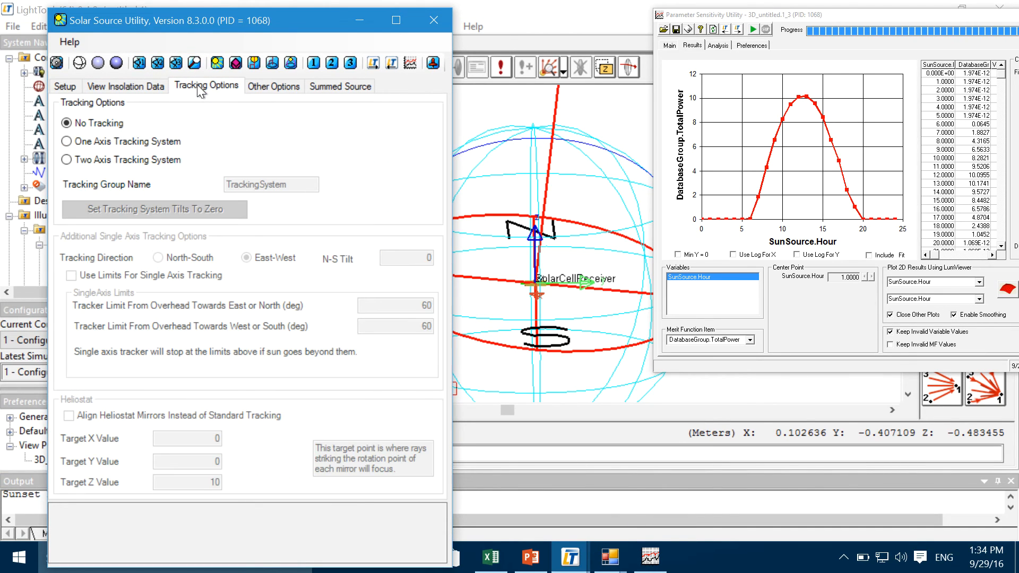
{"action": "left_click", "coordinate": [89, 162]}
{"action": "left_click", "coordinate": [204, 210]}
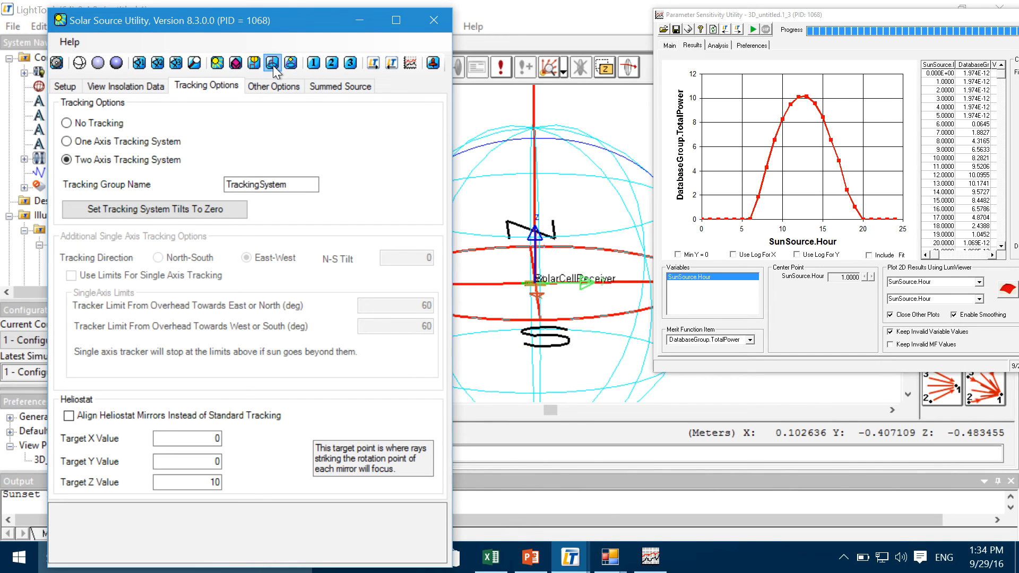
{"action": "left_click", "coordinate": [360, 22]}
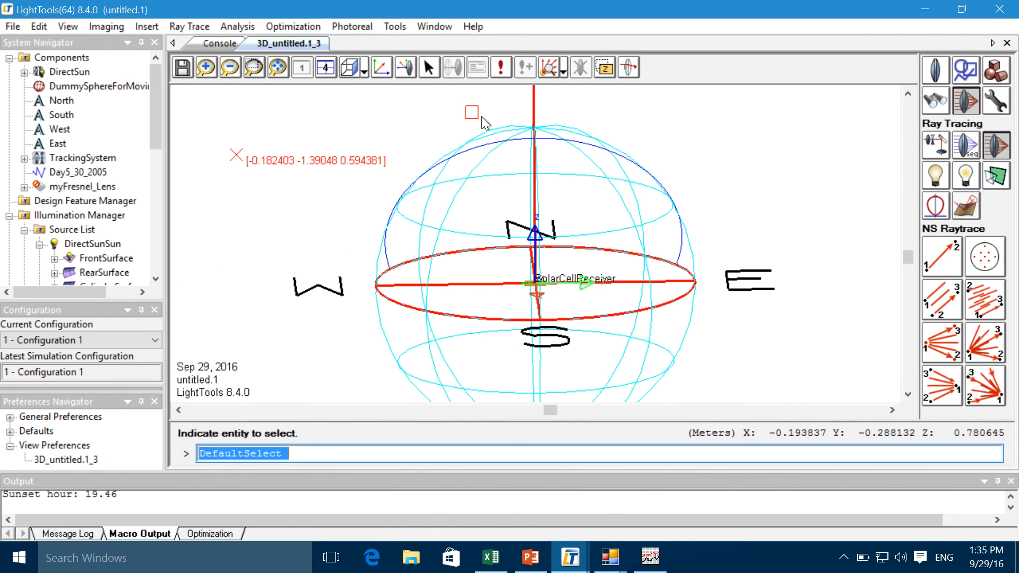
Rerun the parameter sensitivity study of total power over the hour with tracking enabled, and stop it partway.
{"action": "left_click", "coordinate": [650, 557]}
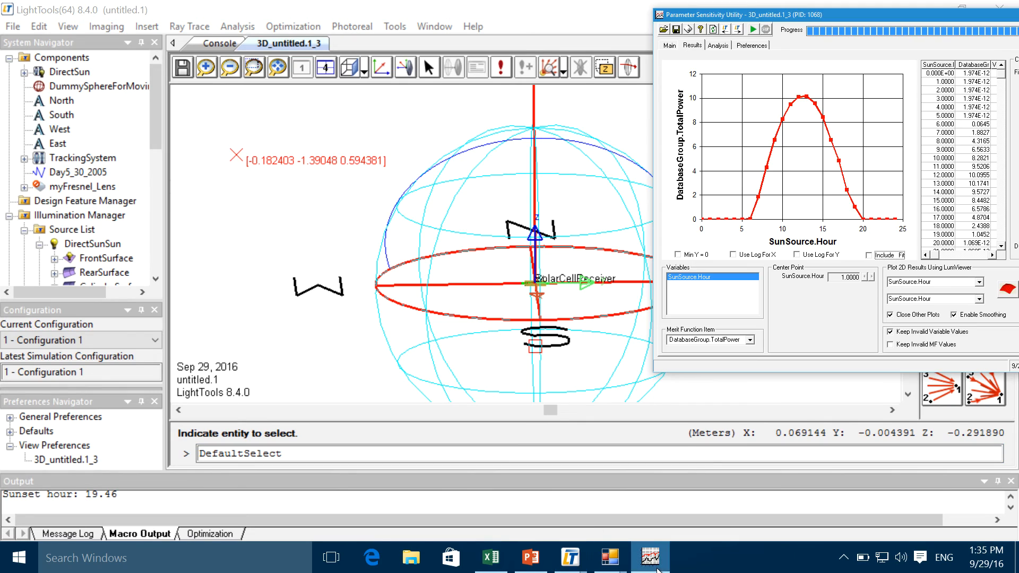
{"action": "left_click", "coordinate": [753, 30]}
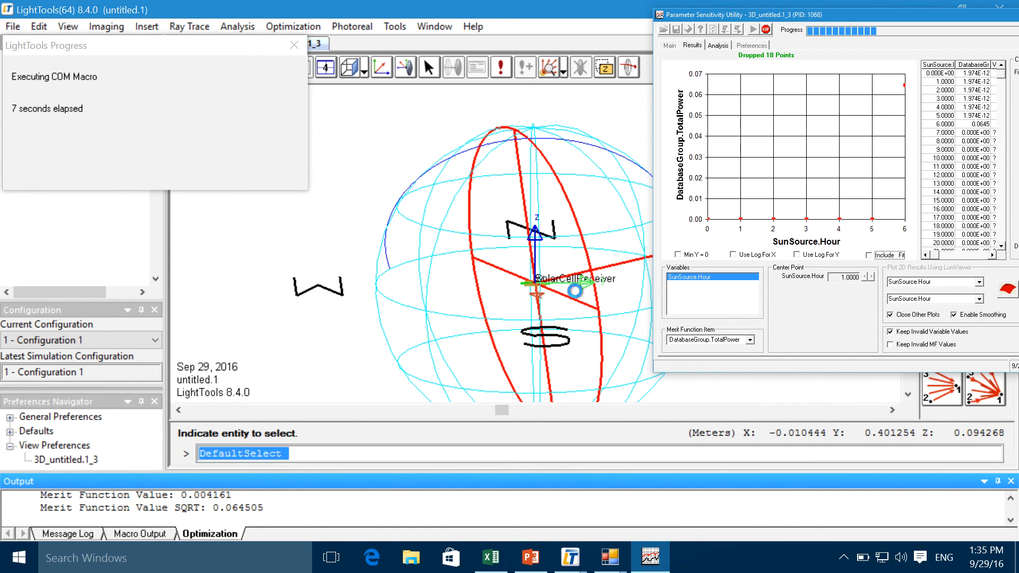
{"action": "left_click", "coordinate": [765, 30]}
{"action": "left_click", "coordinate": [564, 319]}
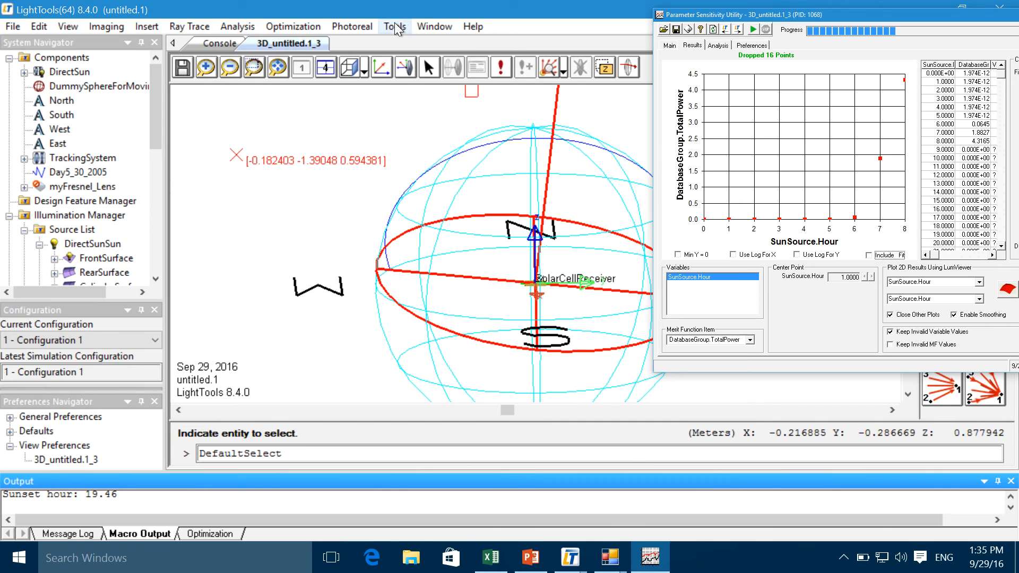
Reopen the Optimization input, launch the Sun Source Form again from the SunSource variable, and accept the dialog.
{"action": "left_click", "coordinate": [315, 24]}
{"action": "left_click", "coordinate": [326, 67]}
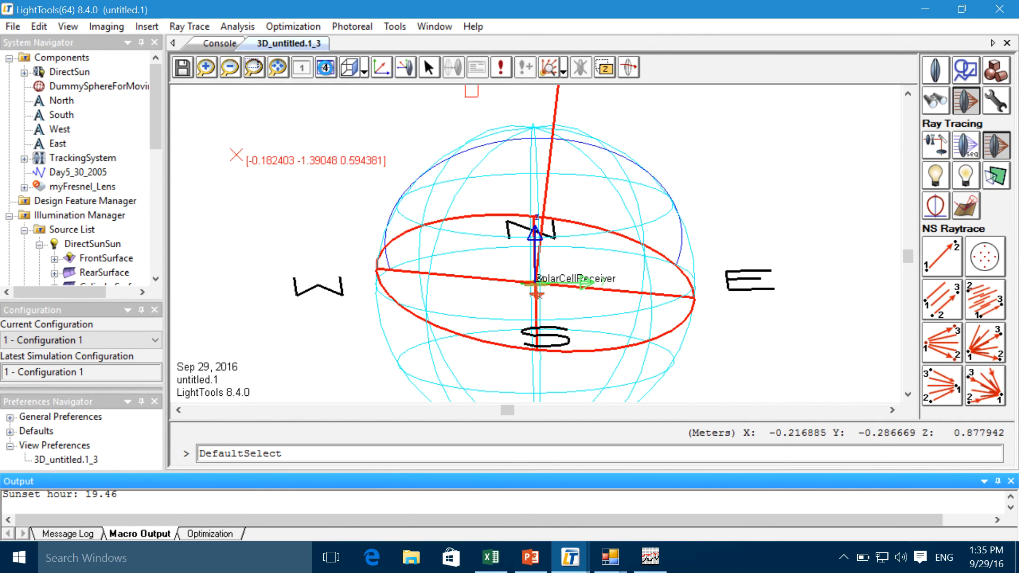
{"action": "left_click", "coordinate": [318, 95]}
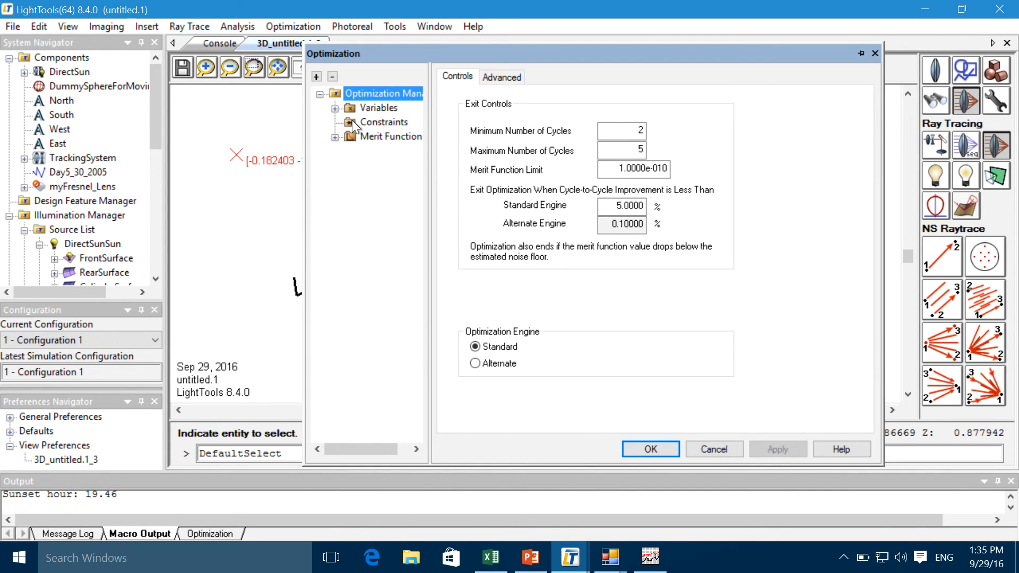
{"action": "left_click", "coordinate": [365, 123]}
{"action": "key", "text": "Up"}
{"action": "key", "text": "Right"}
{"action": "left_click", "coordinate": [365, 124]}
{"action": "left_click", "coordinate": [473, 207]}
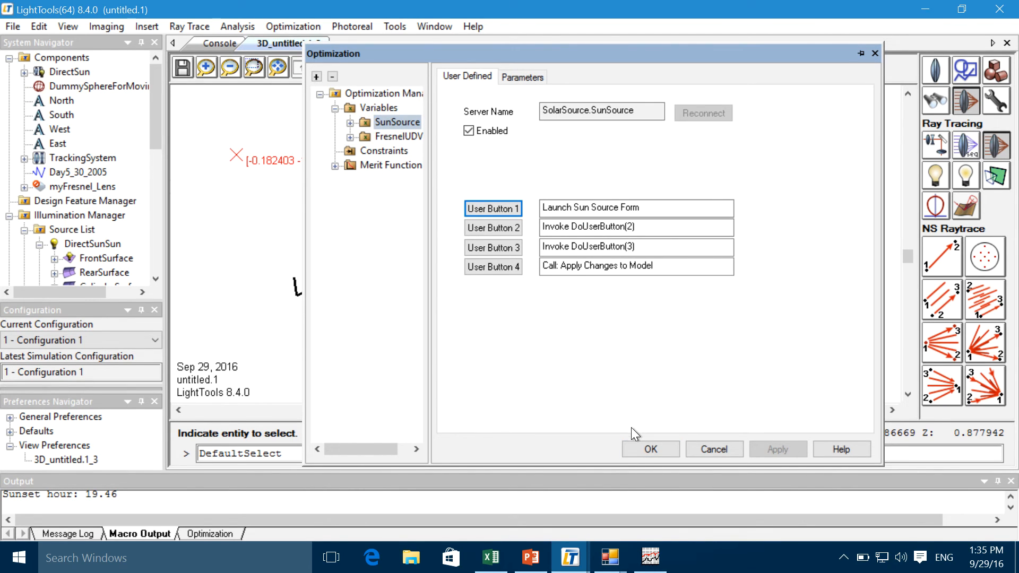
{"action": "left_click", "coordinate": [664, 449]}
Set the tracking system tilts to zero again in the Solar Source Utility and minimize it.
{"action": "left_click", "coordinate": [666, 566]}
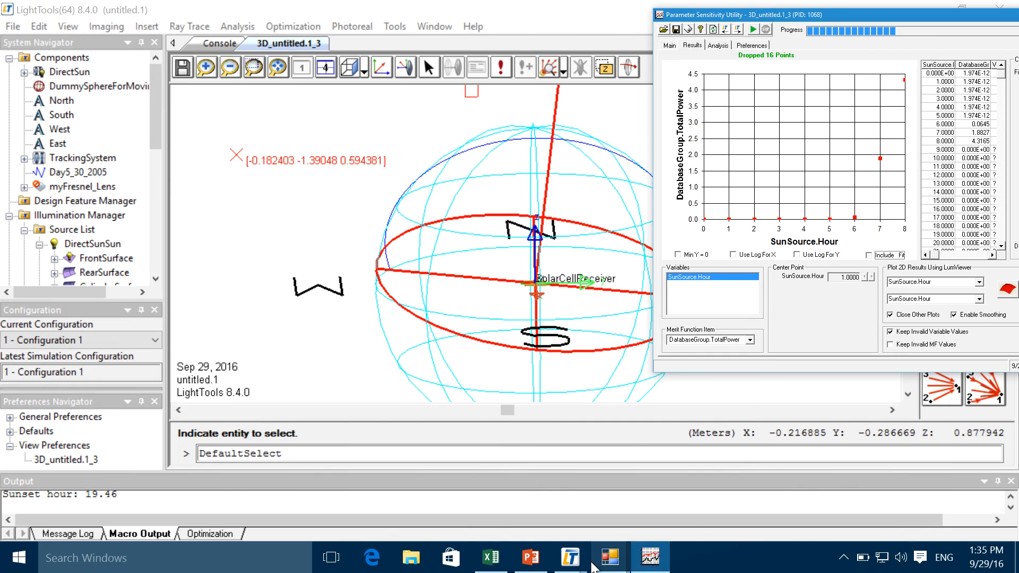
{"action": "left_click", "coordinate": [571, 558]}
{"action": "left_click", "coordinate": [654, 508]}
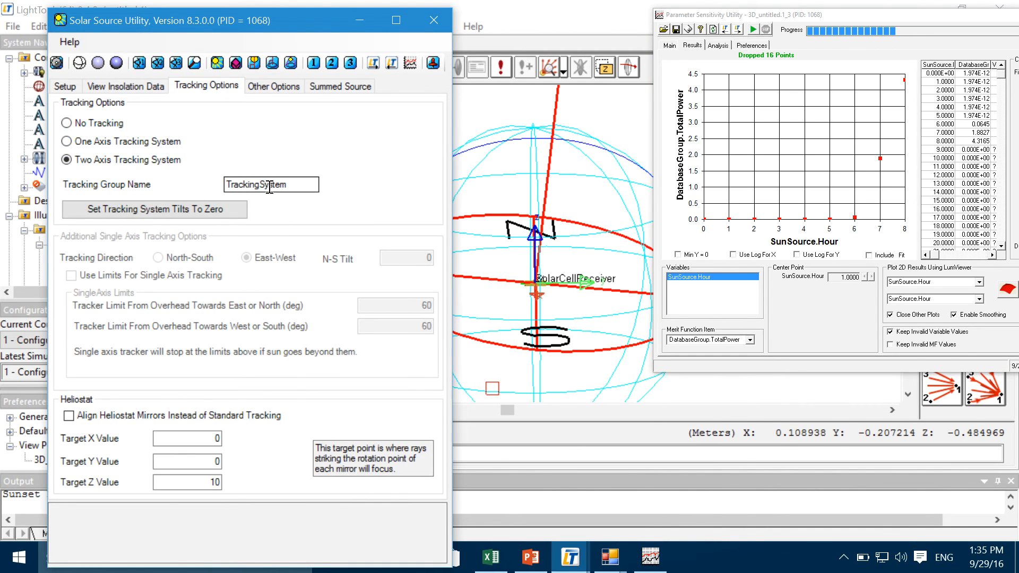
{"action": "left_click", "coordinate": [214, 215]}
{"action": "left_click", "coordinate": [359, 20]}
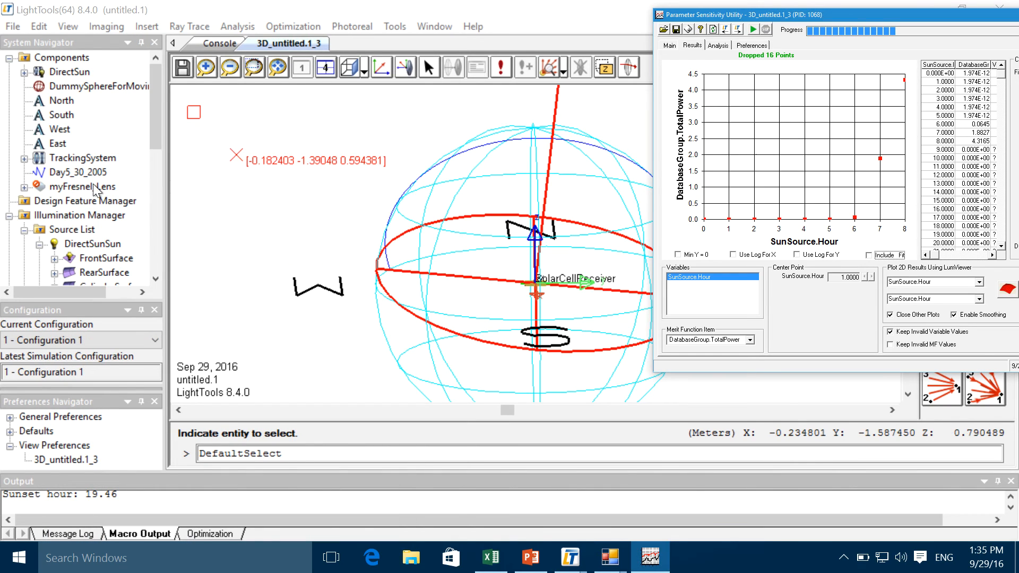
{"action": "left_click", "coordinate": [83, 157]}
{"action": "left_click", "coordinate": [25, 158]}
{"action": "left_click", "coordinate": [25, 158]}
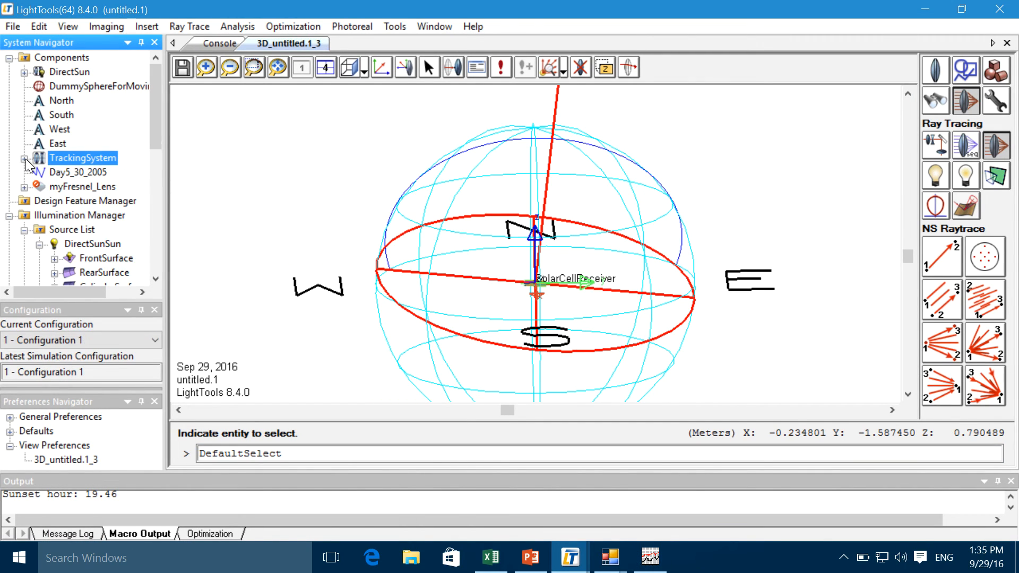
{"action": "left_click", "coordinate": [236, 155]}
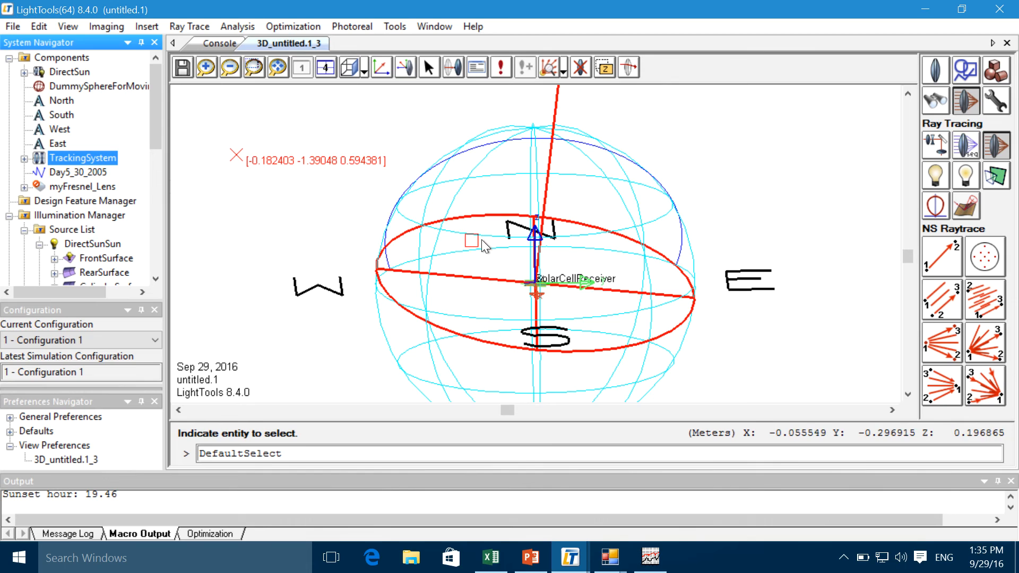
Rerun the parameter sensitivity study of total power over the hour and uncover the 3D view to watch the tracking.
{"action": "left_click", "coordinate": [650, 557]}
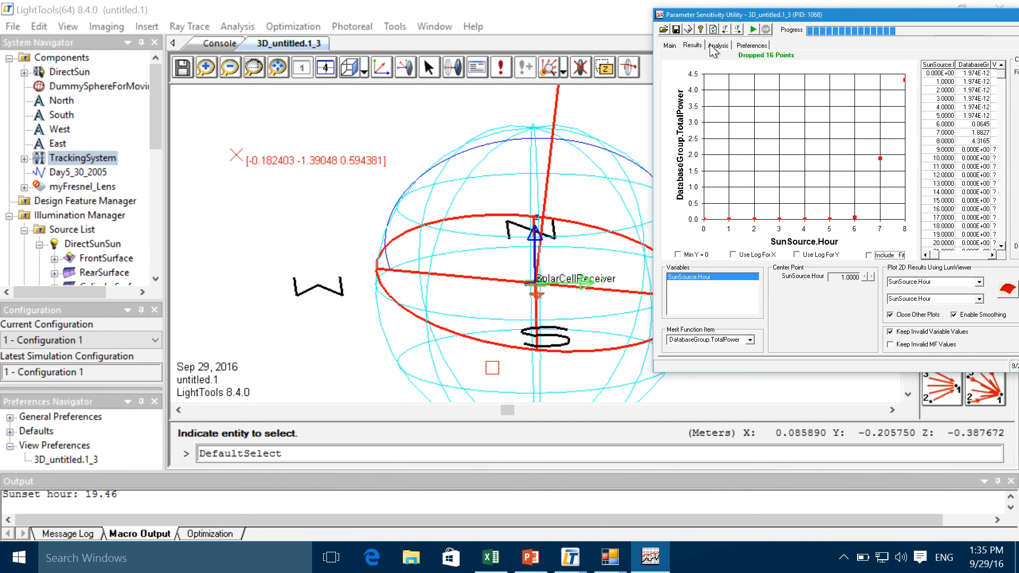
{"action": "left_click", "coordinate": [670, 46]}
{"action": "left_click", "coordinate": [686, 45]}
{"action": "left_click", "coordinate": [752, 29]}
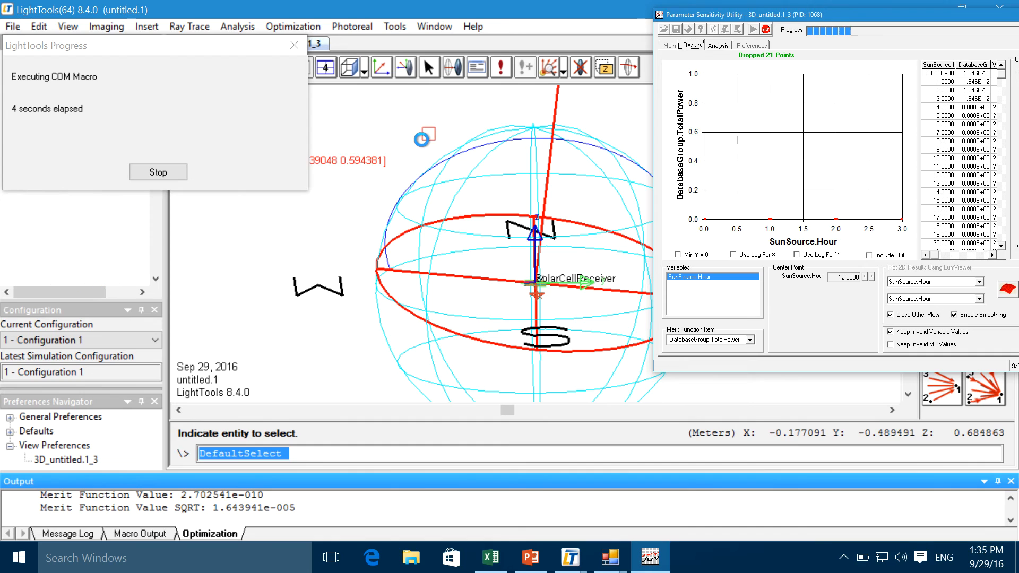
{"action": "left_click", "coordinate": [500, 9]}
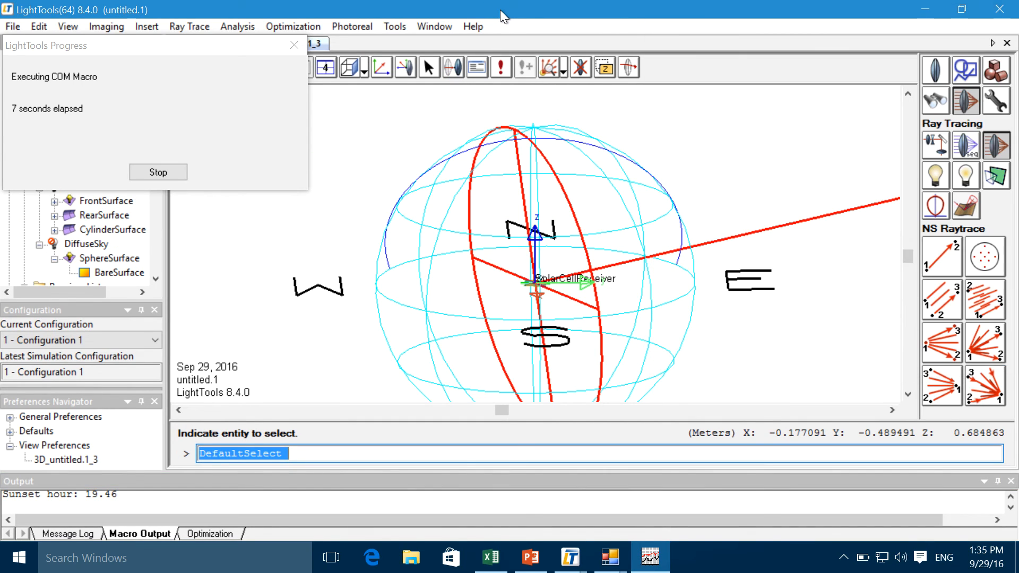
{"action": "left_click_drag", "start_coordinate": [246, 49], "coordinate": [250, 192]}
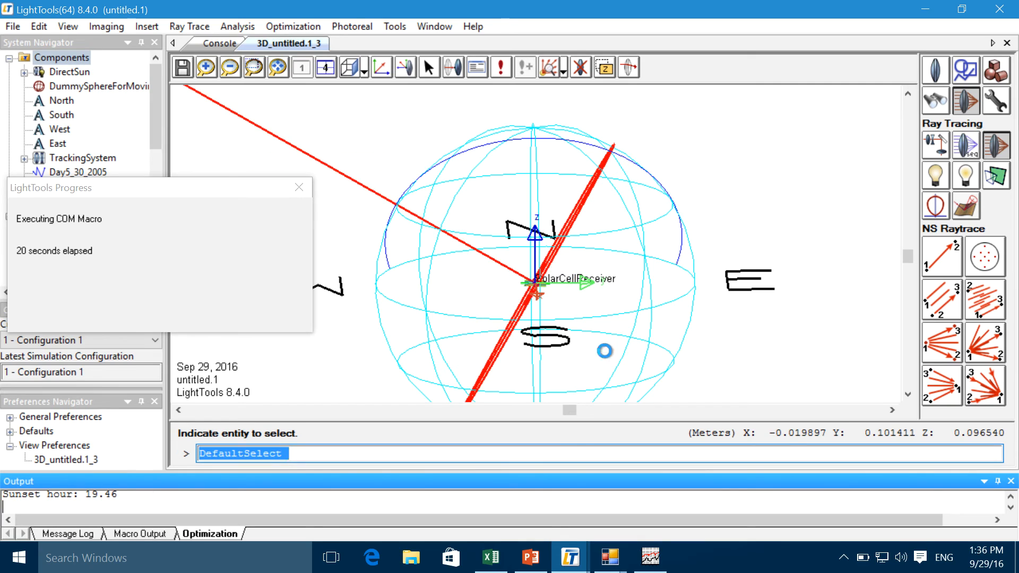
Abort the running sensitivity study and close the Parameter Sensitivity Utility.
{"action": "left_click", "coordinate": [652, 564]}
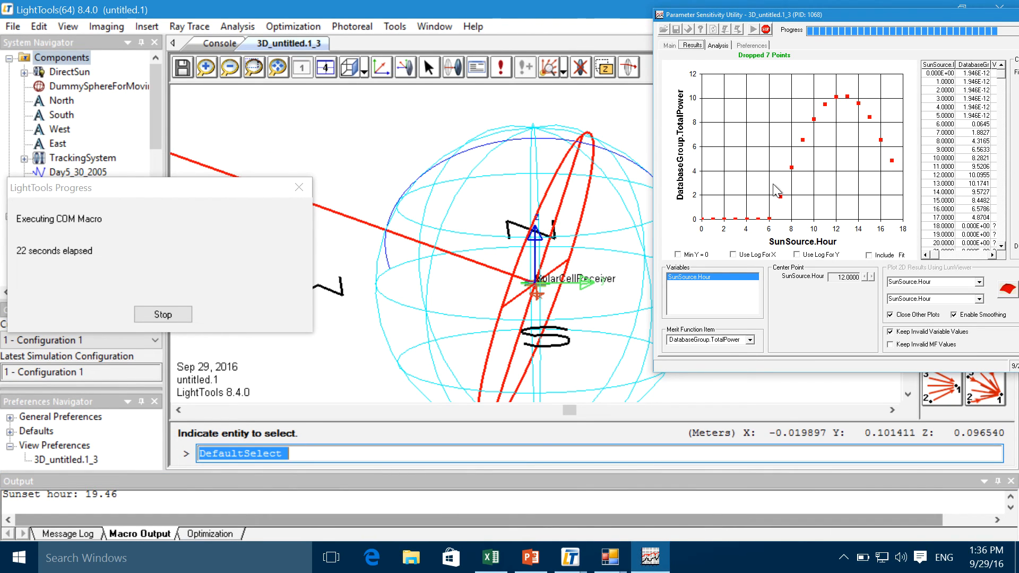
{"action": "left_click", "coordinate": [768, 31]}
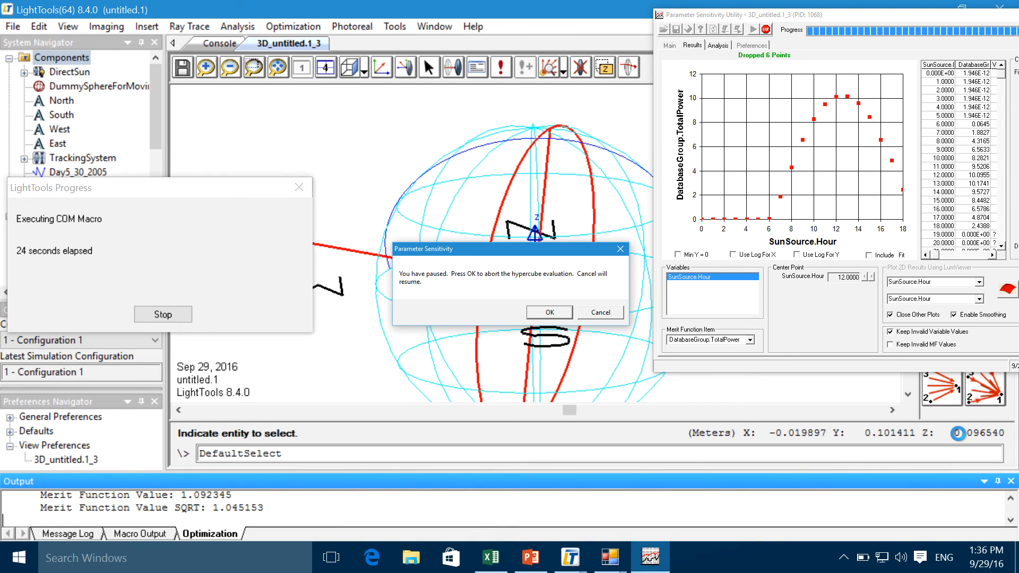
{"action": "left_click", "coordinate": [564, 312]}
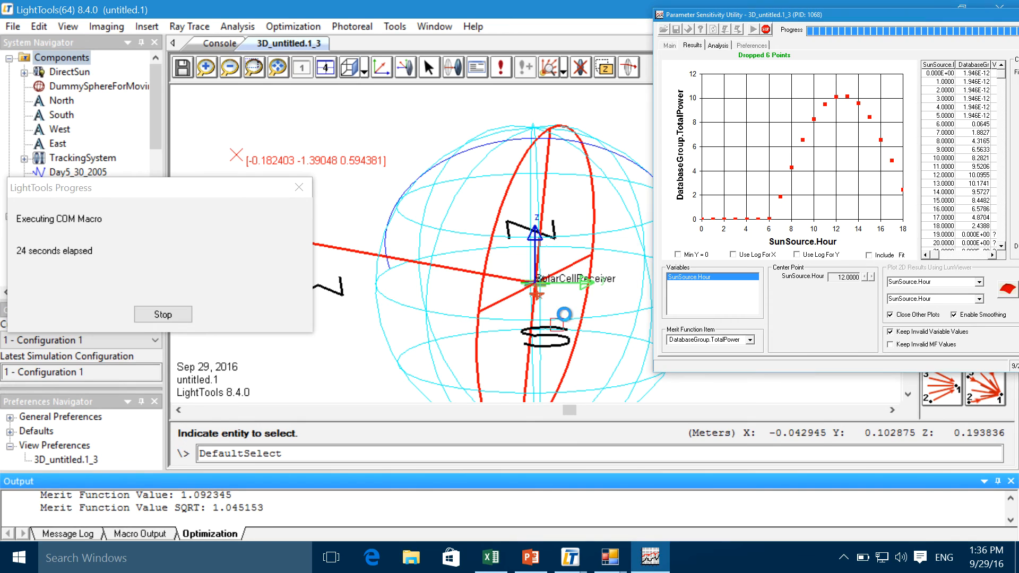
{"action": "left_click_drag", "start_coordinate": [920, 13], "coordinate": [664, 97]}
{"action": "left_click", "coordinate": [842, 100]}
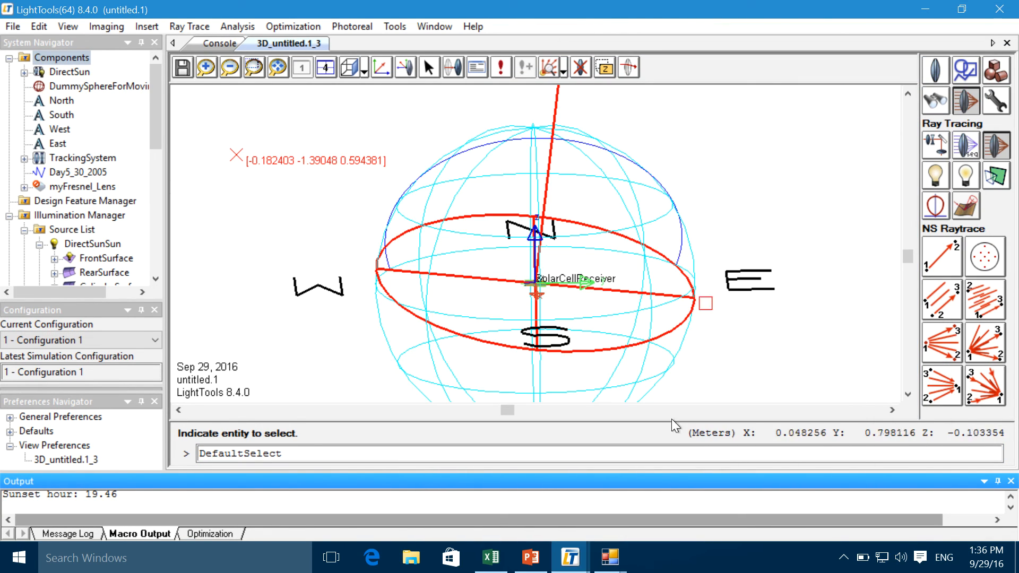
Check the Solar Source Utility window and minimize it again.
{"action": "left_click", "coordinate": [611, 558]}
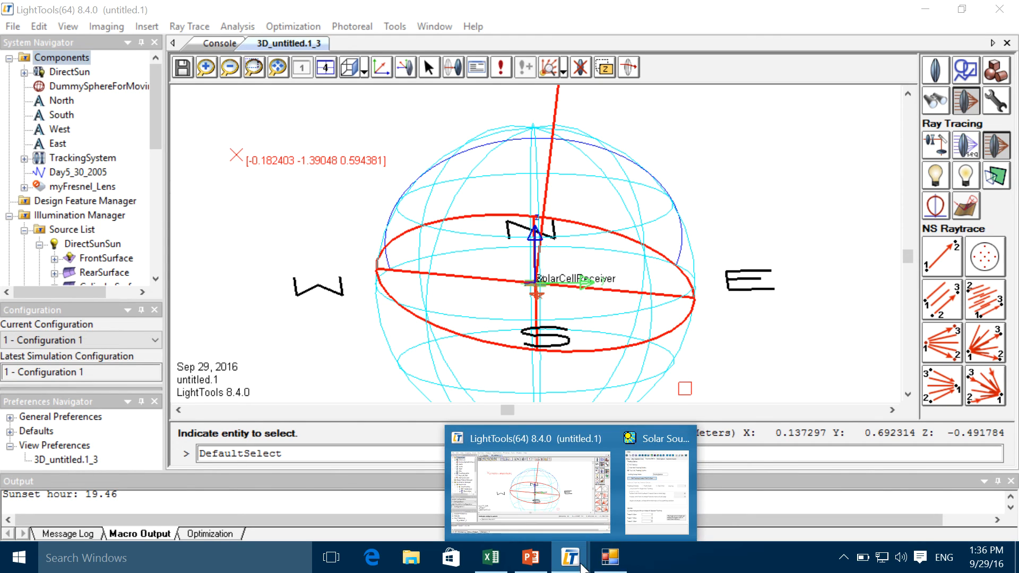
{"action": "left_click", "coordinate": [677, 480]}
{"action": "left_click", "coordinate": [360, 21]}
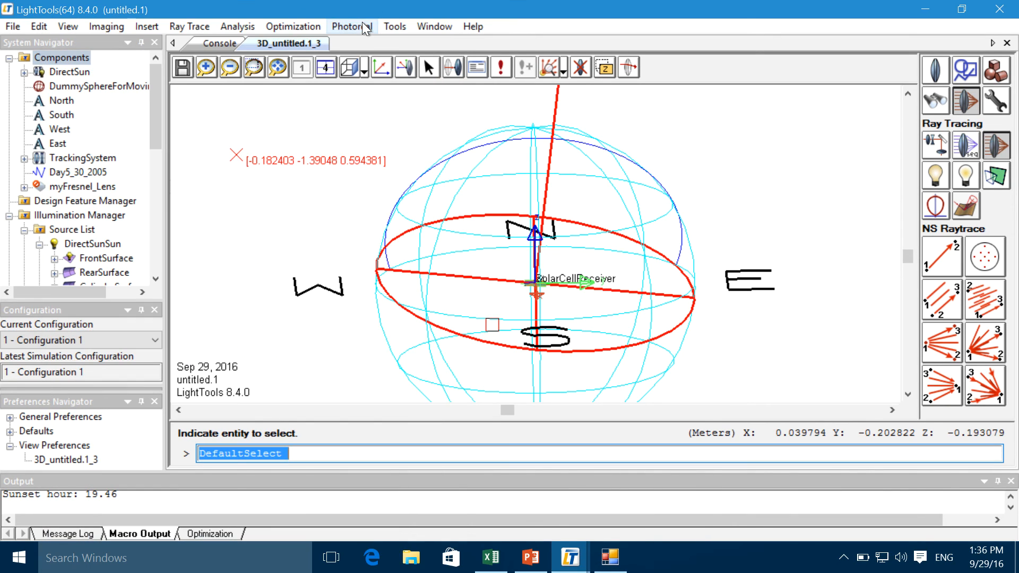
{"action": "left_click", "coordinate": [571, 552]}
{"action": "left_click", "coordinate": [594, 499]}
{"action": "left_click", "coordinate": [571, 557]}
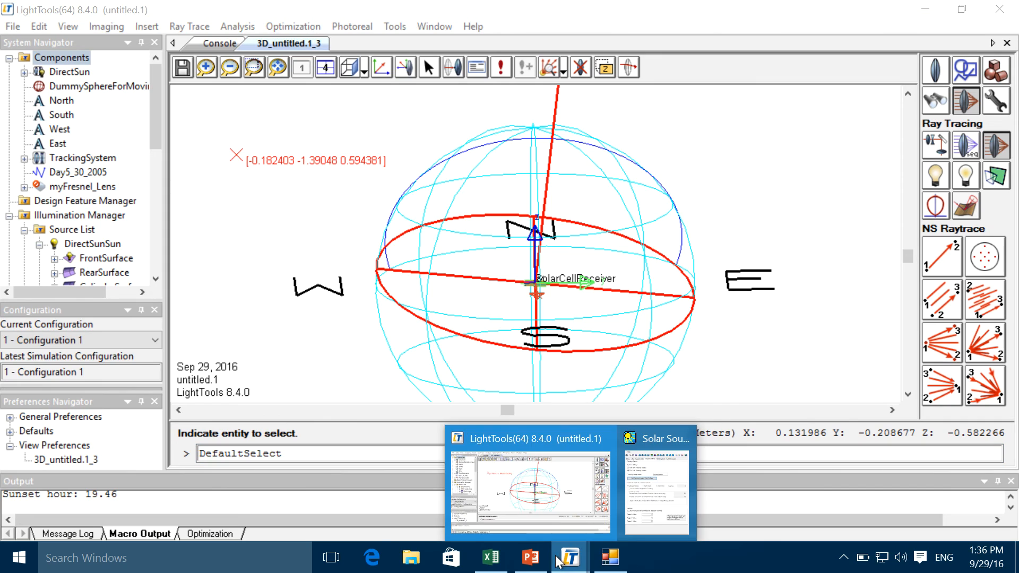
{"action": "left_click", "coordinate": [641, 517]}
{"action": "left_click", "coordinate": [370, 27]}
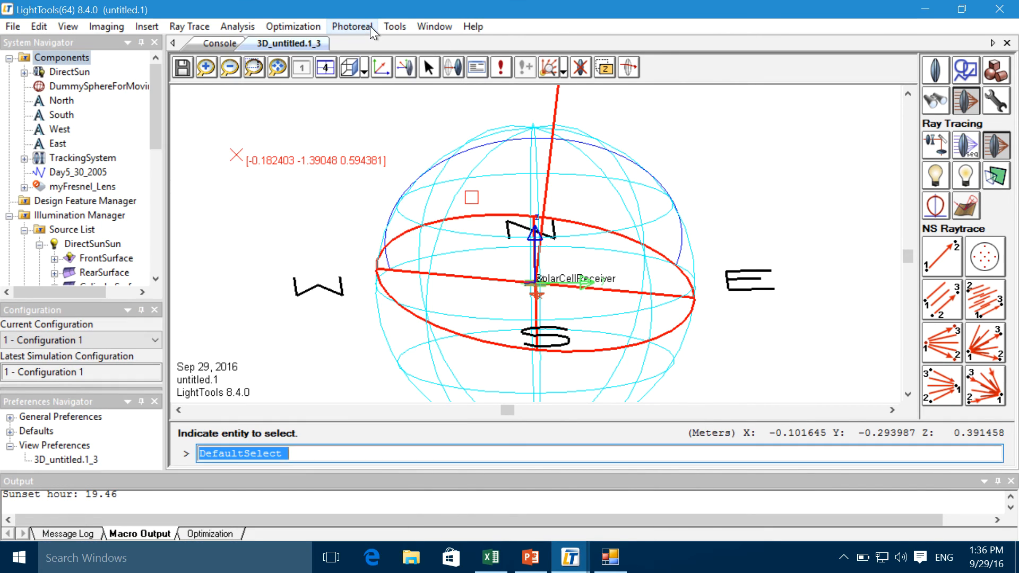
Launch the Sun Source Form from the SunSource variable in the Optimization input and accept the dialog.
{"action": "left_click", "coordinate": [362, 27]}
{"action": "left_click", "coordinate": [308, 63]}
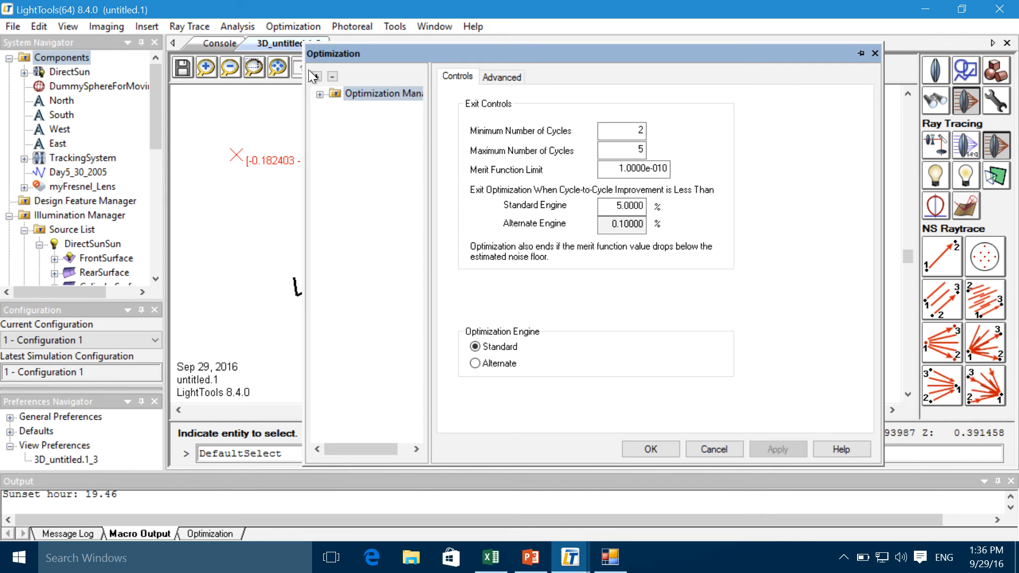
{"action": "left_click", "coordinate": [319, 94]}
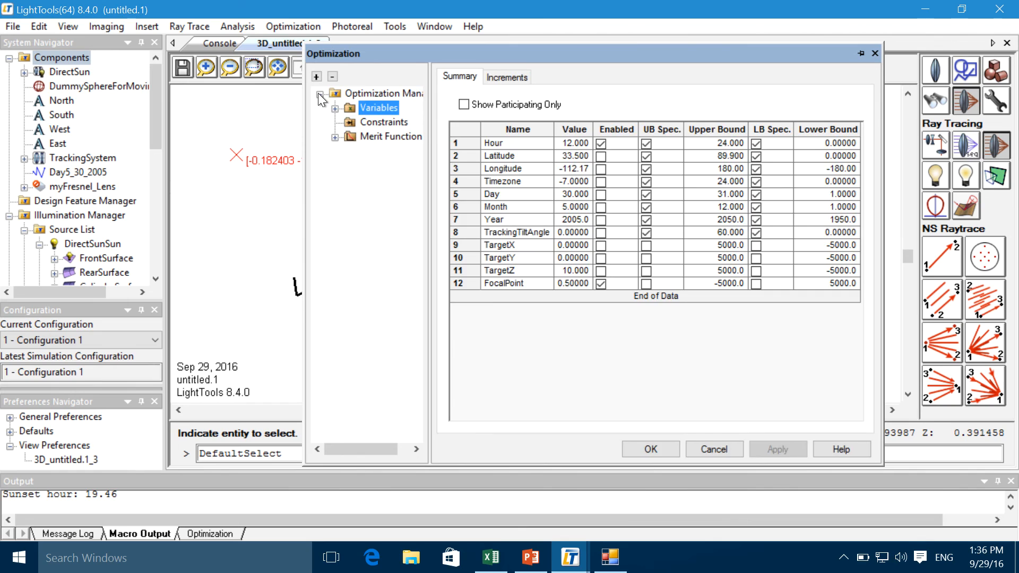
{"action": "key", "text": "Right"}
{"action": "key", "text": "Right"}
{"action": "left_click", "coordinate": [486, 205]}
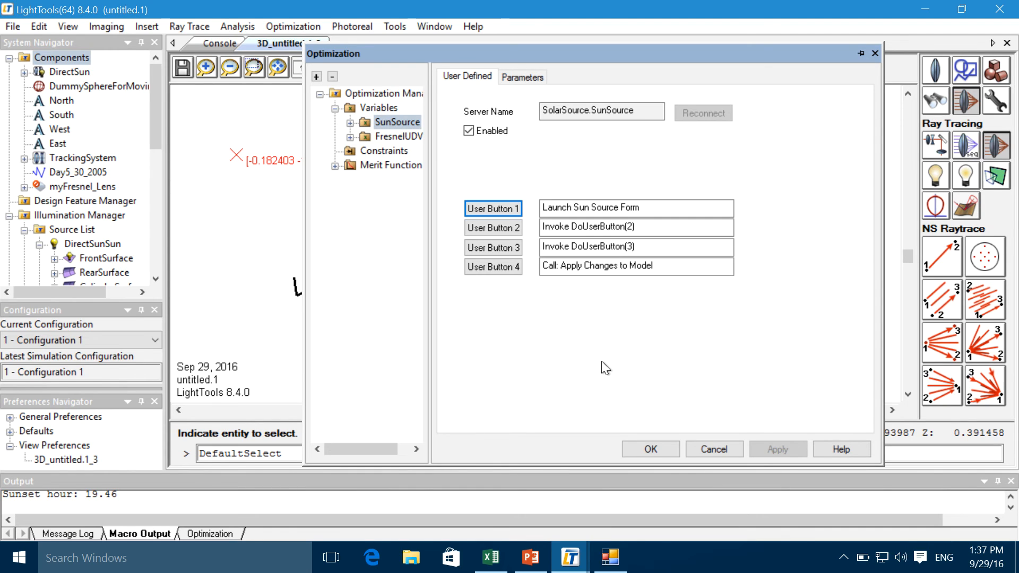
{"action": "left_click", "coordinate": [653, 449]}
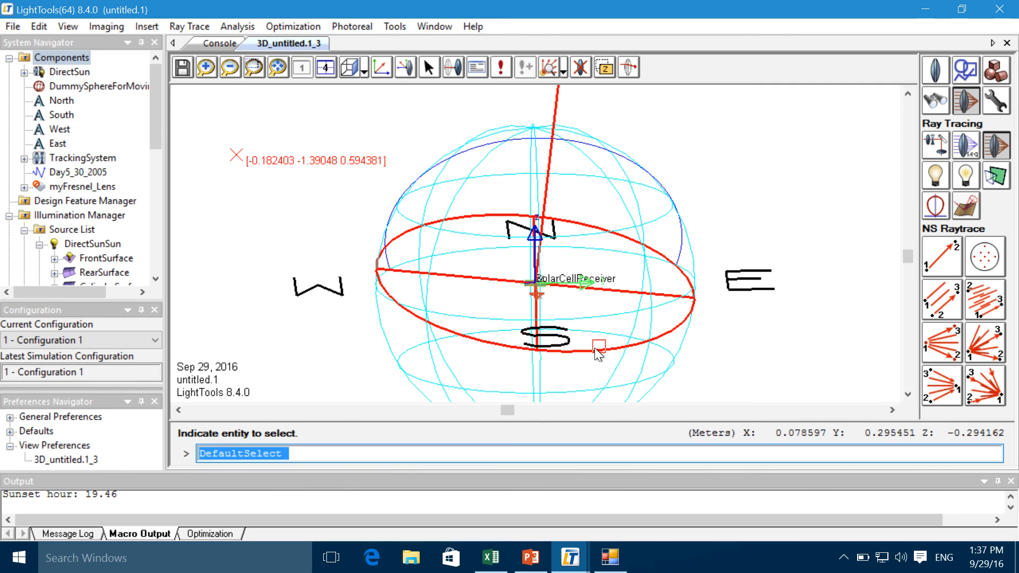
Restore the Solar Source Utility, review its tracking and other options, and launch the Parameter Sensitivity Utility from it.
{"action": "left_click", "coordinate": [570, 558]}
{"action": "left_click", "coordinate": [651, 499]}
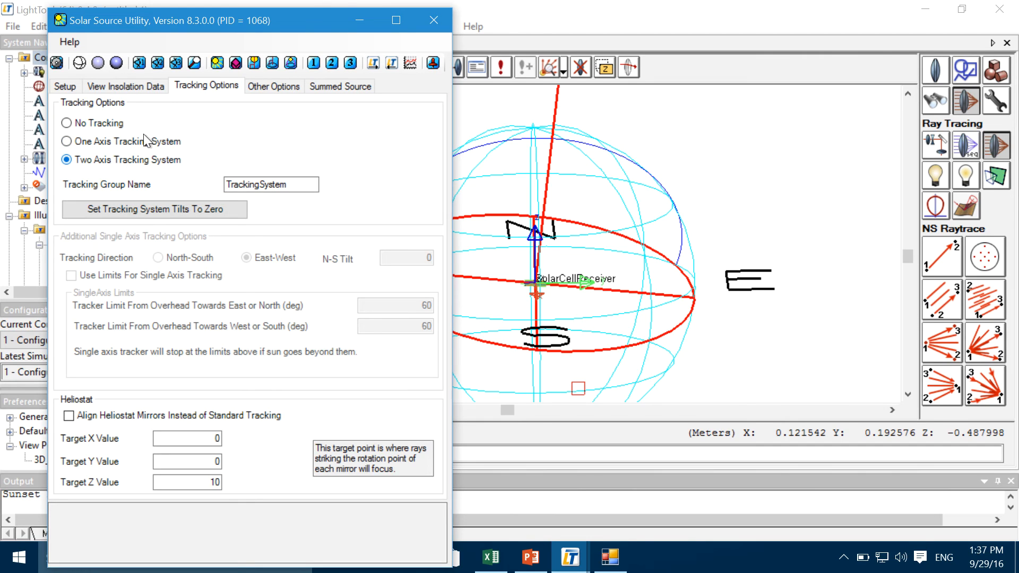
{"action": "left_click_drag", "start_coordinate": [205, 26], "coordinate": [324, 25]}
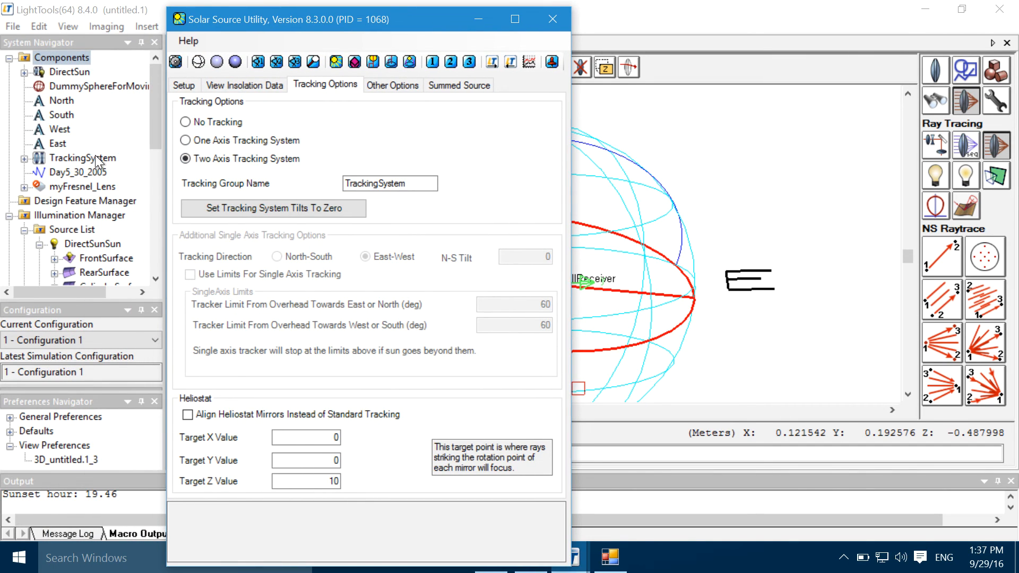
{"action": "left_click_drag", "start_coordinate": [440, 15], "coordinate": [372, 16]}
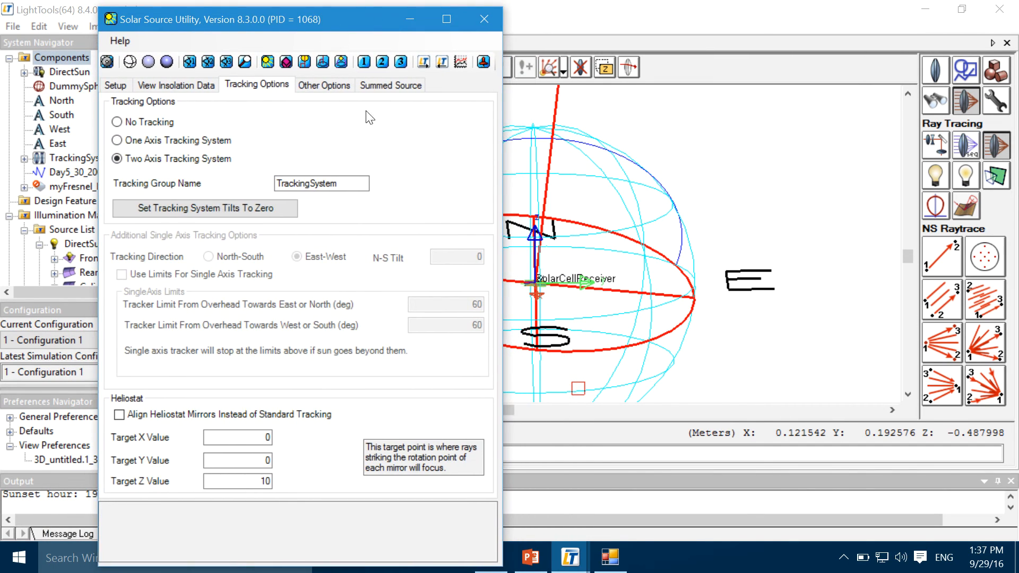
{"action": "left_click", "coordinate": [329, 86]}
{"action": "left_click", "coordinate": [370, 85]}
{"action": "left_click", "coordinate": [264, 89]}
{"action": "left_click", "coordinate": [461, 62]}
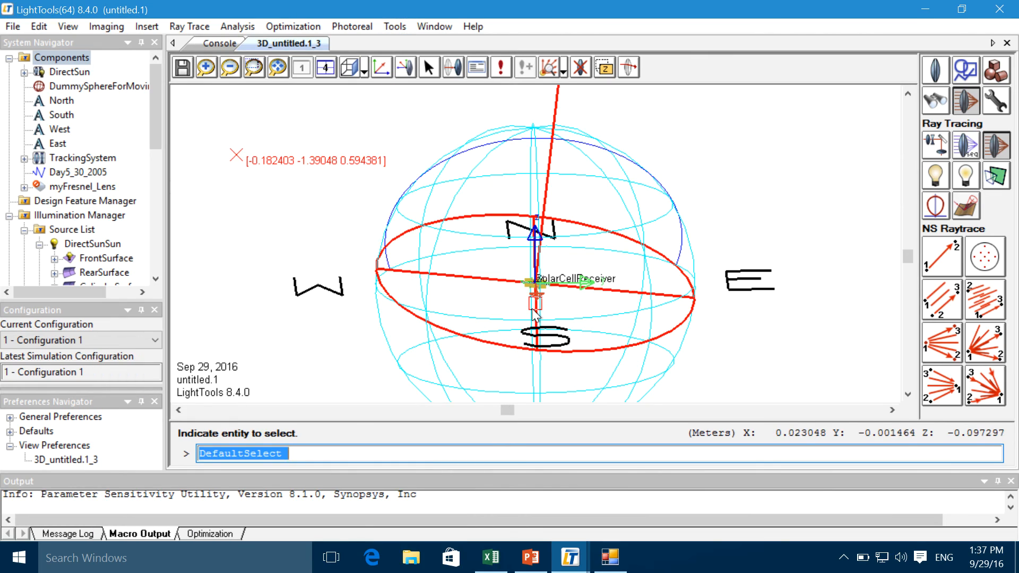
Add SunSource.Hour as the variable and DatabaseGroup.TotalPower as the merit function item, and run the study with 5 steps.
{"action": "left_click", "coordinate": [209, 68]}
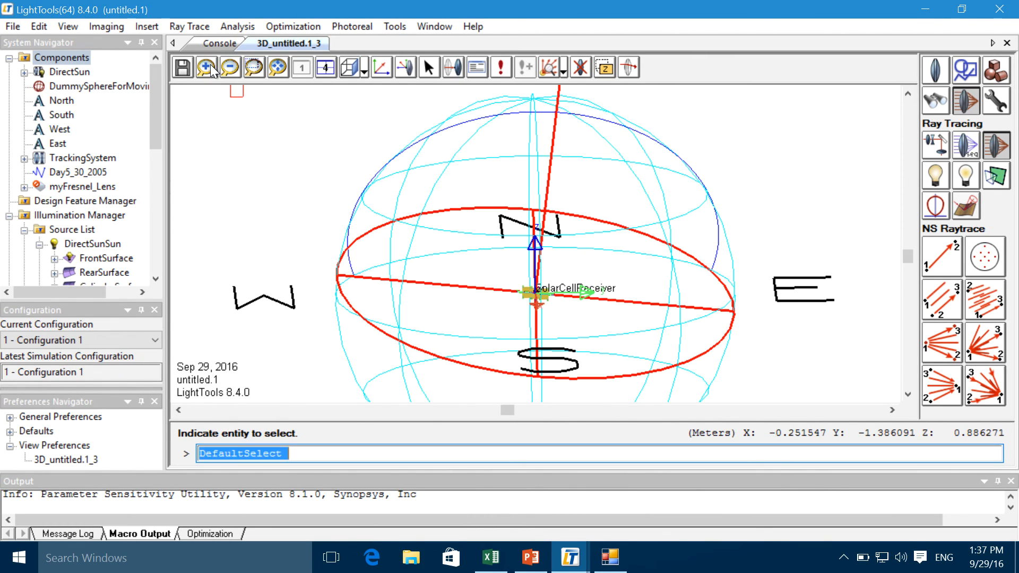
{"action": "left_click", "coordinate": [211, 69]}
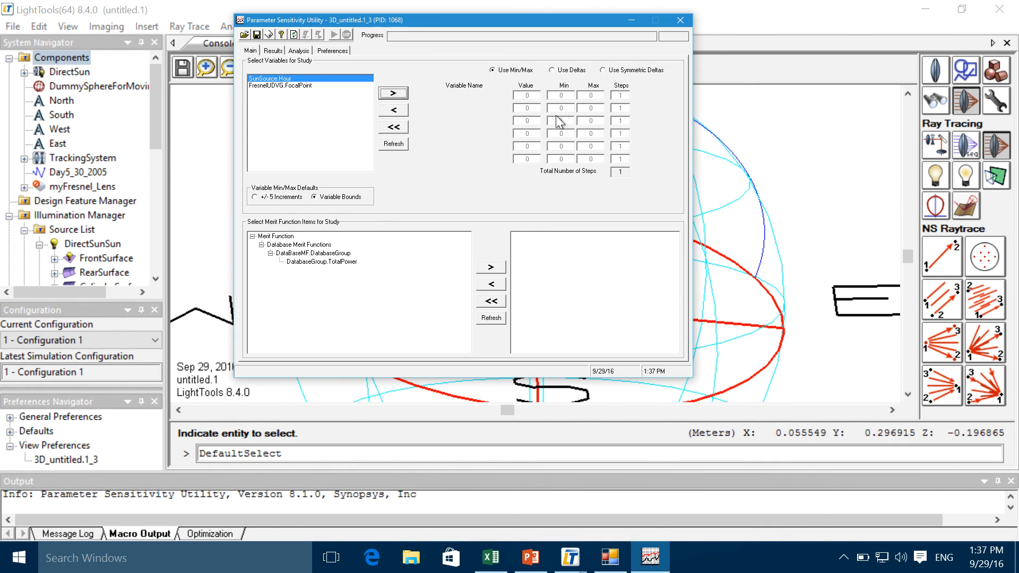
{"action": "left_click", "coordinate": [393, 98]}
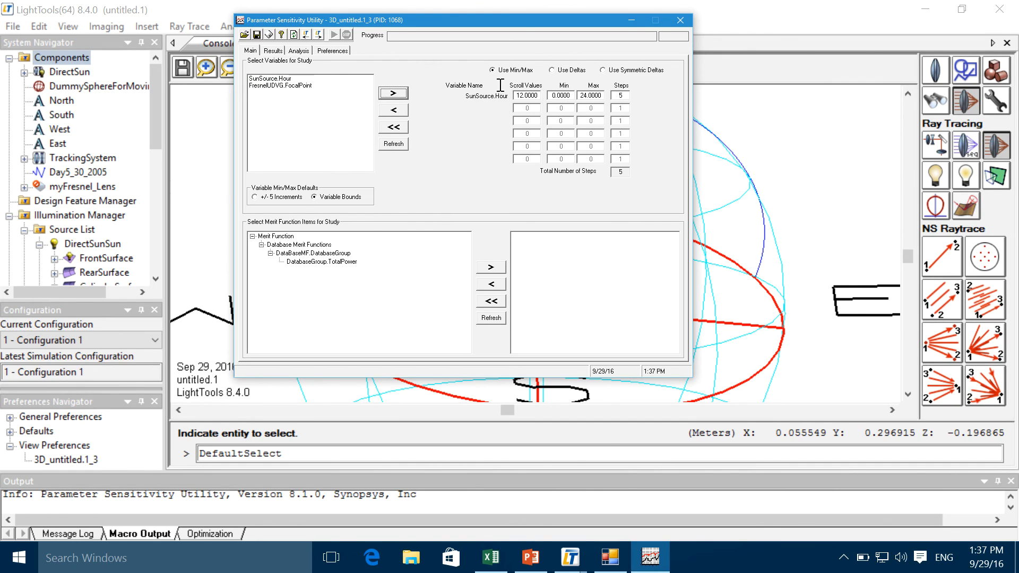
{"action": "left_click", "coordinate": [340, 262]}
{"action": "left_click", "coordinate": [481, 267]}
{"action": "left_click", "coordinate": [333, 35]}
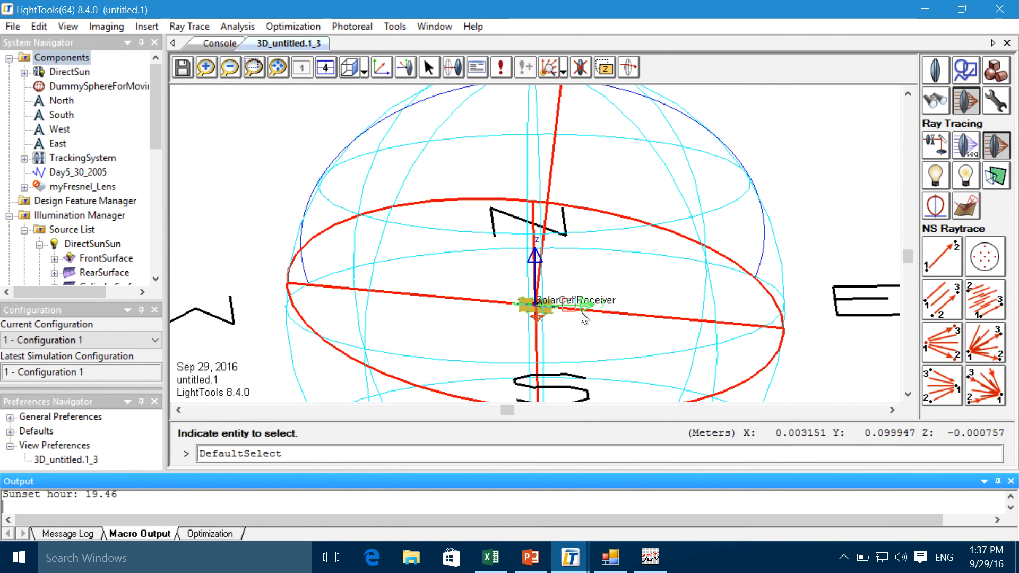
Set the SunSource.Hour study to 25 steps, rerun it, and show the total power results plot beside the model.
{"action": "left_click", "coordinate": [651, 557]}
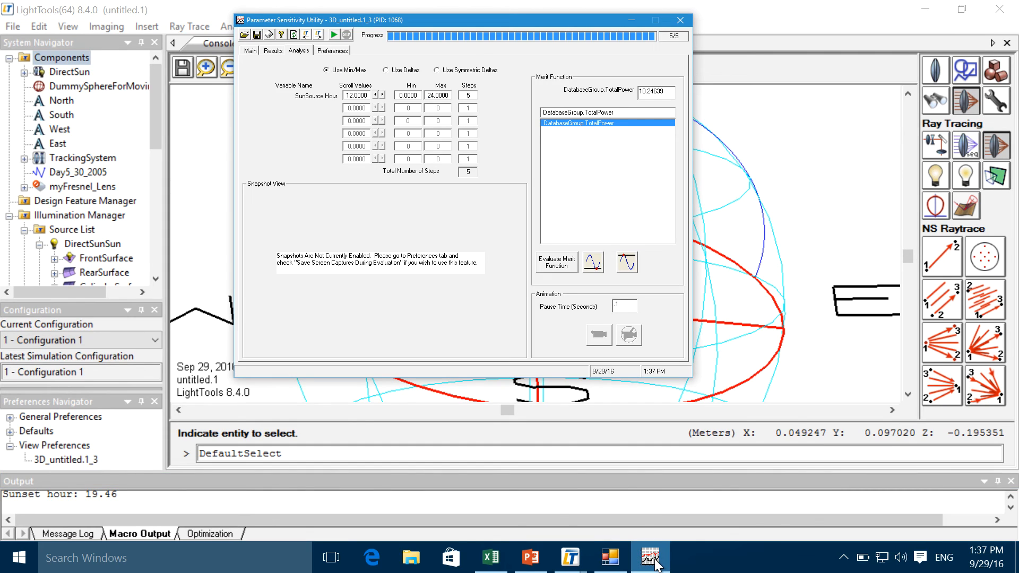
{"action": "left_click", "coordinate": [273, 51]}
{"action": "left_click", "coordinate": [250, 50]}
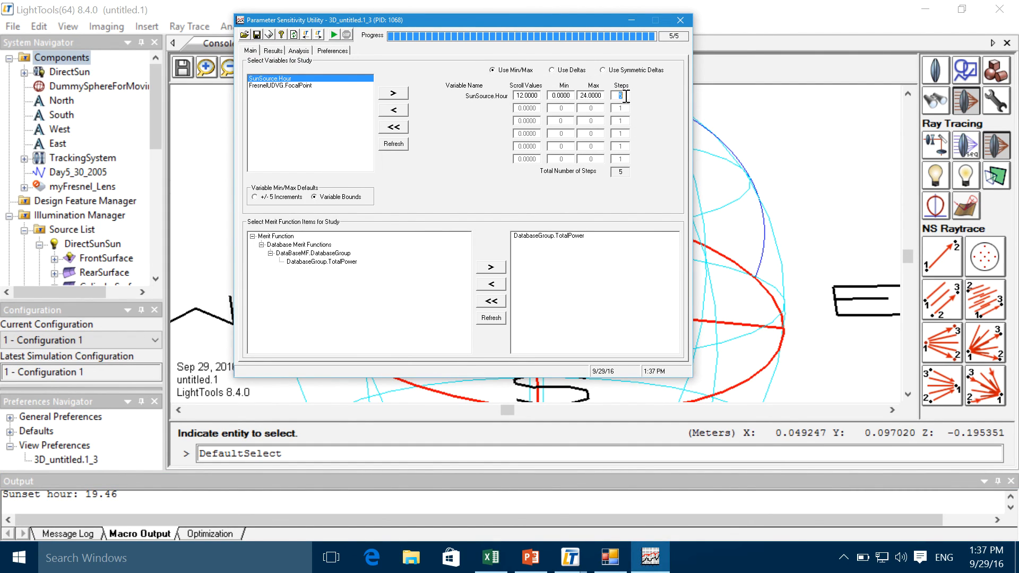
{"action": "type", "text": "25"}
{"action": "left_click", "coordinate": [334, 35]}
{"action": "left_click", "coordinate": [273, 51]}
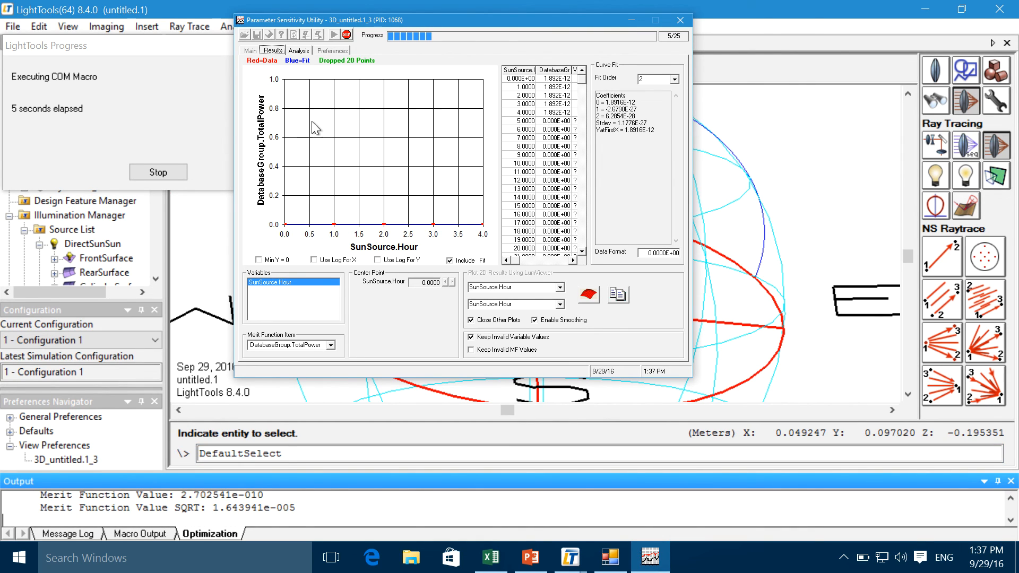
{"action": "left_click_drag", "start_coordinate": [469, 21], "coordinate": [814, 82]}
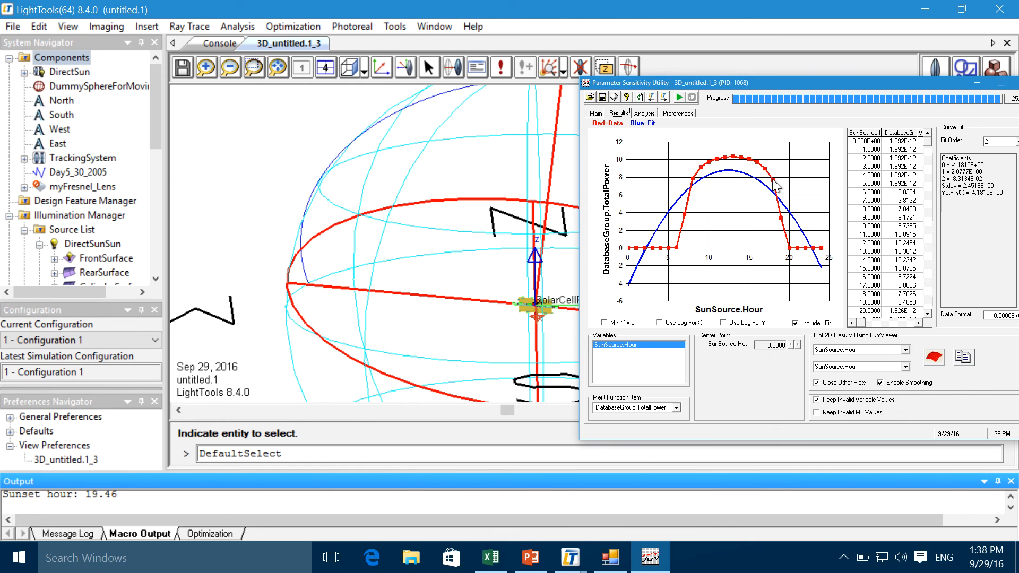
Turn raytraceability on for myFresnel_Lens and show the lens in the 3D view.
{"action": "left_click", "coordinate": [201, 171]}
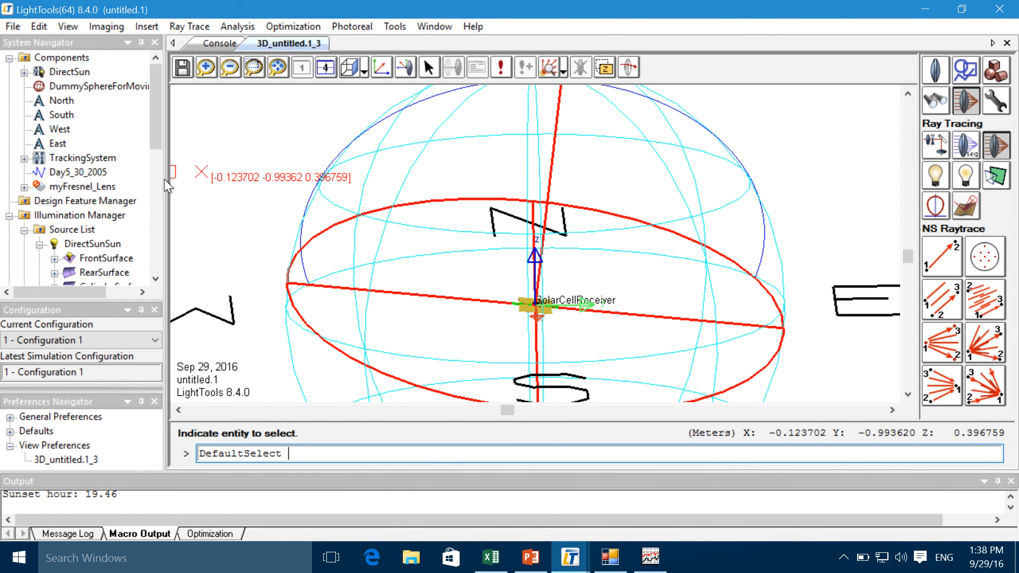
{"action": "left_click", "coordinate": [84, 158]}
{"action": "left_click", "coordinate": [59, 187]}
{"action": "right_click", "coordinate": [59, 187]}
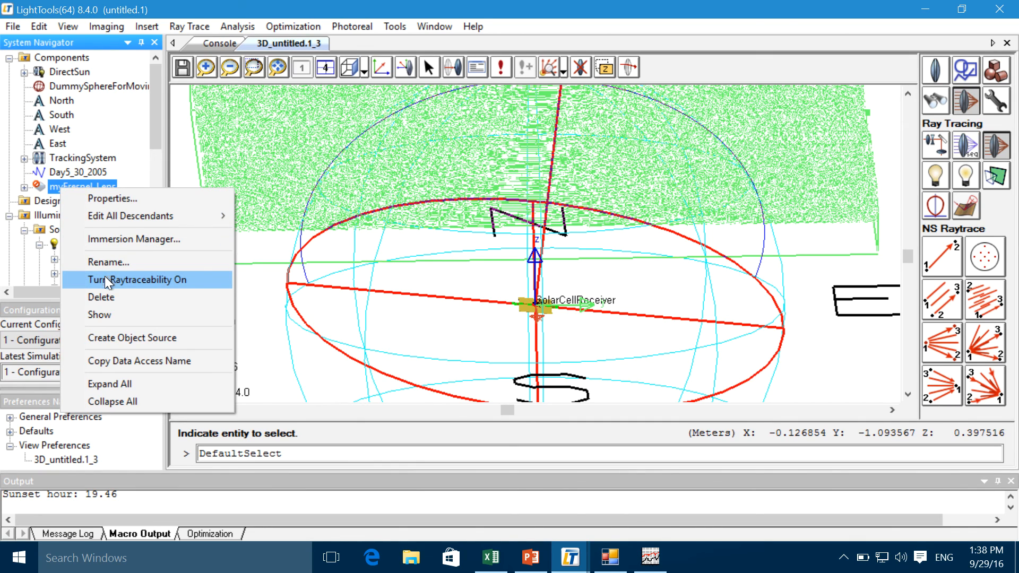
{"action": "left_click", "coordinate": [122, 278]}
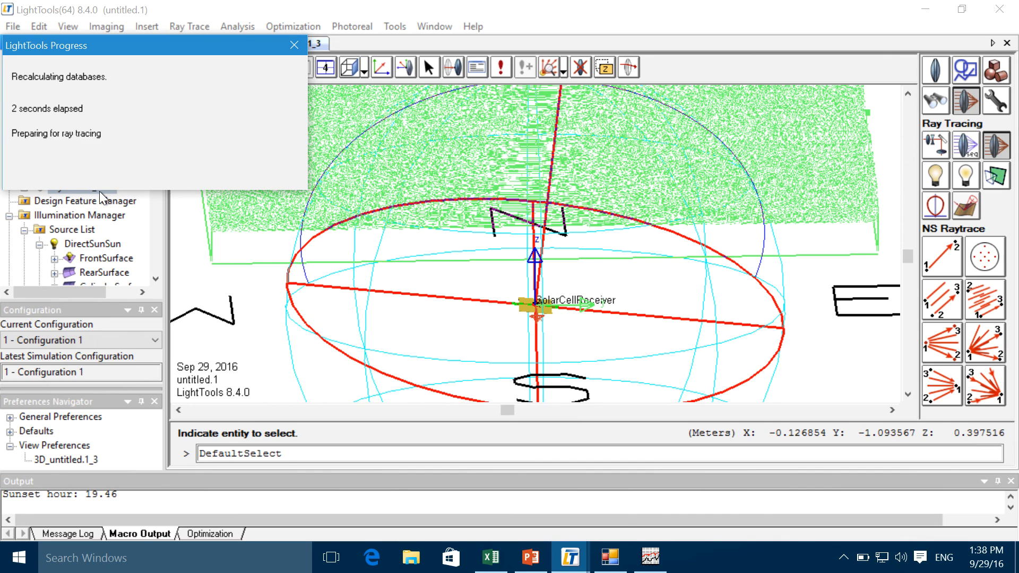
{"action": "right_click", "coordinate": [89, 190]}
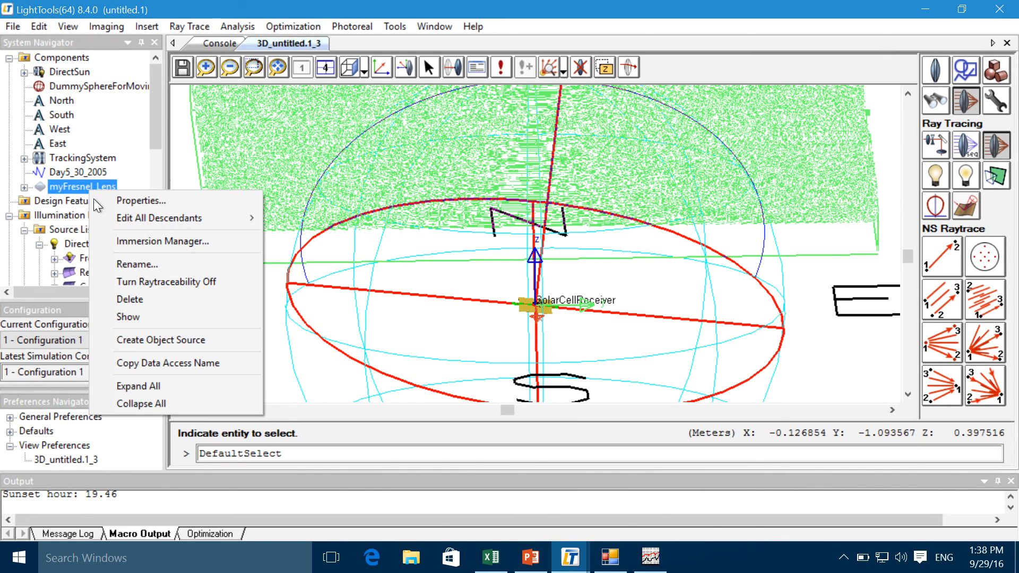
{"action": "left_click", "coordinate": [121, 316]}
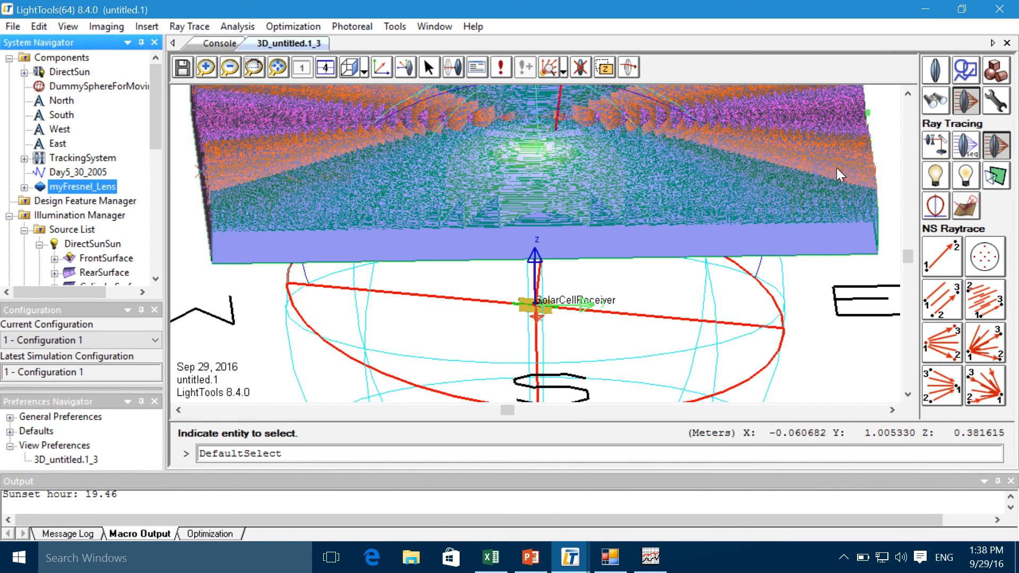
Add myFresnel_Lens to the TrackingSystem group so that it moves together with MySolarCell.
{"action": "left_click", "coordinate": [23, 159]}
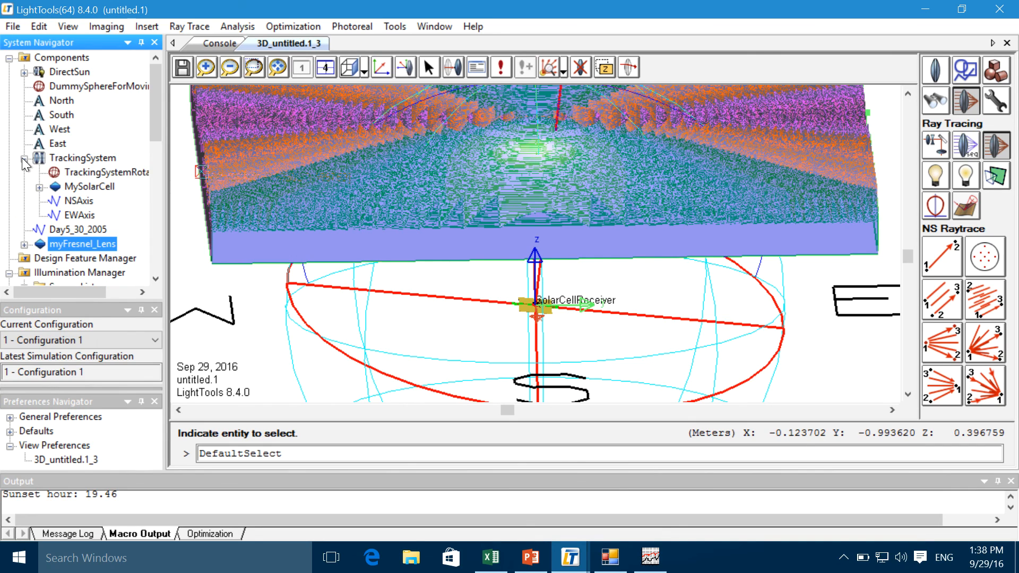
{"action": "left_click", "coordinate": [54, 159]}
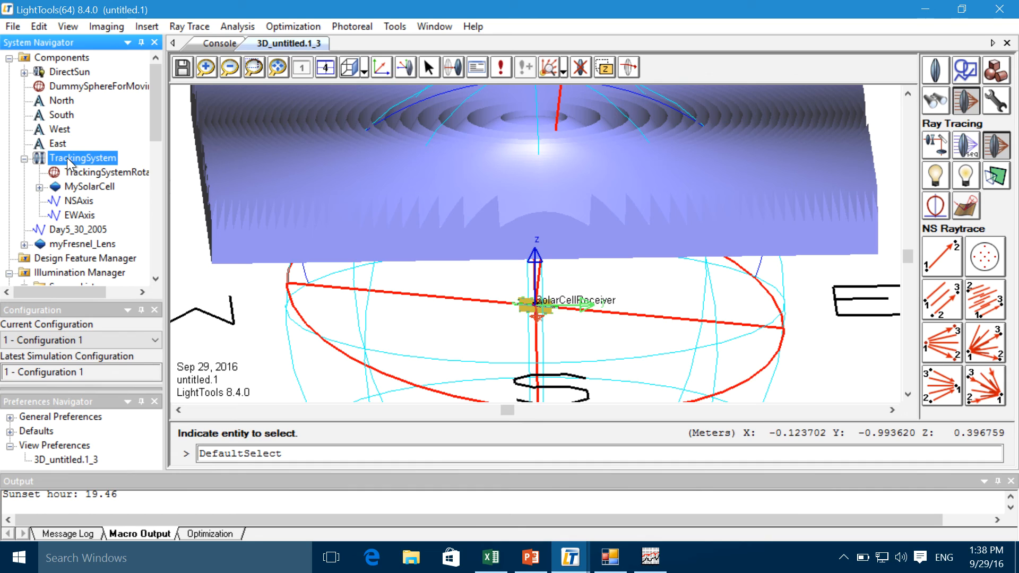
{"action": "left_click", "coordinate": [995, 100]}
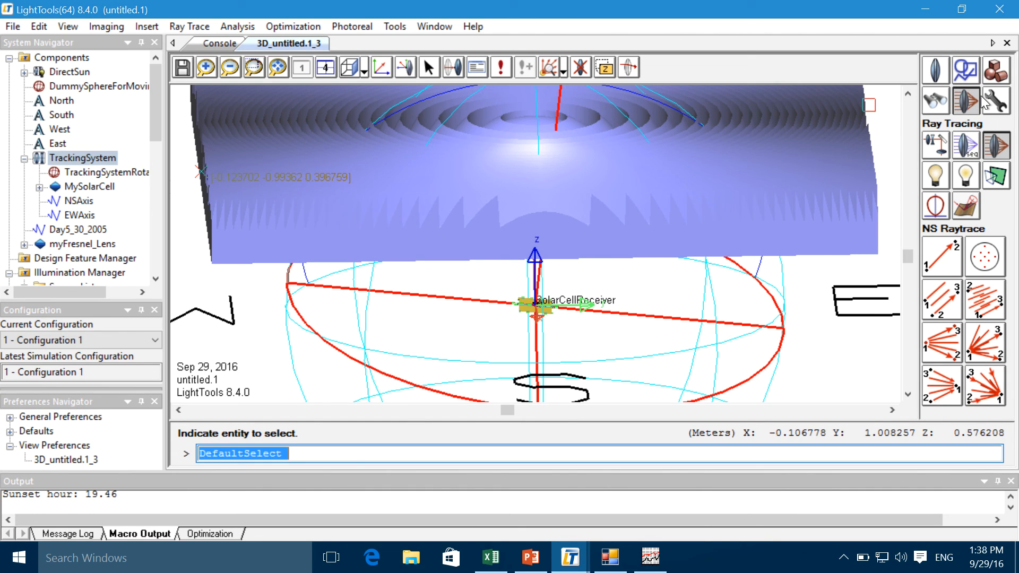
{"action": "left_click", "coordinate": [992, 150]}
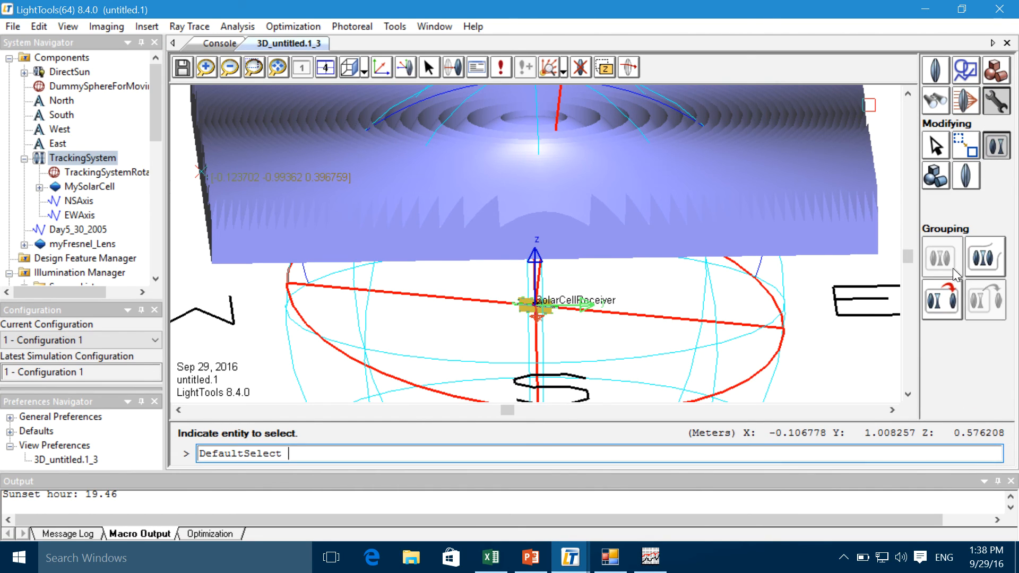
{"action": "left_click", "coordinate": [947, 298]}
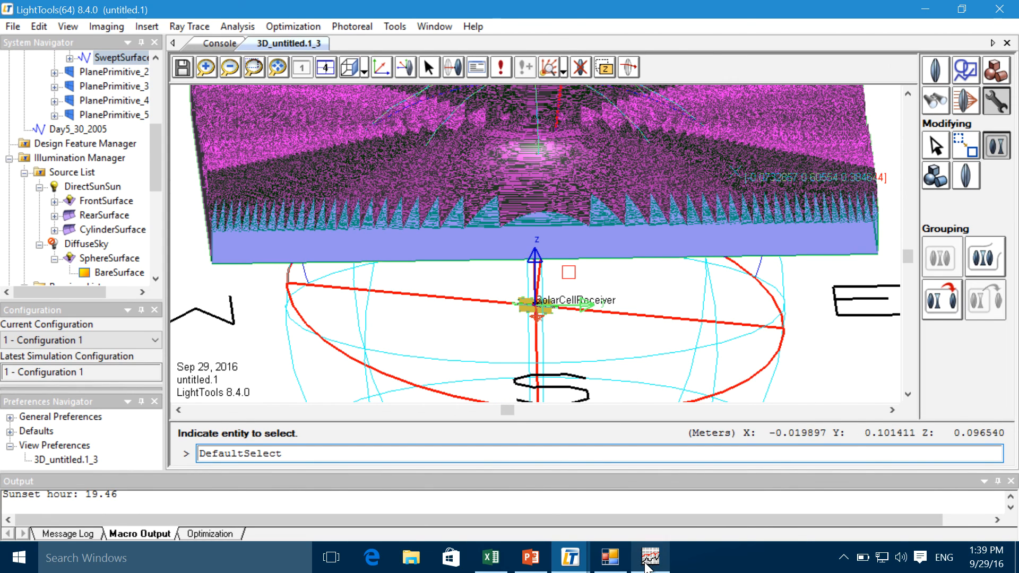
Rerun the SunSource.Hour study in the Parameter Sensitivity Utility with the lens in the tracking group, and return to the model.
{"action": "left_click", "coordinate": [678, 99]}
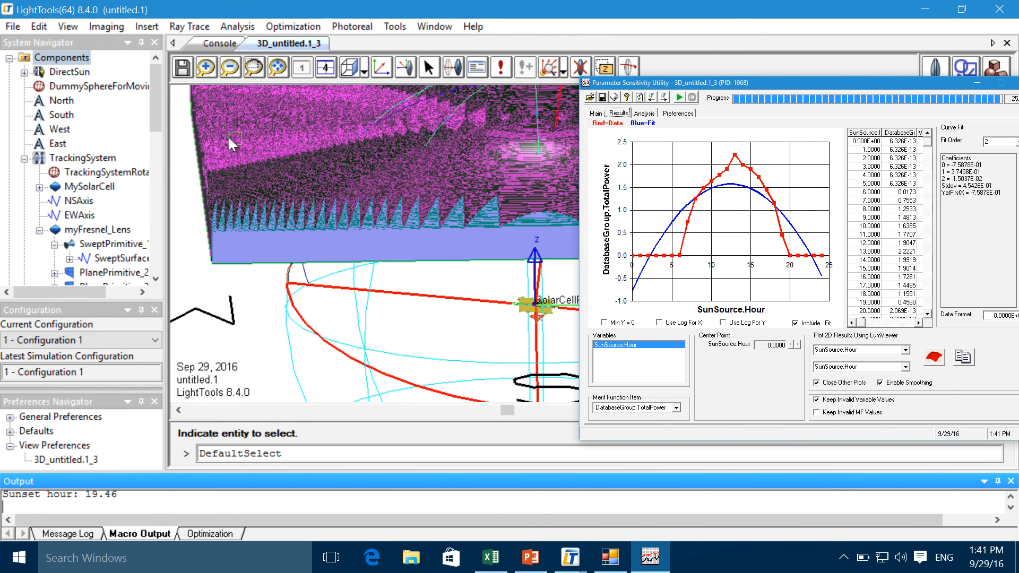
{"action": "left_click", "coordinate": [913, 74]}
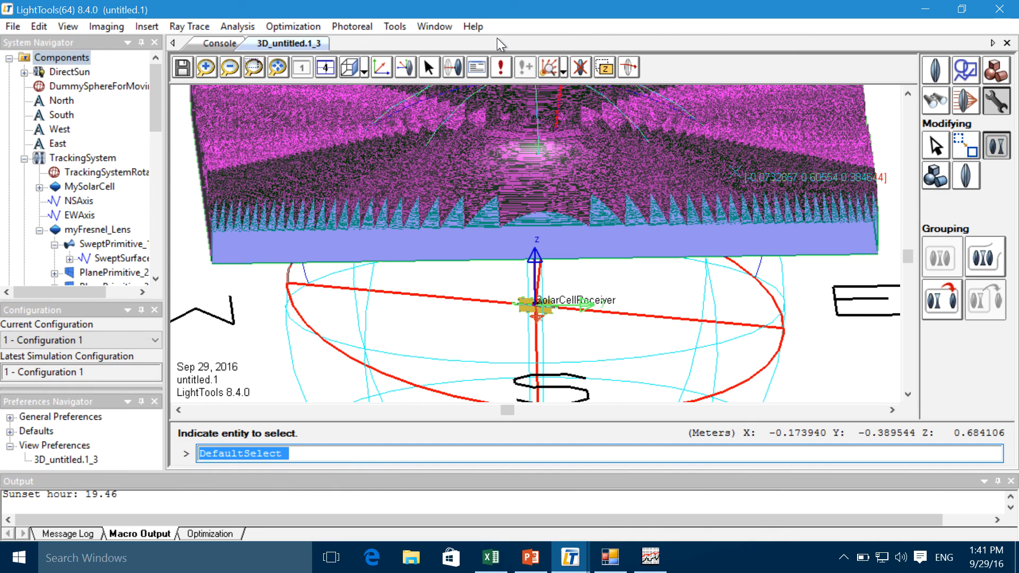
Look up the 3D Editing (Boolean and repair) tool group with the What's This? context help, and close the help.
{"action": "left_click", "coordinate": [473, 27]}
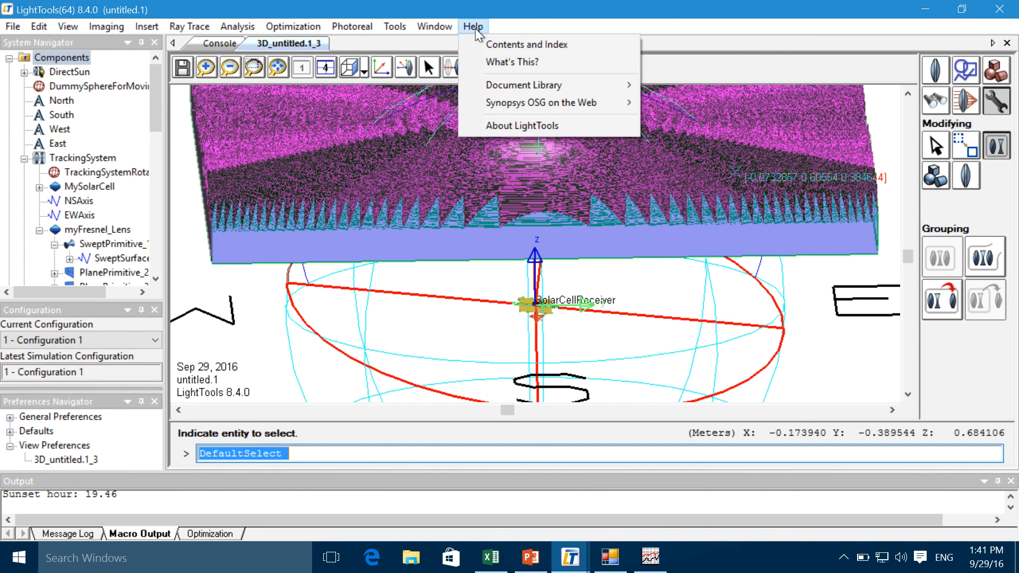
{"action": "mouse_move", "coordinate": [486, 85]}
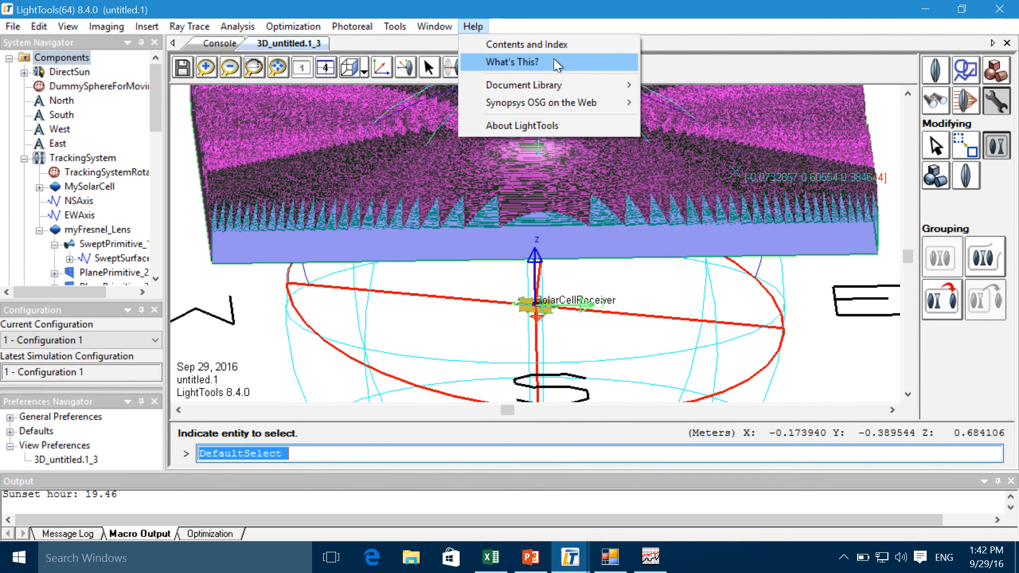
{"action": "left_click", "coordinate": [523, 62]}
{"action": "left_click", "coordinate": [940, 173]}
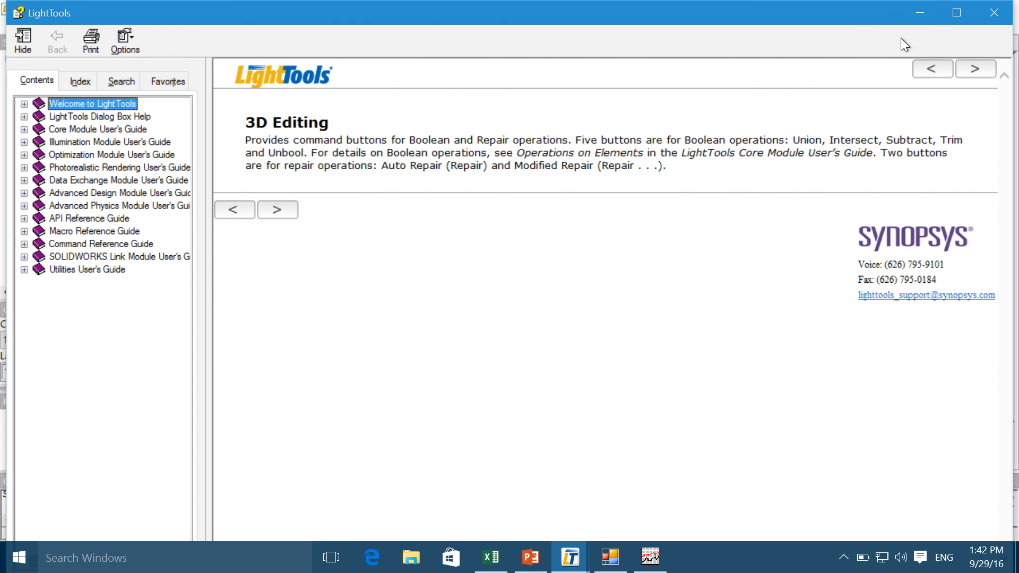
{"action": "left_click", "coordinate": [994, 12]}
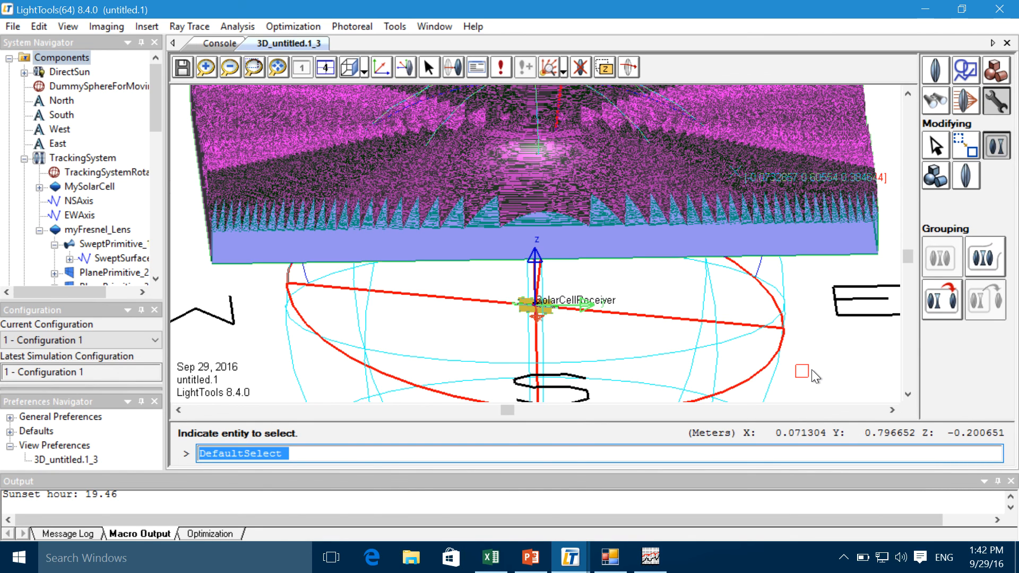
{"action": "key", "text": "ctrl+Left"}
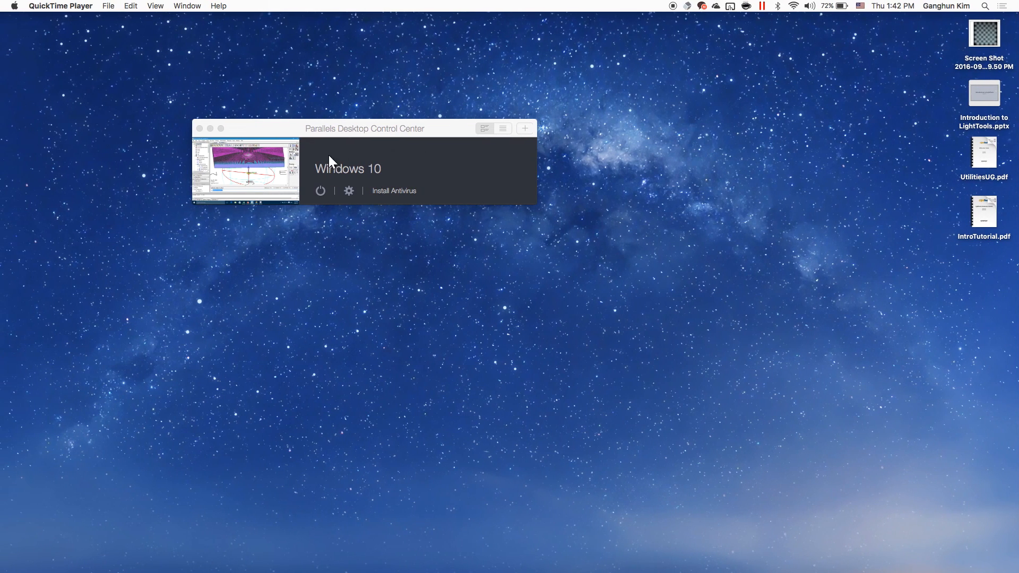
{"action": "left_click", "coordinate": [20, 357]}
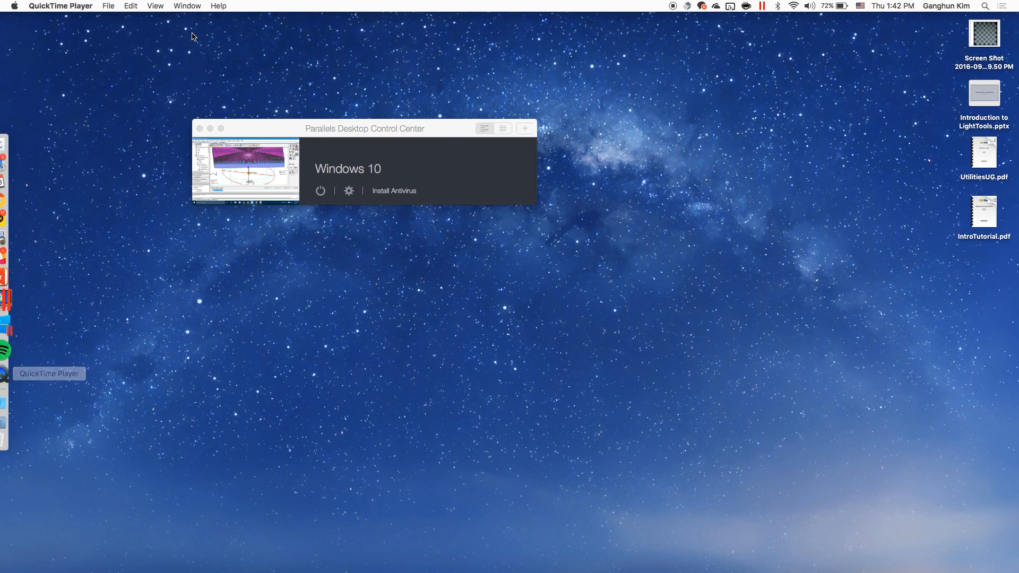
{"action": "left_click", "coordinate": [127, 7]}
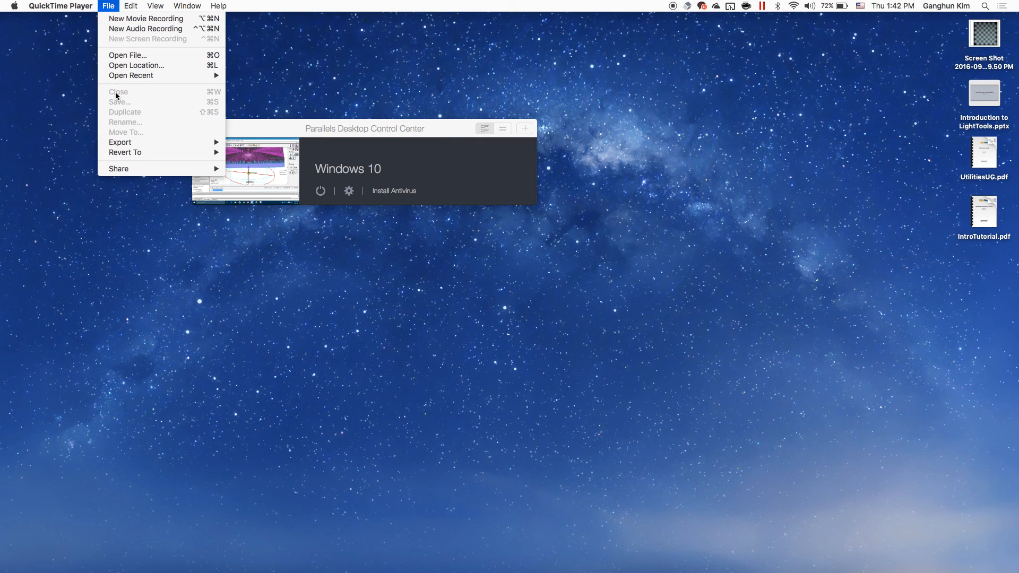